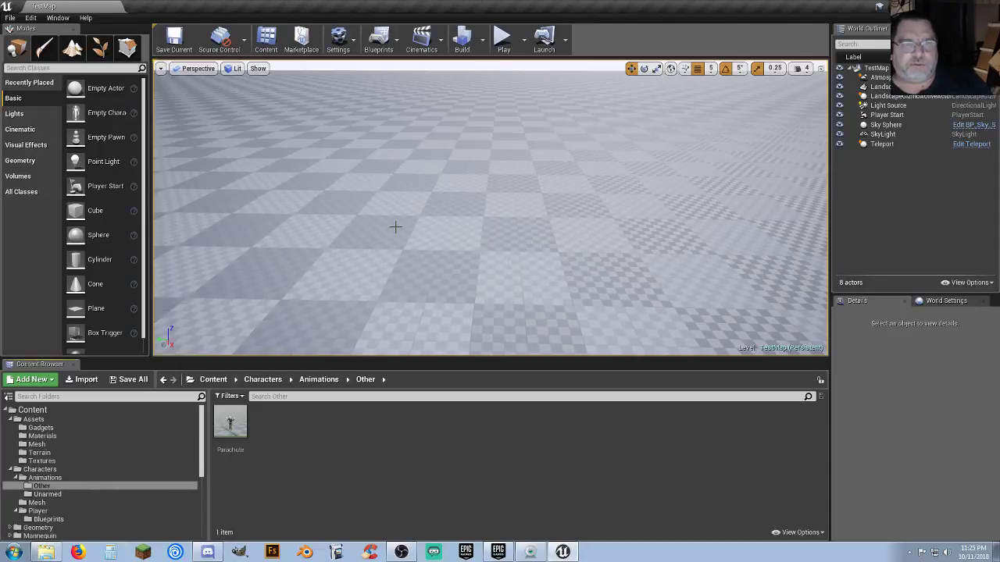
# Step: Look over the start area of the TestMap level and show the contents of the Assets > Gadgets folder
pyautogui.moveTo(439, 227)
pyautogui.mouseDown(button='right')
pyautogui.moveTo(546, 207)
pyautogui.moveTo(703, 231)
pyautogui.moveTo(719, 175)
pyautogui.moveTo(427, 227)
pyautogui.mouseUp(button='right')
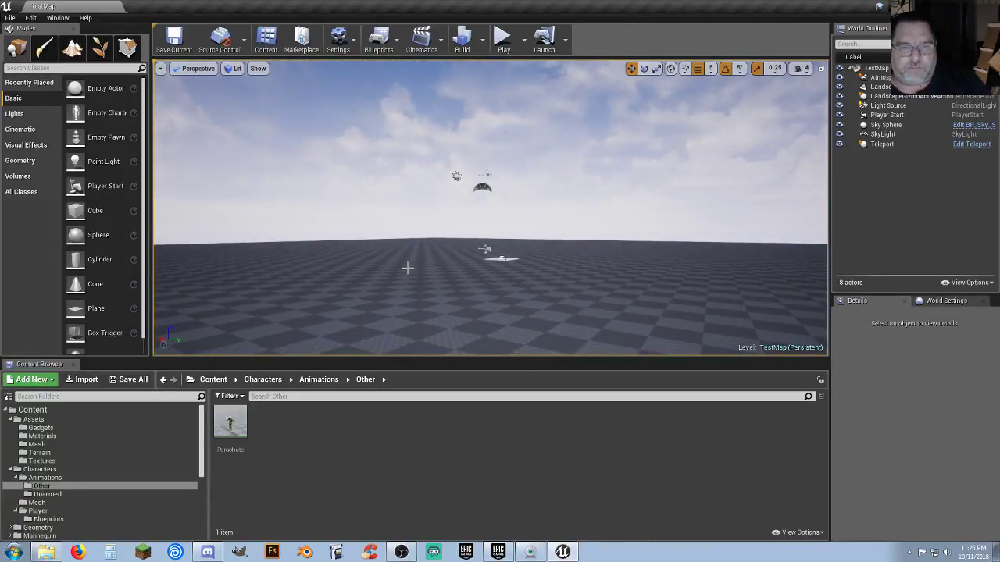
pyautogui.moveTo(385, 299); pyautogui.dragTo(478, 285, button='right')
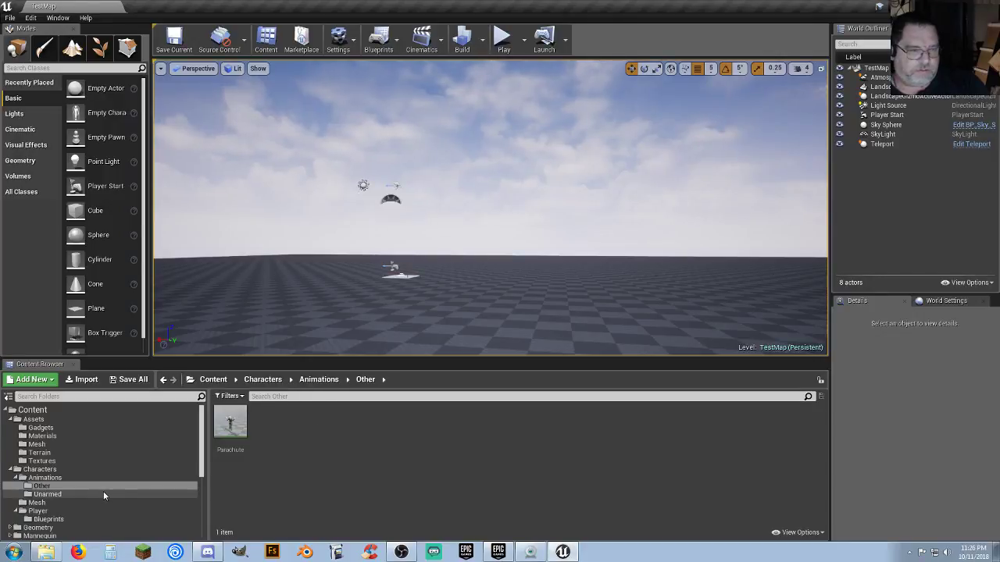
pyautogui.click(49, 430)
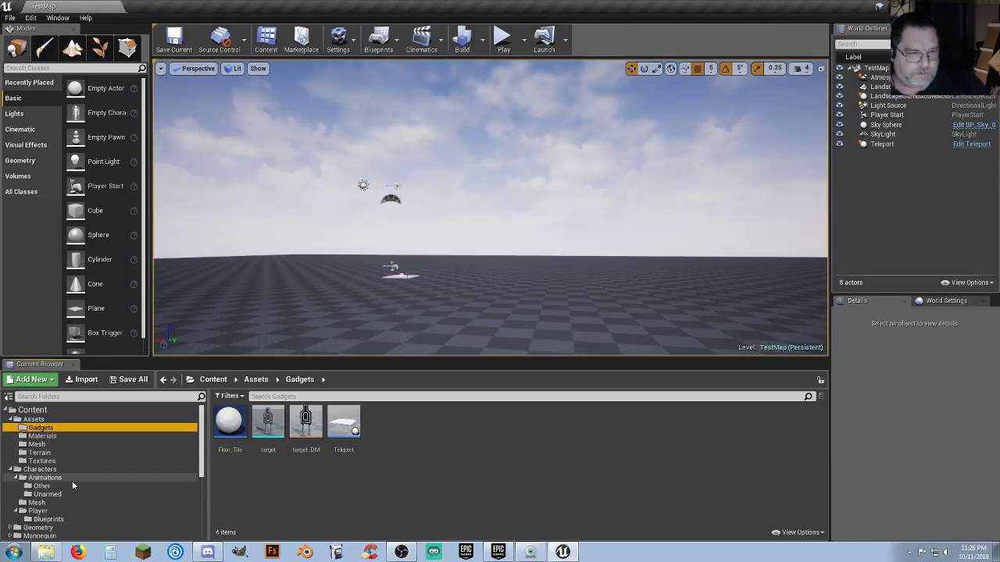
# Step: Play-test the level by running and jumping the character around the white teleport tile
pyautogui.click(500, 43)
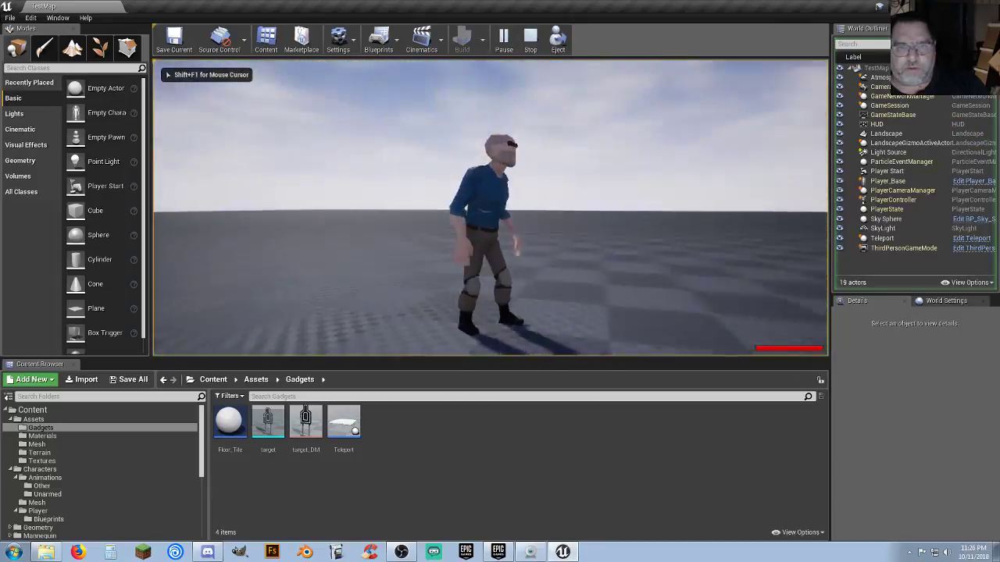
pyautogui.press('w')
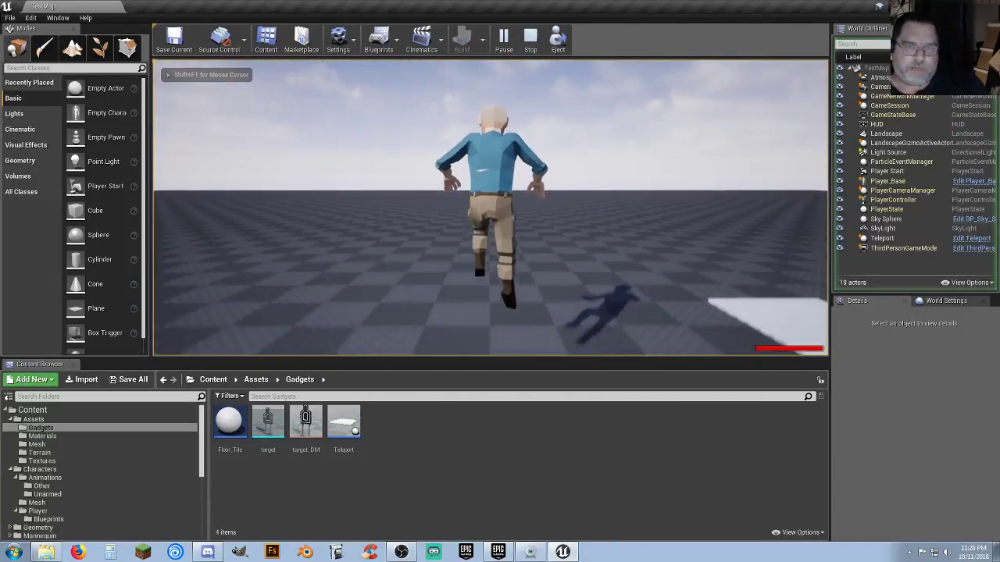
pyautogui.press('s')
pyautogui.press('d')
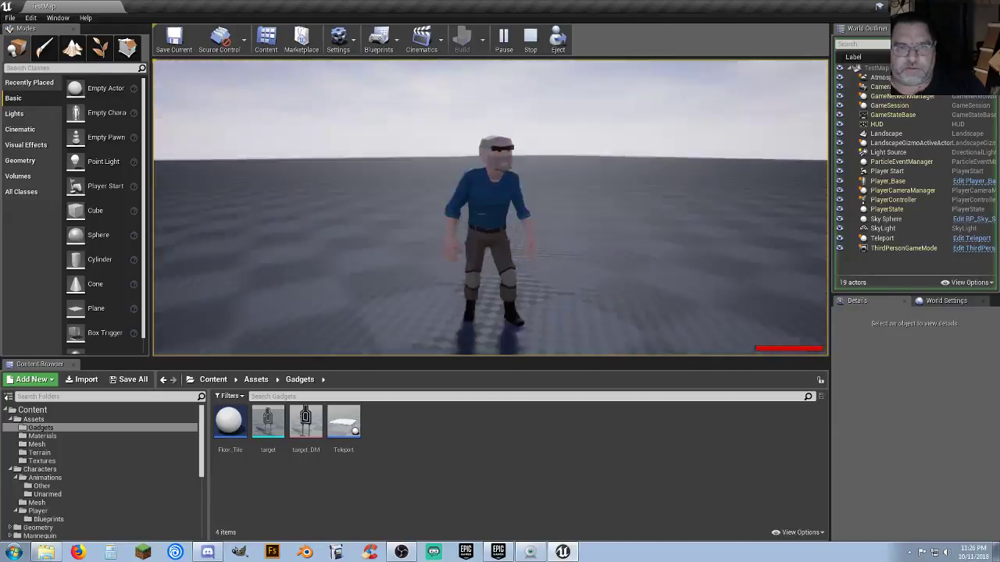
pyautogui.press('a')
pyautogui.press('space')
pyautogui.press('s')
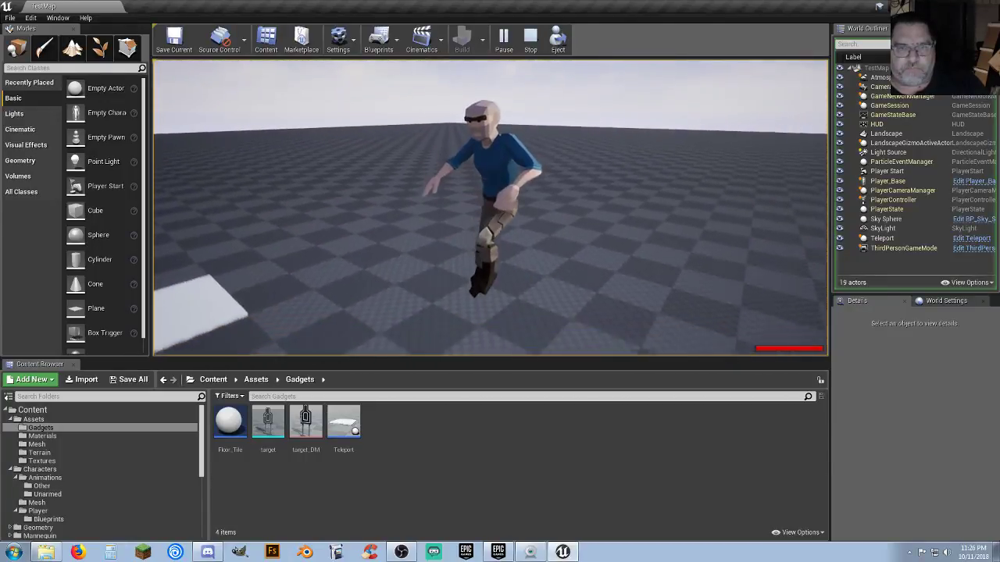
pyautogui.press('w')
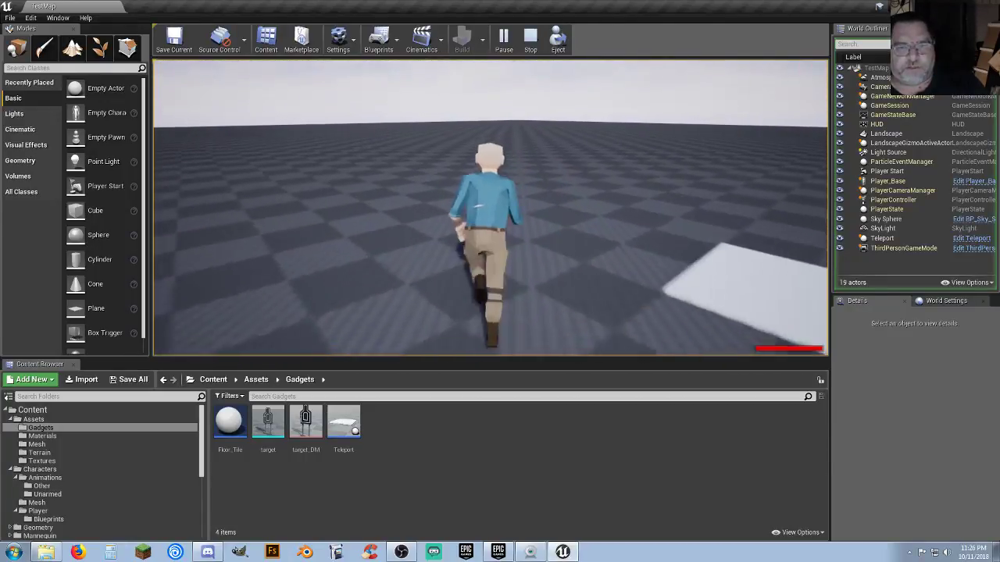
pyautogui.press('a')
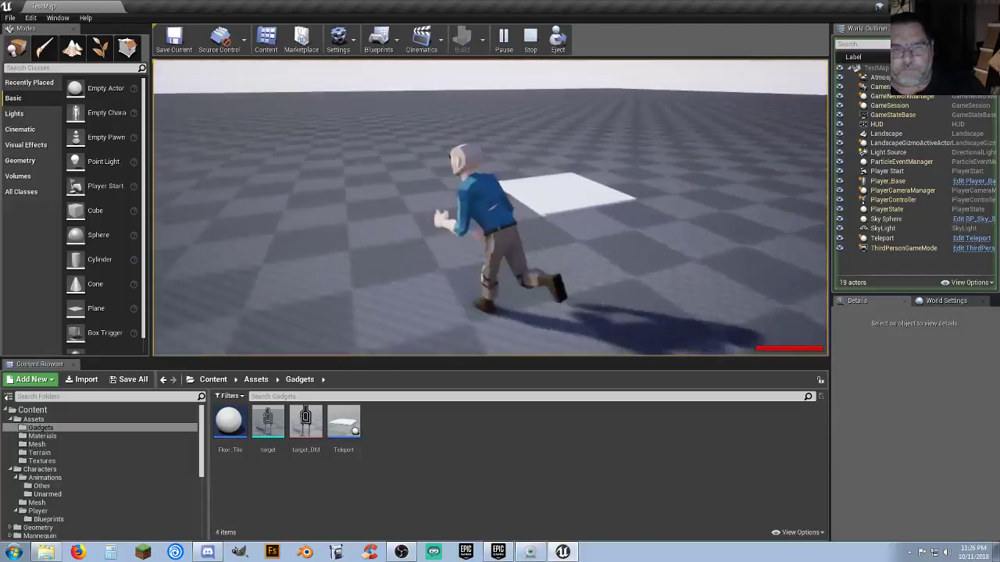
pyautogui.press('w')
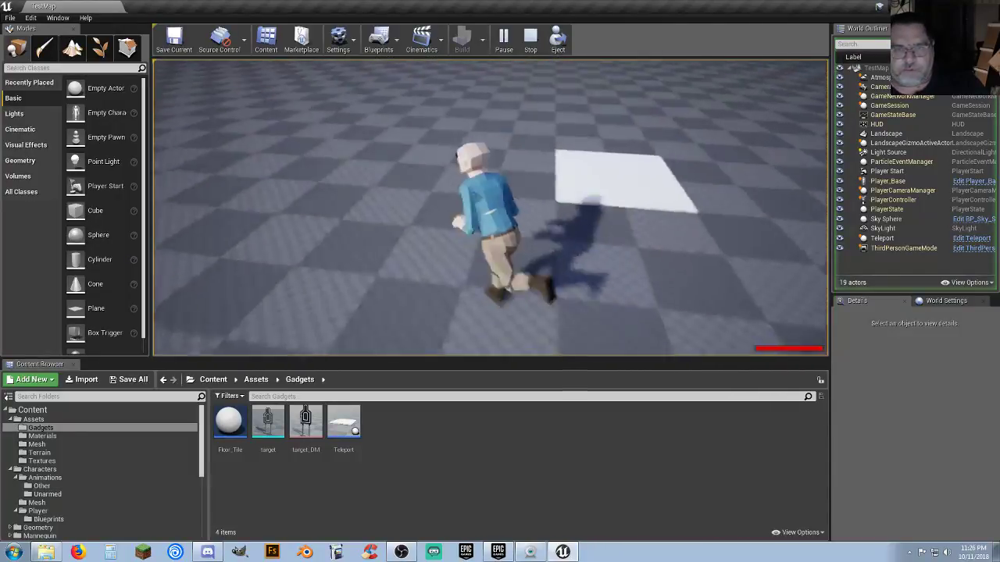
# Step: Test the teleport tile and the character's parachute descents to the ground, and end the play session
pyautogui.press('w')
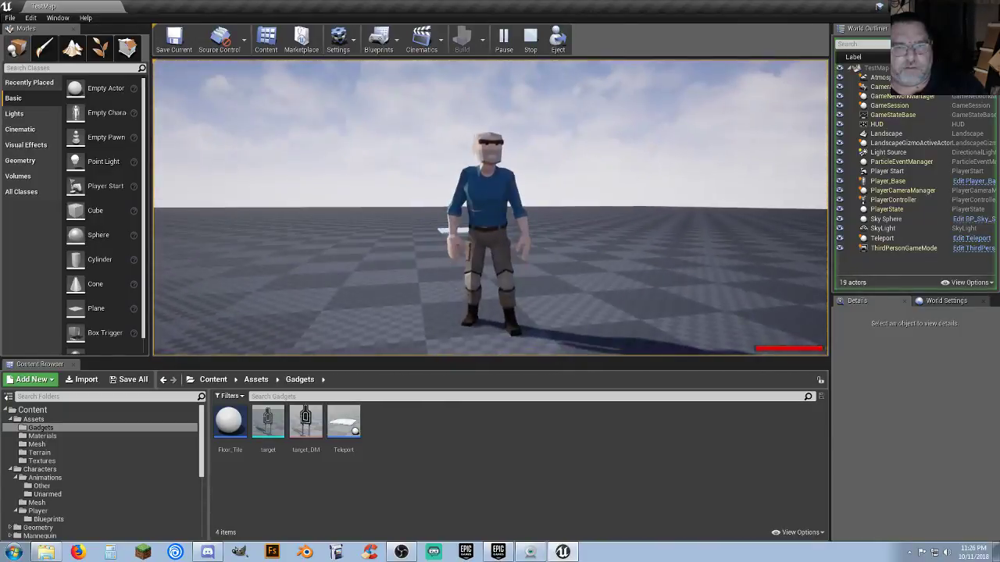
pyautogui.press('w')
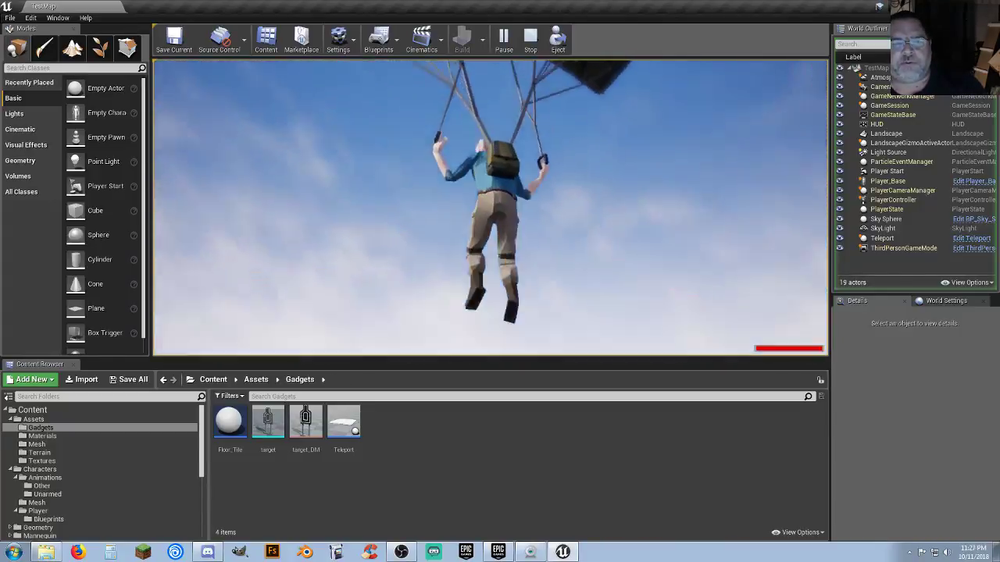
pyautogui.press('a')
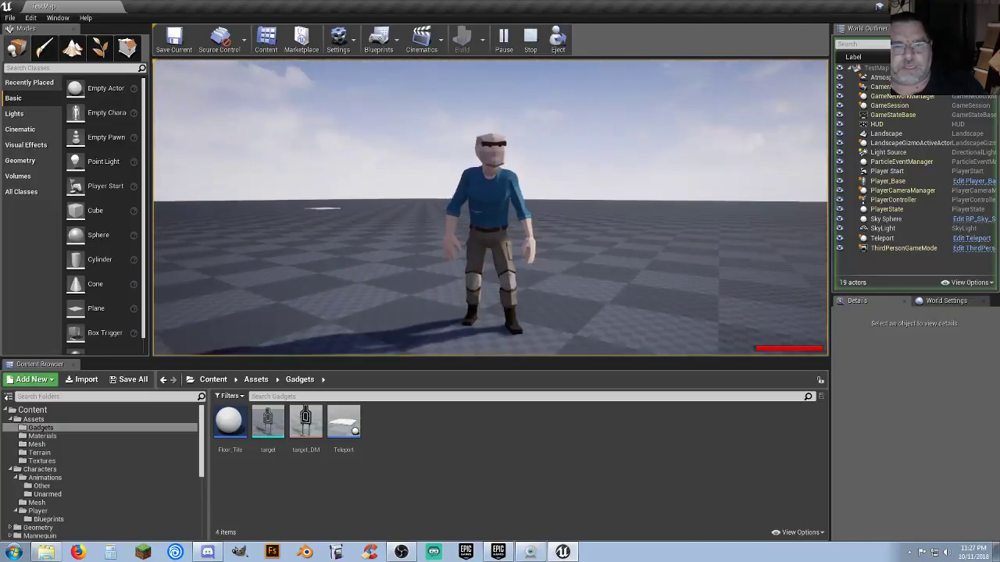
pyautogui.press('w')
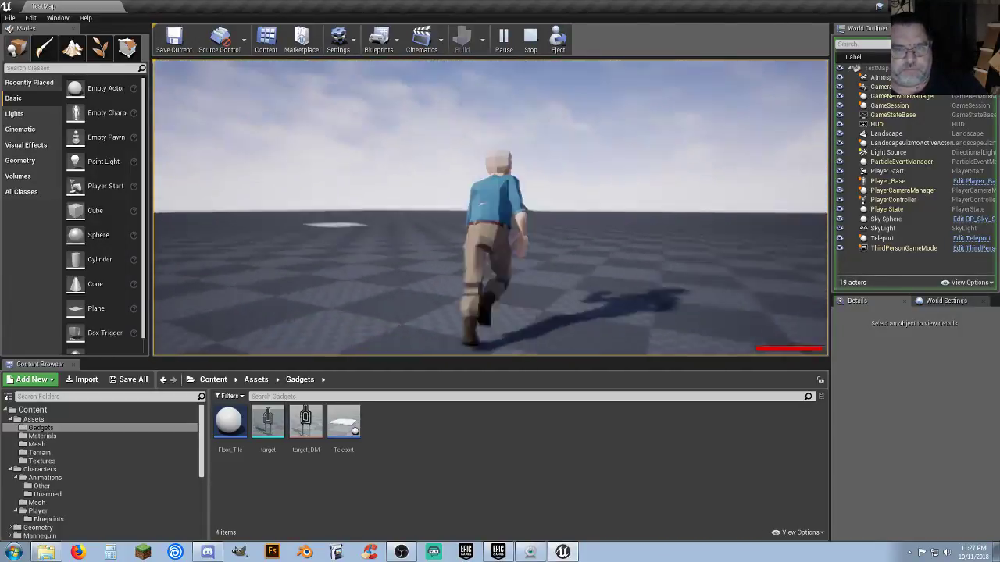
pyautogui.press('w')
pyautogui.press('space')
pyautogui.press('space')
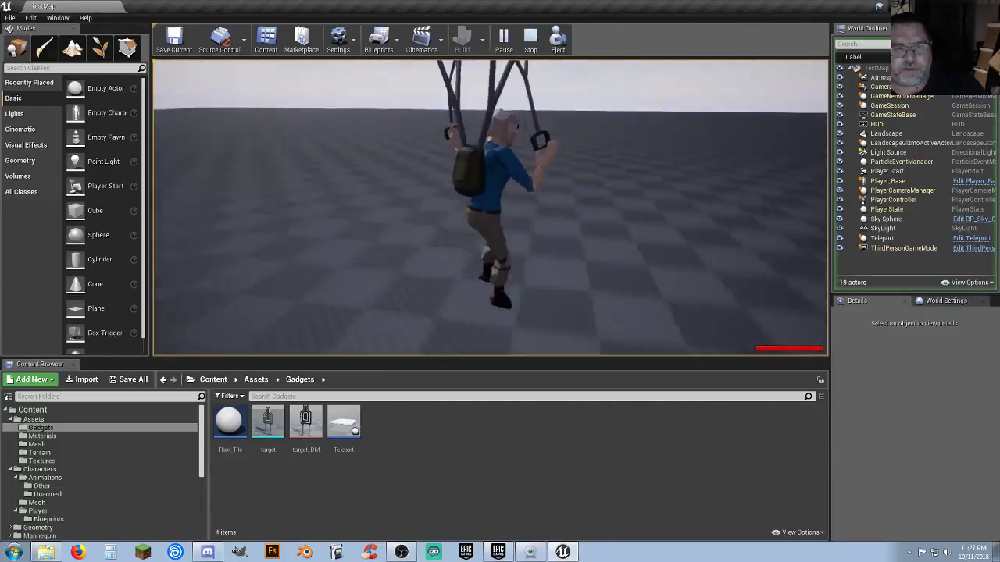
pyautogui.press('w')
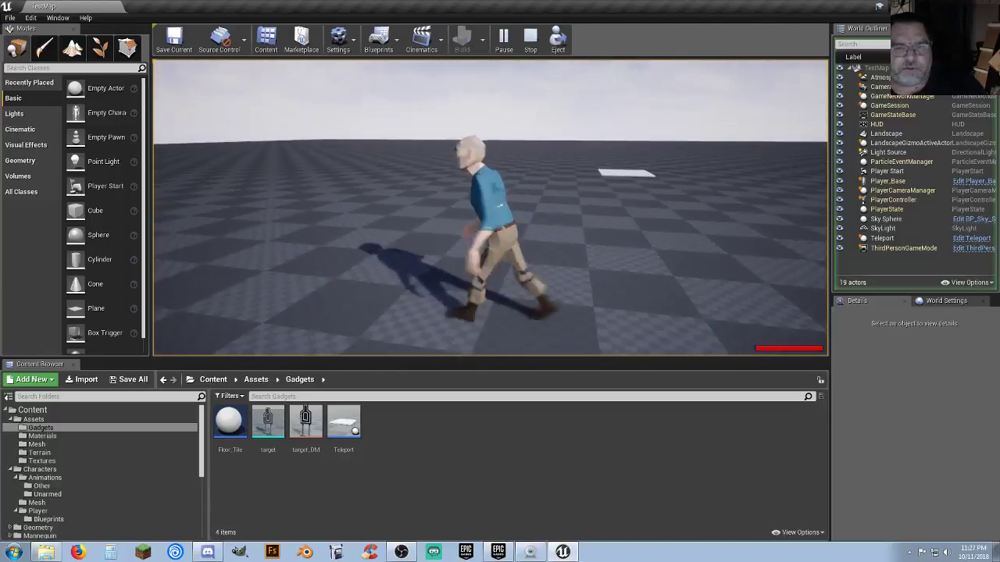
pyautogui.hotkey('shift', 'F1')
pyautogui.press('Escape')
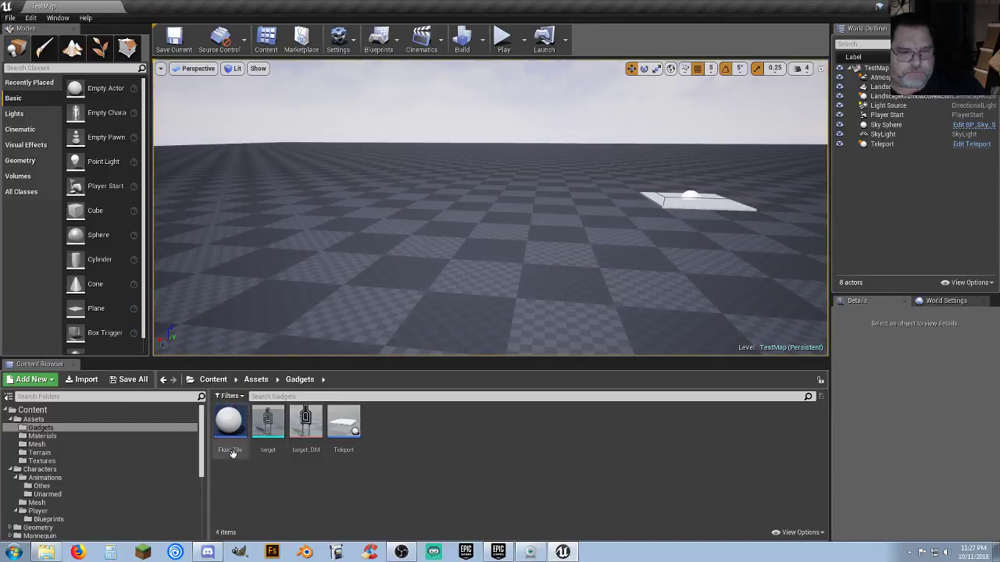
# Step: Look through the player's Blueprints folder and the Polygon_BattleRoyale Characters and Attachments mesh folders
pyautogui.click(49, 520)
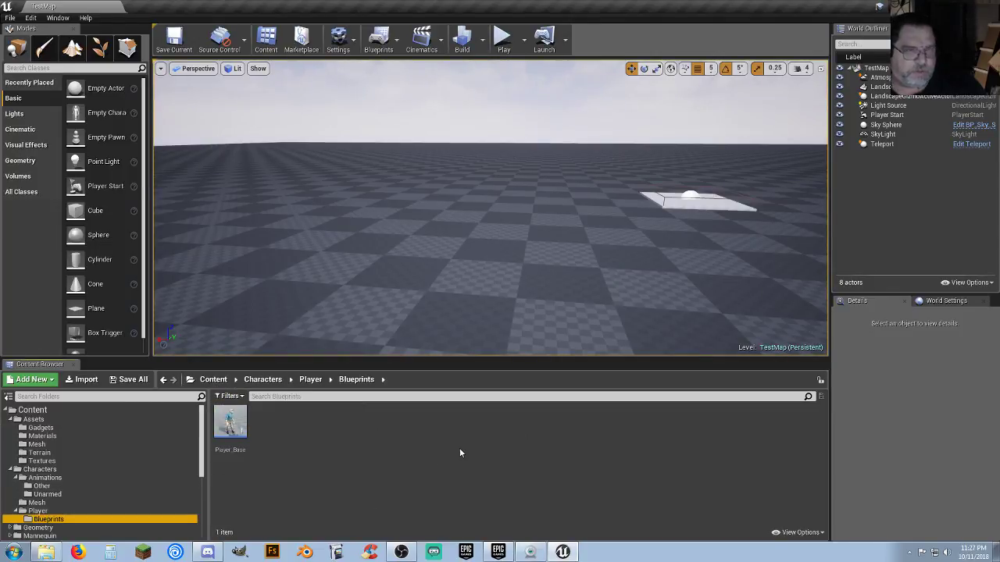
pyautogui.click(444, 455)
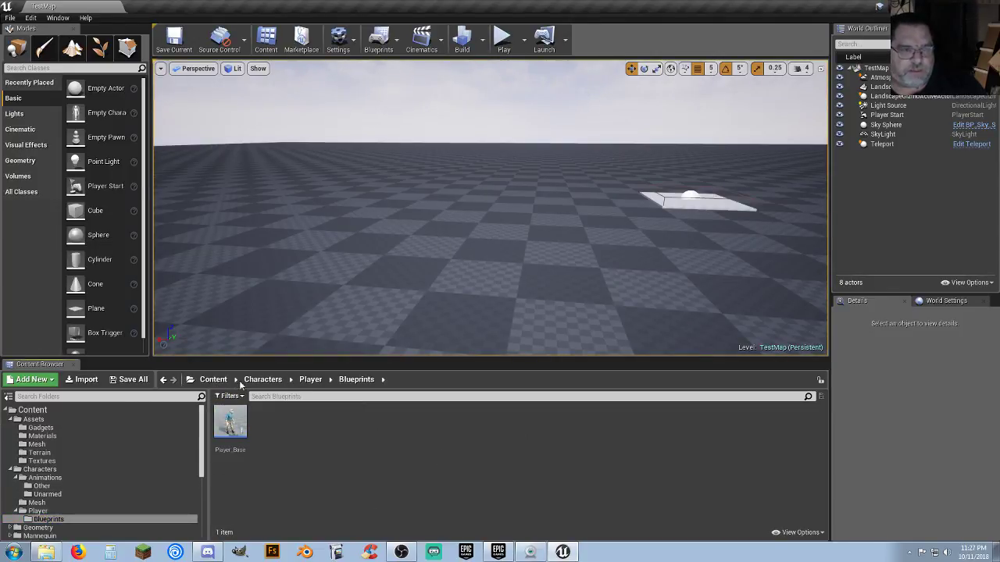
pyautogui.scroll(-6, 77, 453)
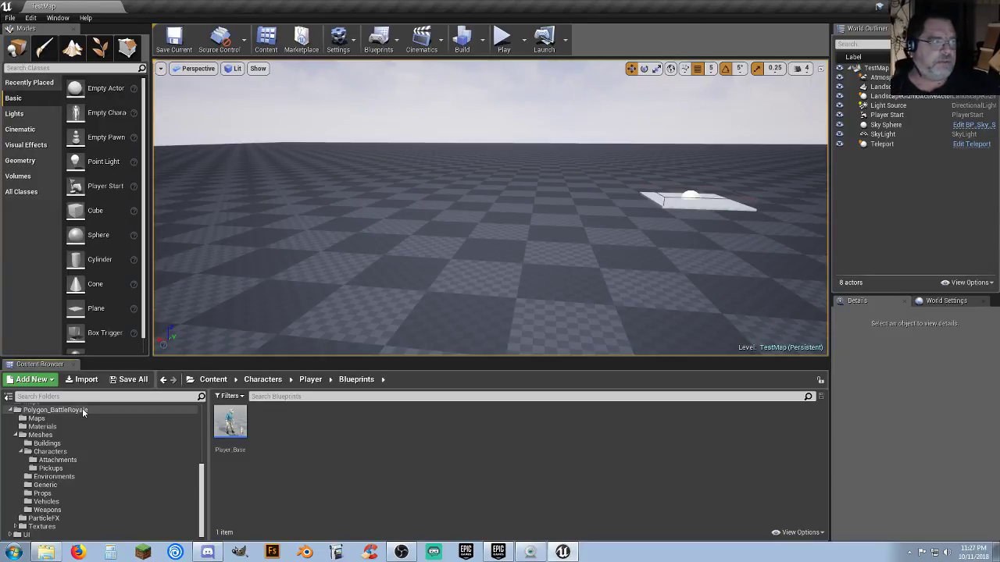
pyautogui.click(75, 453)
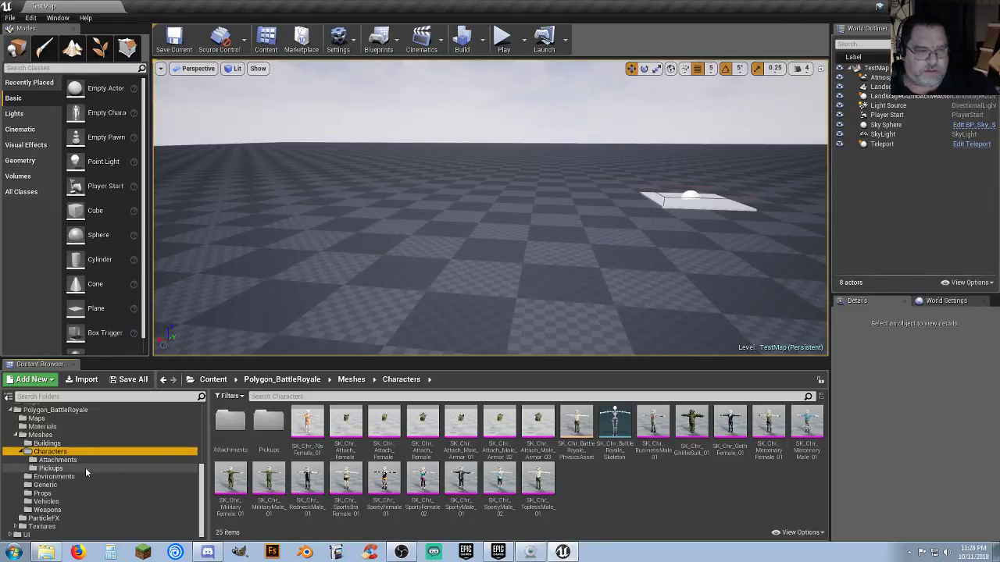
pyautogui.click(62, 461)
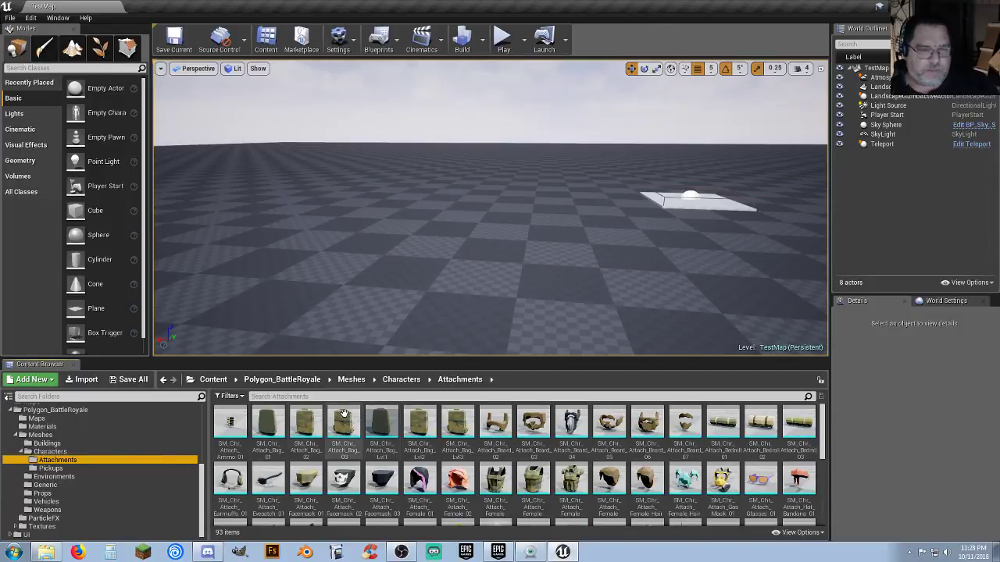
# Step: Browse the Polygon_BattleRoyale Props meshes, including the SM_Prop_Parachute_01 mesh
pyautogui.click(69, 491)
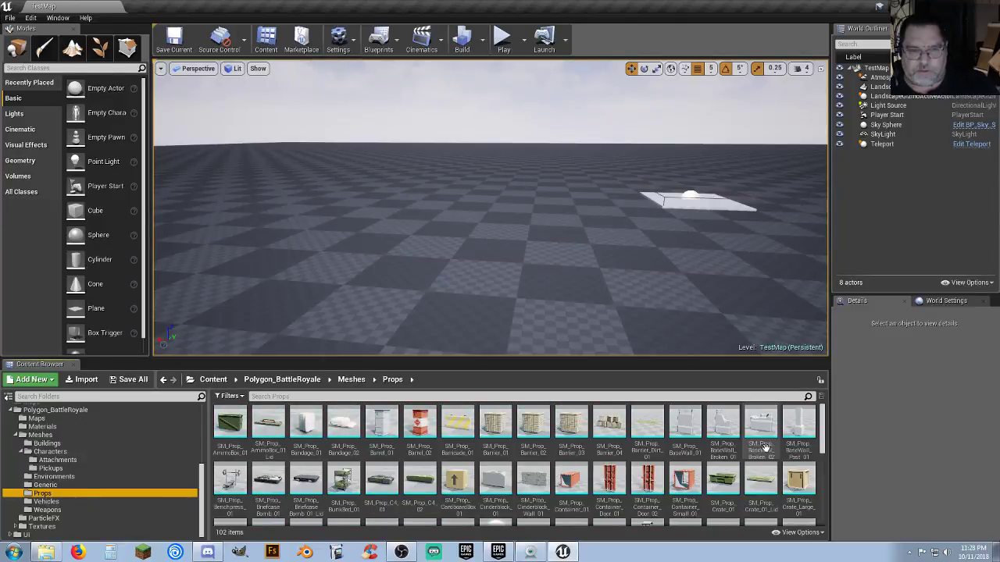
pyautogui.scroll(-2, 766, 447)
pyautogui.scroll(-4, 765, 447)
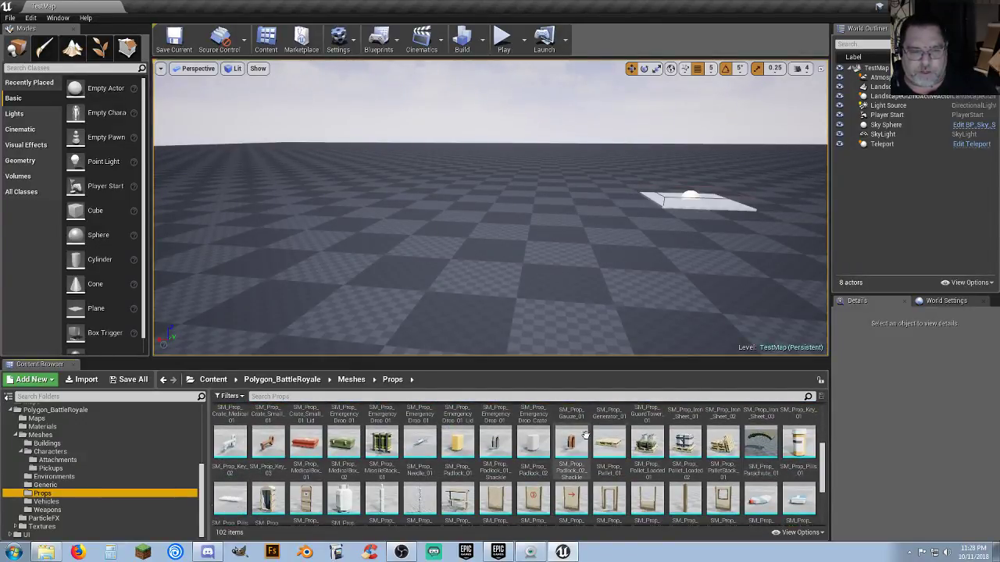
pyautogui.scroll(-5, 671, 433)
pyautogui.scroll(5, 557, 433)
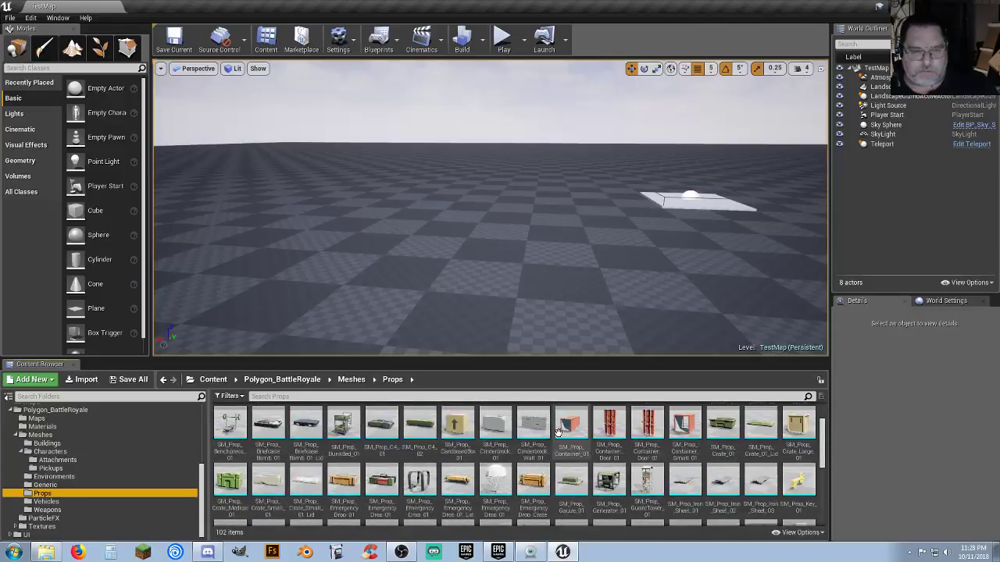
pyautogui.scroll(-2, 497, 481)
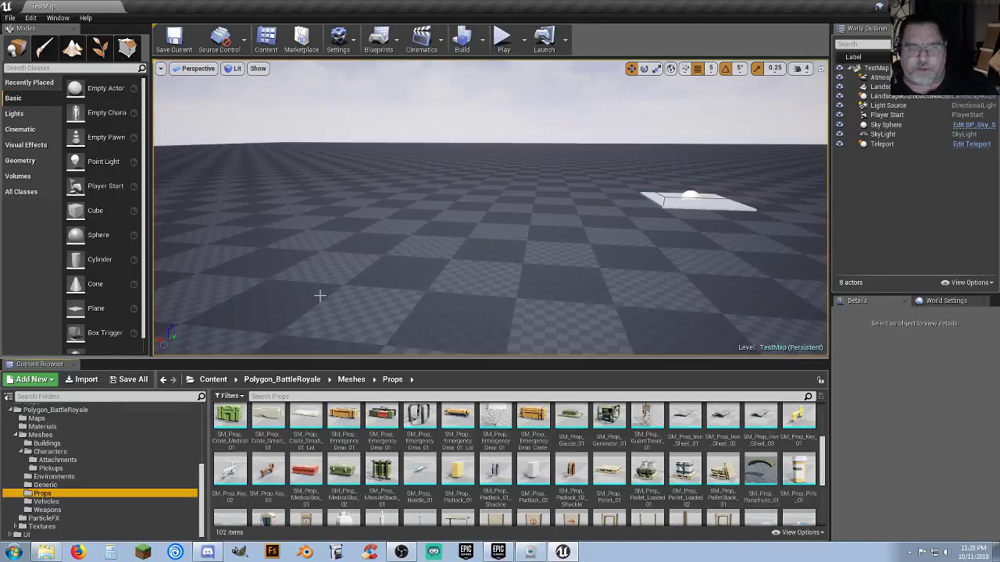
# Step: Open the Player_Base blueprint from the player's Blueprints folder and show the R key parachute logic in its Event Graph
pyautogui.scroll(5, 71, 466)
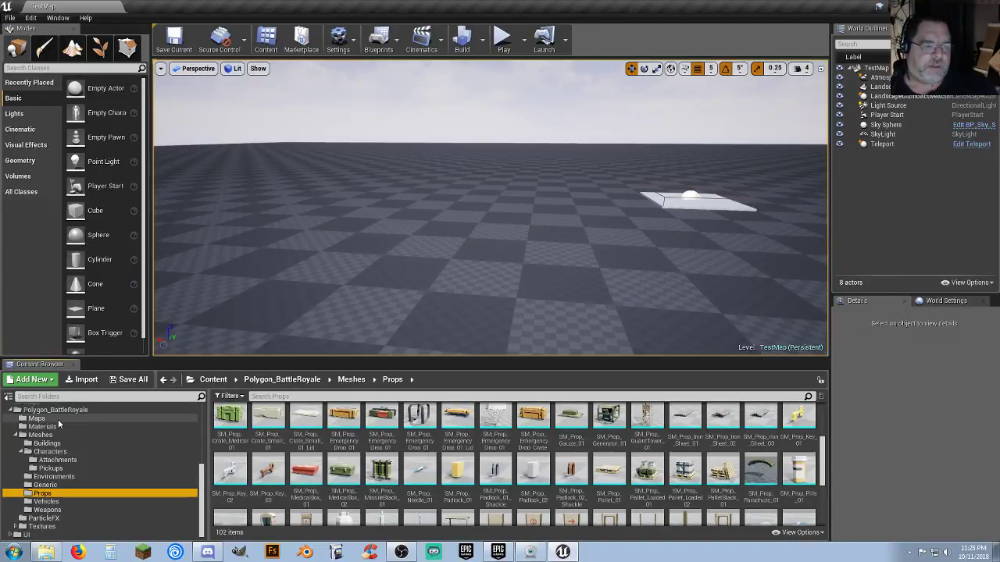
pyautogui.click(72, 461)
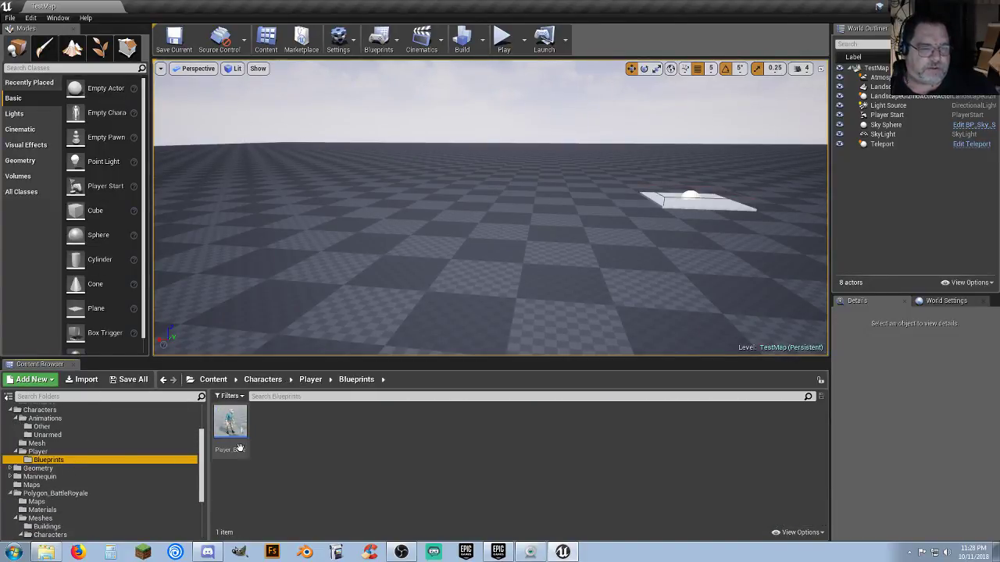
pyautogui.doubleClick(231, 425)
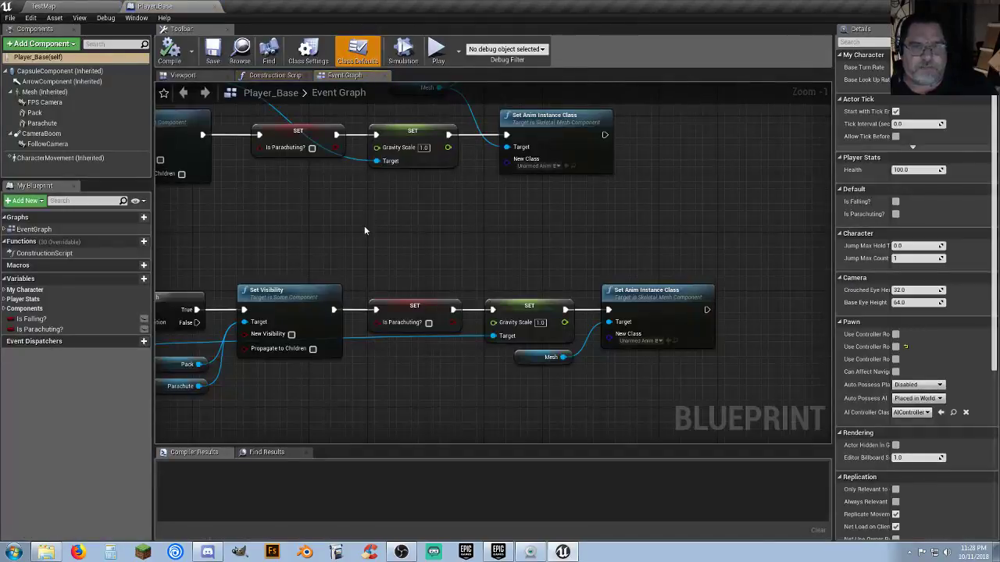
pyautogui.scroll(-3, 364, 230)
pyautogui.scroll(-1, 636, 385)
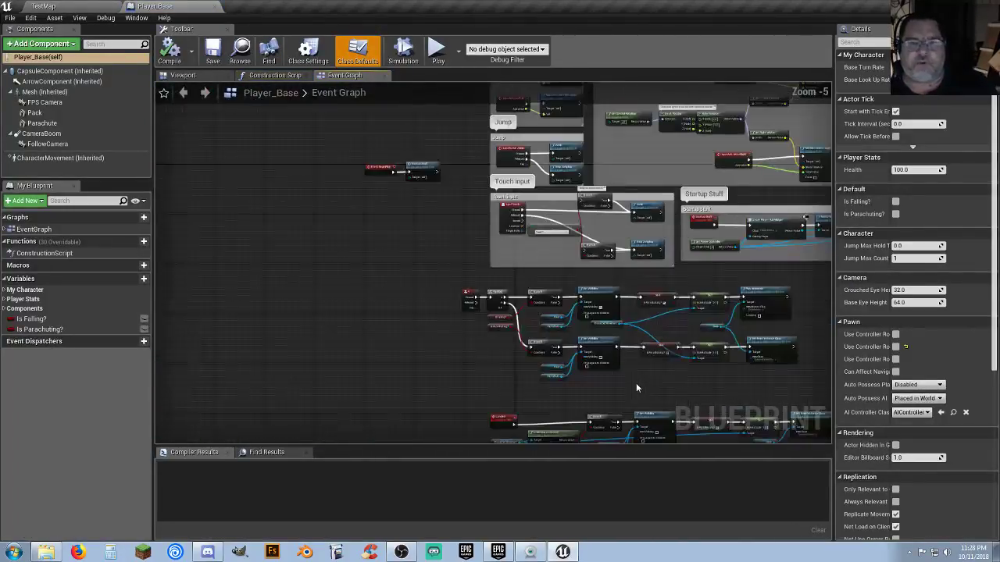
pyautogui.scroll(-3, 636, 388)
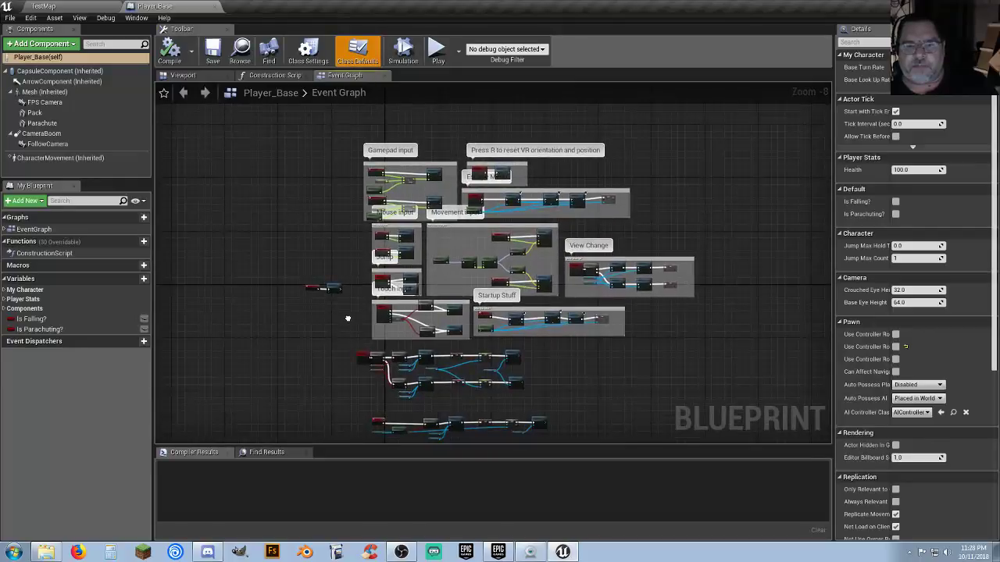
pyautogui.moveTo(350, 315); pyautogui.dragTo(380, 223, button='right')
pyautogui.scroll(8, 383, 229)
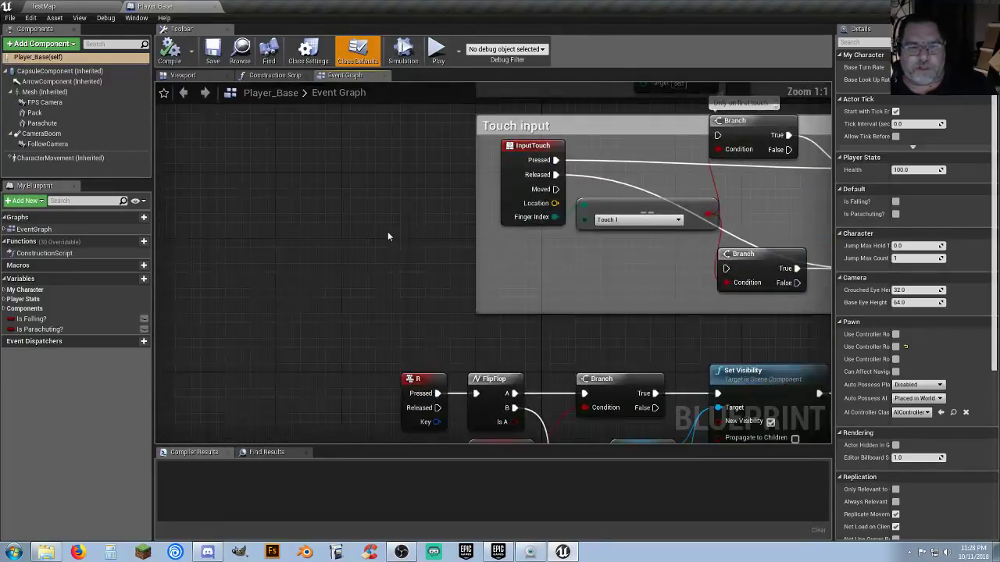
pyautogui.moveTo(424, 306); pyautogui.dragTo(417, 187, button='right')
pyautogui.moveTo(311, 330); pyautogui.dragTo(401, 264, button='right')
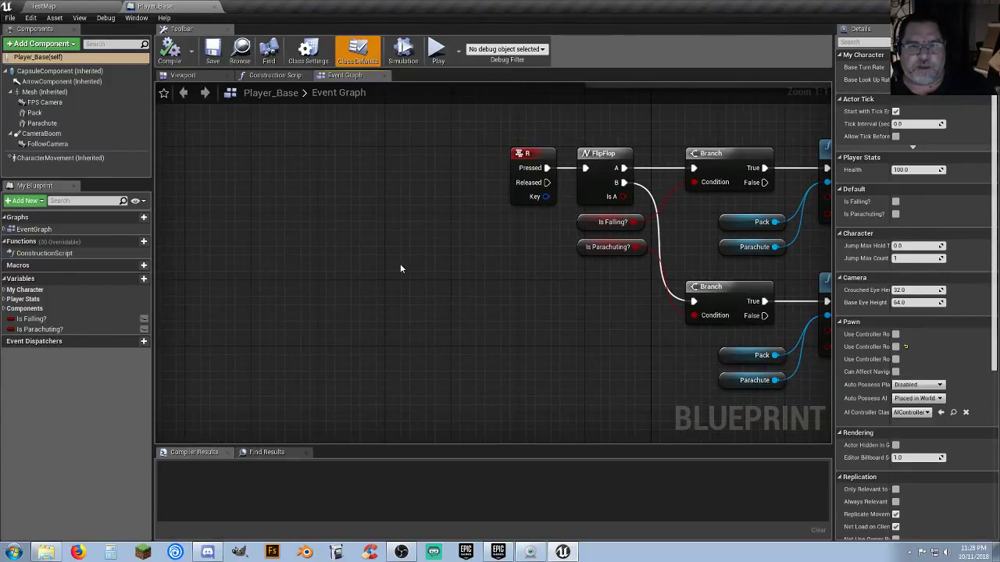
# Step: Add a keyboard R event node to an empty area of the Event Graph, and delete it
pyautogui.rightClick(283, 298)
pyautogui.write('keyboard')
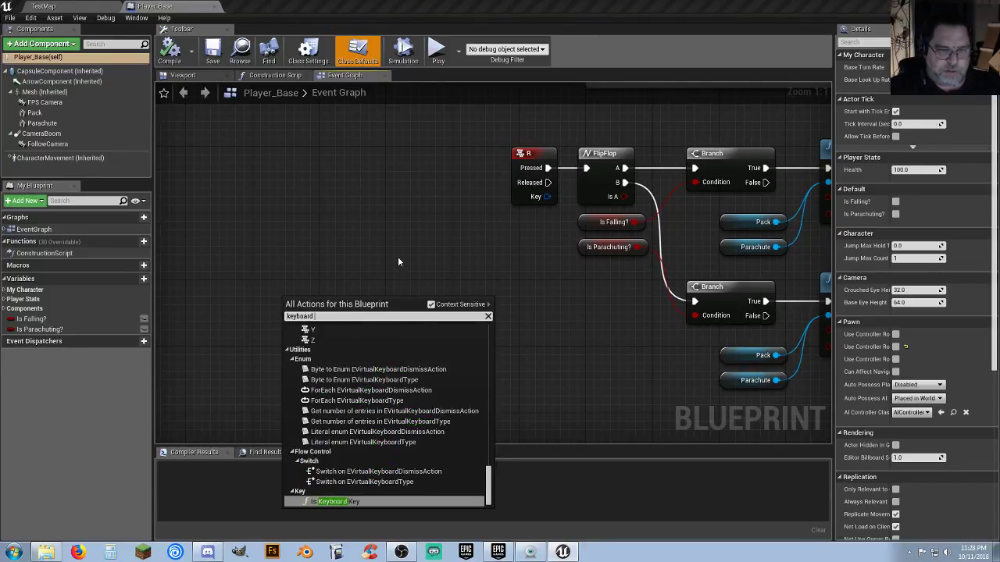
pyautogui.write(' r')
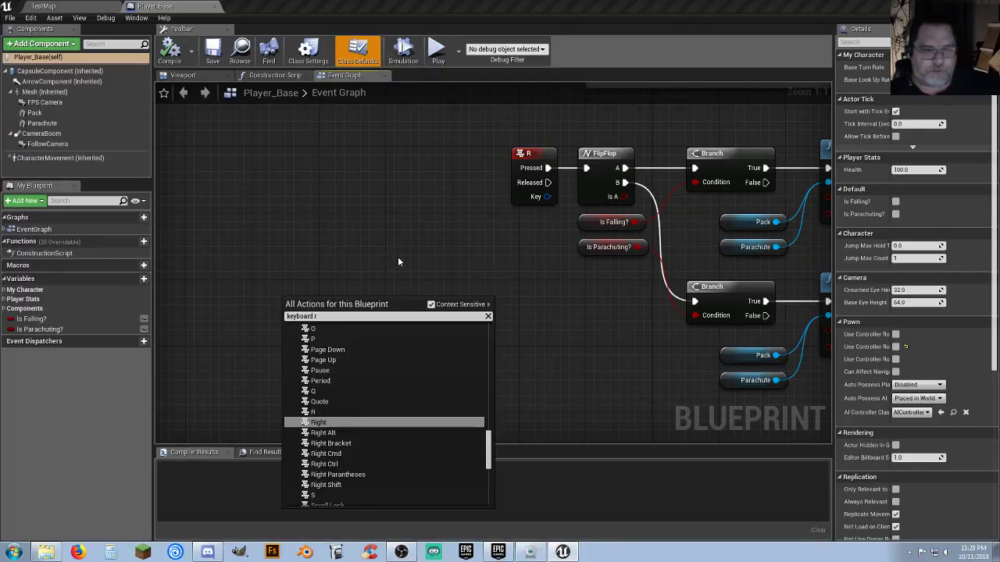
pyautogui.click(321, 412)
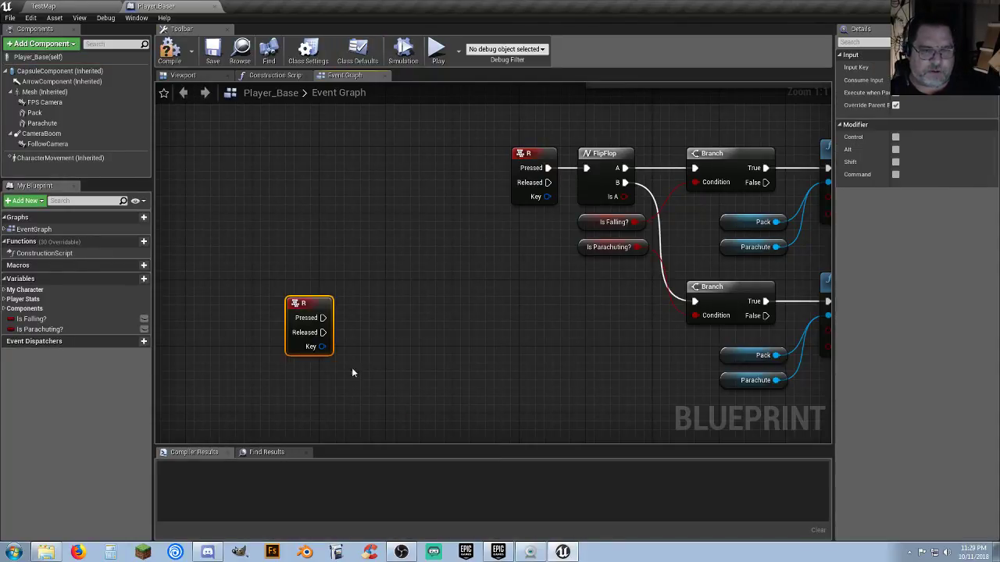
pyautogui.press('Delete')
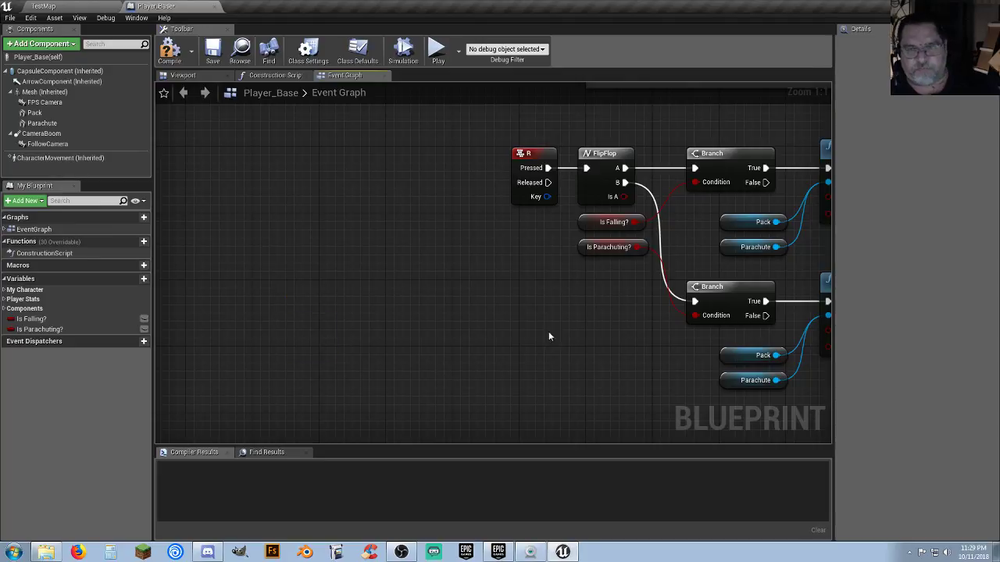
# Step: Examine the R key's FlipFlop, its two Branch nodes with the Is Falling? and Is Parachuting? conditions, and the Set Visibility nodes
pyautogui.moveTo(549, 330); pyautogui.dragTo(381, 367, button='right')
pyautogui.moveTo(430, 344); pyautogui.dragTo(360, 321, button='right')
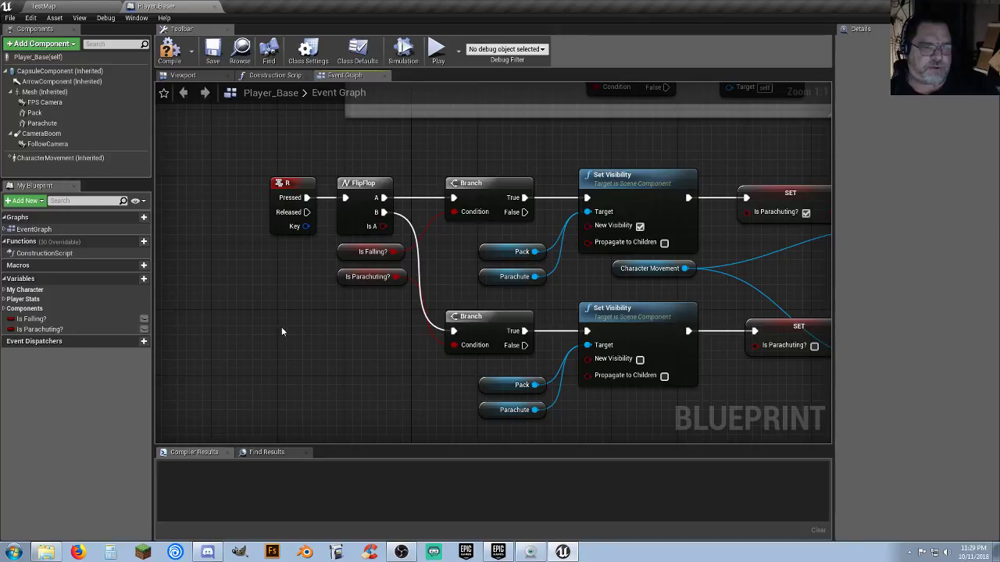
pyautogui.moveTo(335, 337); pyautogui.dragTo(271, 359, button='right')
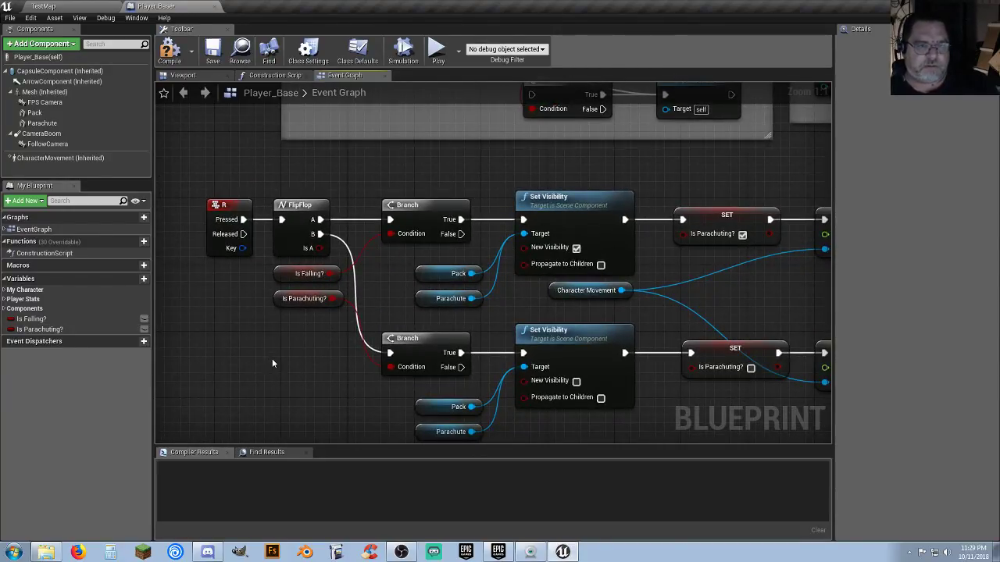
pyautogui.moveTo(271, 363); pyautogui.dragTo(278, 362, button='right')
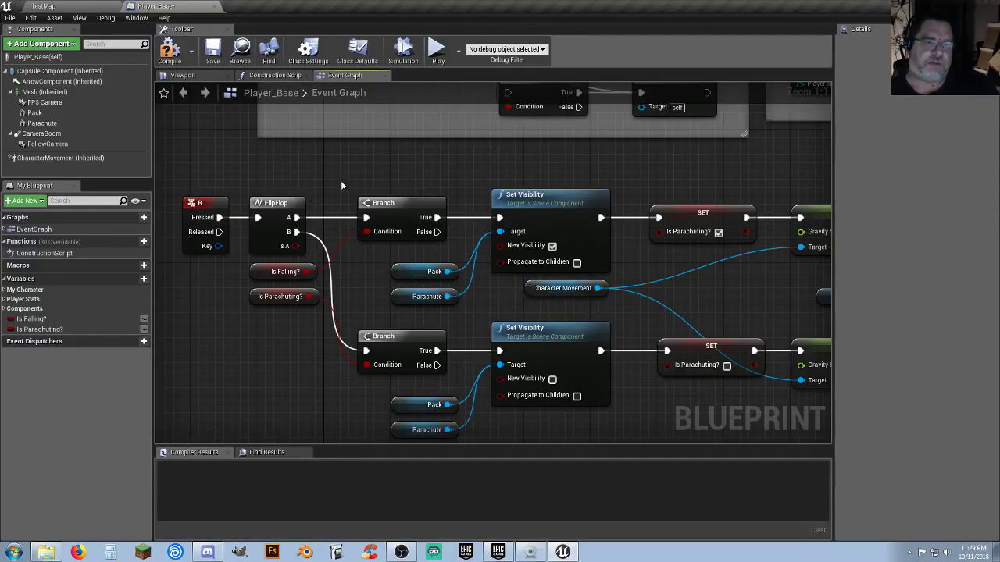
pyautogui.moveTo(411, 174); pyautogui.dragTo(382, 166, button='right')
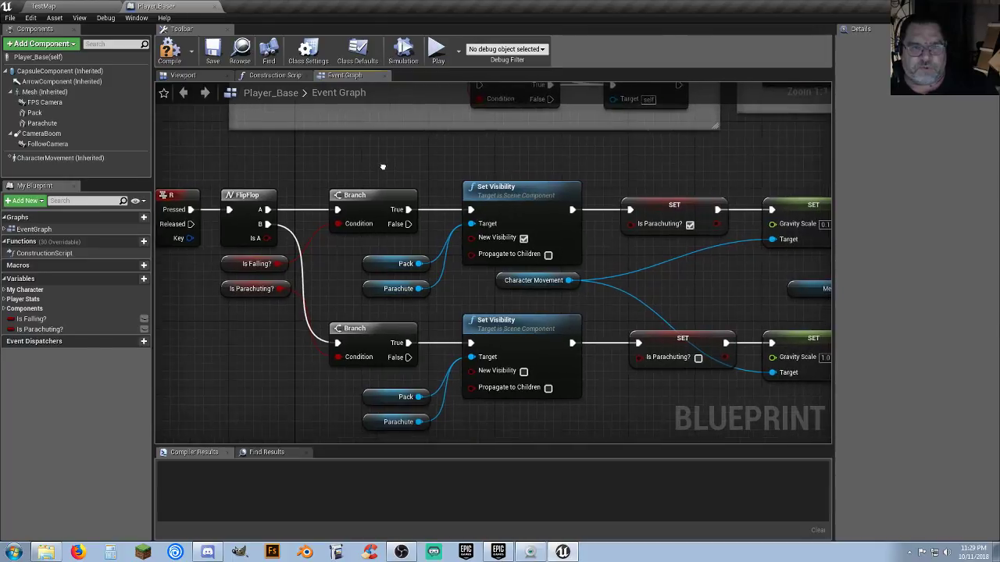
# Step: Show the character in the blueprint's Viewport and inspect the Parachute component attached to its mesh
pyautogui.click(186, 75)
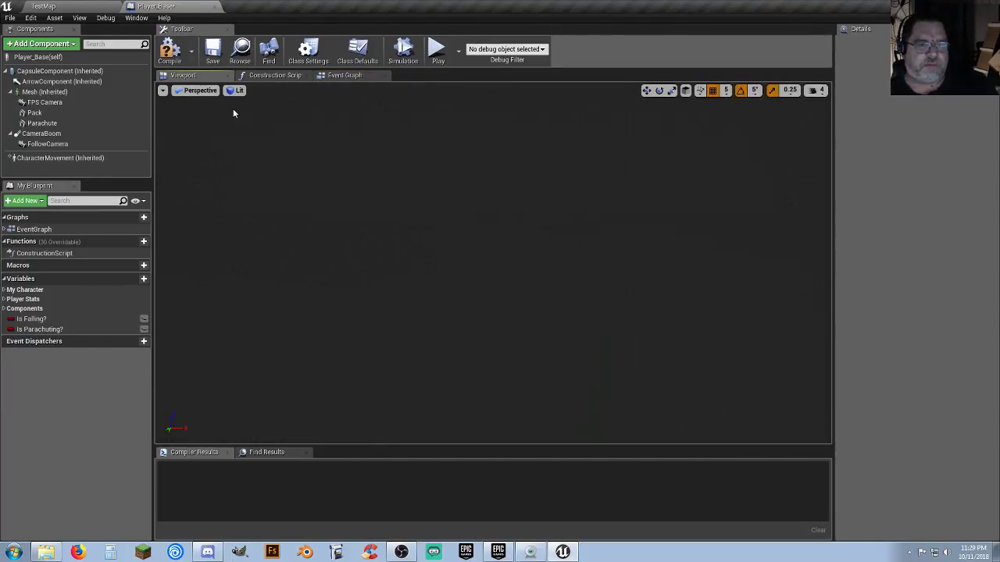
pyautogui.moveTo(303, 163); pyautogui.dragTo(246, 207, button='right')
pyautogui.moveTo(501, 148); pyautogui.dragTo(563, 145, button='right')
pyautogui.moveTo(282, 218)
pyautogui.mouseDown(button='right')
pyautogui.moveTo(312, 227)
pyautogui.moveTo(283, 218)
pyautogui.mouseUp(button='right')
pyautogui.click(63, 124)
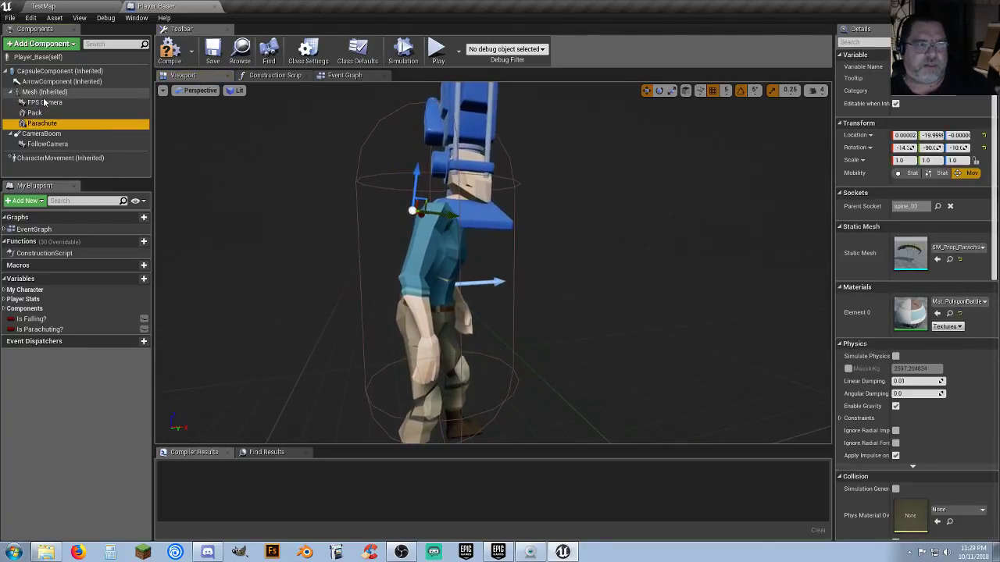
# Step: Try to add SM_Chr_Attach_Bag_01 from the Attachments folder as a static mesh component under the character's Mesh
pyautogui.click(44, 92)
pyautogui.click(43, 6)
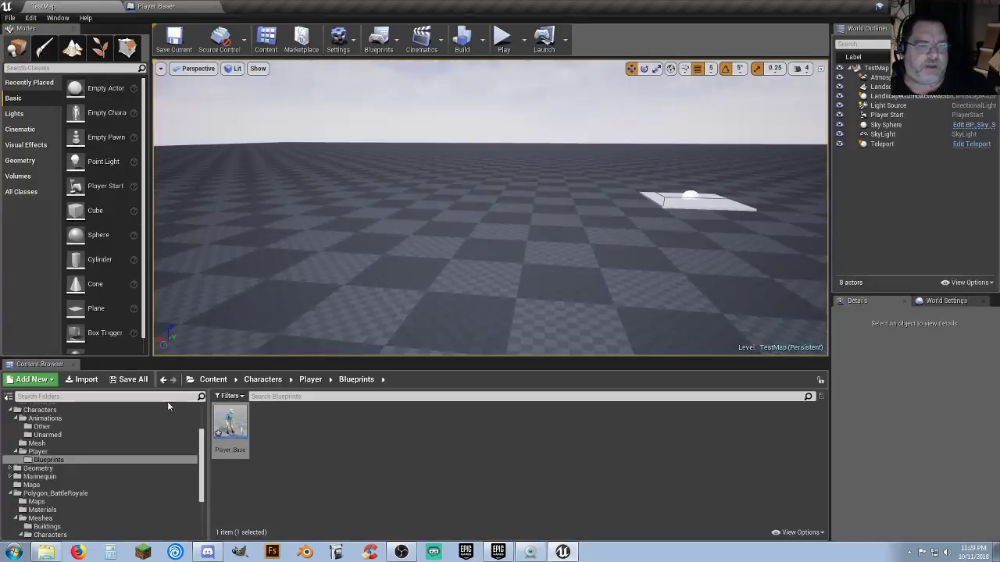
pyautogui.scroll(-2, 76, 486)
pyautogui.scroll(-2, 77, 486)
pyautogui.click(58, 477)
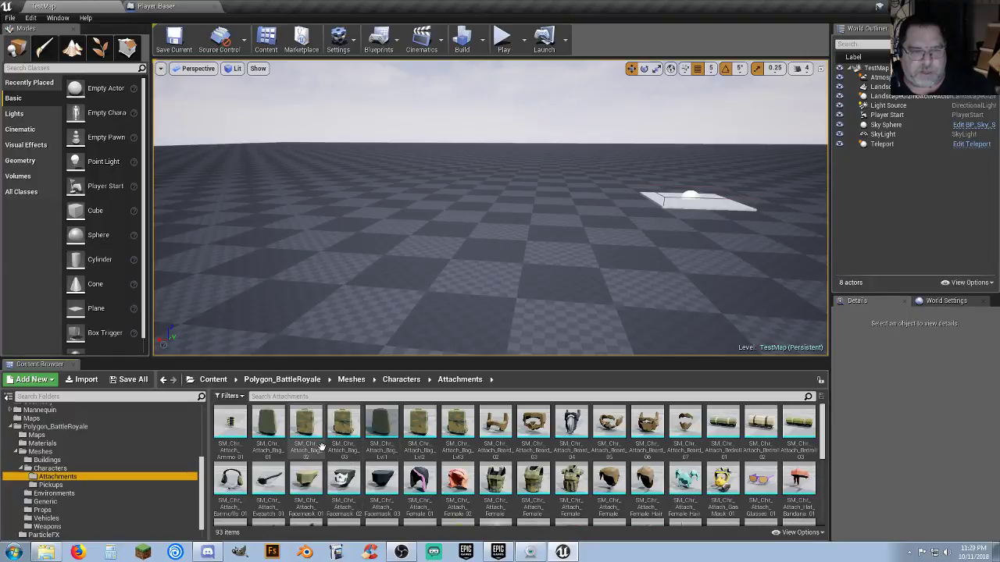
pyautogui.click(278, 451)
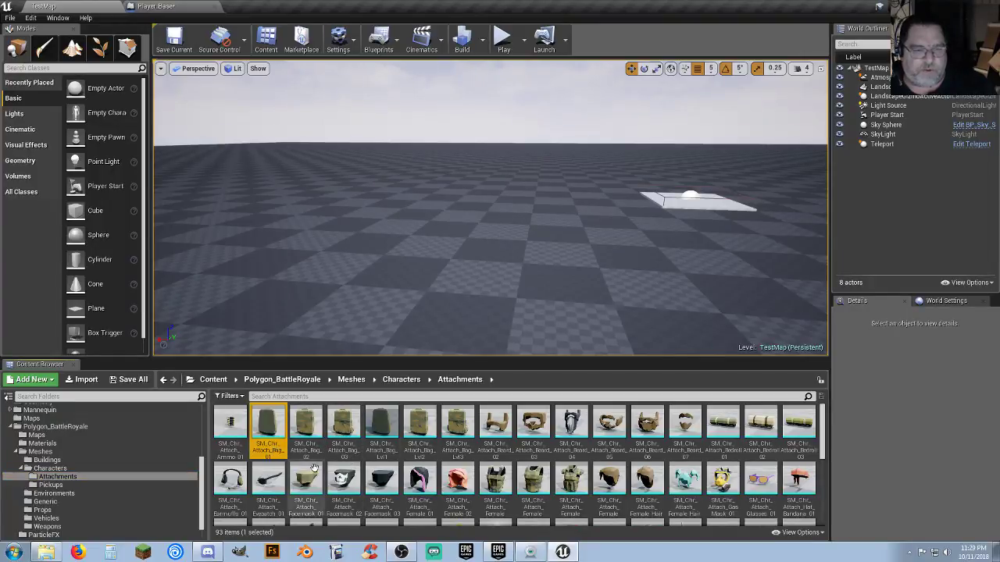
pyautogui.click(155, 6)
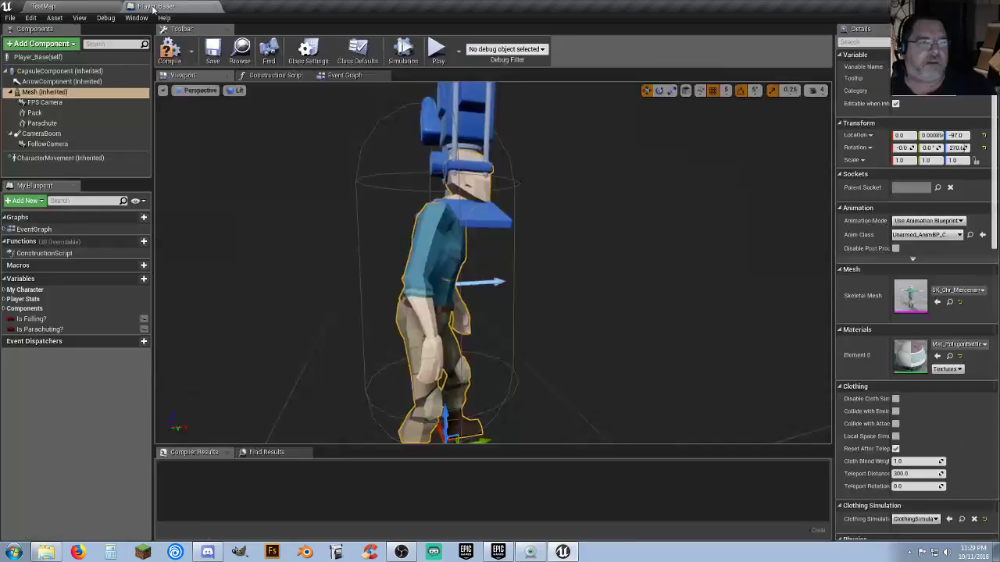
pyautogui.click(49, 45)
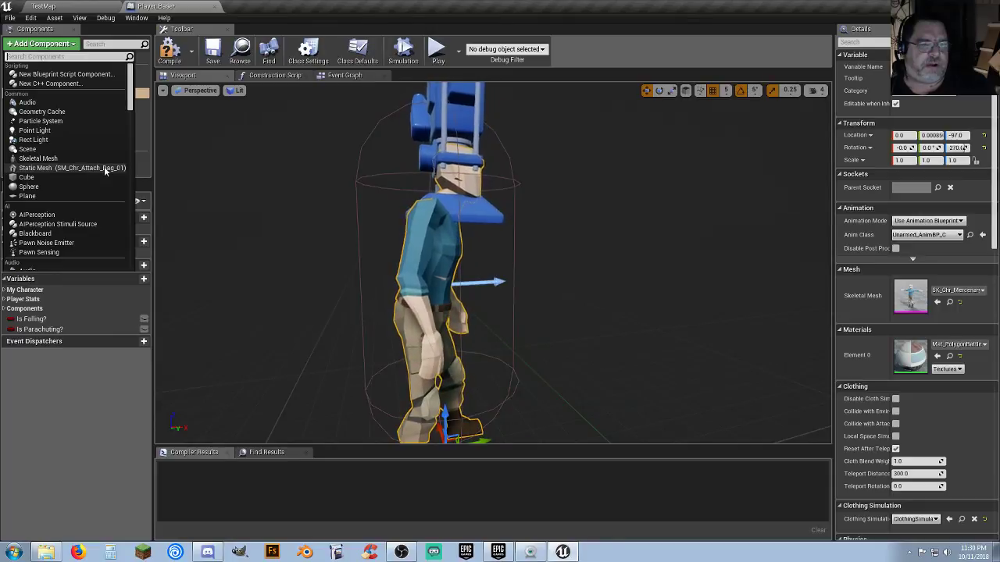
pyautogui.click(104, 168)
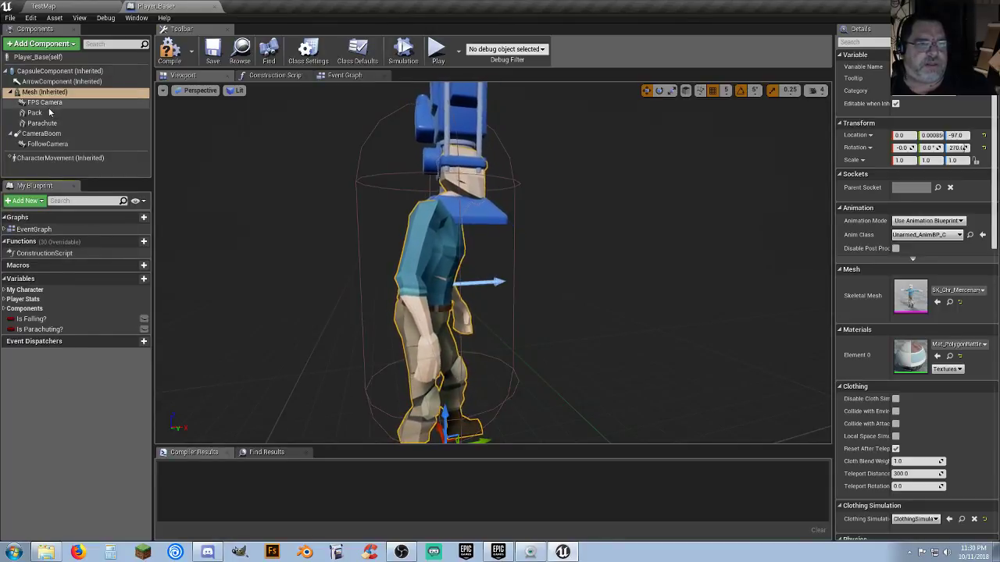
# Step: Keep the Pack component's Visible rendering option off, and compile and save the Player_Base blueprint
pyautogui.click(47, 114)
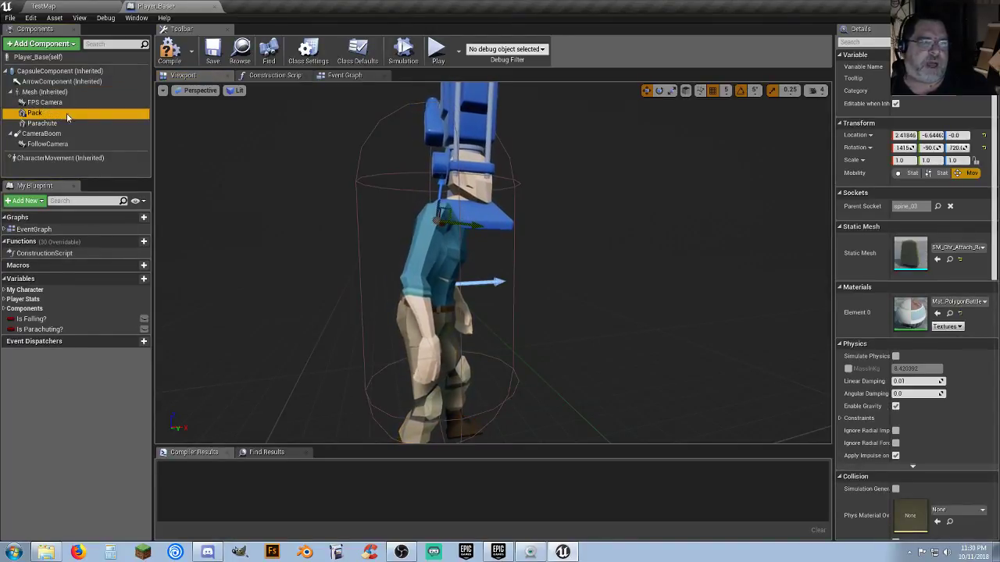
pyautogui.scroll(-3, 885, 279)
pyautogui.scroll(-4, 885, 279)
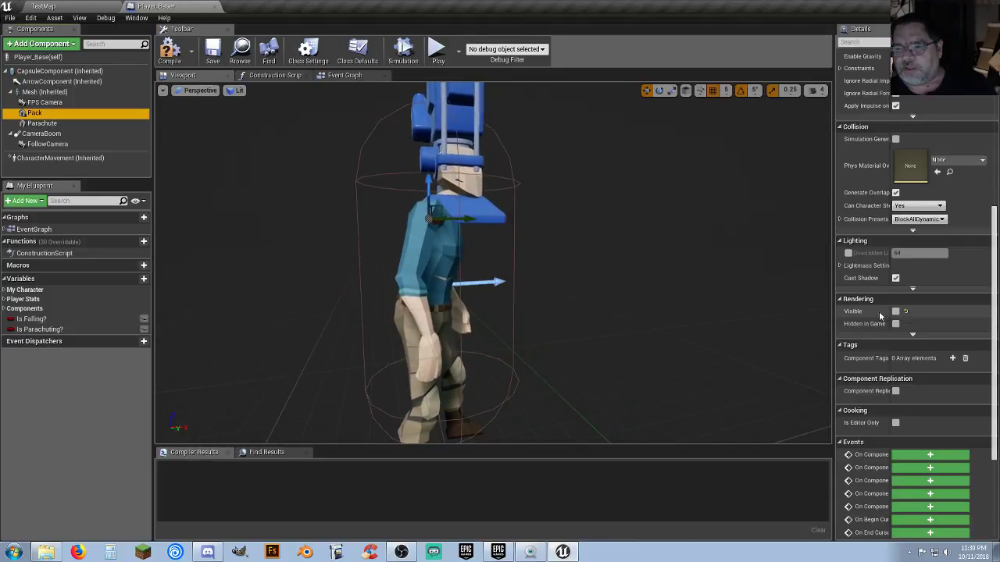
pyautogui.click(897, 313)
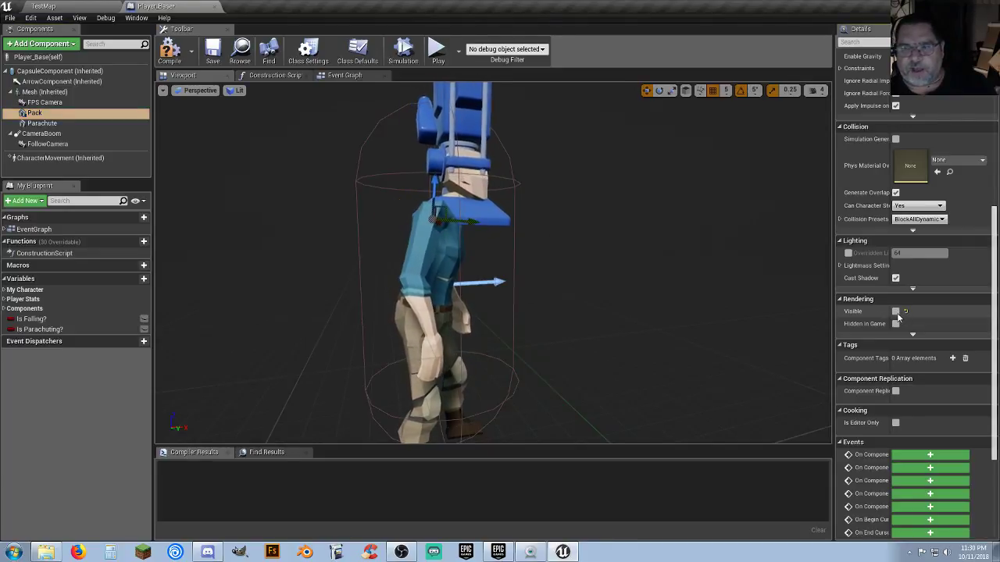
pyautogui.click(896, 311)
pyautogui.click(896, 311)
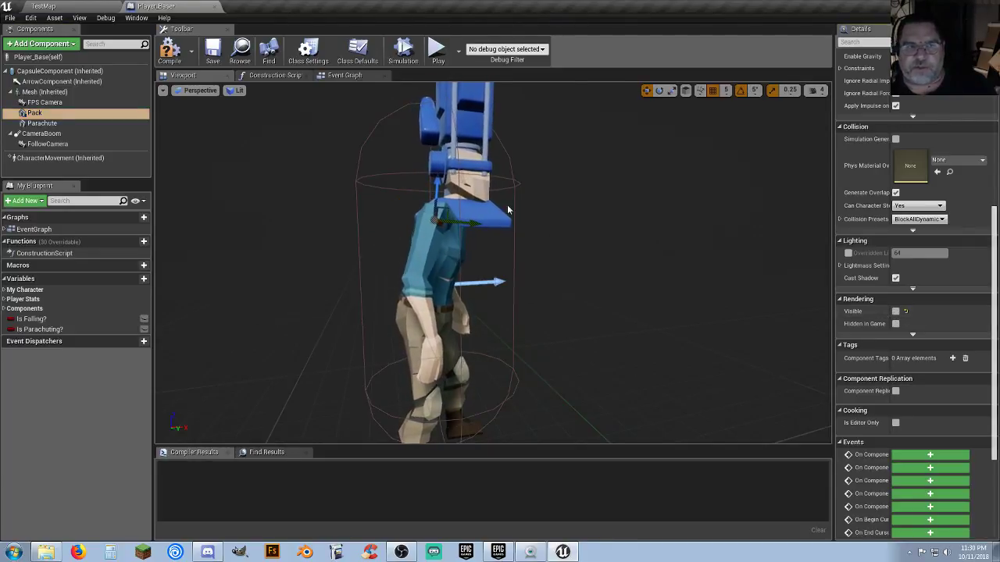
pyautogui.click(170, 51)
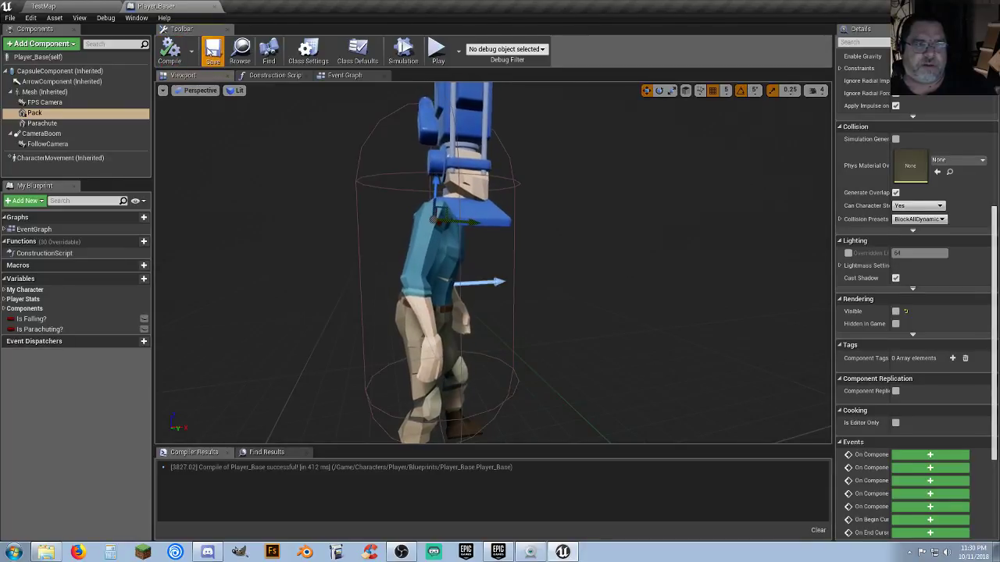
pyautogui.click(210, 52)
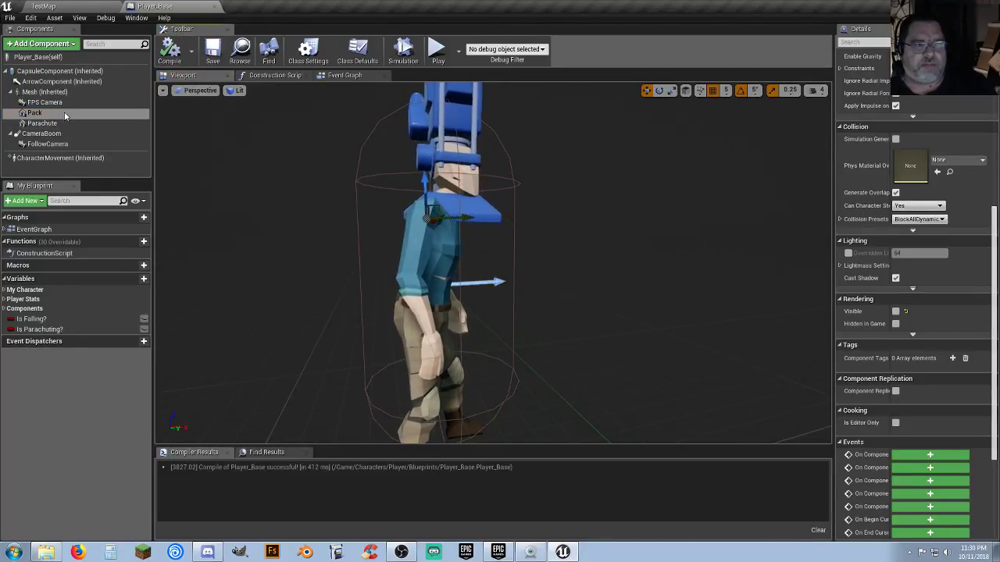
# Step: Check the Pack component's parent socket and view its attachment point from behind and beside the character
pyautogui.click(64, 115)
pyautogui.scroll(5, 877, 225)
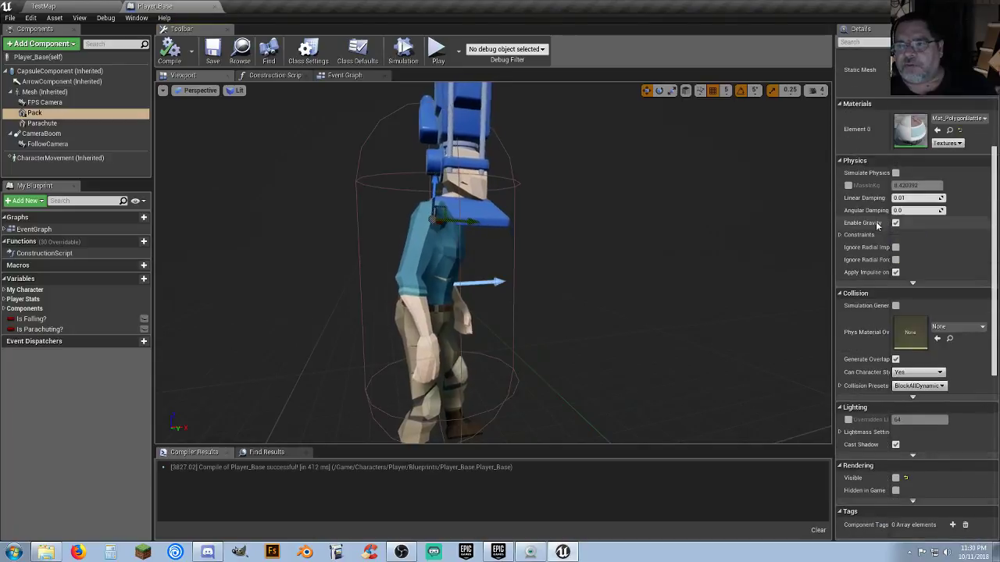
pyautogui.scroll(5, 876, 225)
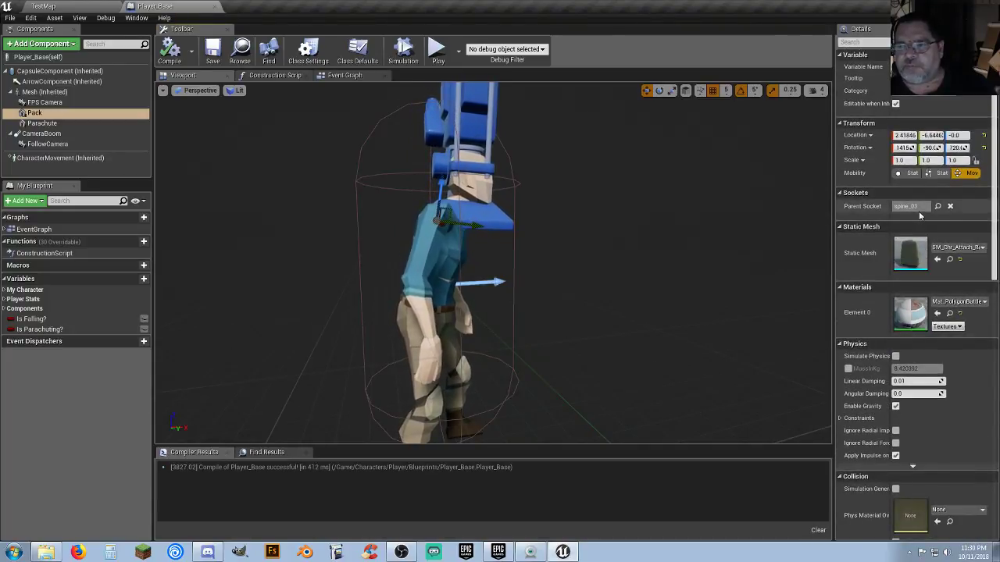
pyautogui.moveTo(571, 267); pyautogui.dragTo(569, 267, button='right')
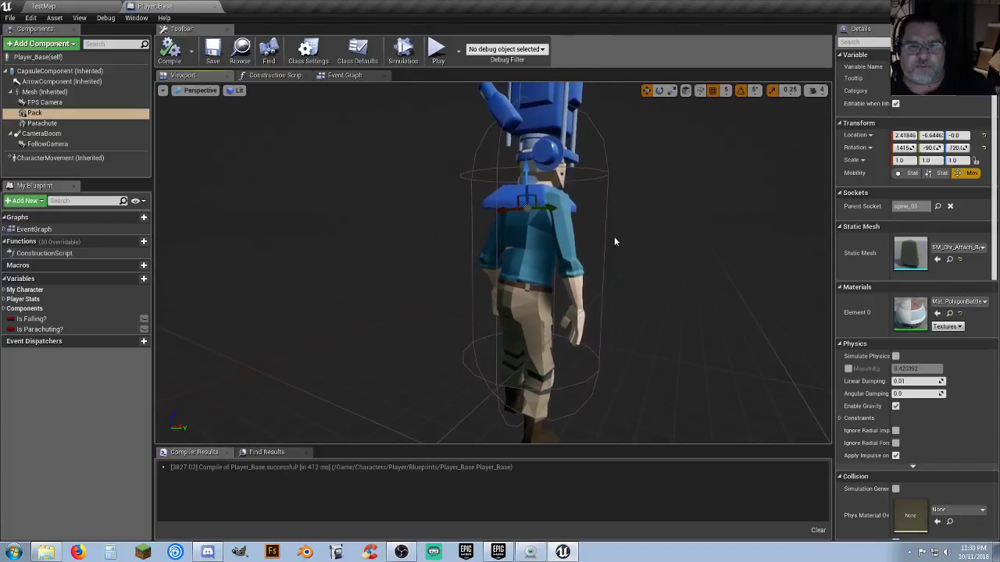
pyautogui.moveTo(615, 243); pyautogui.dragTo(675, 239)
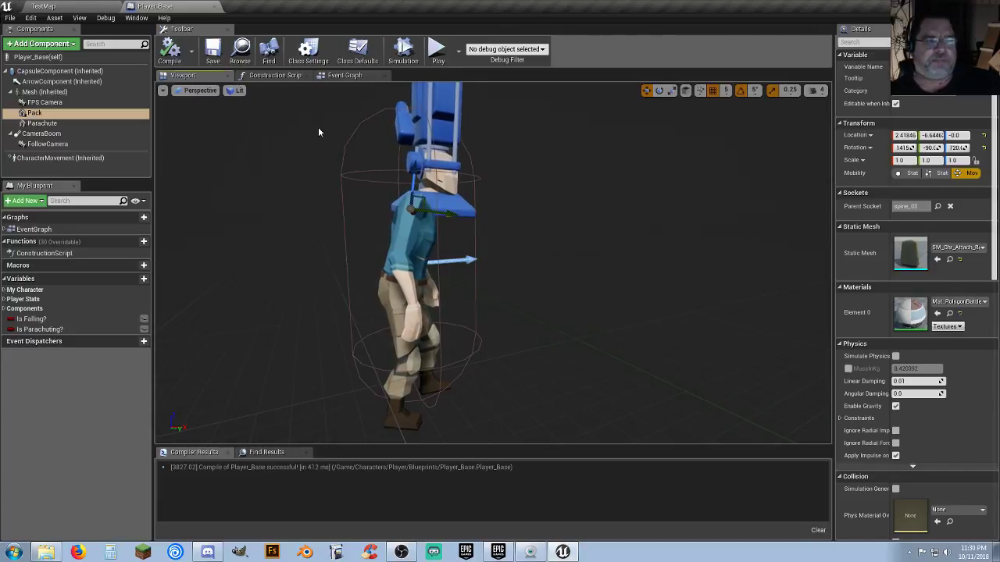
# Step: Set the Parachute component's parent socket to spine_03, save the blueprint and return to the Event Graph
pyautogui.click(78, 124)
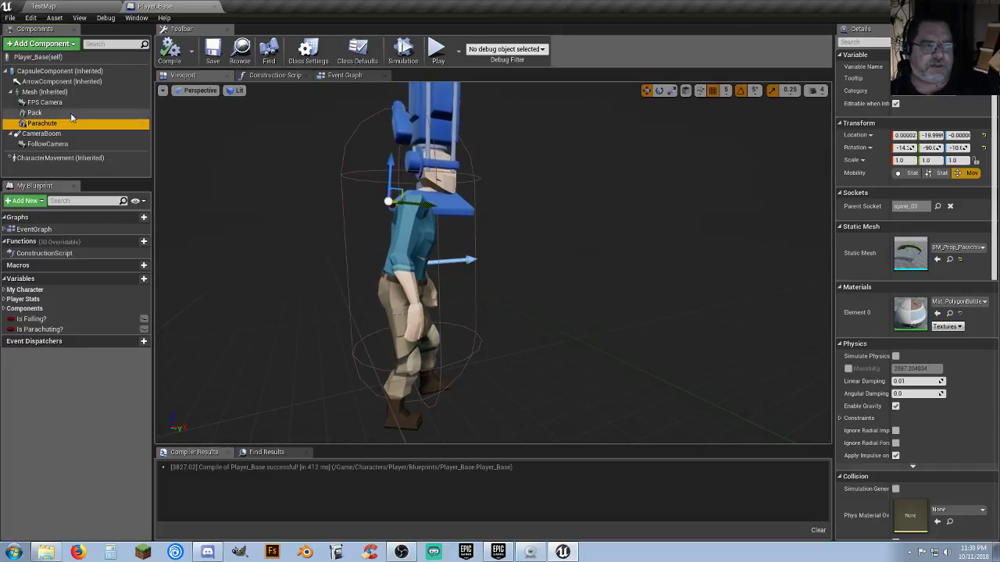
pyautogui.click(938, 206)
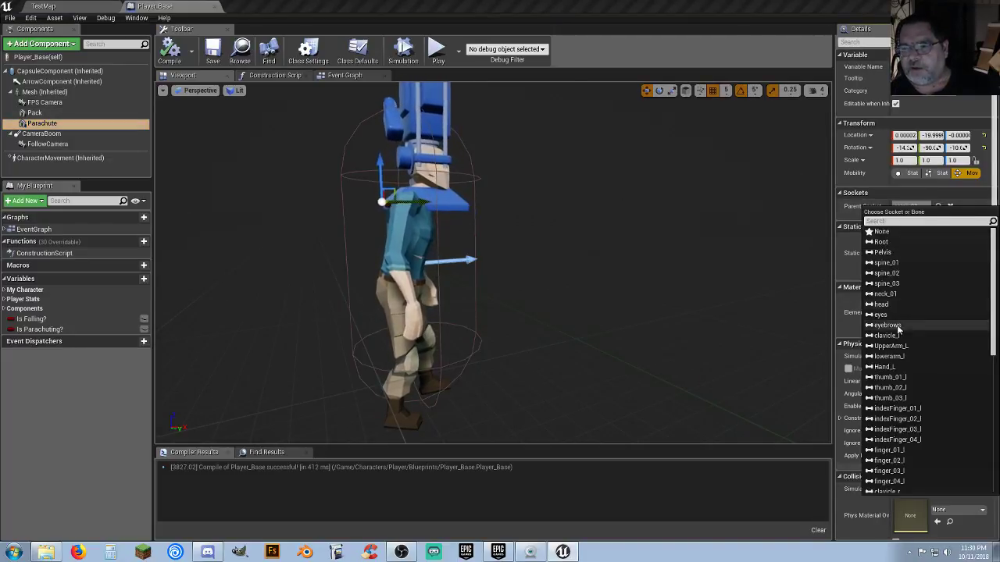
pyautogui.click(886, 283)
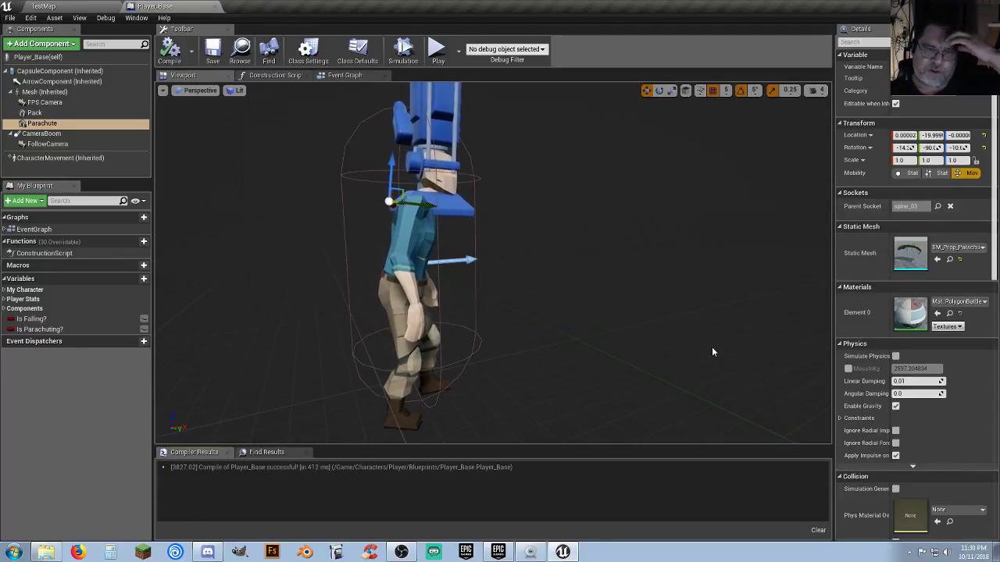
pyautogui.click(344, 75)
pyautogui.click(210, 51)
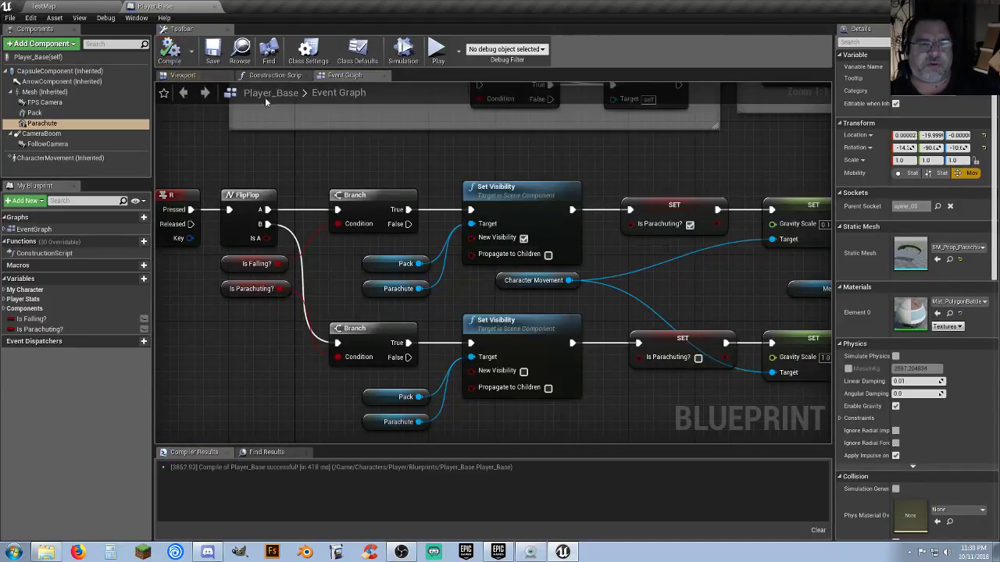
# Step: Examine the Is Falling? branch and the Pack and Parachute references that feed the Set Visibility node
pyautogui.moveTo(410, 155); pyautogui.dragTo(418, 145, button='right')
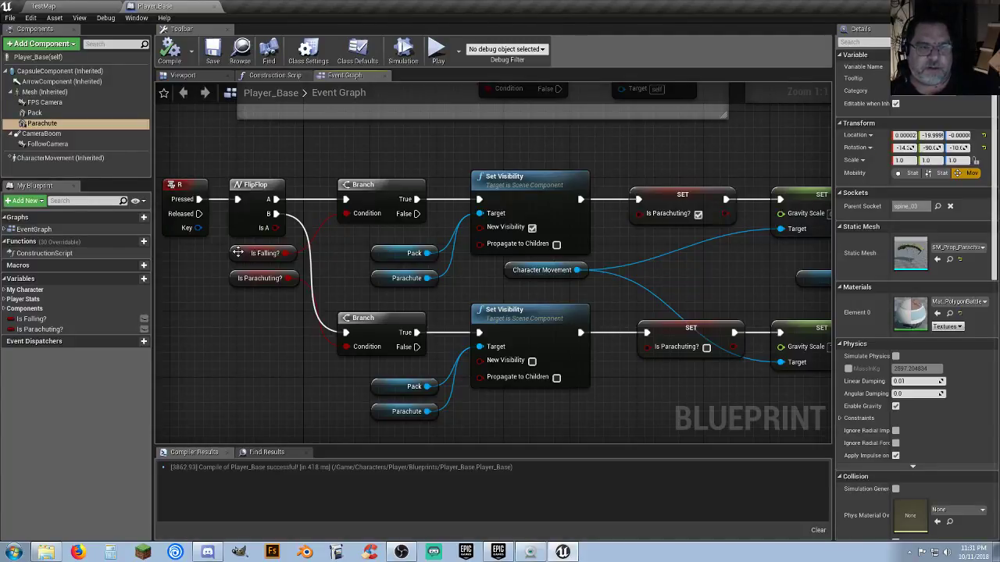
pyautogui.moveTo(357, 233); pyautogui.dragTo(325, 232, button='right')
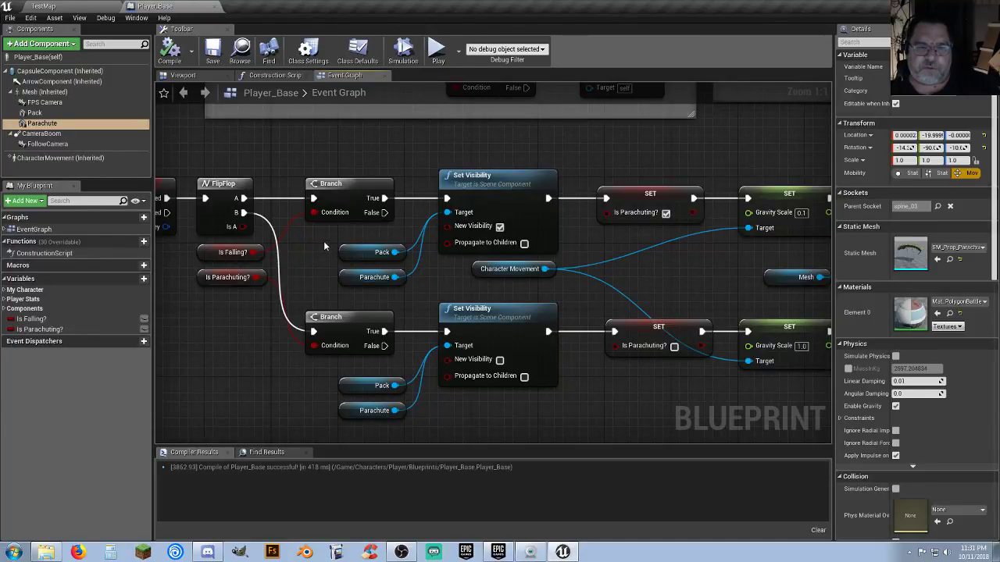
pyautogui.moveTo(325, 247); pyautogui.dragTo(413, 294)
pyautogui.click(222, 326)
# Step: Place a reference node for the Pack component in the Event Graph, and delete it
pyautogui.moveTo(222, 326); pyautogui.dragTo(291, 243, button='right')
pyautogui.moveTo(41, 116); pyautogui.dragTo(268, 302)
pyautogui.press('Delete')
# Step: Examine the Set Visibility, Is Parachuting? and Gravity Scale nodes that lead to the animation nodes in both branches
pyautogui.moveTo(323, 281); pyautogui.dragTo(201, 348, button='right')
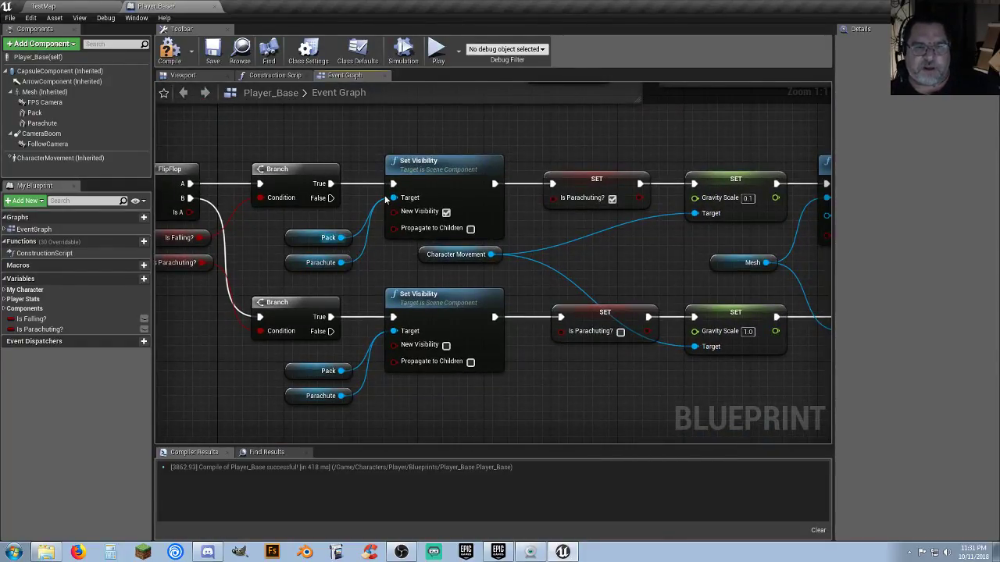
pyautogui.moveTo(382, 264); pyautogui.dragTo(356, 262, button='right')
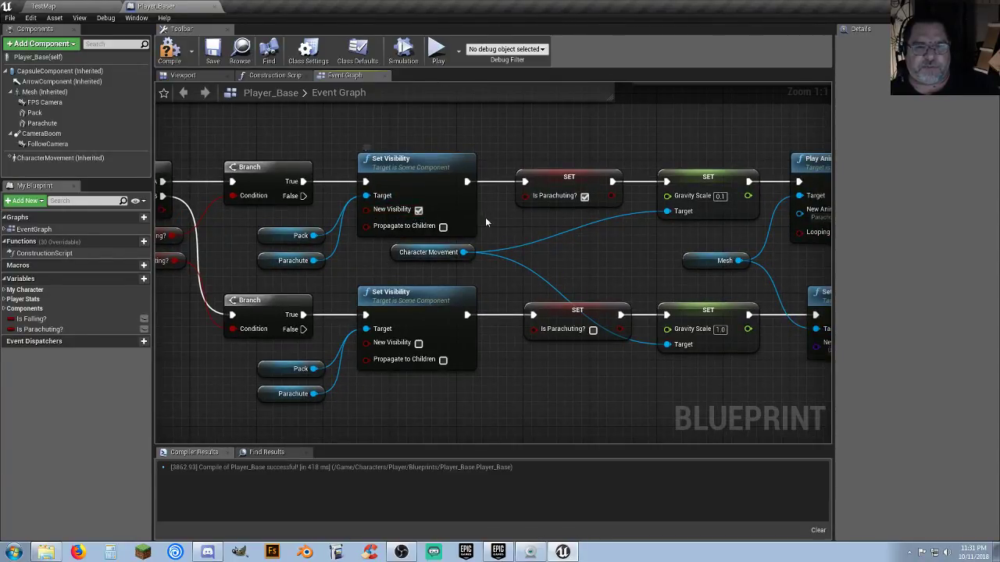
pyautogui.moveTo(522, 226); pyautogui.dragTo(450, 227, button='right')
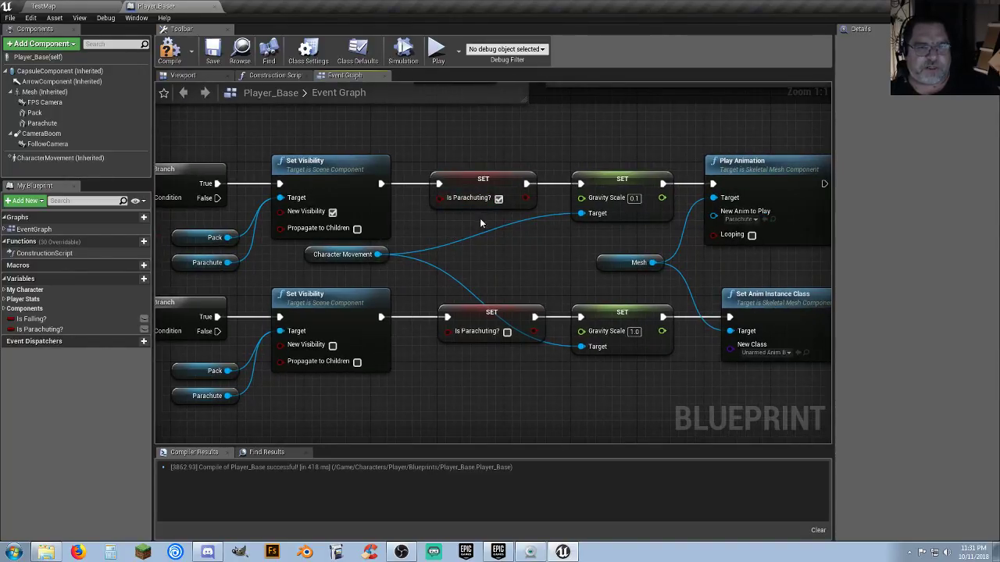
# Step: Place a Set node and a Get node for the Is Parachuting? variable in the Event Graph, deleting each one
pyautogui.click(48, 330)
pyautogui.hotkey('ctrl', 'v')
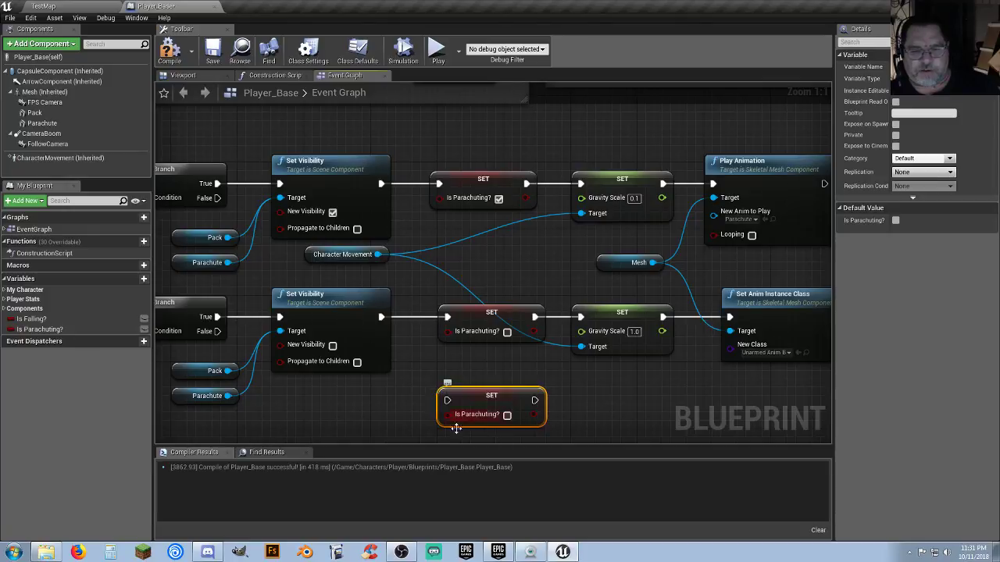
pyautogui.press('Delete')
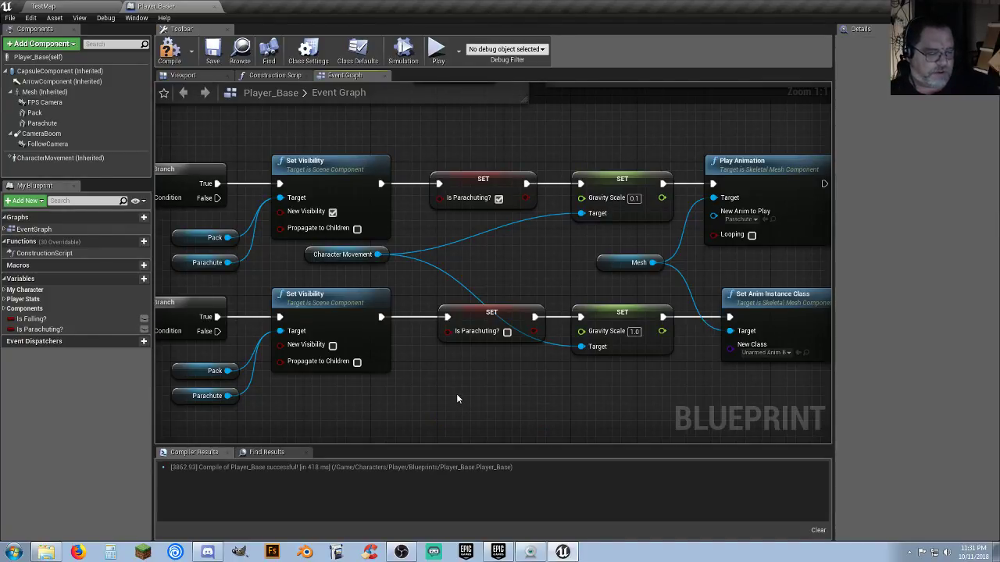
pyautogui.keyDown('ctrl'); pyautogui.moveTo(40, 329); pyautogui.dragTo(456, 383); pyautogui.keyUp('ctrl')
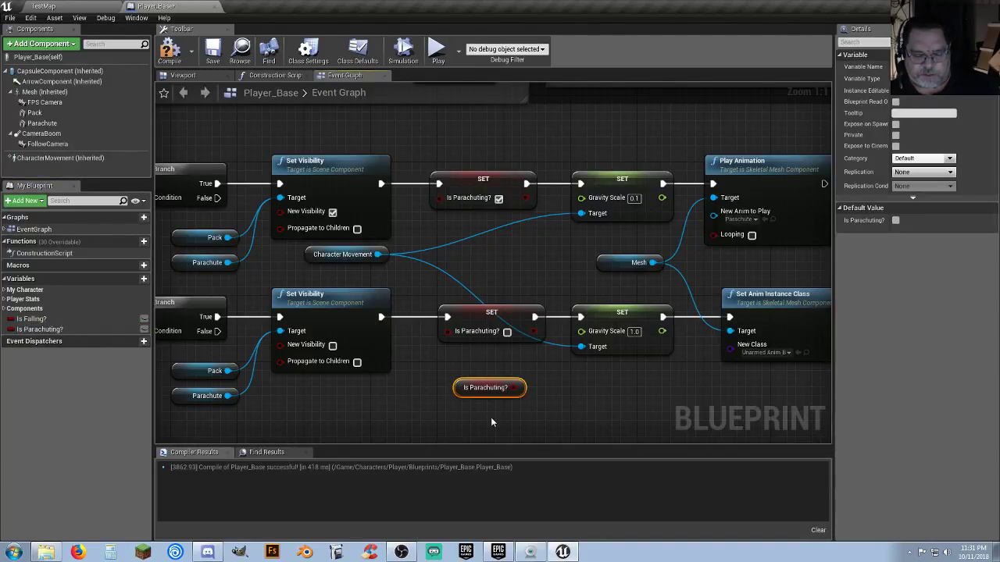
pyautogui.press('Delete')
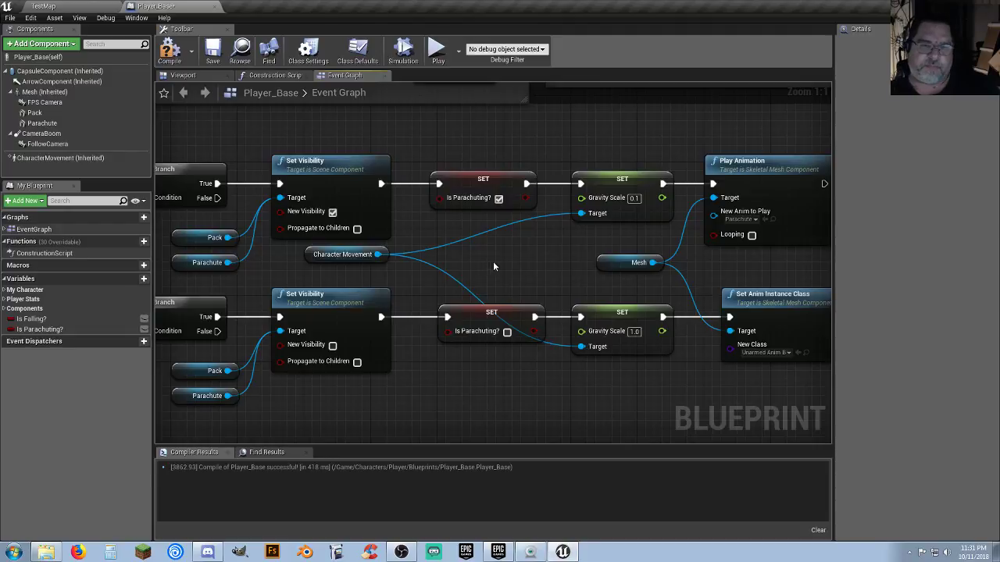
# Step: Enable Looping on the Play Animation node that plays the Parachute animation and save the blueprint
pyautogui.moveTo(534, 254); pyautogui.dragTo(504, 256, button='right')
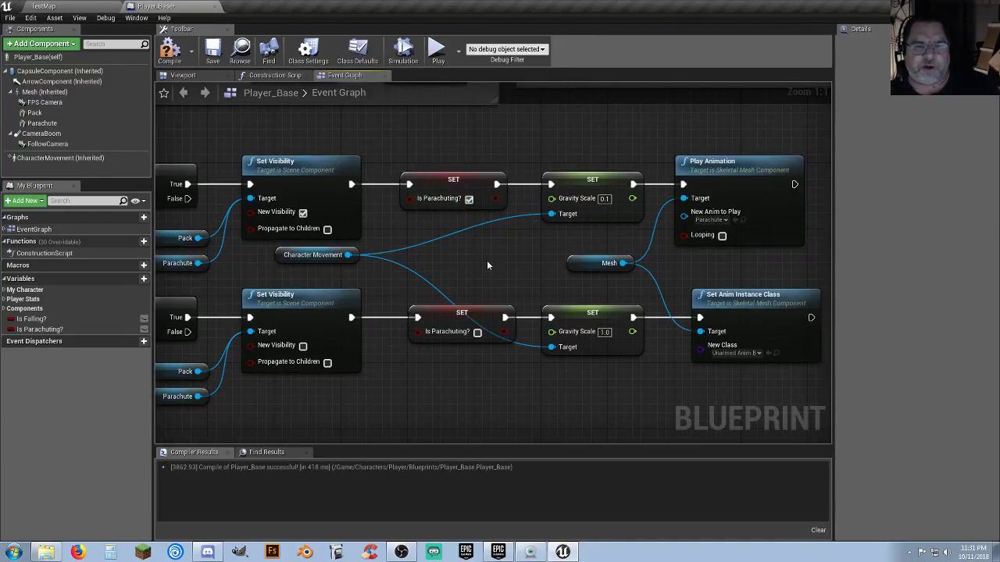
pyautogui.moveTo(488, 266); pyautogui.dragTo(457, 263, button='right')
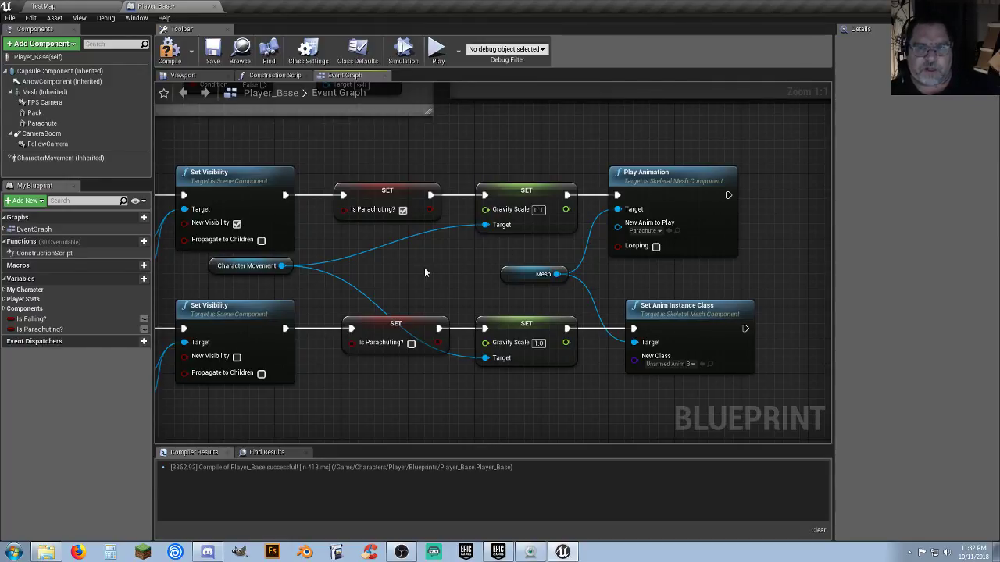
pyautogui.moveTo(447, 261); pyautogui.dragTo(407, 265, button='right')
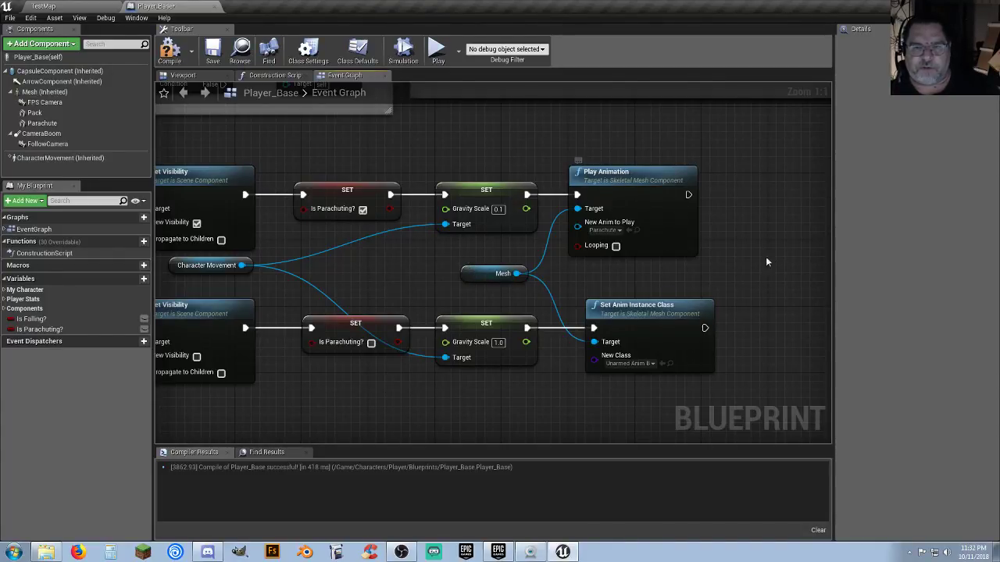
pyautogui.moveTo(759, 264); pyautogui.dragTo(703, 260, button='right')
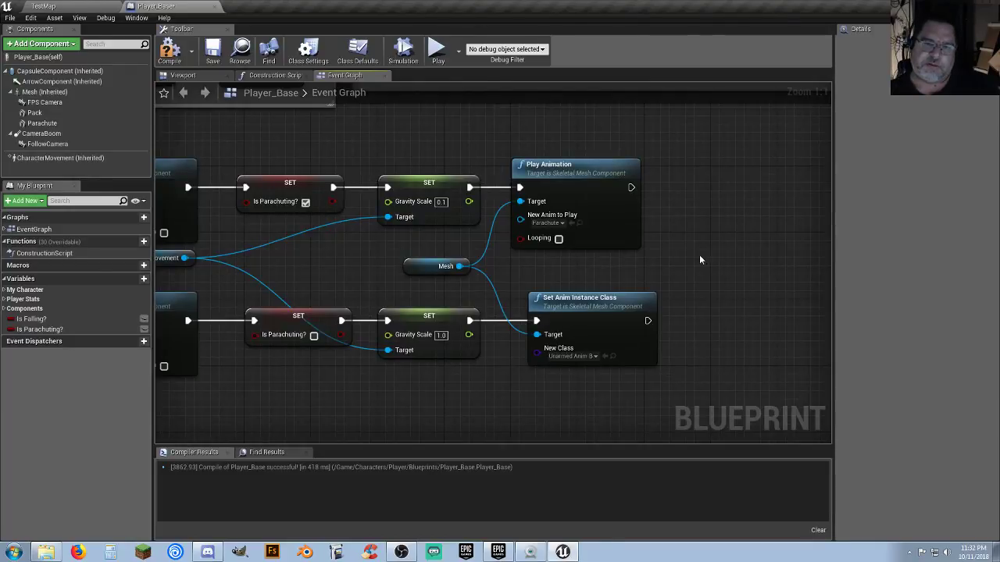
pyautogui.click(559, 239)
pyautogui.click(213, 53)
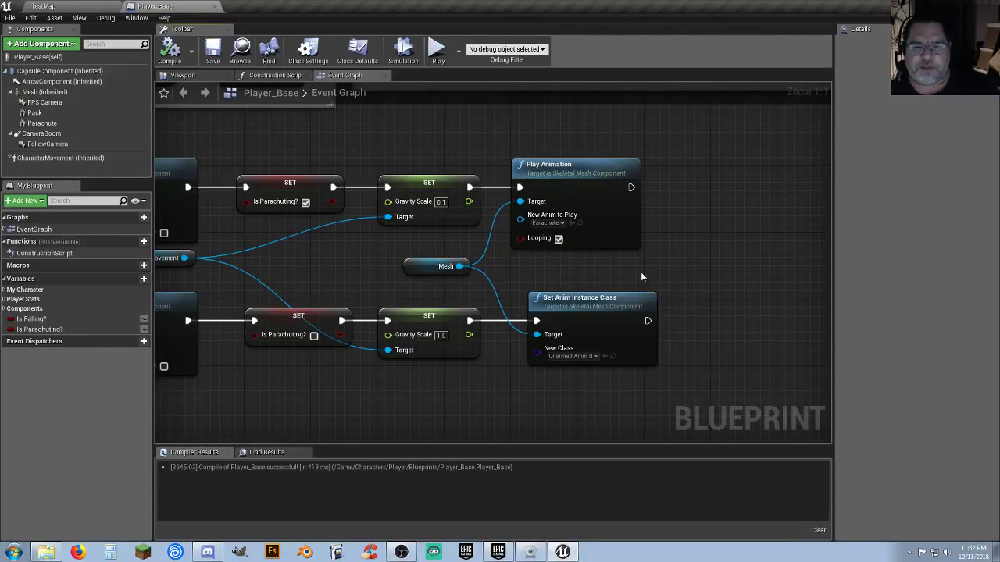
# Step: Delete the lower Pack and Parachute references and connect the upper pair to the lower Set Visibility node's Target
pyautogui.moveTo(564, 278); pyautogui.dragTo(575, 232, button='right')
pyautogui.moveTo(264, 372); pyautogui.dragTo(717, 372, button='right')
pyautogui.moveTo(327, 313); pyautogui.dragTo(295, 354, button='right')
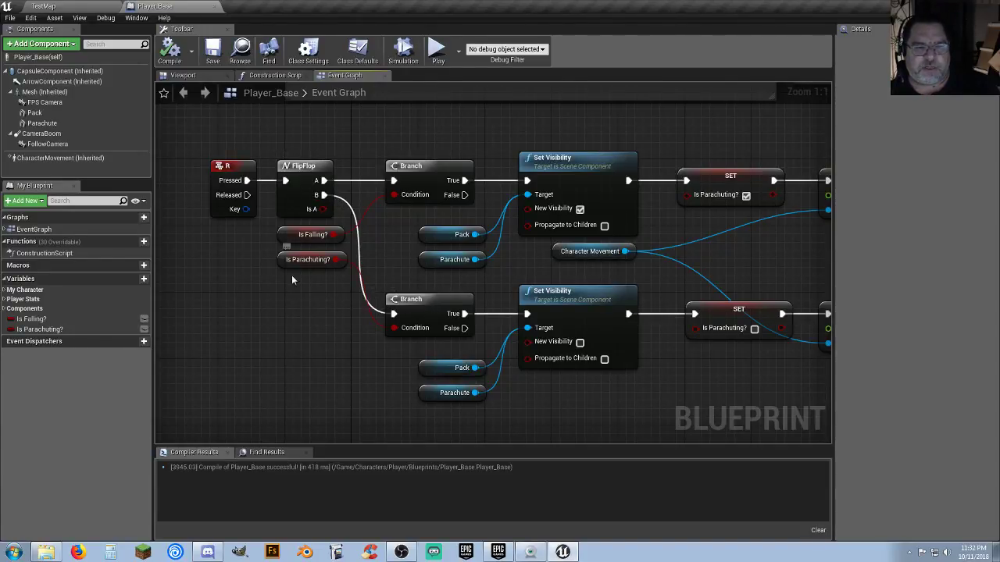
pyautogui.moveTo(348, 338); pyautogui.dragTo(306, 333, button='right')
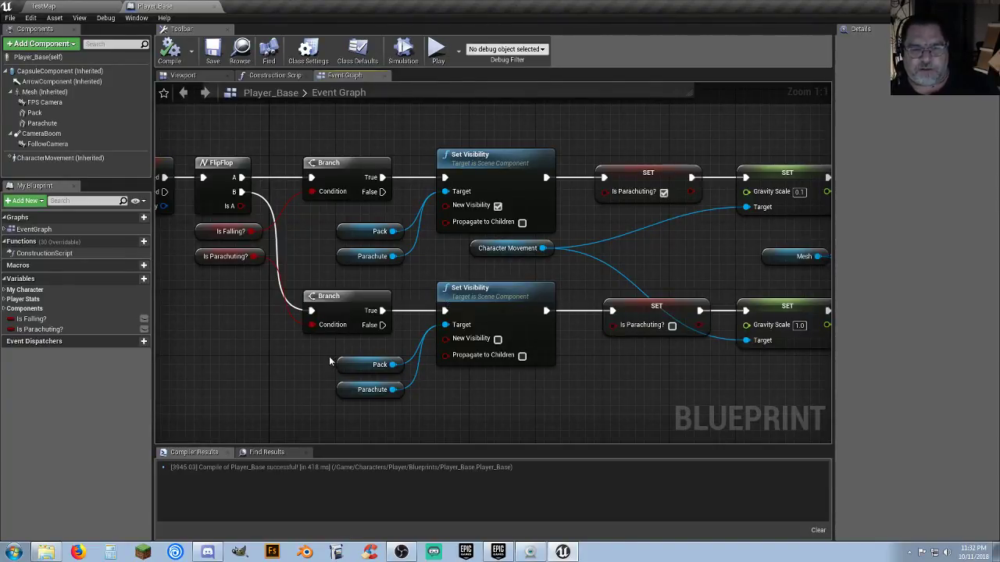
pyautogui.moveTo(325, 349); pyautogui.dragTo(400, 407)
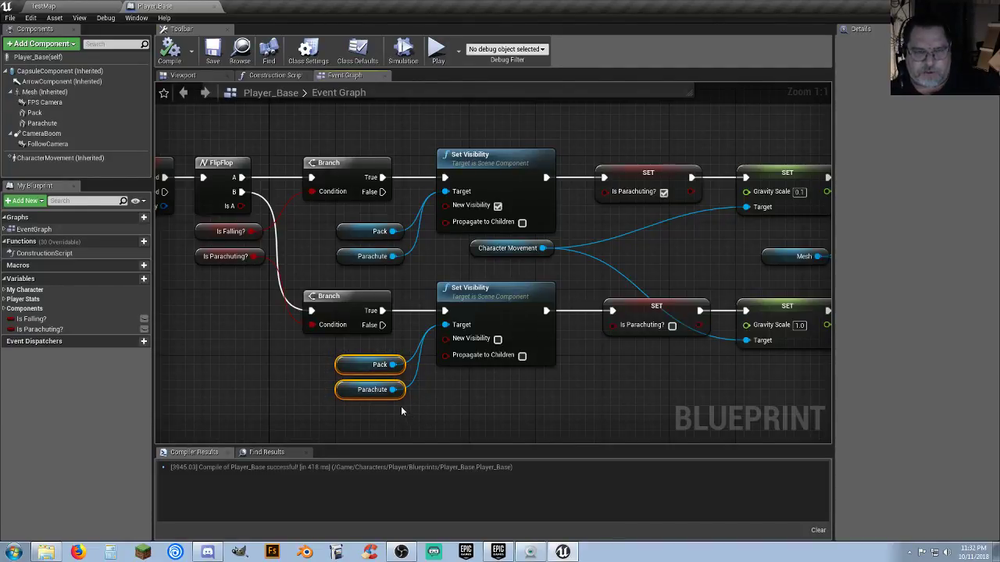
pyautogui.press('Delete')
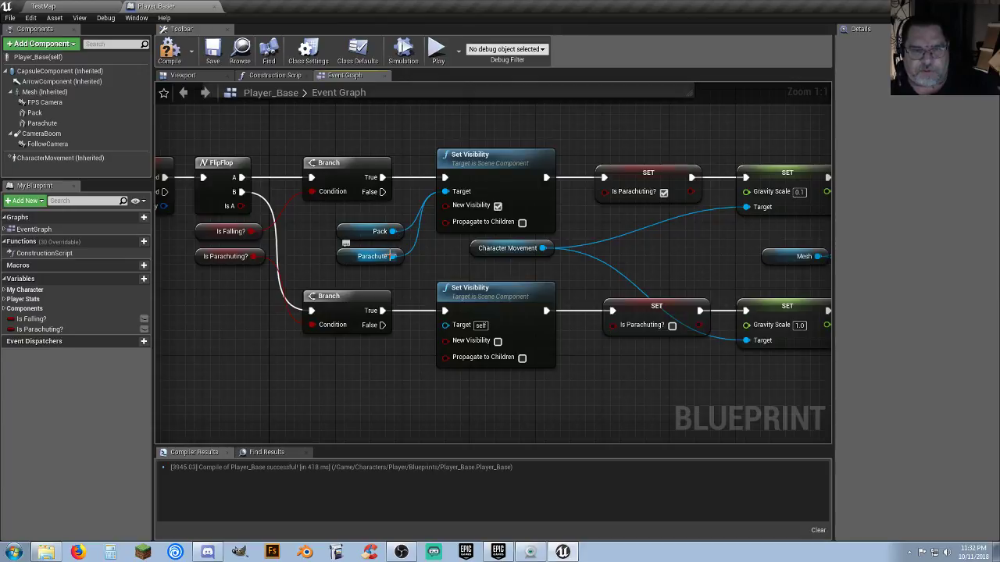
pyautogui.moveTo(393, 256); pyautogui.dragTo(445, 329)
pyautogui.moveTo(393, 232); pyautogui.dragTo(445, 325)
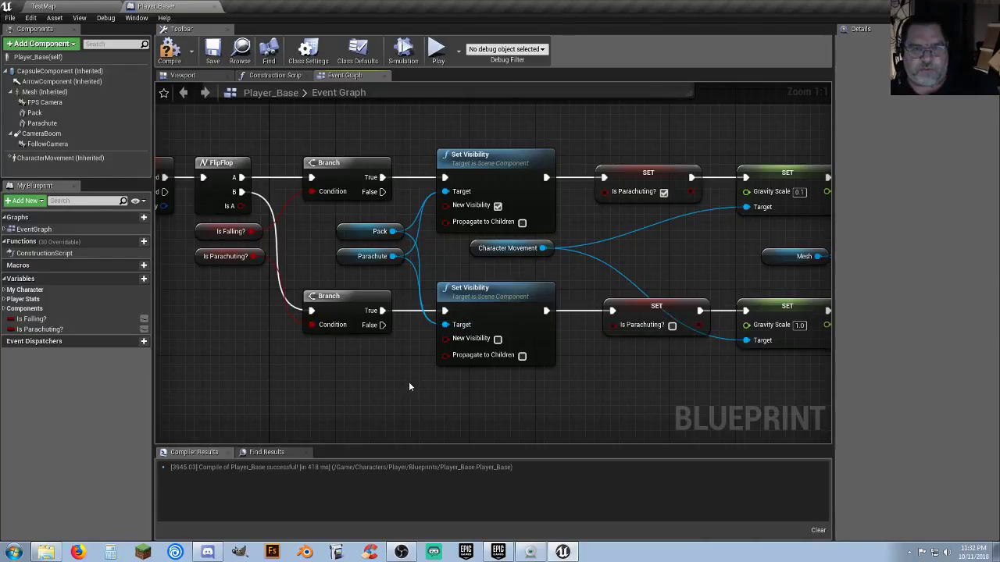
# Step: Examine both branches from Set Visibility through Is Parachuting? and Gravity Scale to the Set Anim Instance Class node
pyautogui.moveTo(409, 381); pyautogui.dragTo(357, 378, button='right')
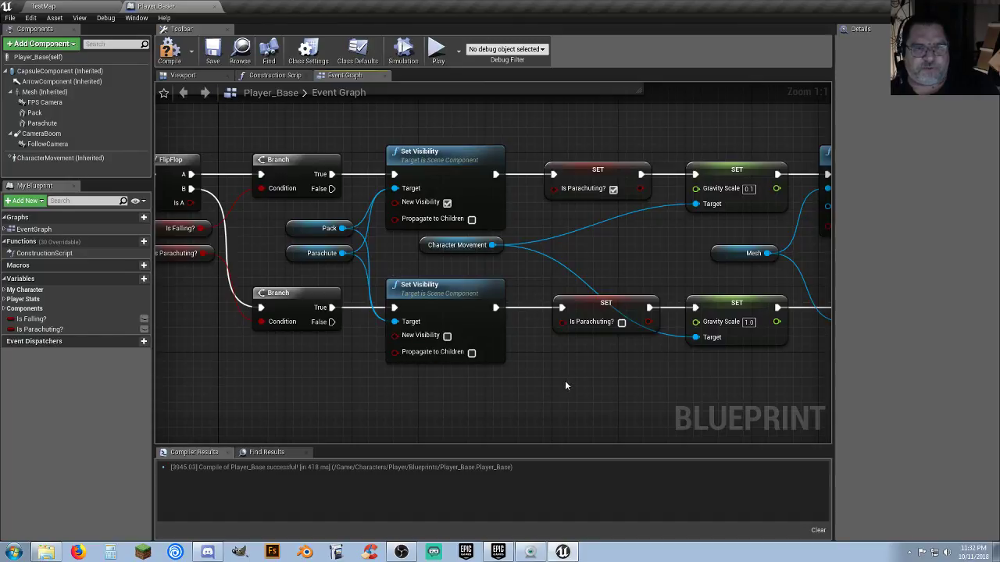
pyautogui.moveTo(564, 381); pyautogui.dragTo(518, 382, button='right')
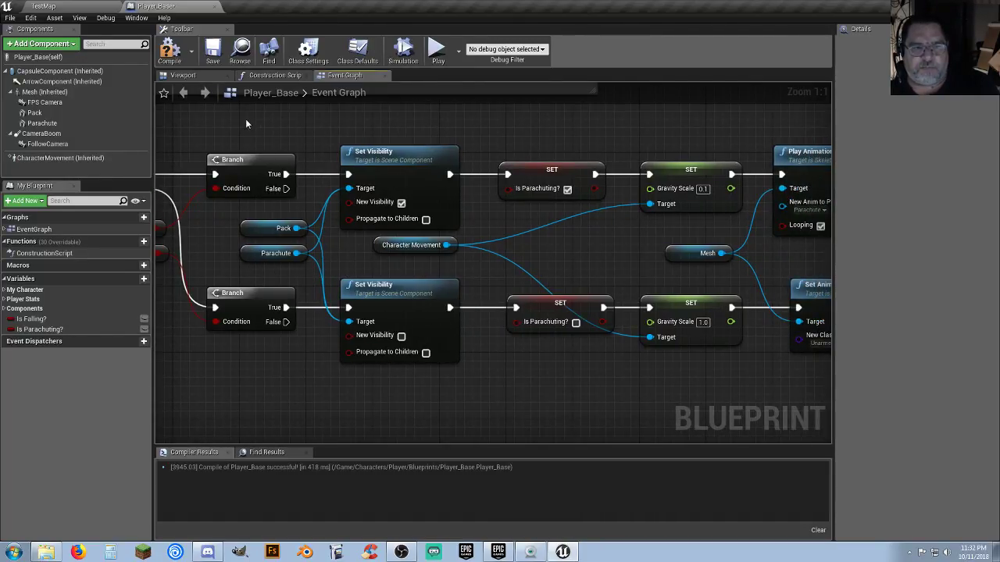
pyautogui.moveTo(237, 117); pyautogui.dragTo(693, 205)
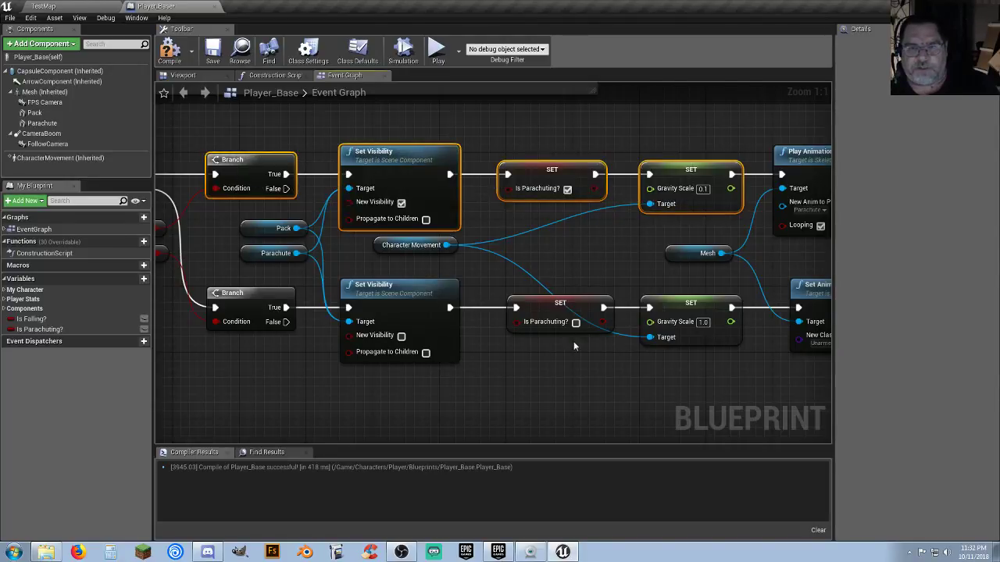
pyautogui.click(518, 386)
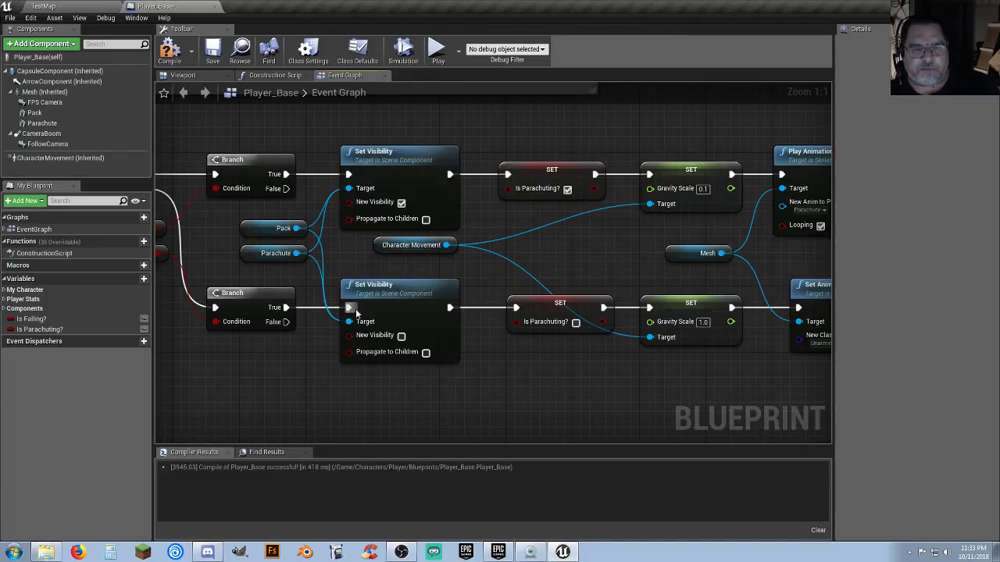
pyautogui.moveTo(404, 388); pyautogui.dragTo(357, 388, button='right')
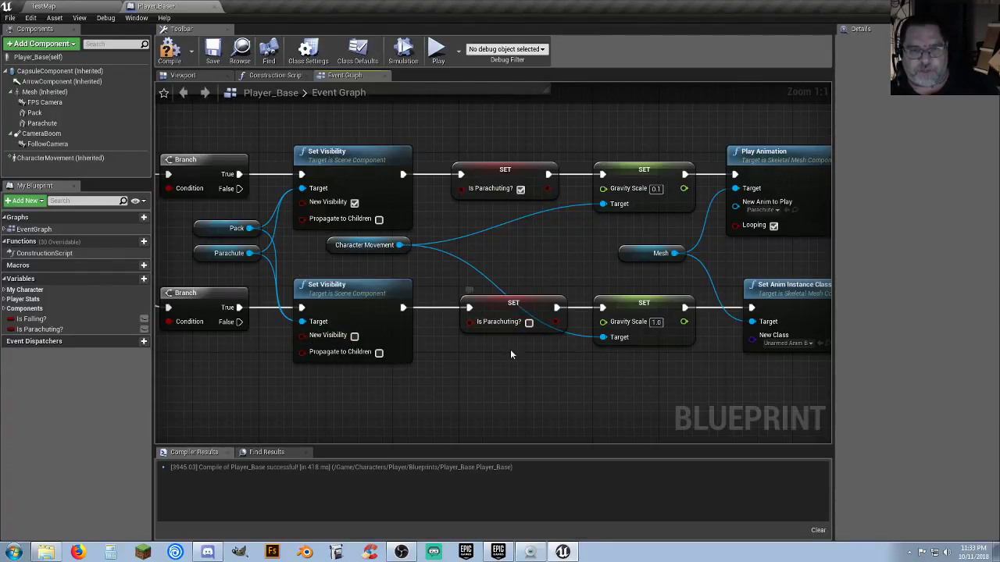
pyautogui.moveTo(510, 350); pyautogui.dragTo(399, 367, button='right')
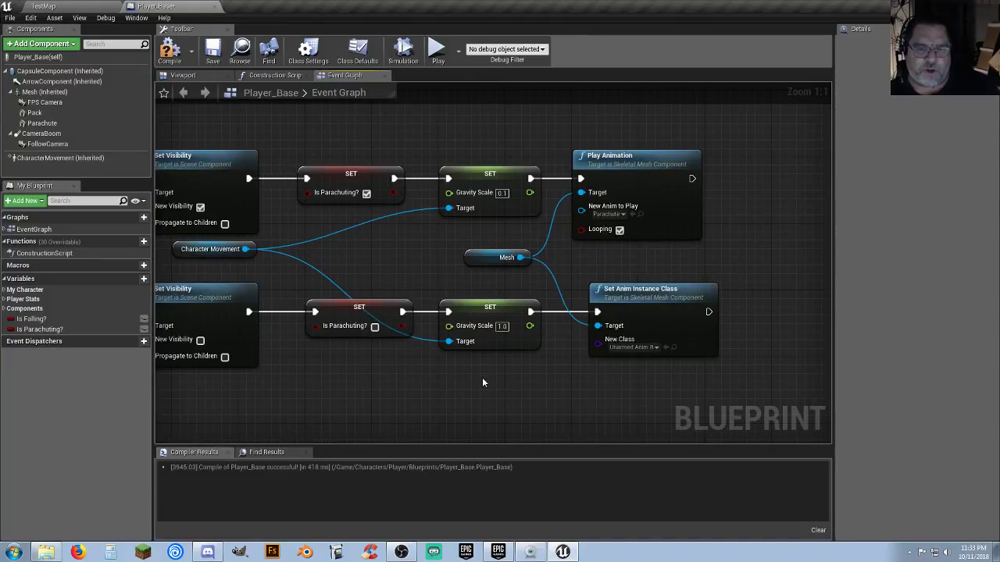
pyautogui.moveTo(542, 382); pyautogui.dragTo(486, 369, button='right')
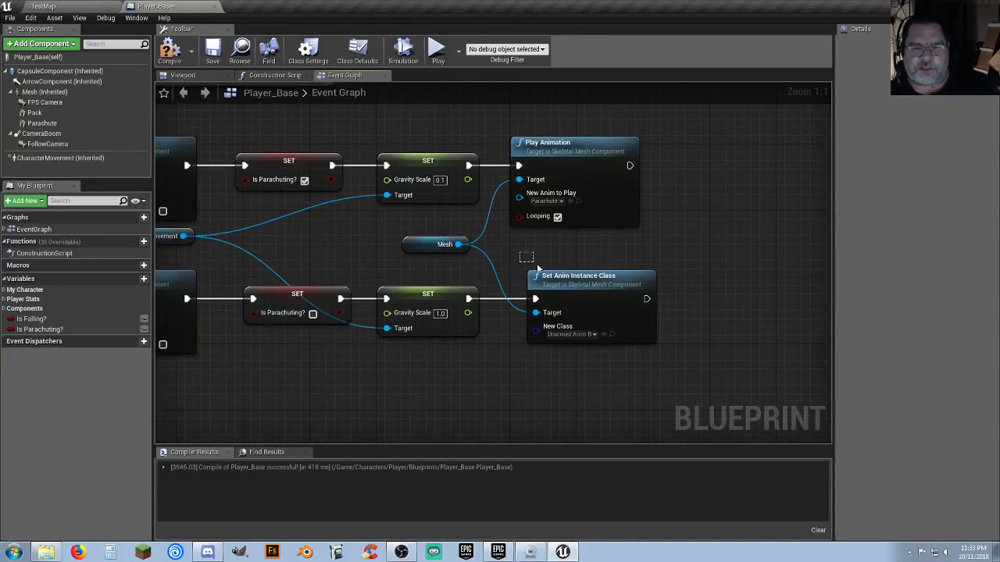
pyautogui.moveTo(521, 276); pyautogui.dragTo(642, 374)
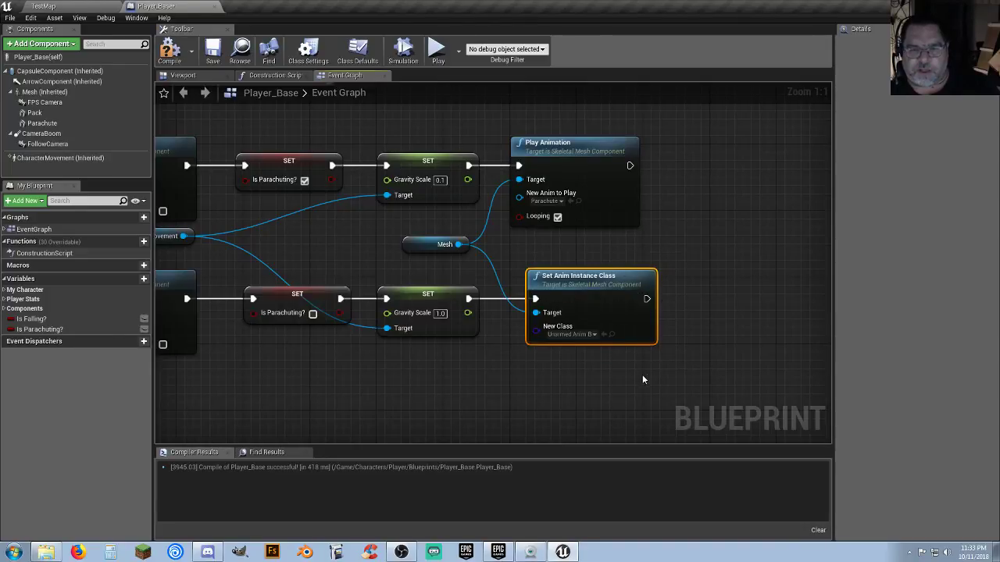
pyautogui.click(597, 375)
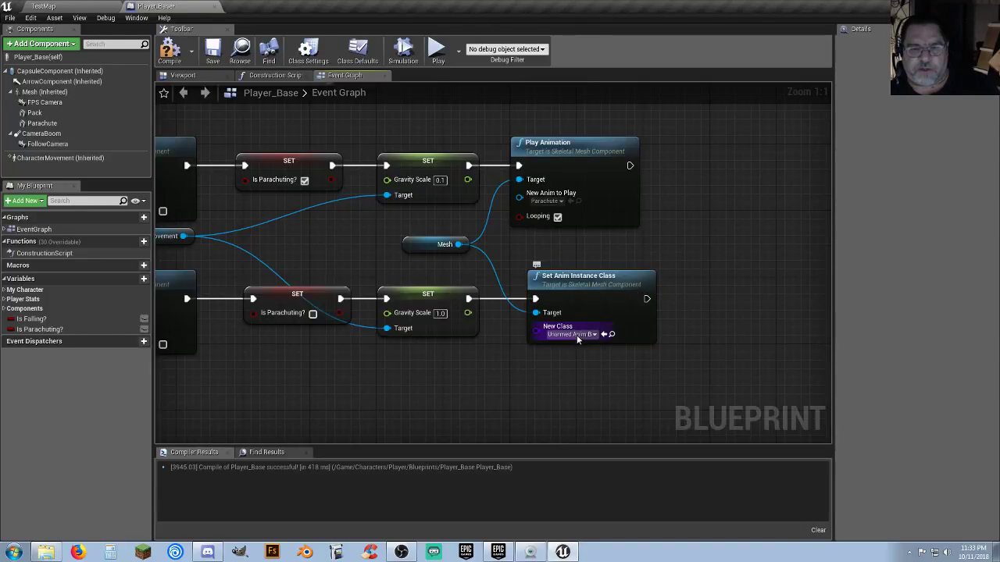
pyautogui.moveTo(438, 374); pyautogui.dragTo(533, 356, button='right')
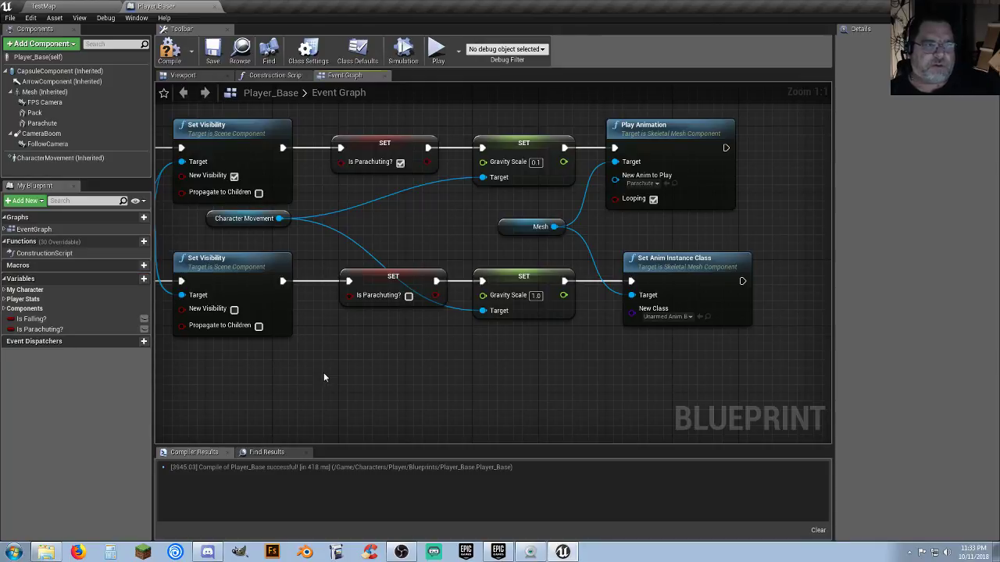
# Step: Inspect the inherited Mesh component's Anim Class setting and compare it with the New Class on the Set Anim Instance Class node
pyautogui.click(64, 95)
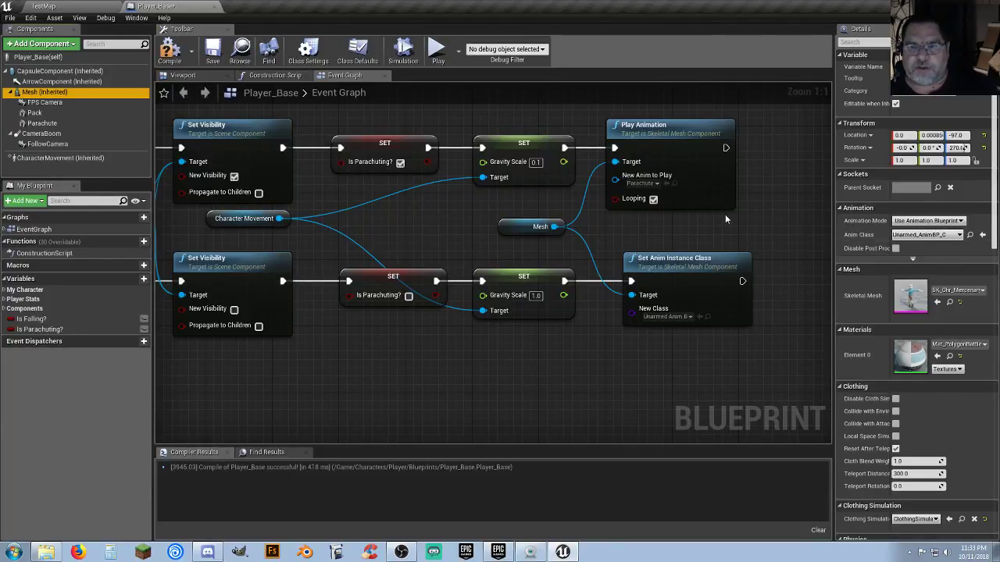
pyautogui.click(492, 376)
pyautogui.moveTo(486, 376); pyautogui.dragTo(491, 357, button='right')
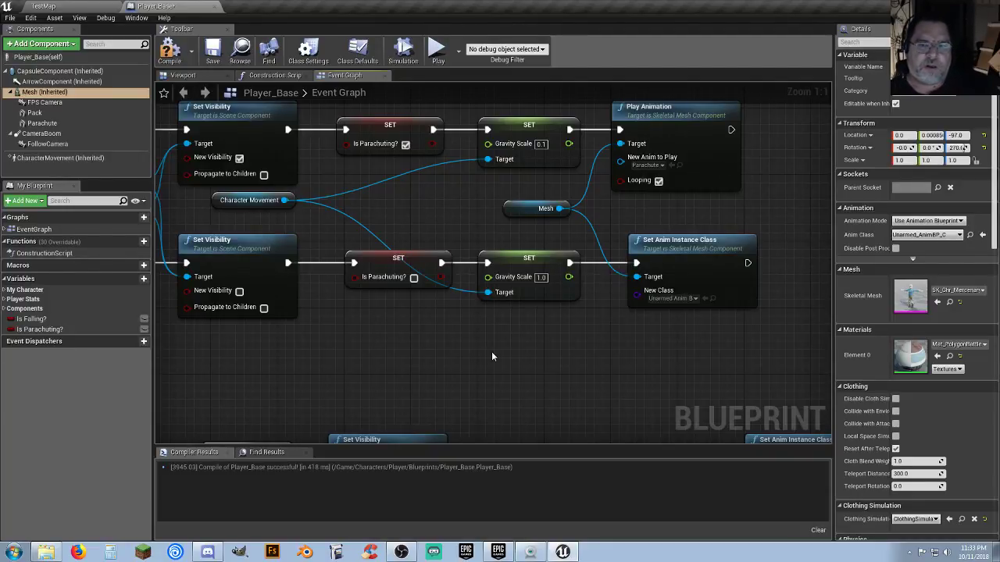
pyautogui.moveTo(549, 352); pyautogui.dragTo(521, 354, button='right')
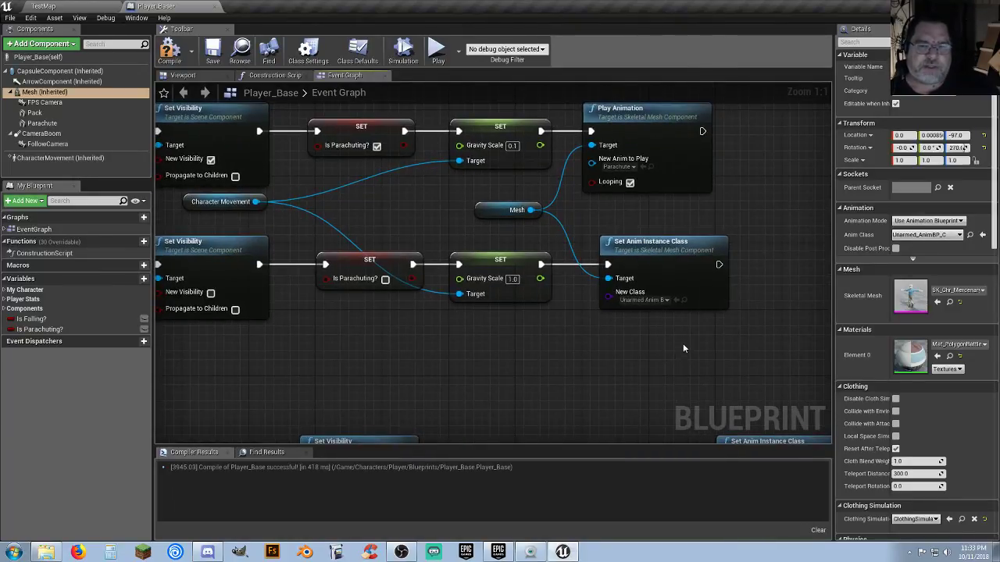
pyautogui.moveTo(591, 217); pyautogui.dragTo(754, 334)
pyautogui.click(569, 370)
pyautogui.moveTo(438, 362); pyautogui.dragTo(547, 357, button='right')
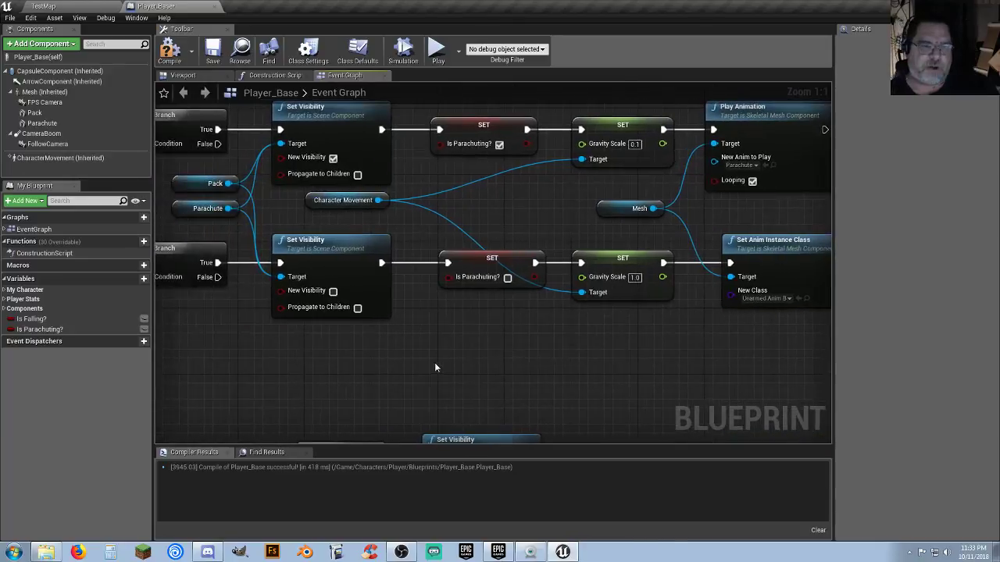
# Step: Locate the Landed custom event logic and move its Is Moving on Ground node slightly down
pyautogui.moveTo(434, 361); pyautogui.dragTo(687, 112, button='right')
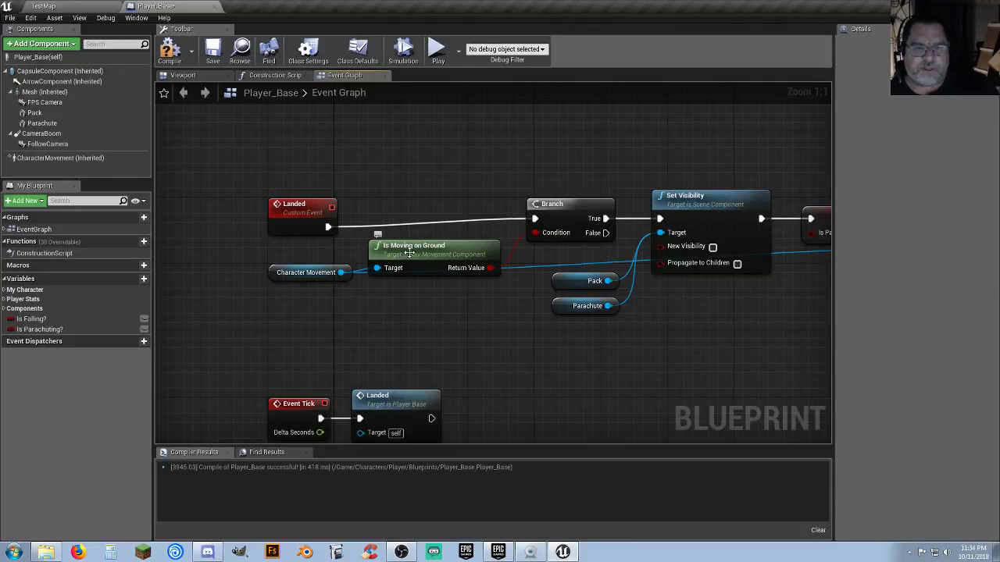
pyautogui.moveTo(405, 255); pyautogui.dragTo(405, 263)
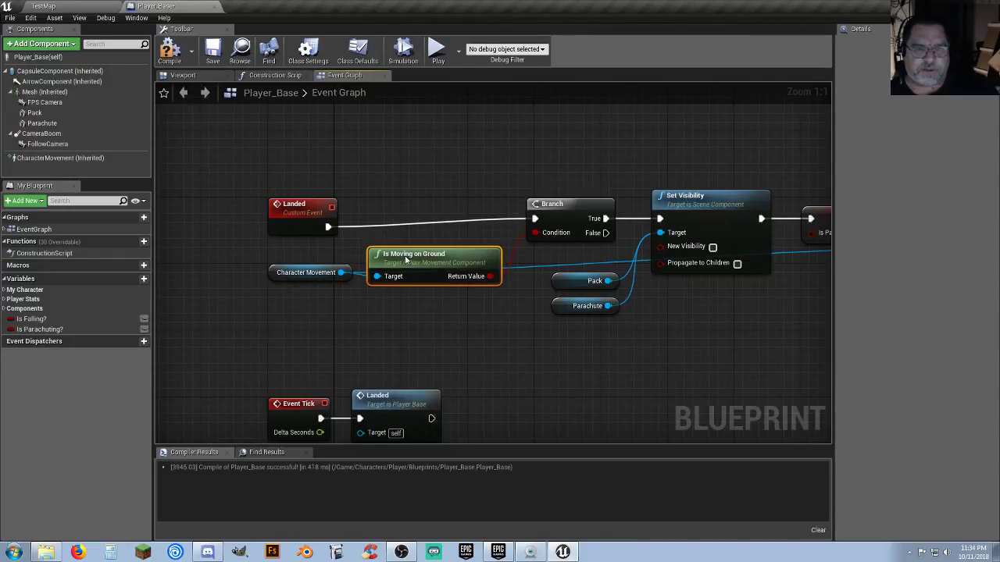
pyautogui.click(294, 205)
pyautogui.moveTo(294, 206); pyautogui.dragTo(293, 204)
pyautogui.click(352, 168)
pyautogui.moveTo(375, 196); pyautogui.dragTo(370, 239, button='right')
# Step: Add a custom event named asdfd above the Landed event in the Event Graph
pyautogui.rightClick(318, 209)
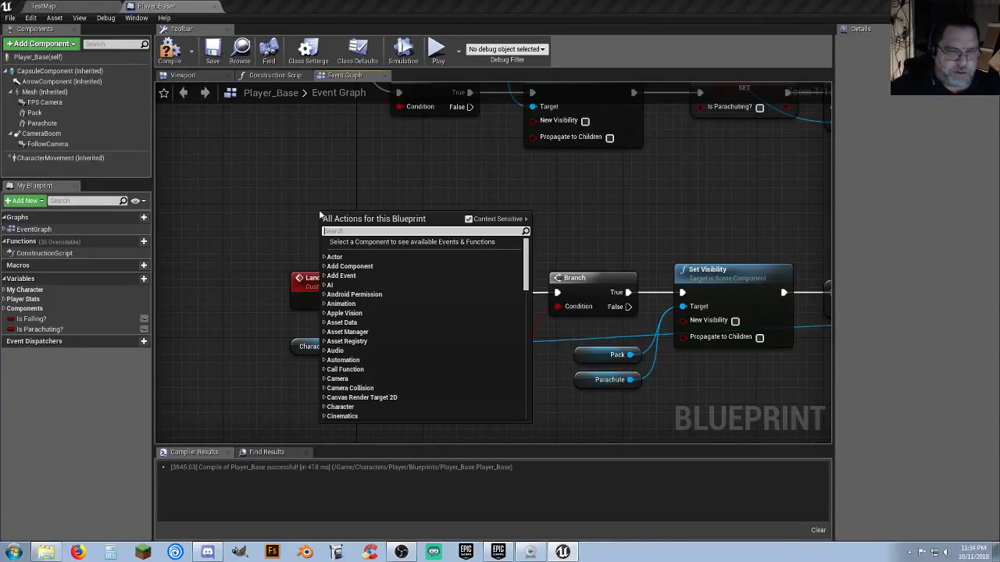
pyautogui.write('custome')
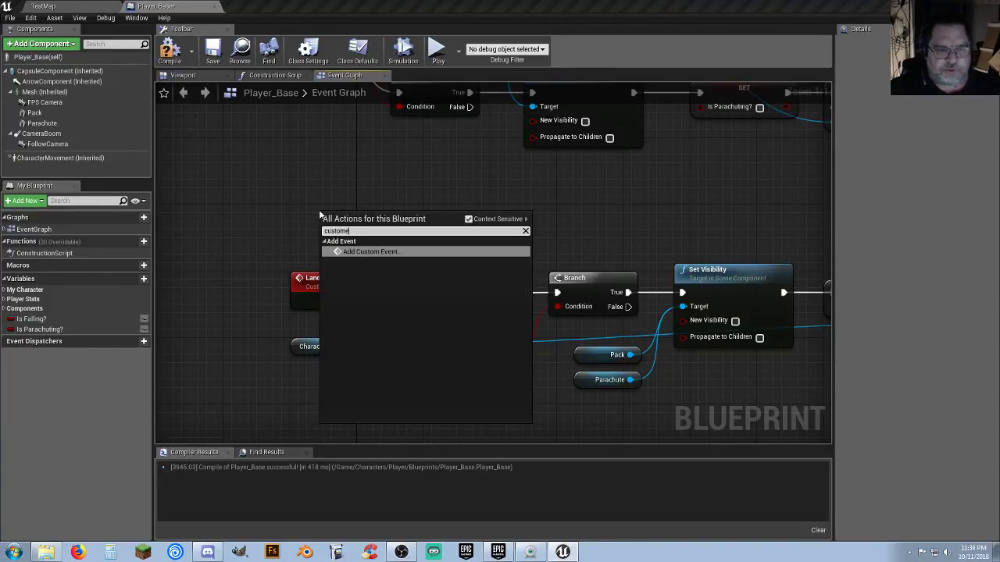
pyautogui.press('Return')
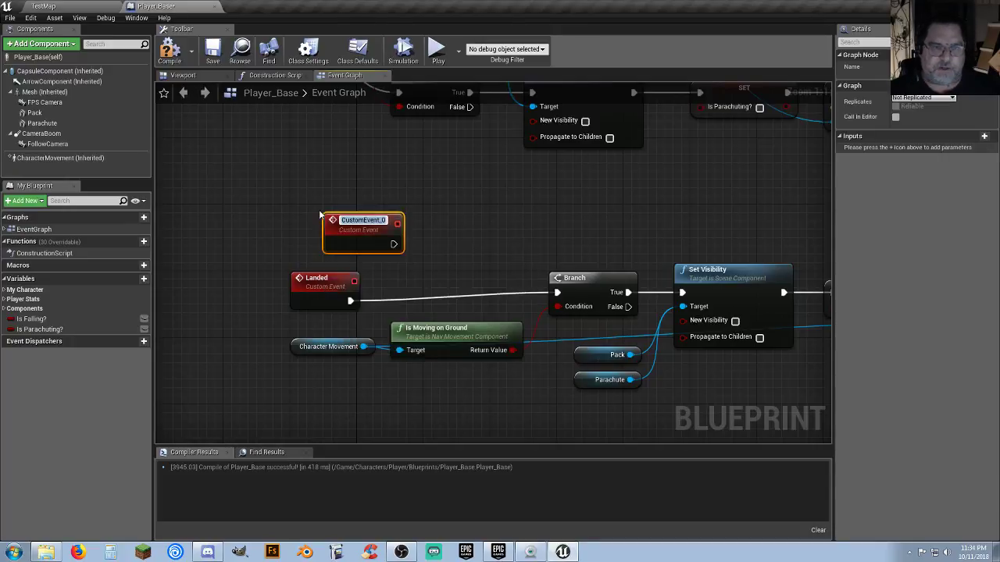
pyautogui.write('asdfd')
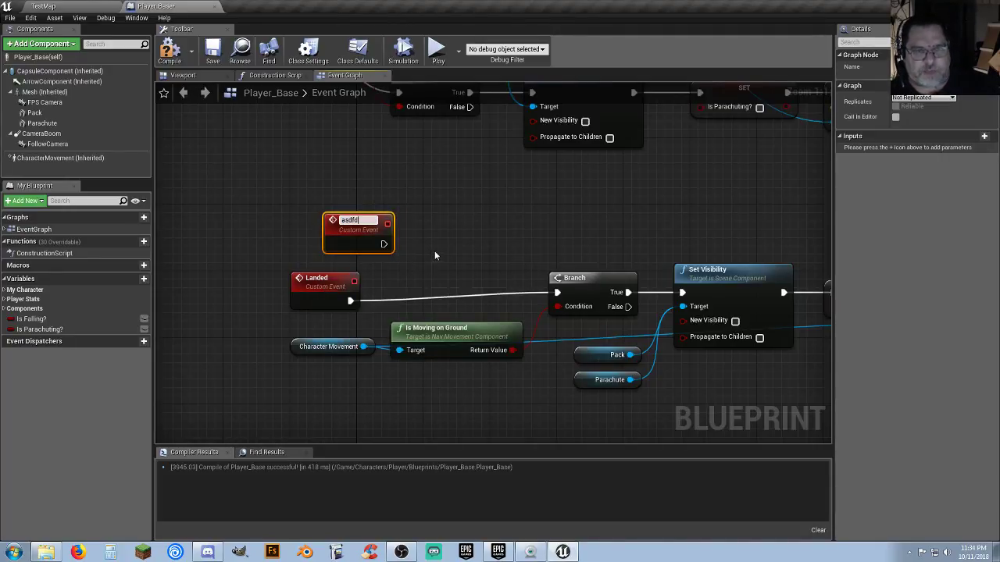
pyautogui.press('Return')
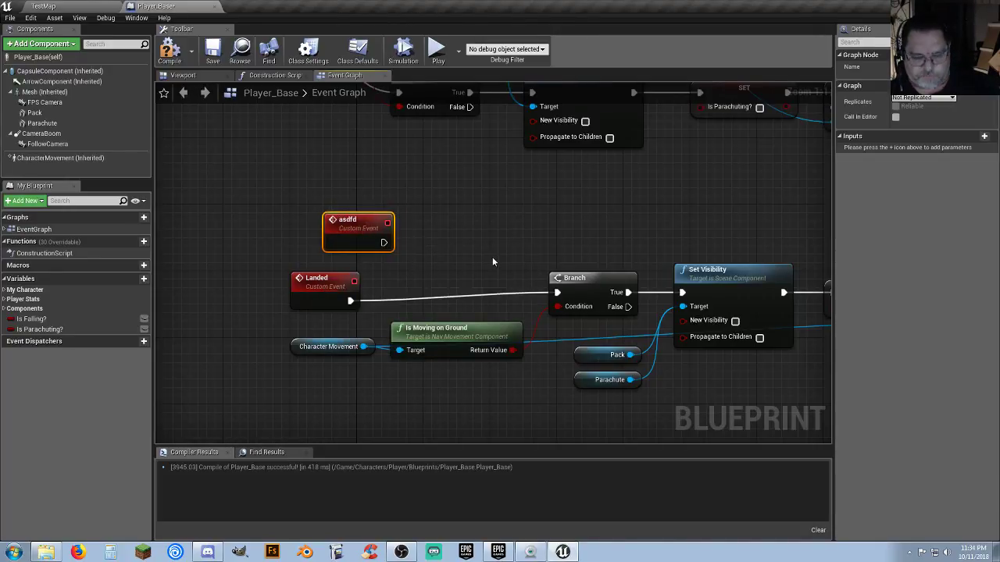
# Step: Delete the asdfd custom event from the Event Graph
pyautogui.press('Delete')
pyautogui.moveTo(447, 250); pyautogui.dragTo(420, 208, button='right')
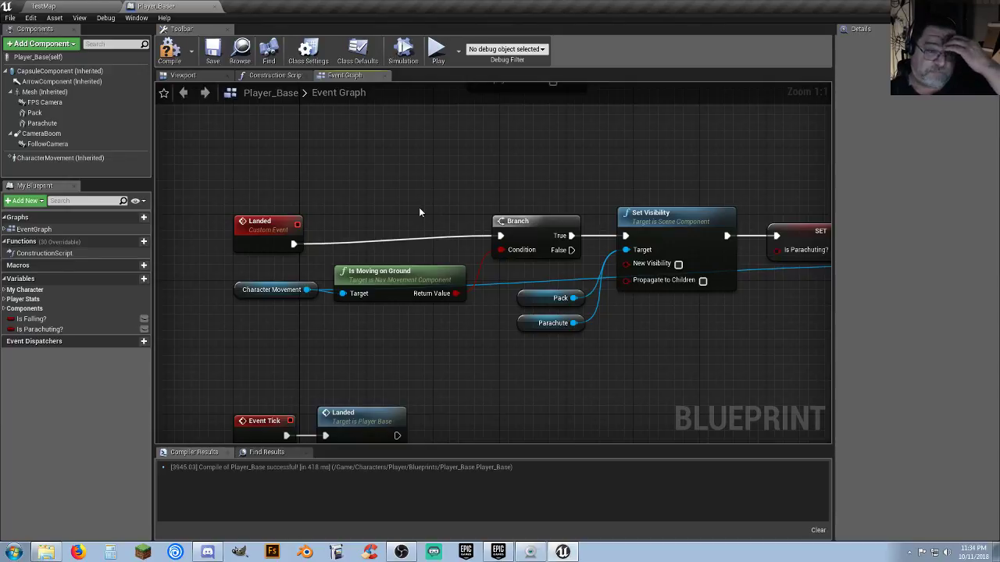
# Step: Add an Event On Landed node and align it above the Landed custom event
pyautogui.rightClick(323, 165)
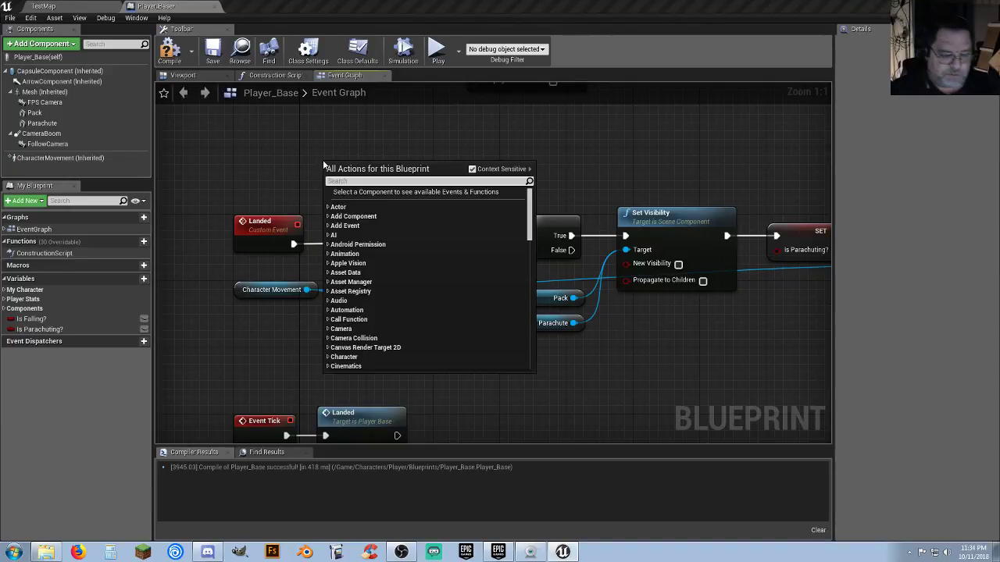
pyautogui.write('land')
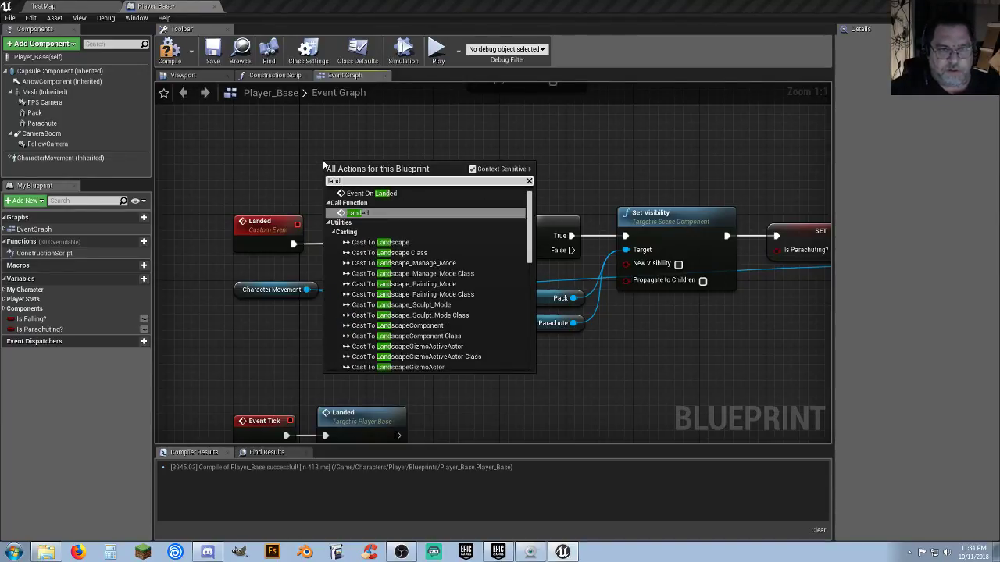
pyautogui.click(364, 193)
pyautogui.moveTo(366, 172); pyautogui.dragTo(275, 156)
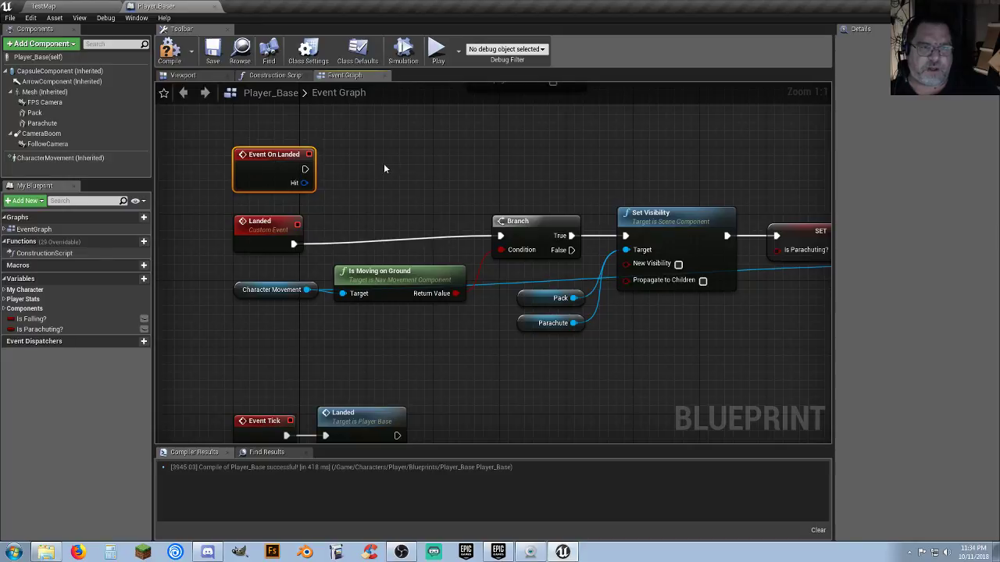
# Step: Check the actions available from the Event On Landed node's Hit output and delete the node
pyautogui.click(362, 180)
pyautogui.moveTo(353, 188); pyautogui.dragTo(331, 187, button='right')
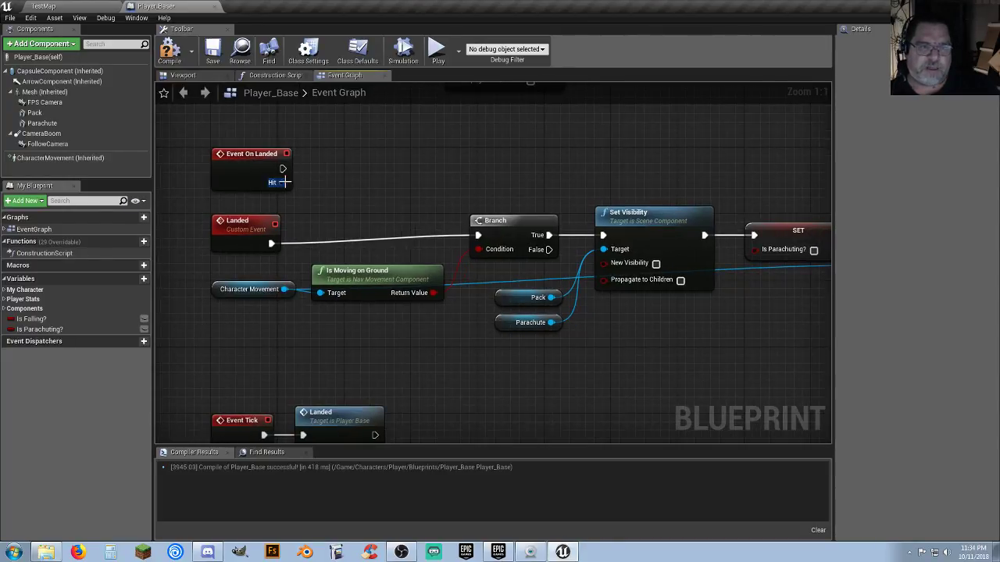
pyautogui.moveTo(282, 182); pyautogui.dragTo(324, 187)
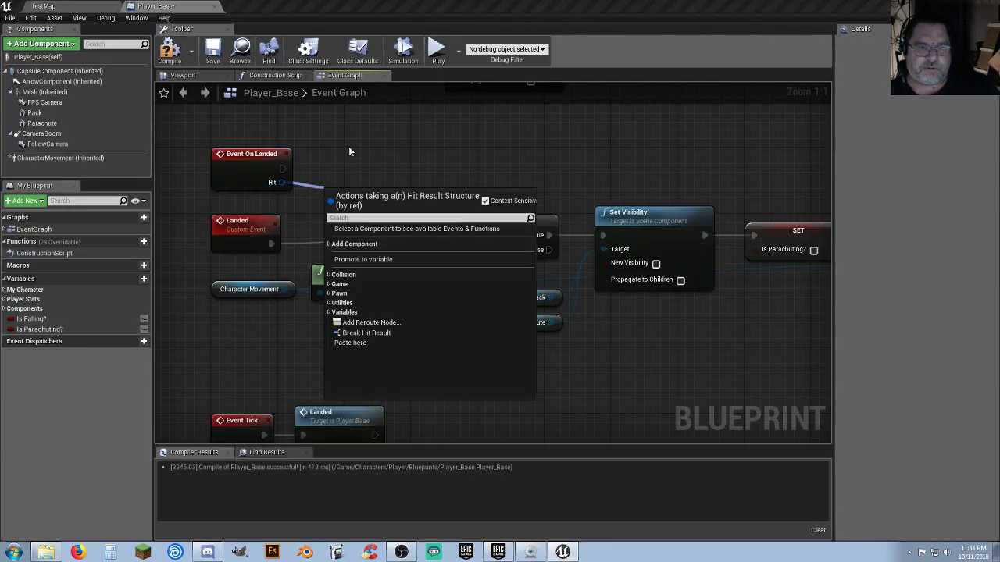
pyautogui.click(346, 160)
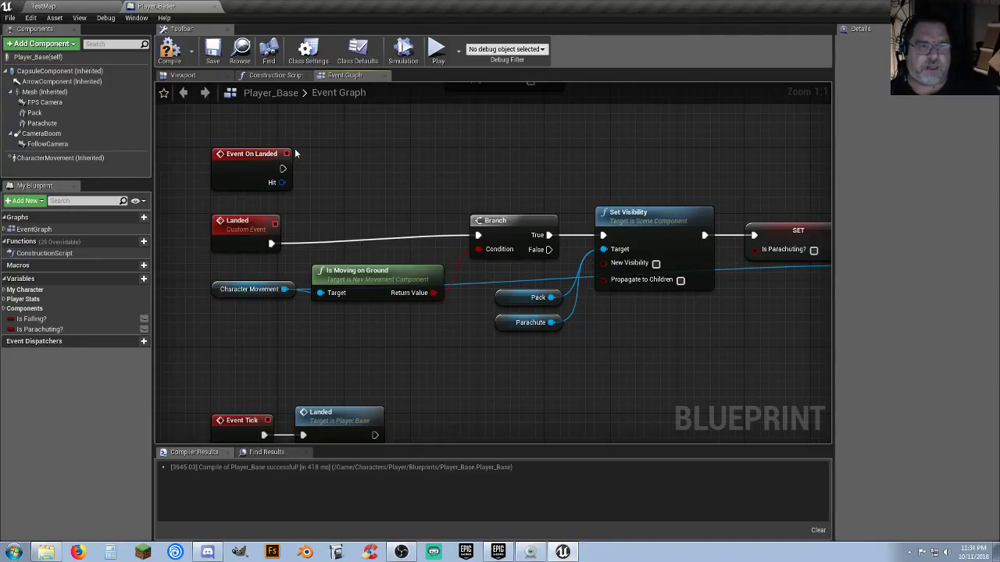
pyautogui.click(252, 156)
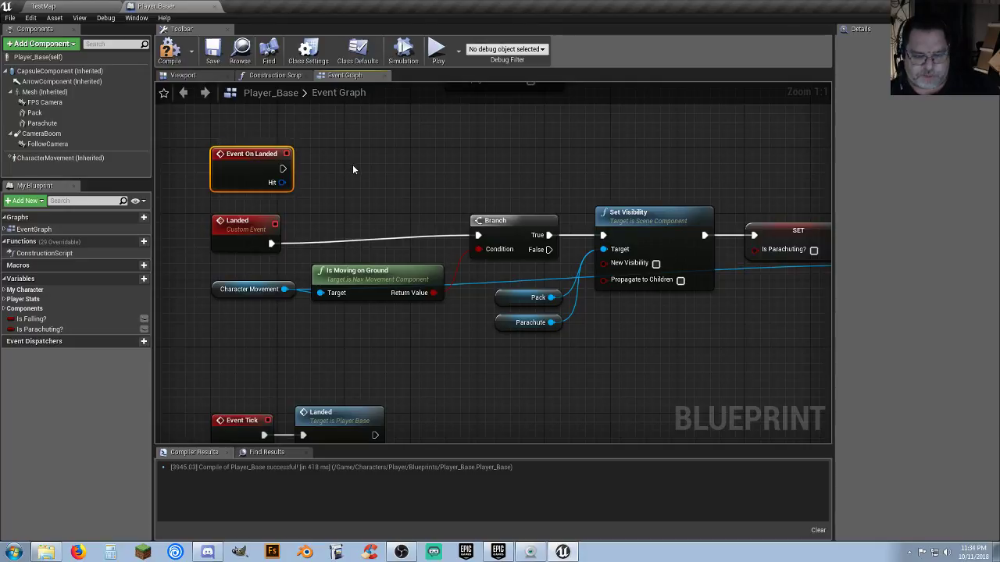
pyautogui.press('Delete')
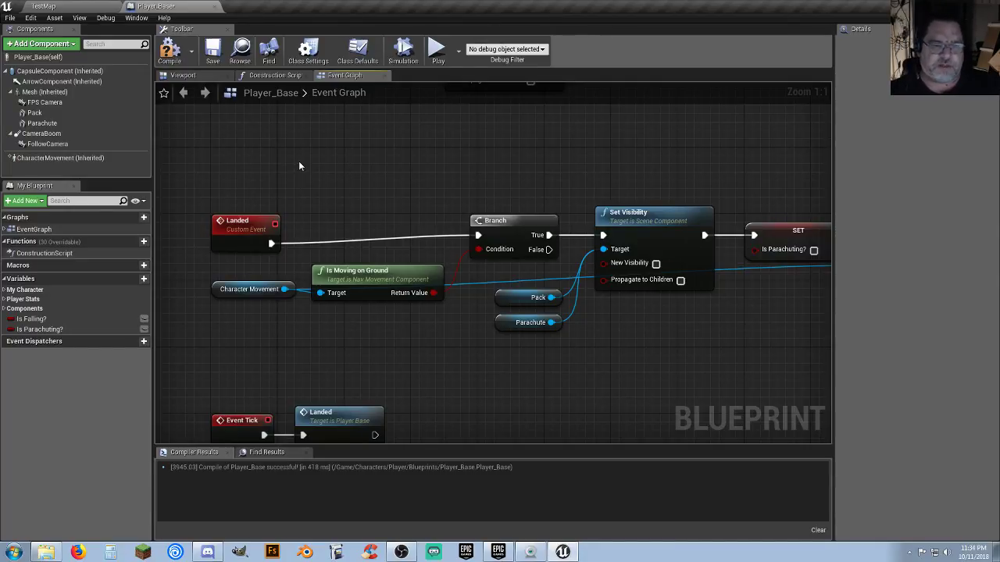
# Step: Inspect the Event Tick node and its Landed call below the custom event logic
pyautogui.moveTo(384, 205); pyautogui.dragTo(381, 147, button='right')
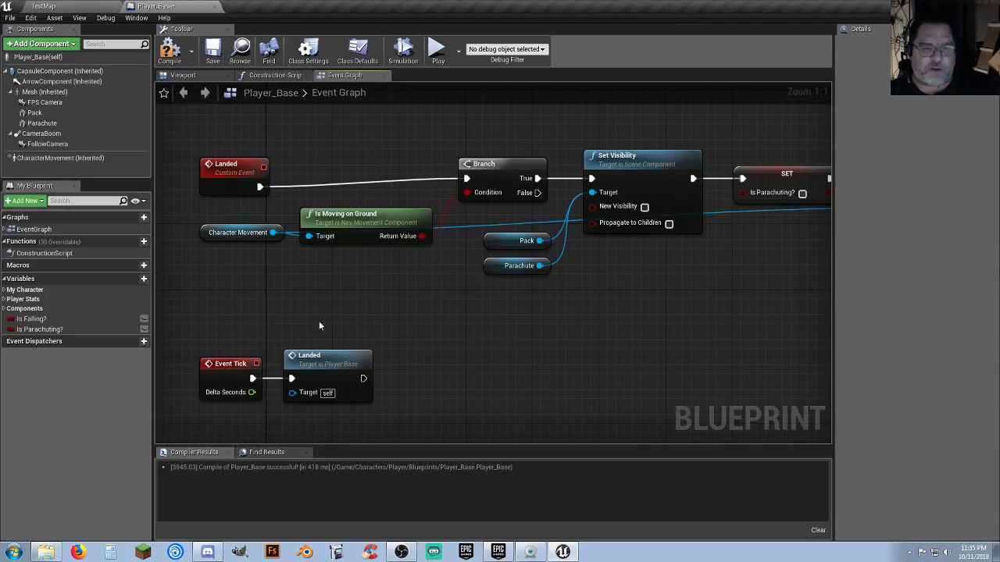
pyautogui.moveTo(183, 321); pyautogui.dragTo(389, 425)
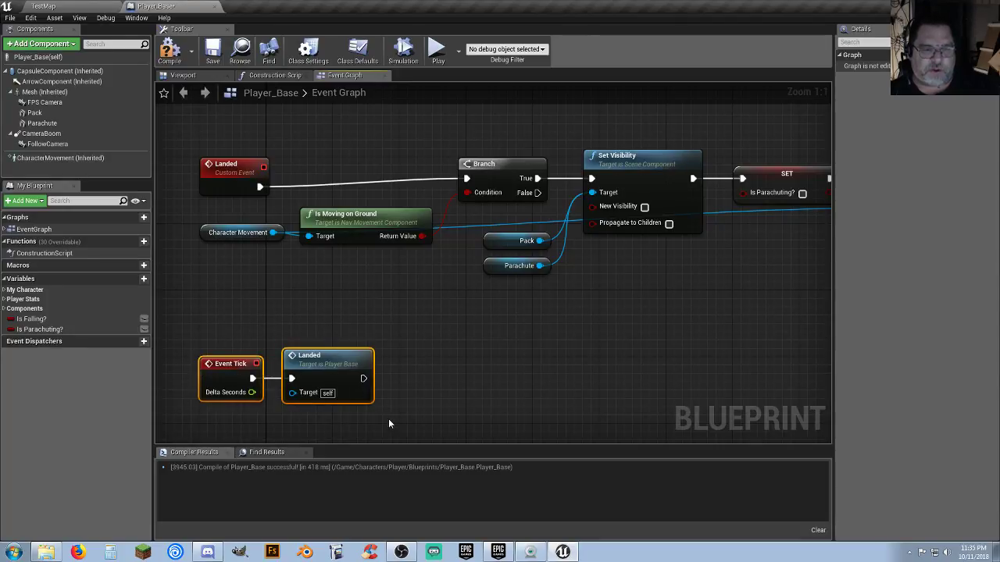
pyautogui.click(346, 275)
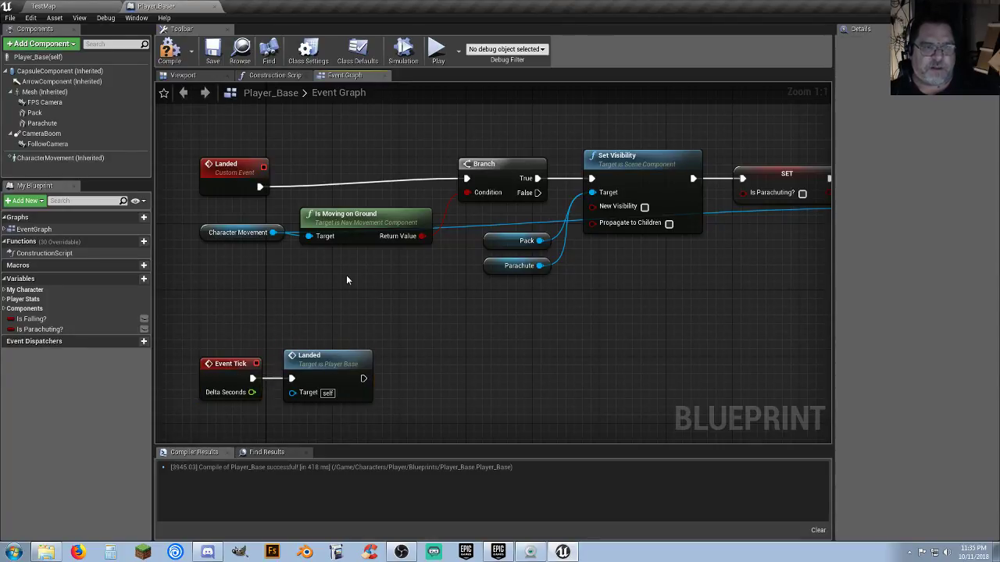
pyautogui.moveTo(260, 275); pyautogui.dragTo(309, 311, button='right')
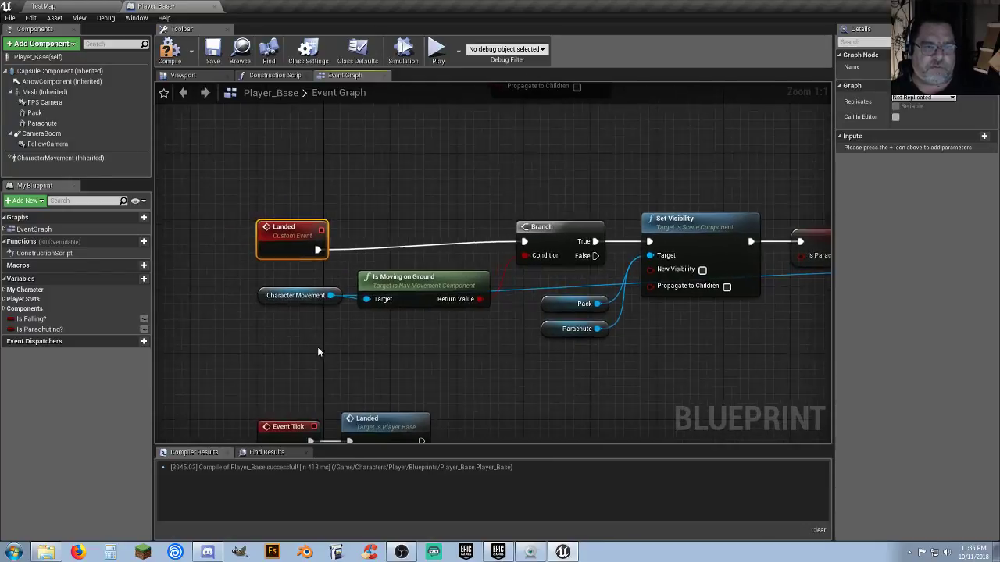
# Step: Add the Event On Landed node again and line it up directly above the Landed custom event
pyautogui.rightClick(271, 169)
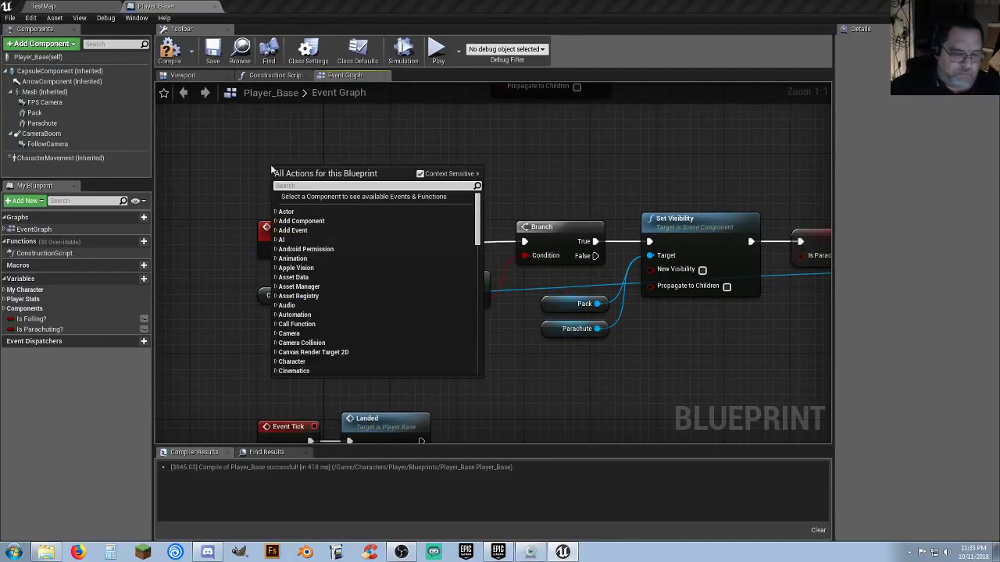
pyautogui.write('land')
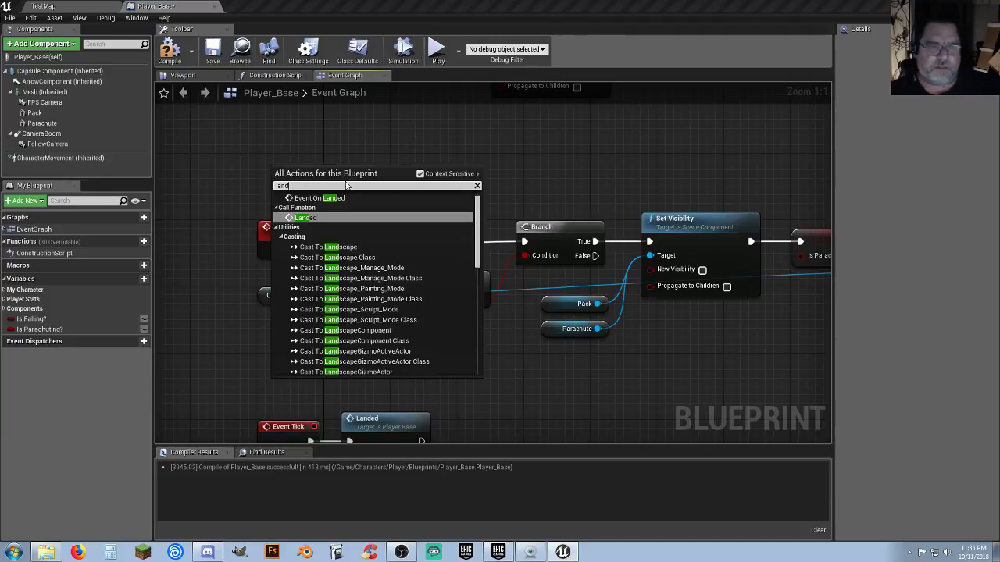
pyautogui.click(332, 198)
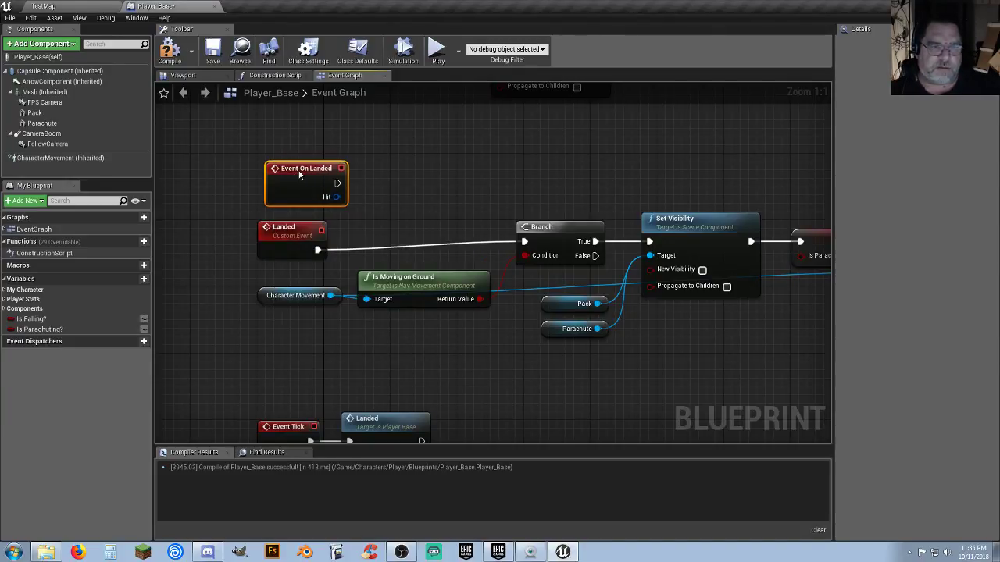
pyautogui.moveTo(298, 170); pyautogui.dragTo(288, 164)
pyautogui.click(350, 158)
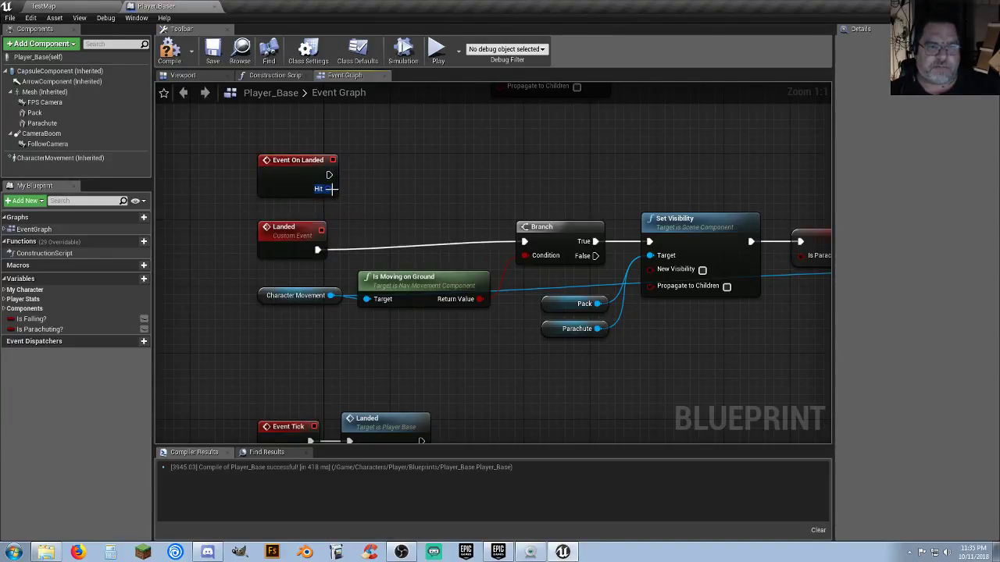
# Step: Add a Break Hit Result node from the Event On Landed node's Hit output, and delete it after reviewing its pins
pyautogui.moveTo(332, 188); pyautogui.dragTo(390, 143)
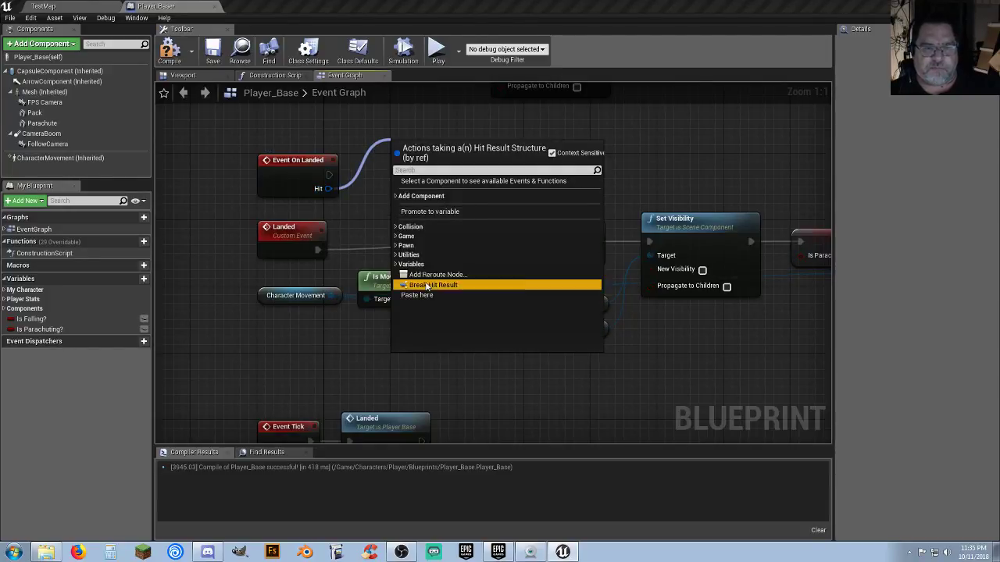
pyautogui.click(429, 285)
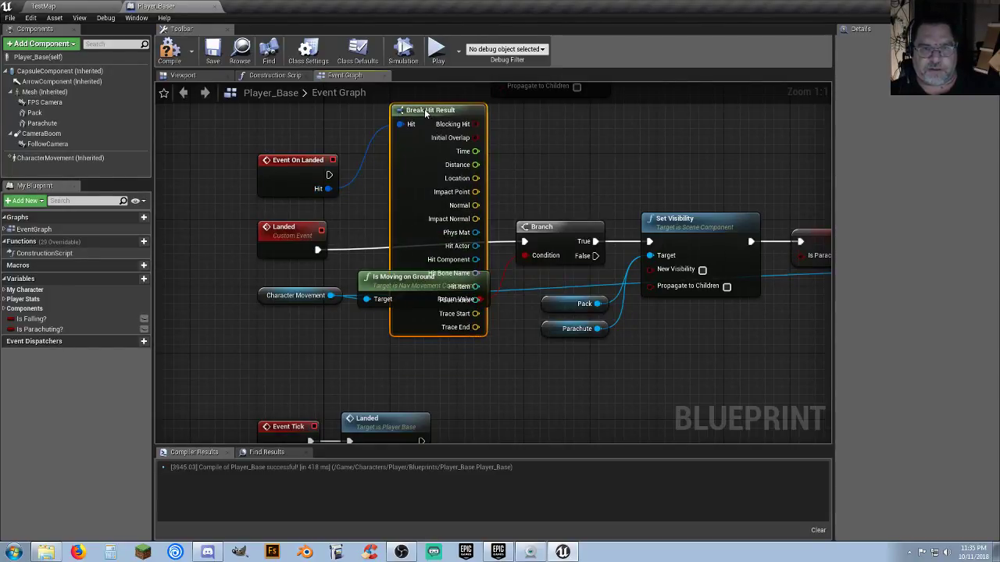
pyautogui.moveTo(426, 112); pyautogui.dragTo(417, 103)
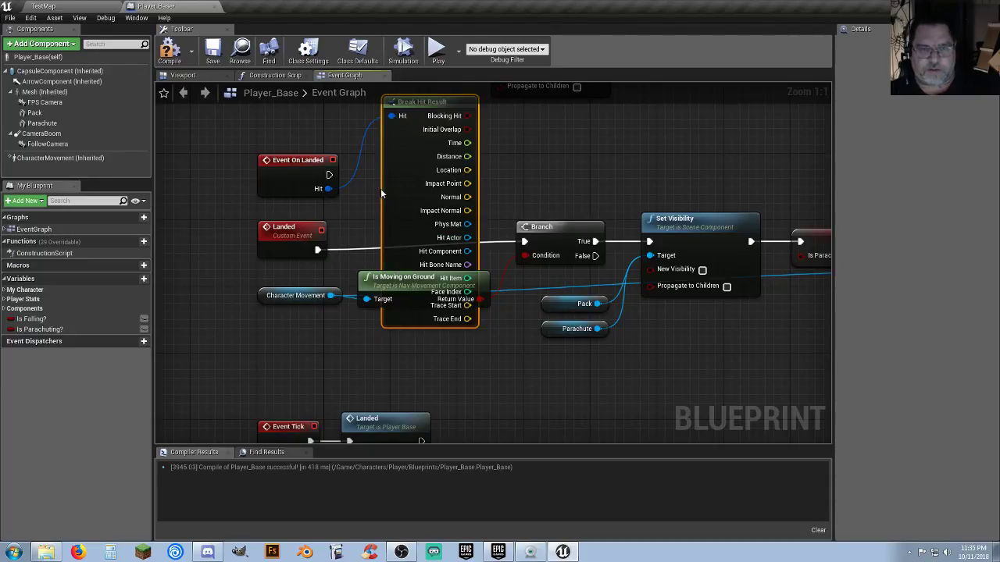
pyautogui.press('Delete')
pyautogui.moveTo(392, 190); pyautogui.dragTo(347, 207, button='right')
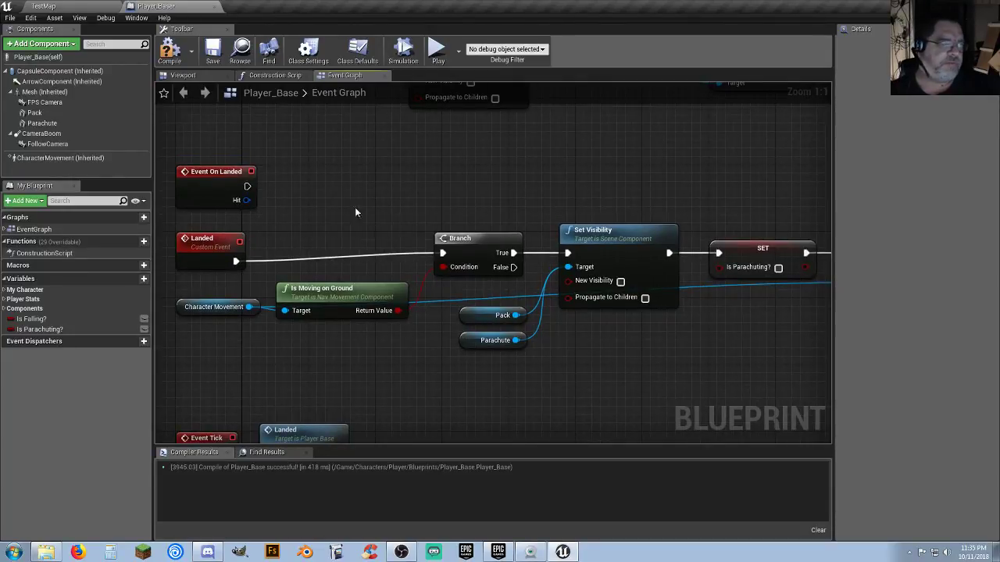
# Step: Inspect the Character Movement reference and search its available actions for Is Moving on Ground using "ismov"
pyautogui.moveTo(393, 236); pyautogui.dragTo(394, 185, button='right')
pyautogui.moveTo(250, 299); pyautogui.dragTo(272, 297, button='right')
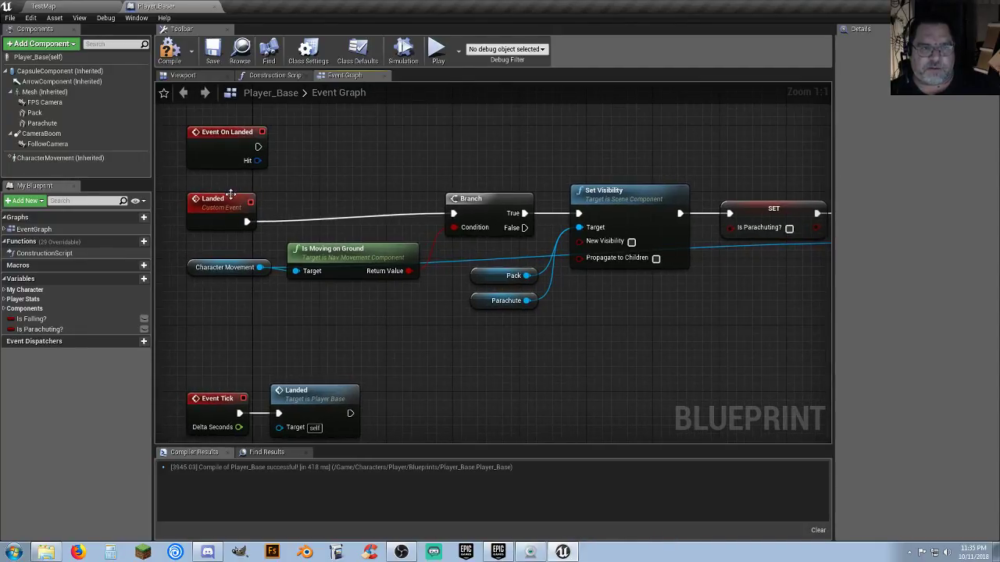
pyautogui.click(215, 267)
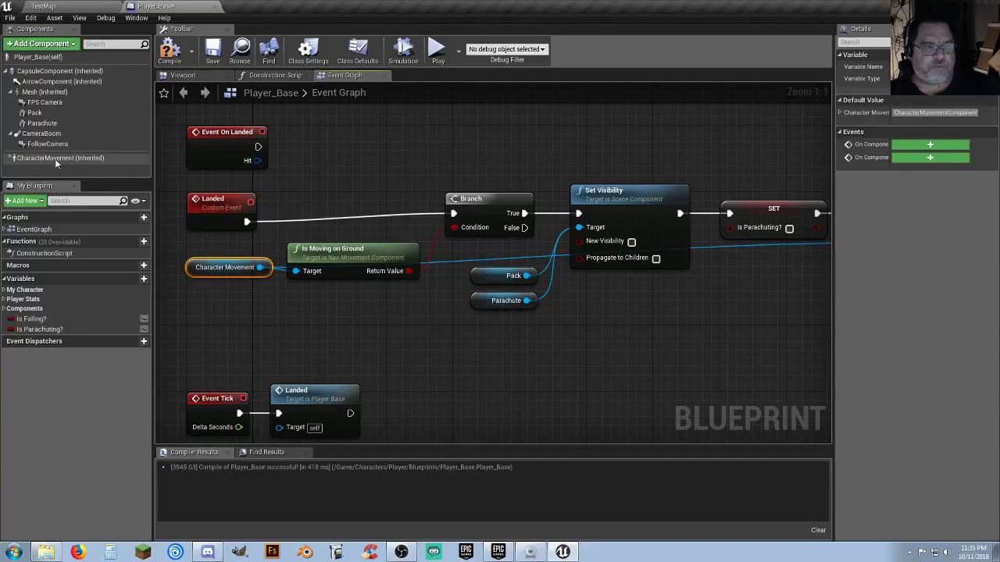
pyautogui.click(265, 306)
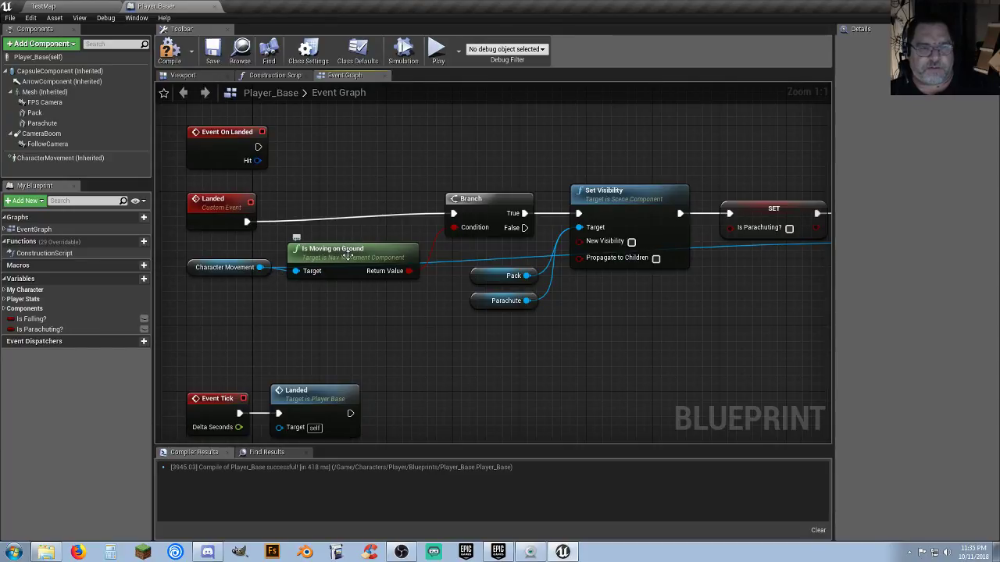
pyautogui.rightClick(308, 302)
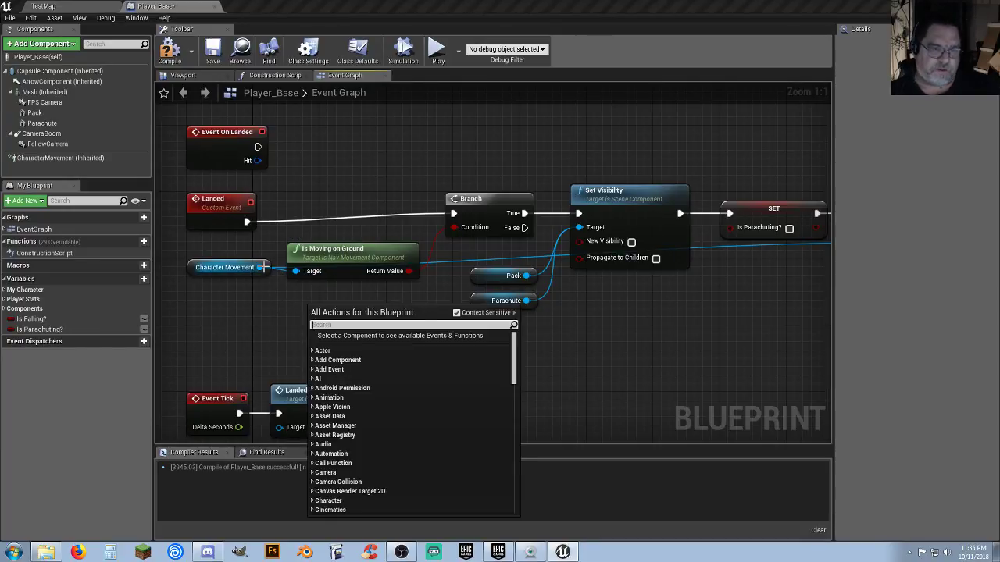
pyautogui.moveTo(260, 268); pyautogui.dragTo(298, 305)
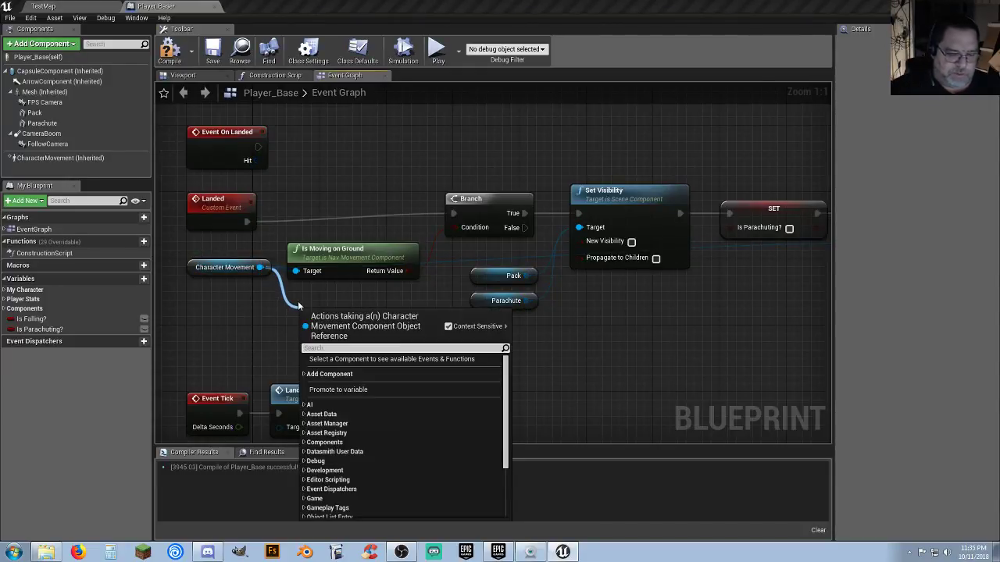
pyautogui.write('ismov')
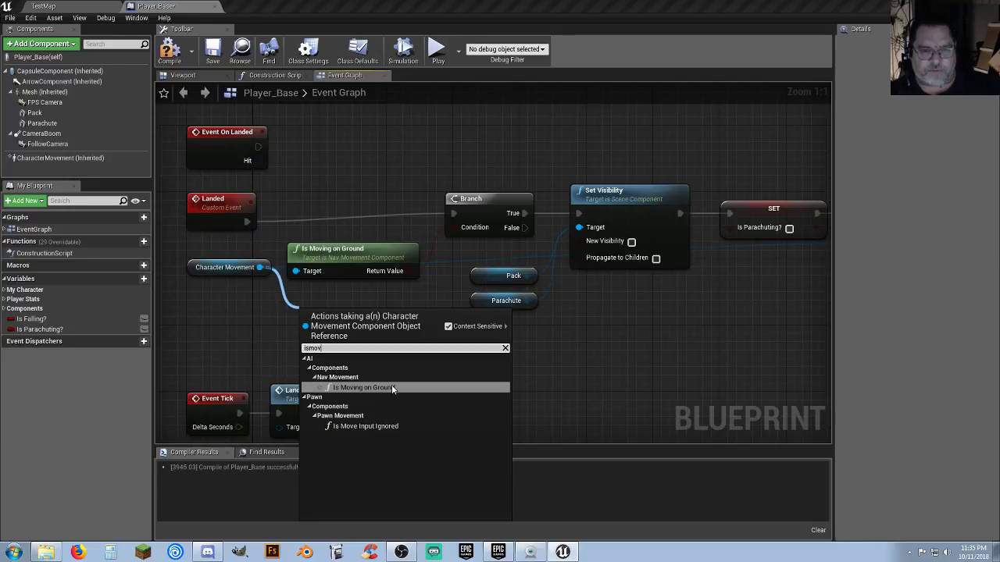
pyautogui.click(442, 387)
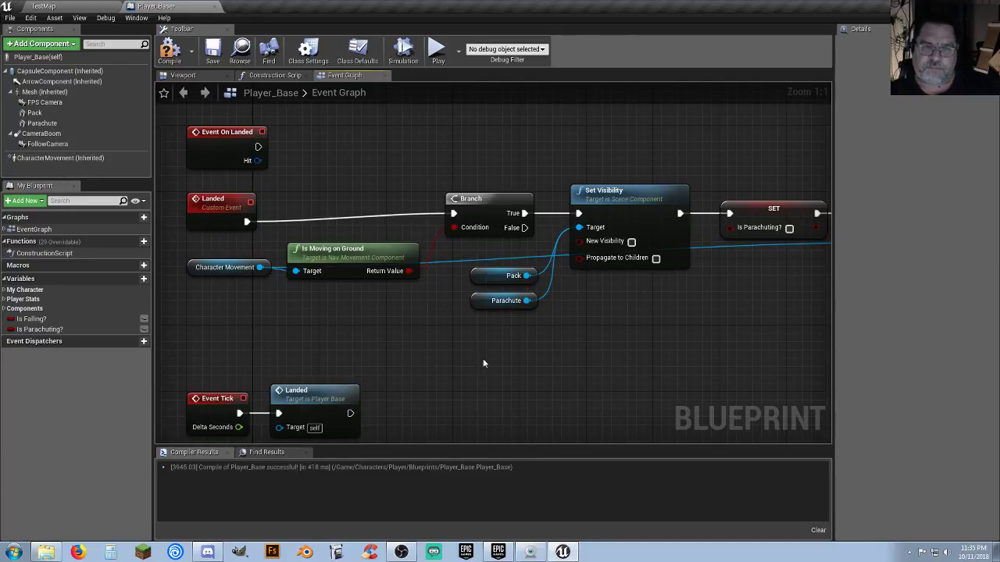
# Step: Examine the Landed chain from the Branch through Set Visibility, Is Parachuting? and Gravity Scale to the Set Anim Instance Class node
pyautogui.moveTo(435, 333); pyautogui.dragTo(375, 348, button='right')
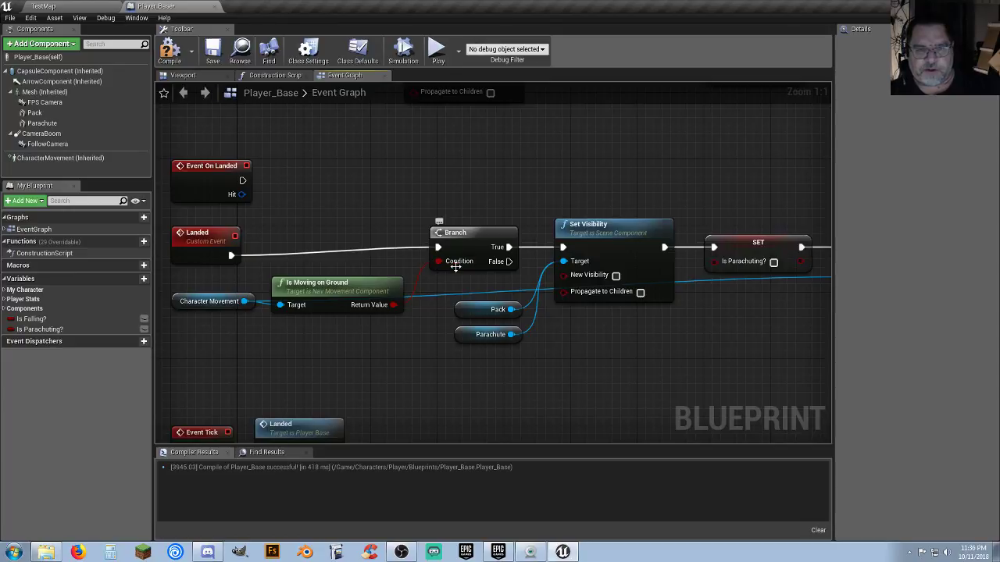
pyautogui.moveTo(530, 214); pyautogui.dragTo(428, 186, button='right')
pyautogui.moveTo(425, 338); pyautogui.dragTo(348, 273)
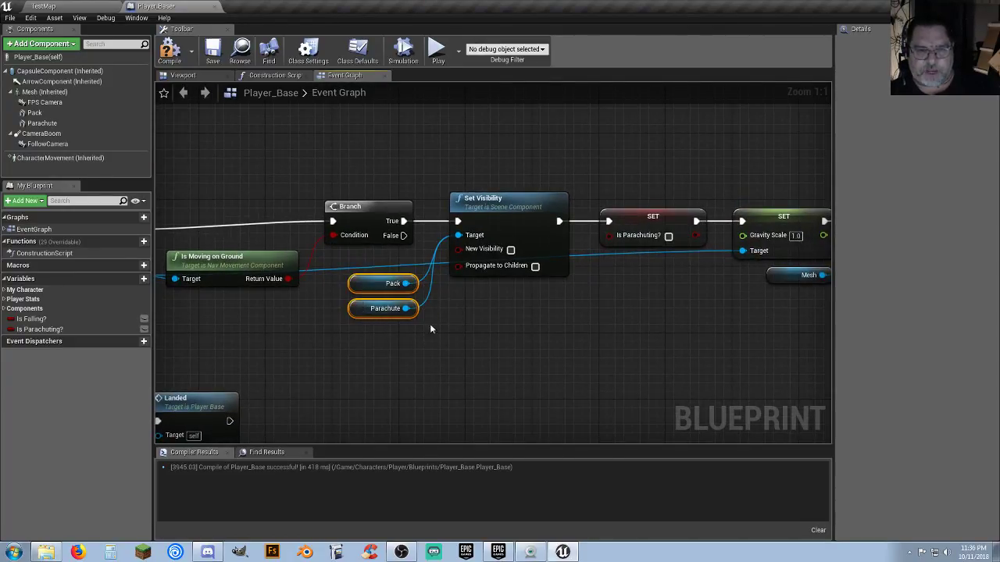
pyautogui.click(456, 348)
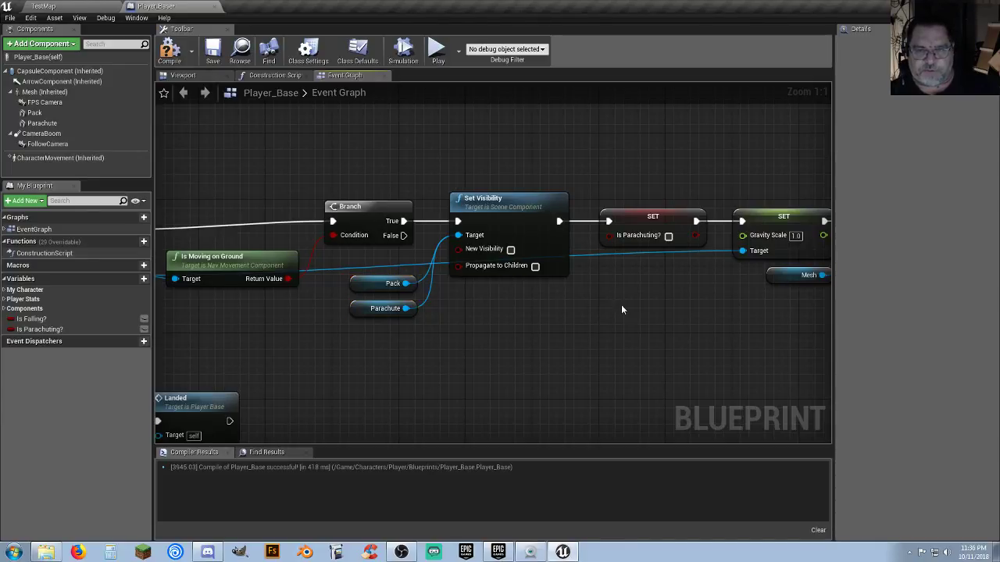
pyautogui.moveTo(624, 308); pyautogui.dragTo(531, 318, button='right')
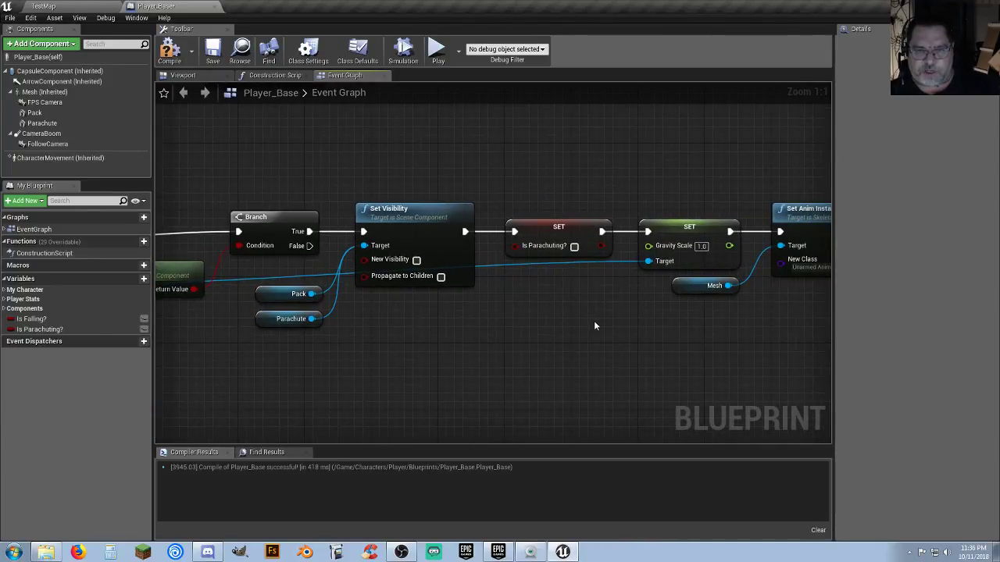
pyautogui.moveTo(594, 326); pyautogui.dragTo(451, 326, button='right')
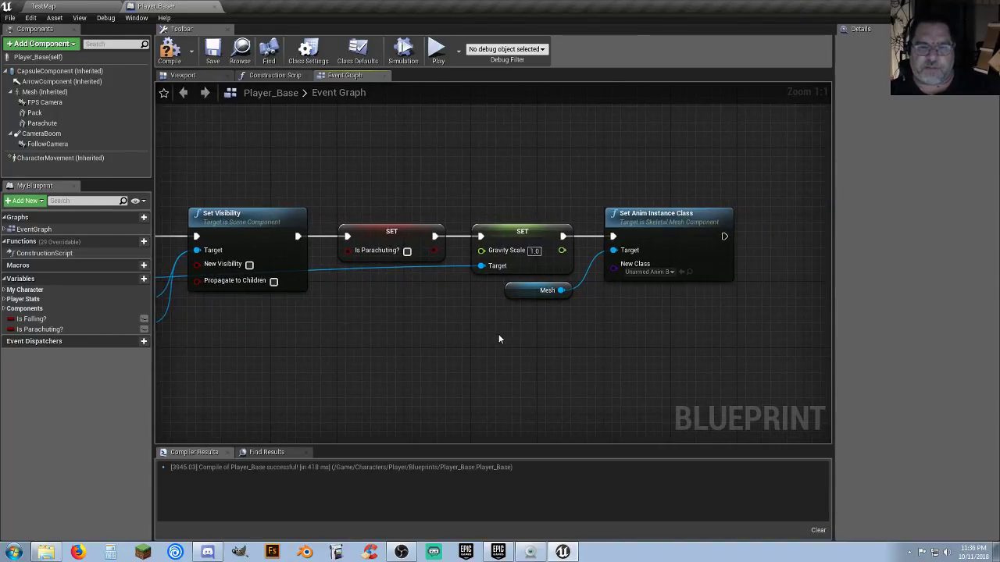
pyautogui.moveTo(579, 351); pyautogui.dragTo(520, 361, button='right')
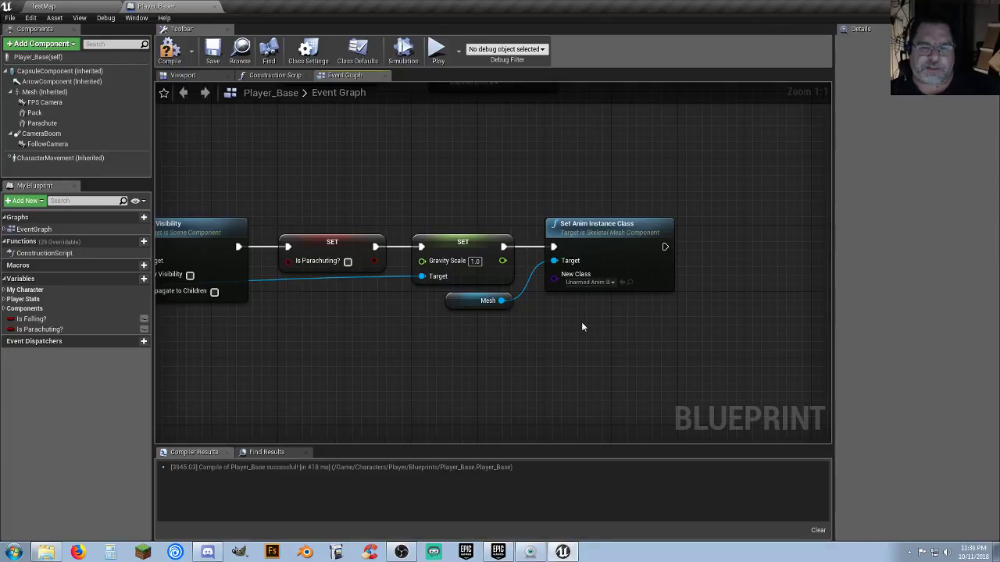
pyautogui.moveTo(547, 339); pyautogui.dragTo(755, 348, button='right')
# Step: Compile the Player_Base blueprint
pyautogui.click(169, 51)
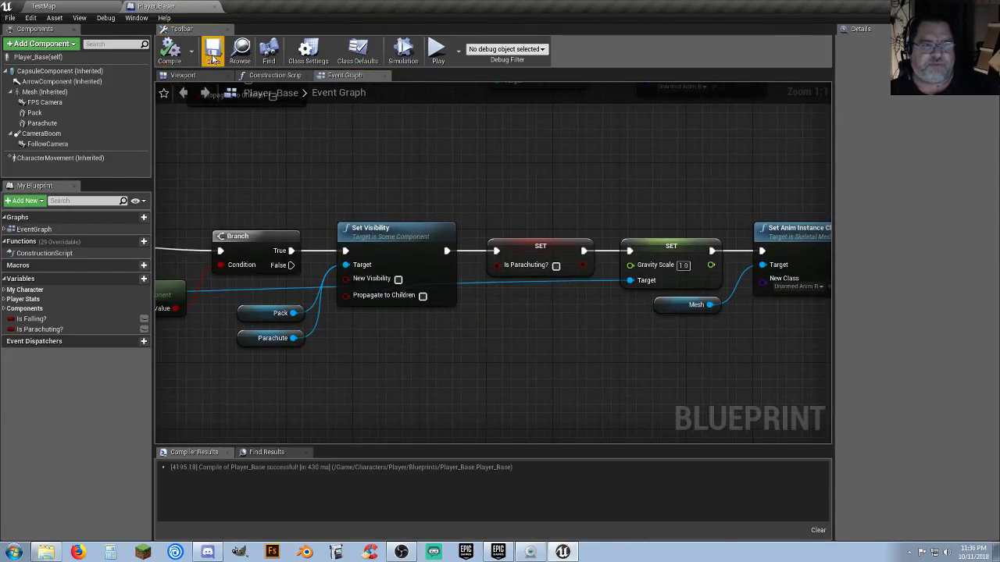
# Step: Close Player_Base after reviewing its R key parachute toggle, and open Unarmed_AnimBP from the Characters/Animations/Unarmed folder
pyautogui.moveTo(264, 122); pyautogui.dragTo(493, 415, button='right')
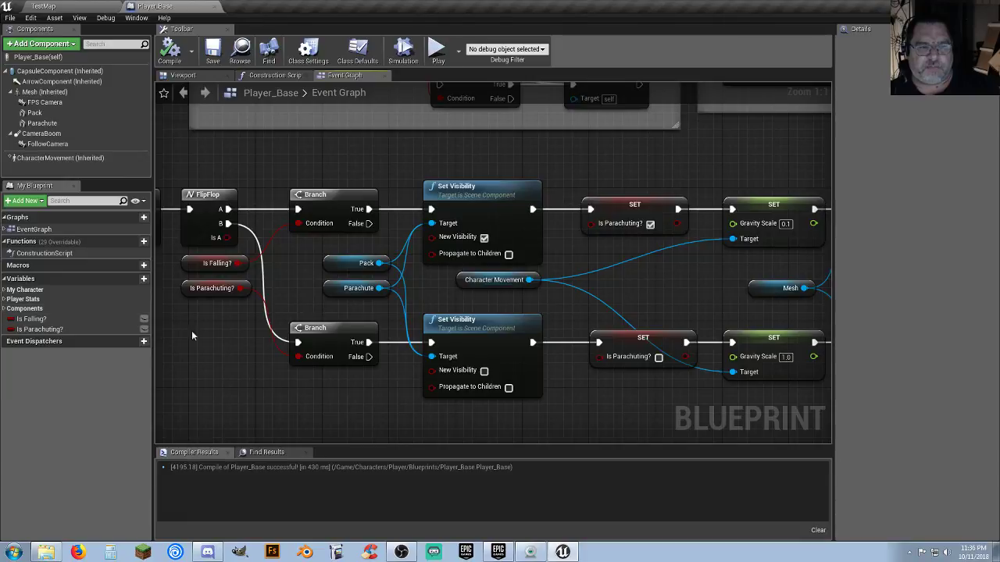
pyautogui.moveTo(193, 331); pyautogui.dragTo(255, 320, button='right')
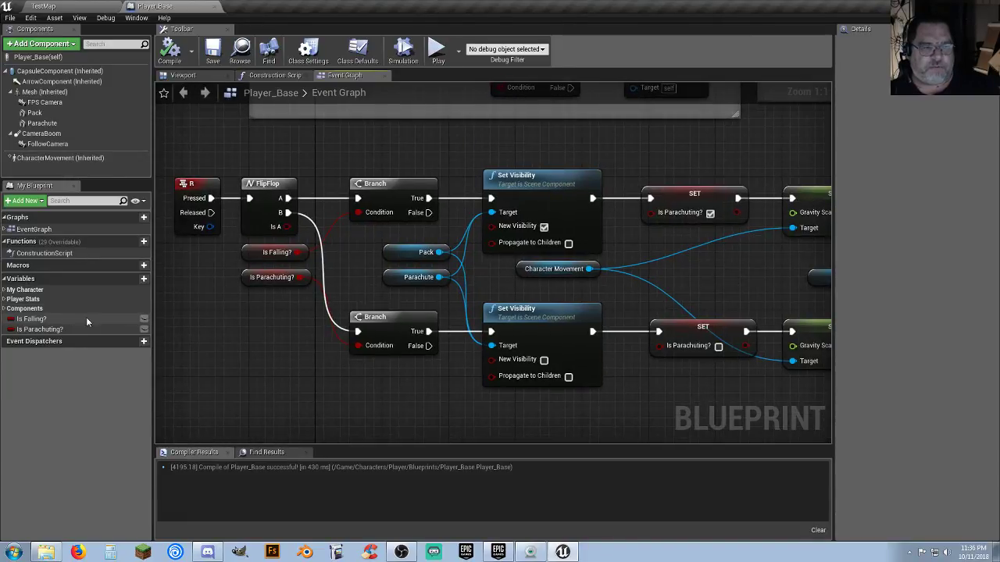
pyautogui.click(214, 7)
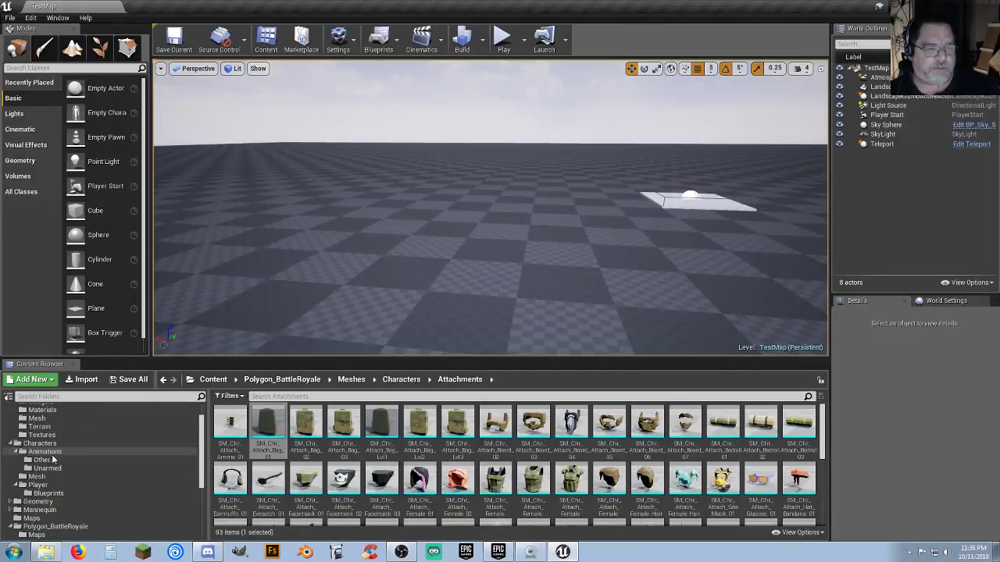
pyautogui.click(62, 469)
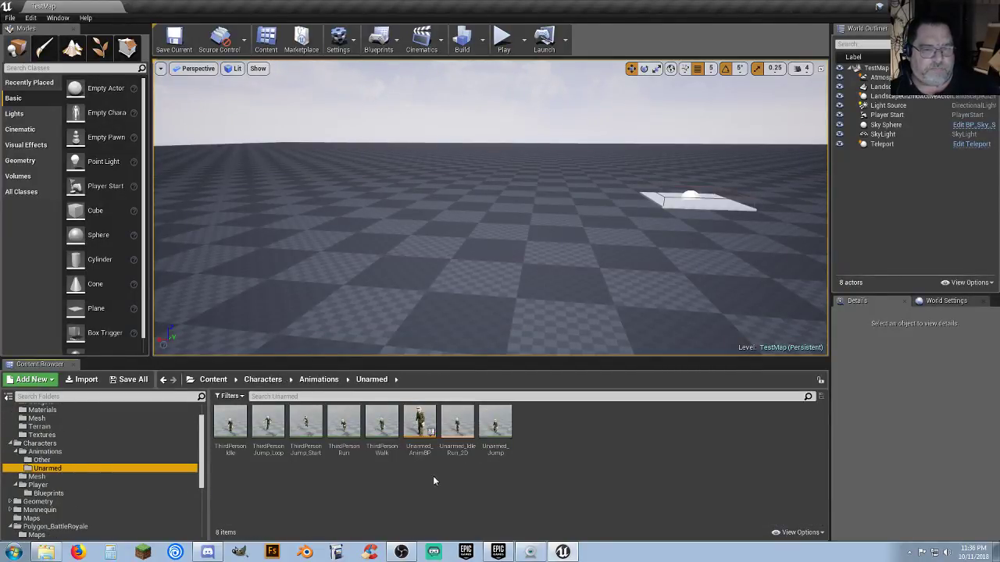
pyautogui.doubleClick(420, 426)
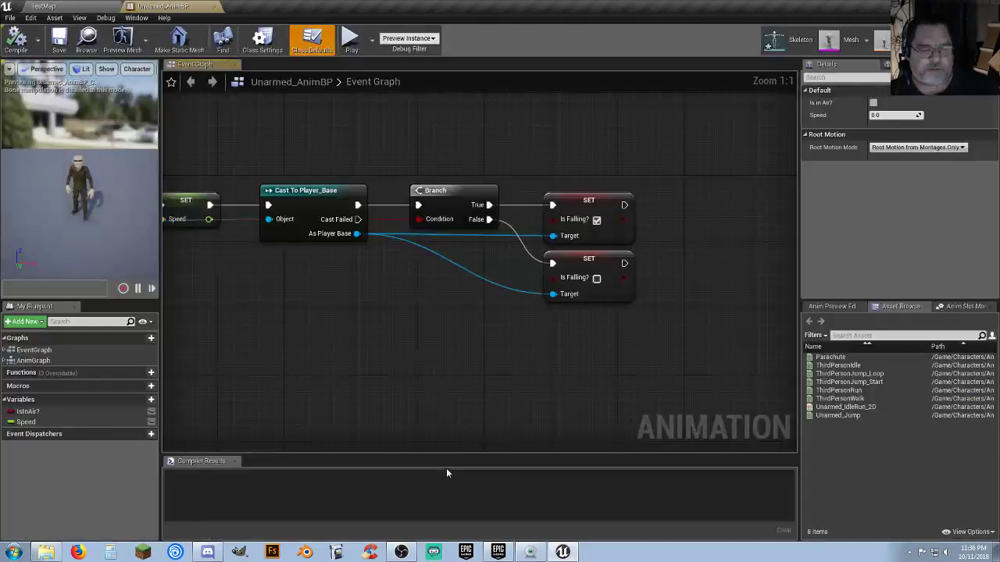
# Step: Examine the Unarmed_AnimBP event graph from the Update Animation event through Is in Air? and Speed to the Cast To Player_Base nodes
pyautogui.moveTo(315, 343); pyautogui.dragTo(734, 379, button='right')
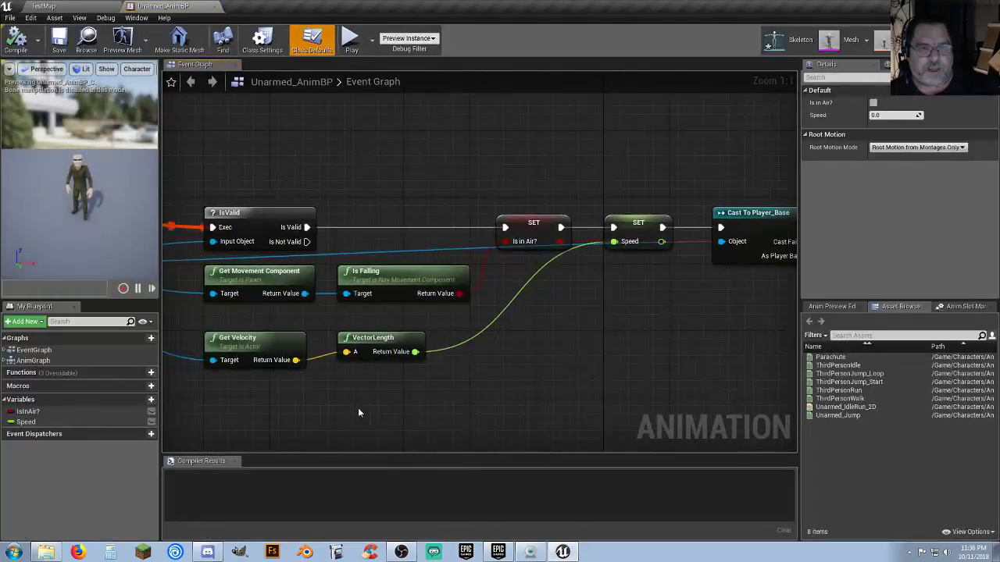
pyautogui.moveTo(336, 410); pyautogui.dragTo(511, 411, button='right')
pyautogui.moveTo(223, 171); pyautogui.dragTo(704, 404)
pyautogui.moveTo(429, 403); pyautogui.dragTo(539, 406, button='right')
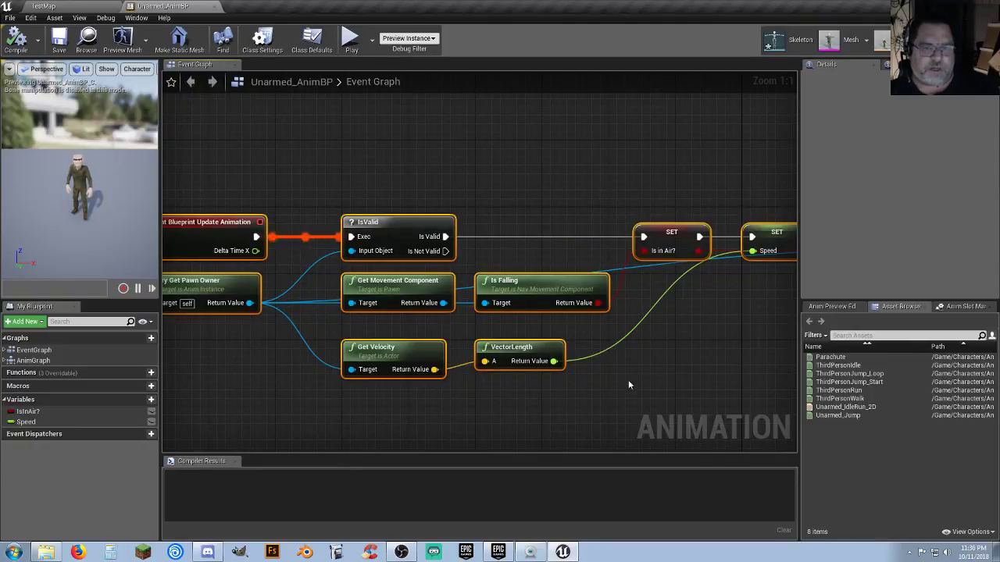
pyautogui.moveTo(634, 376); pyautogui.dragTo(406, 372, button='right')
pyautogui.click(556, 350)
pyautogui.moveTo(556, 350); pyautogui.dragTo(315, 320, button='right')
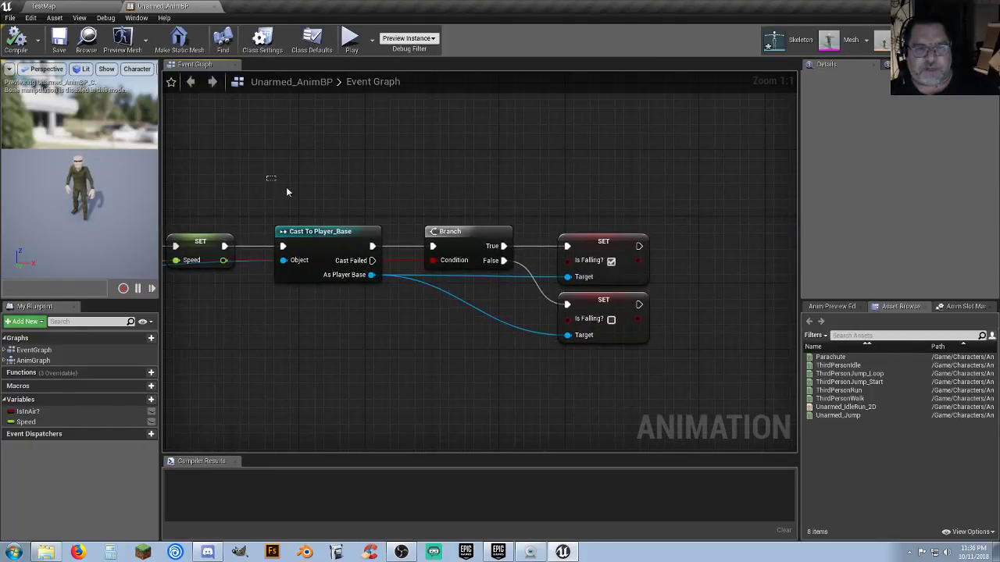
pyautogui.moveTo(312, 206); pyautogui.dragTo(699, 388)
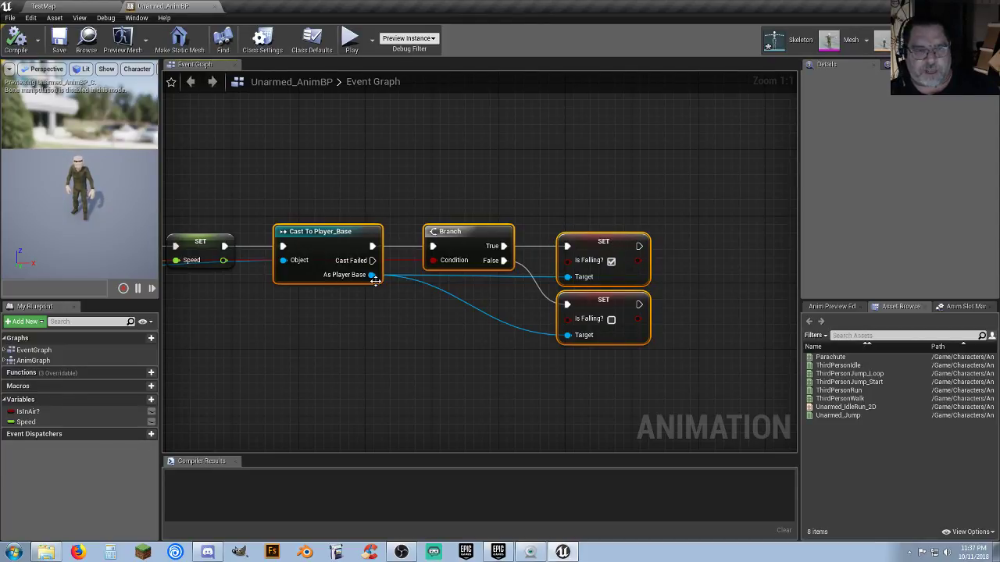
# Step: Search the actions available from the cast's As Player Base reference for "isfa", and dismiss the list
pyautogui.moveTo(372, 275); pyautogui.dragTo(428, 351)
pyautogui.write('is')
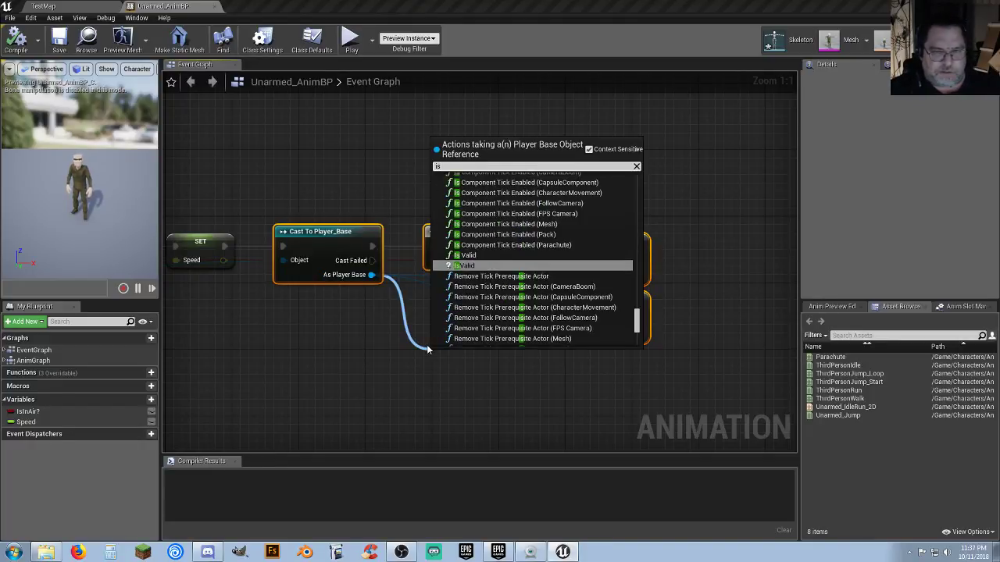
pyautogui.write('fa')
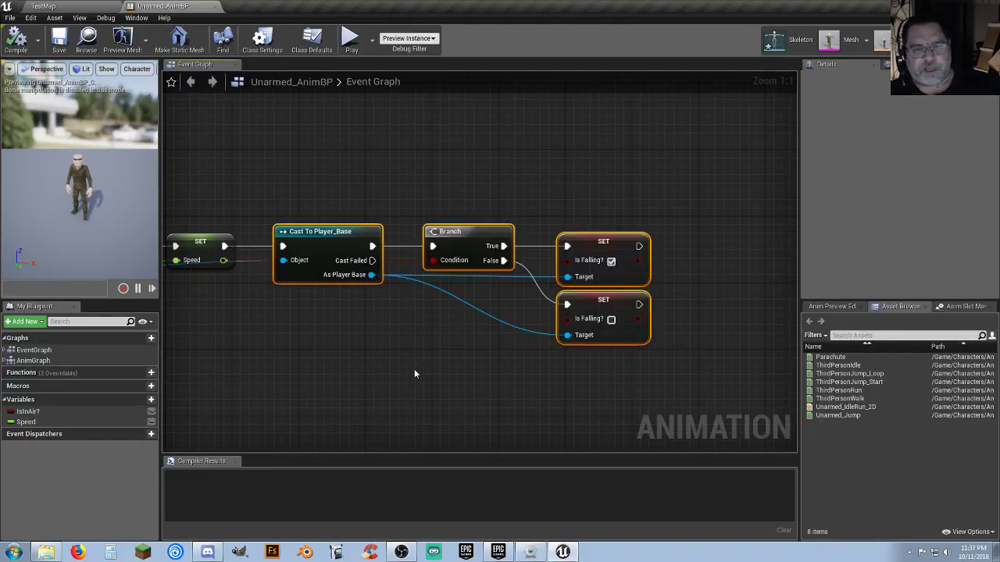
pyautogui.click(415, 371)
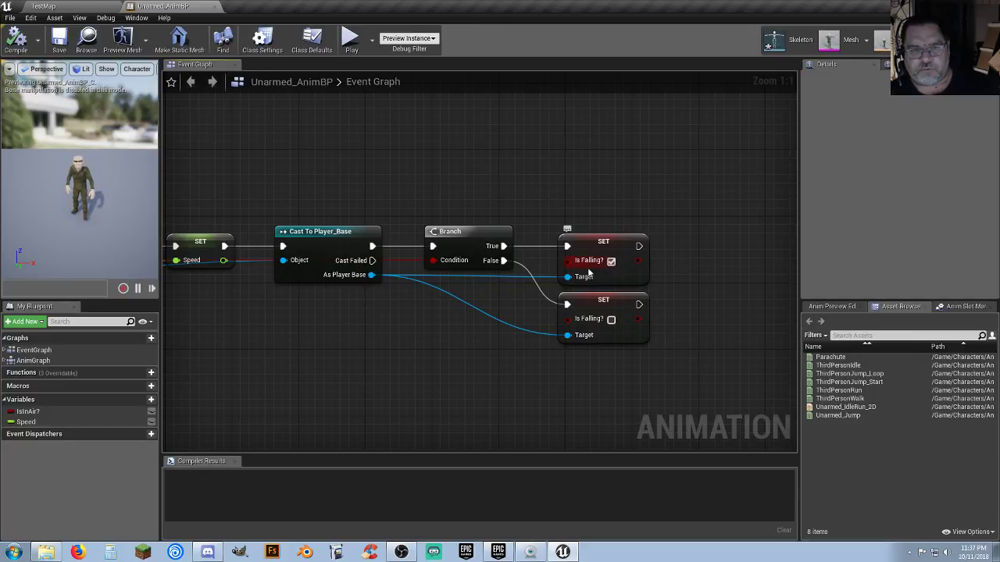
# Step: Review the Cast To Player_Base, Branch and Is Falling? setter nodes, and close Unarmed_AnimBP
pyautogui.moveTo(358, 337); pyautogui.dragTo(379, 329, button='right')
pyautogui.moveTo(296, 184); pyautogui.dragTo(692, 368)
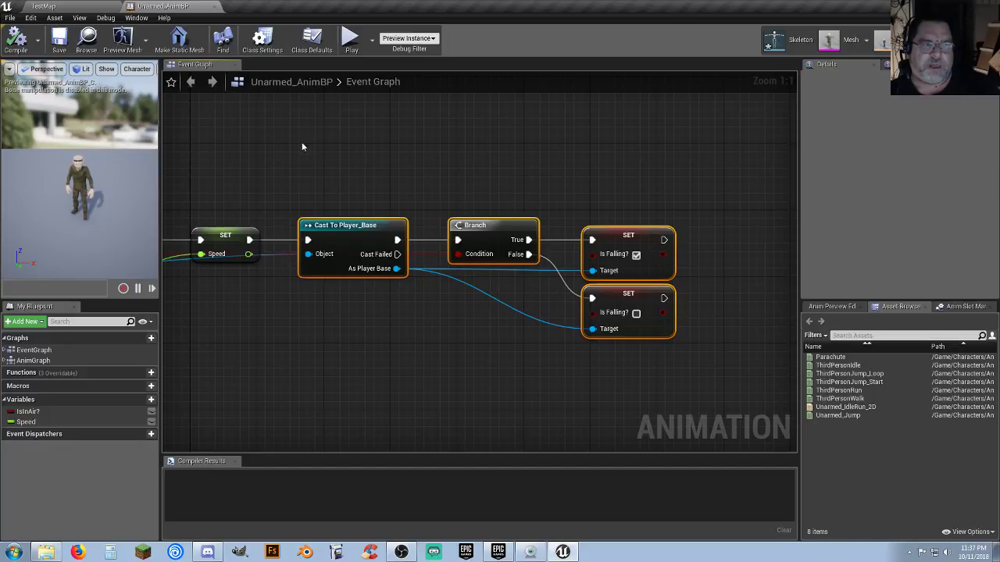
pyautogui.click(215, 7)
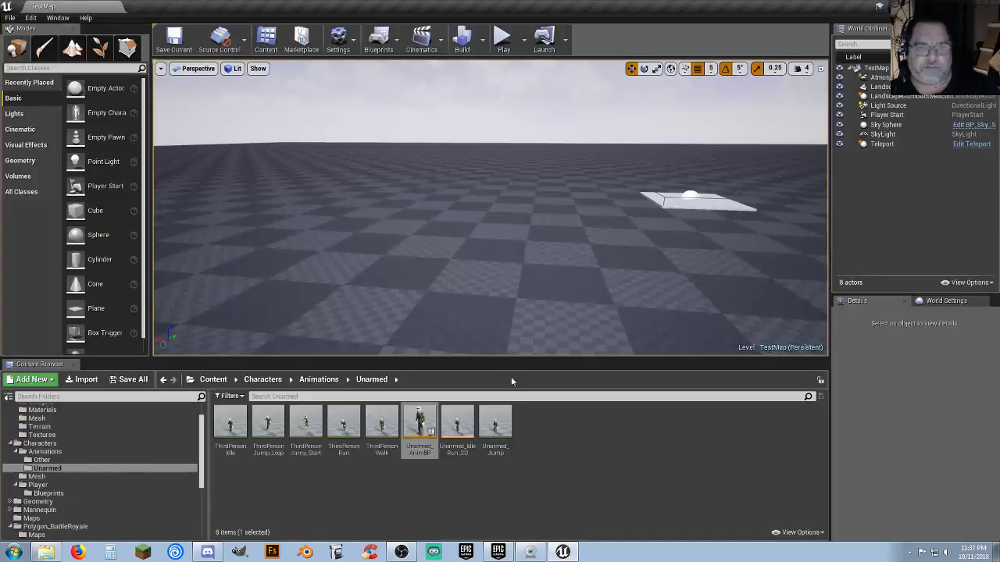
# Step: Play-test TestMap by running, jumping and using the teleport pad to check the character's falling animation, and stop the session
pyautogui.click(503, 39)
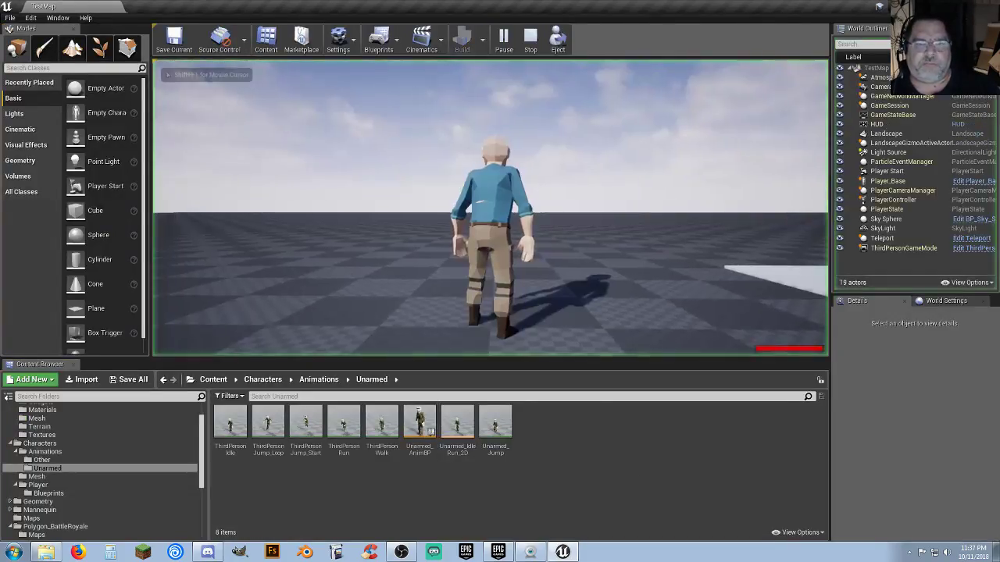
pyautogui.press('w')
pyautogui.press('space')
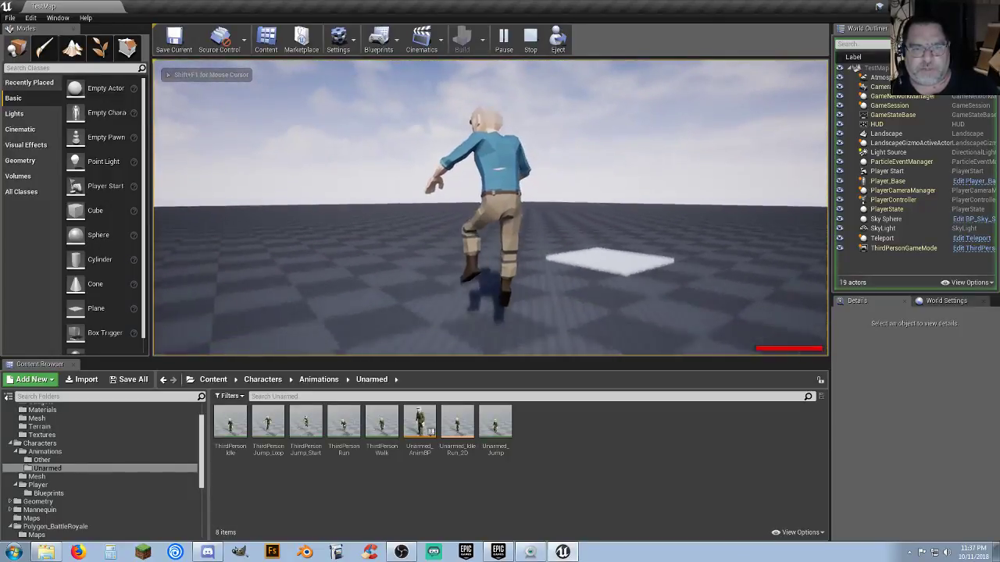
pyautogui.press('space')
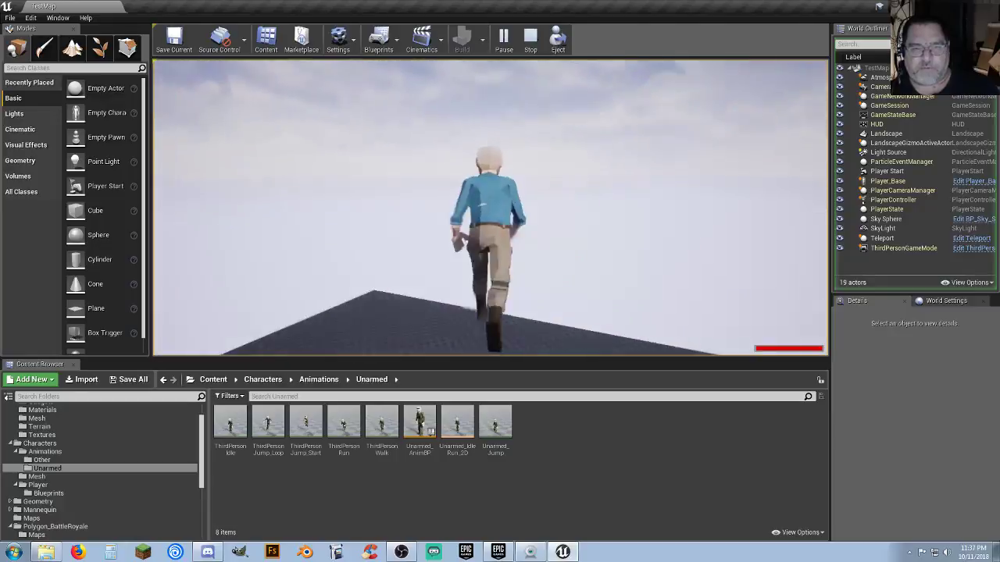
pyautogui.press('d')
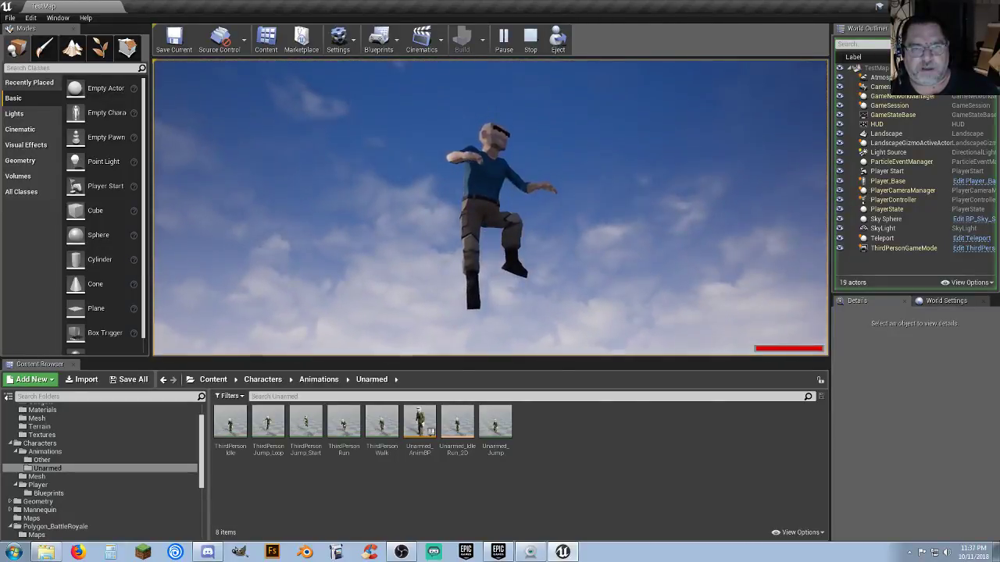
pyautogui.press('w')
pyautogui.press('a')
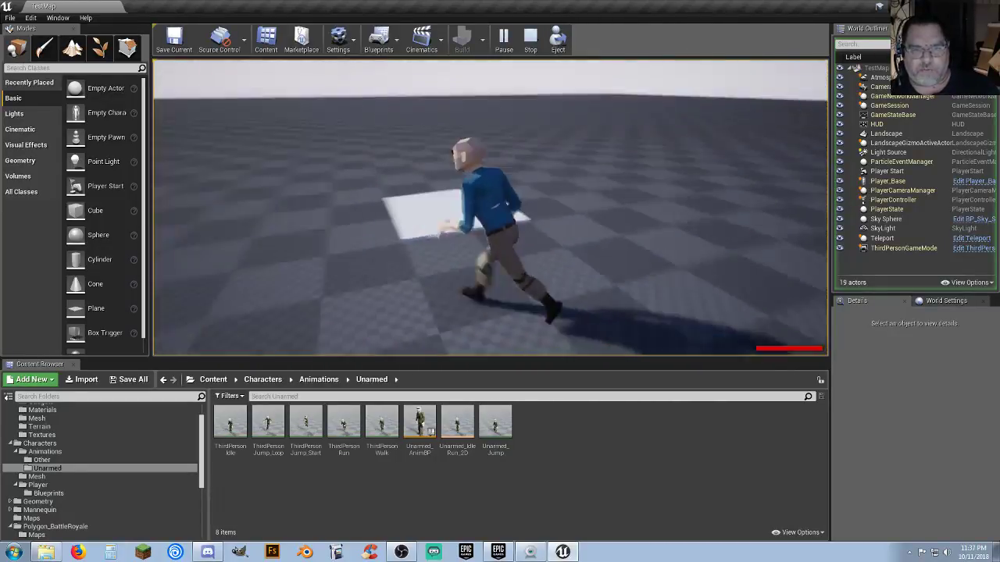
pyautogui.press('w')
pyautogui.press('space')
pyautogui.press('a')
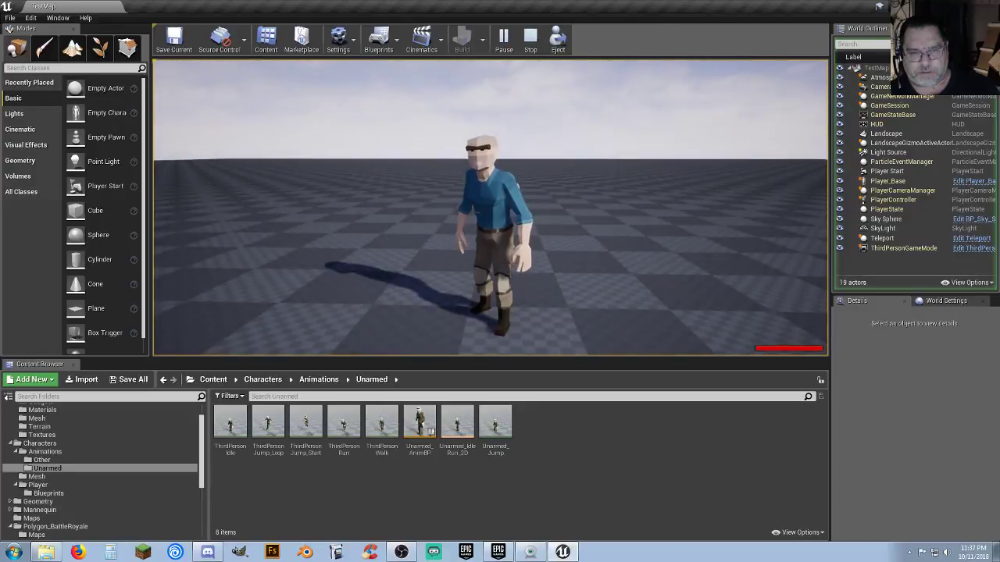
pyautogui.press('w')
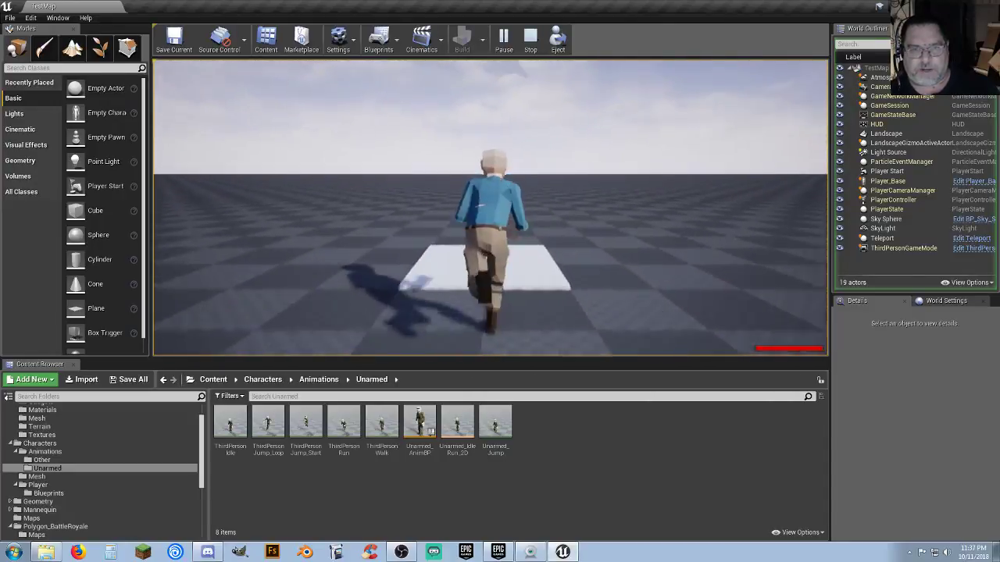
pyautogui.press('space')
pyautogui.press('w')
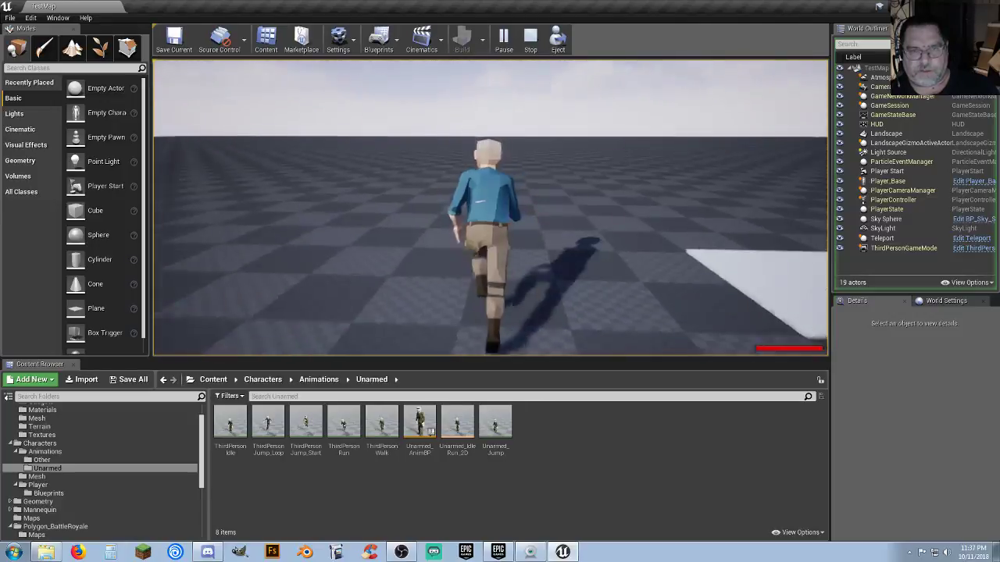
pyautogui.press('Escape')
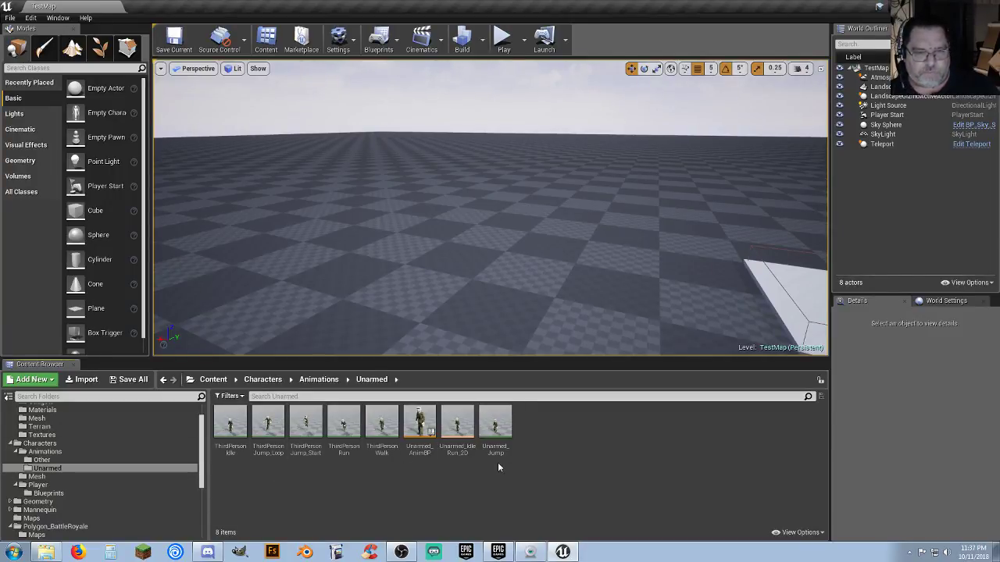
# Step: Copy the ThirdPersonJump_Loop animation from the Unarmed folder into the Animations/Other folder
pyautogui.click(270, 455)
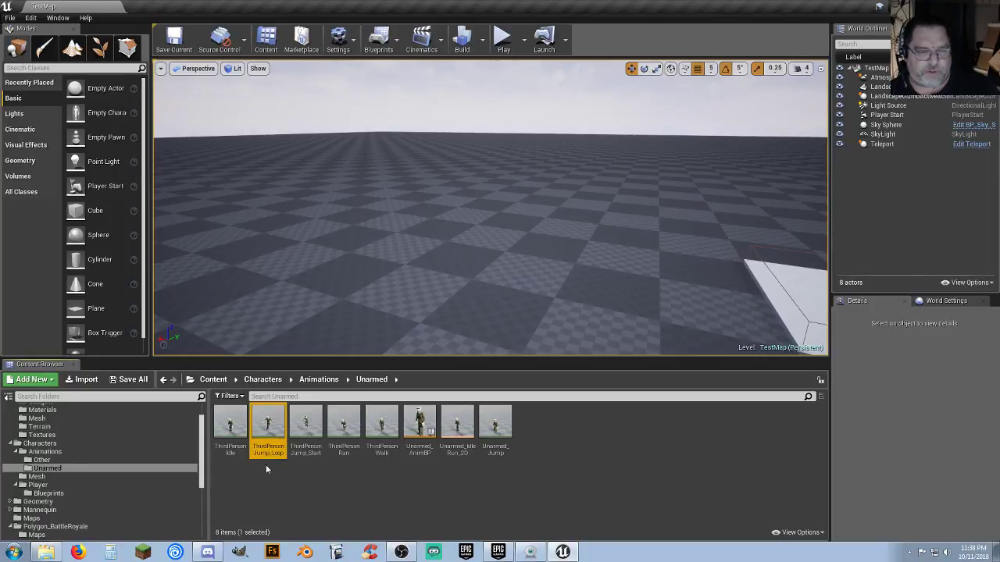
pyautogui.click(263, 453)
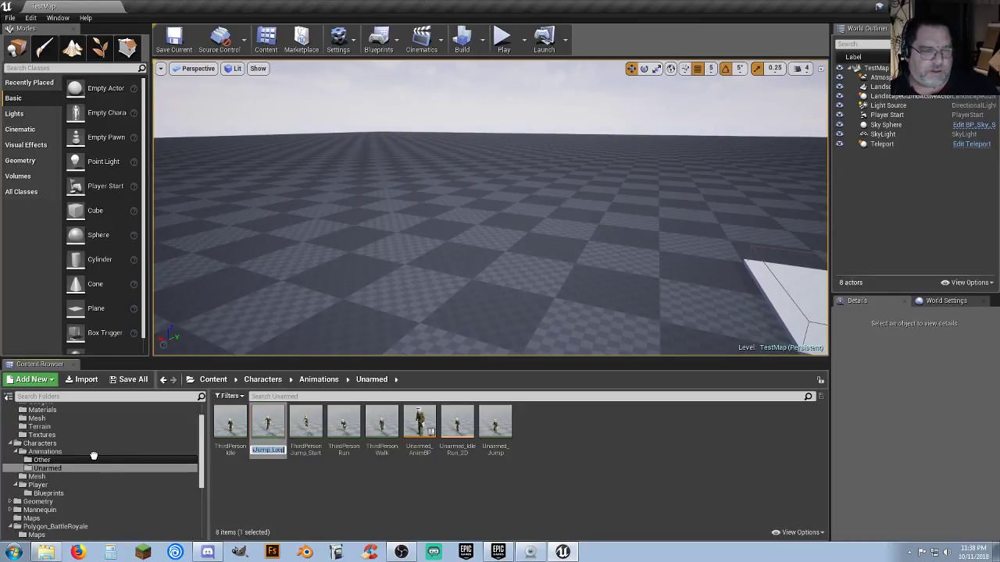
pyautogui.moveTo(93, 456); pyautogui.dragTo(94, 457)
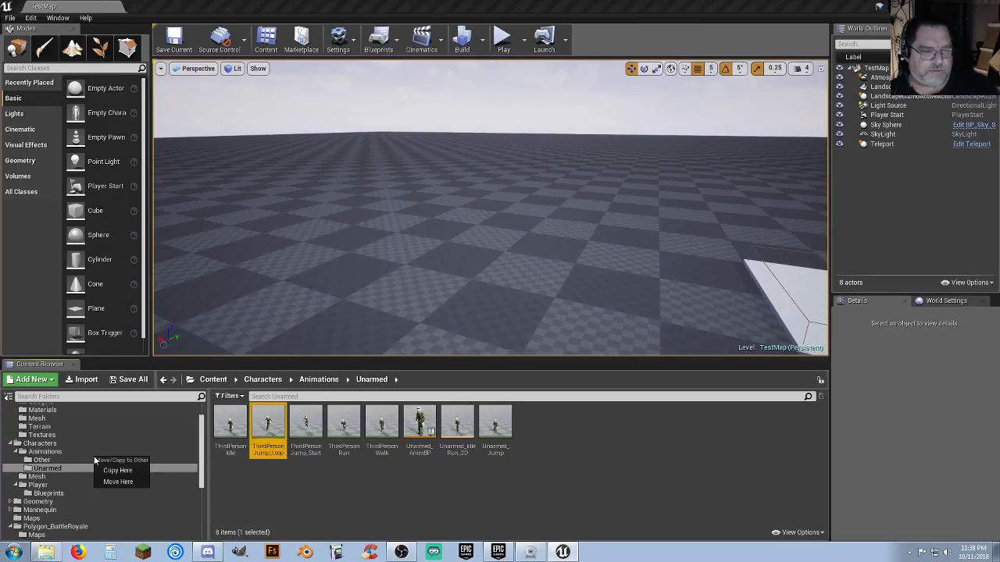
pyautogui.click(113, 472)
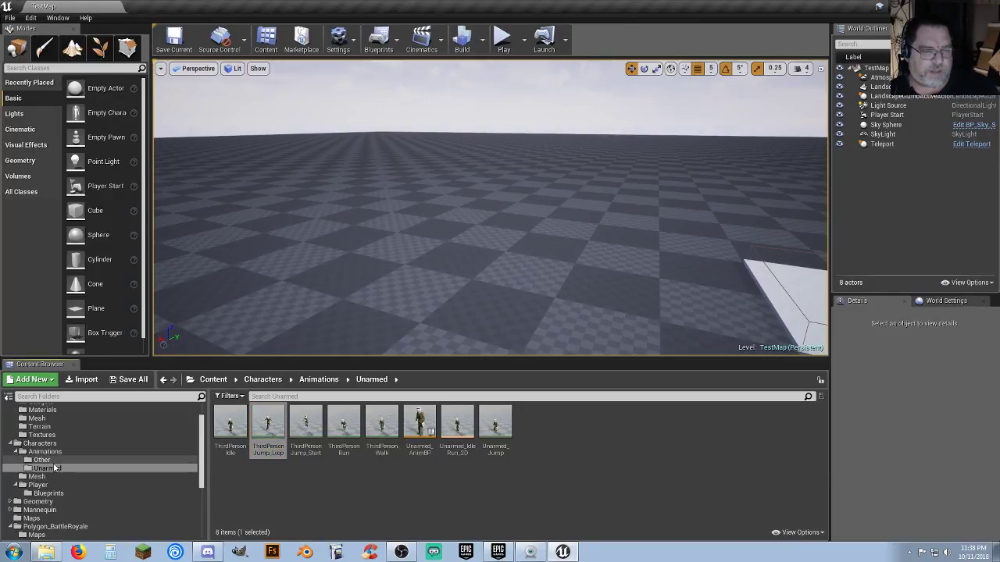
# Step: Rename the copied jump loop animation in the Other folder as LIS_Chutin
pyautogui.click(109, 461)
pyautogui.click(261, 473)
pyautogui.click(269, 451)
pyautogui.press('F2')
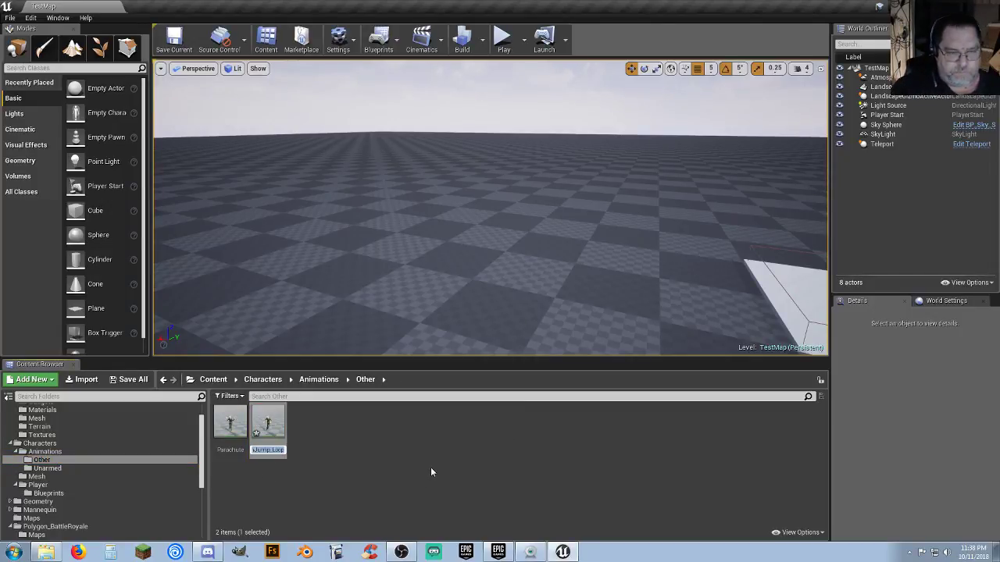
pyautogui.press('BackSpace')
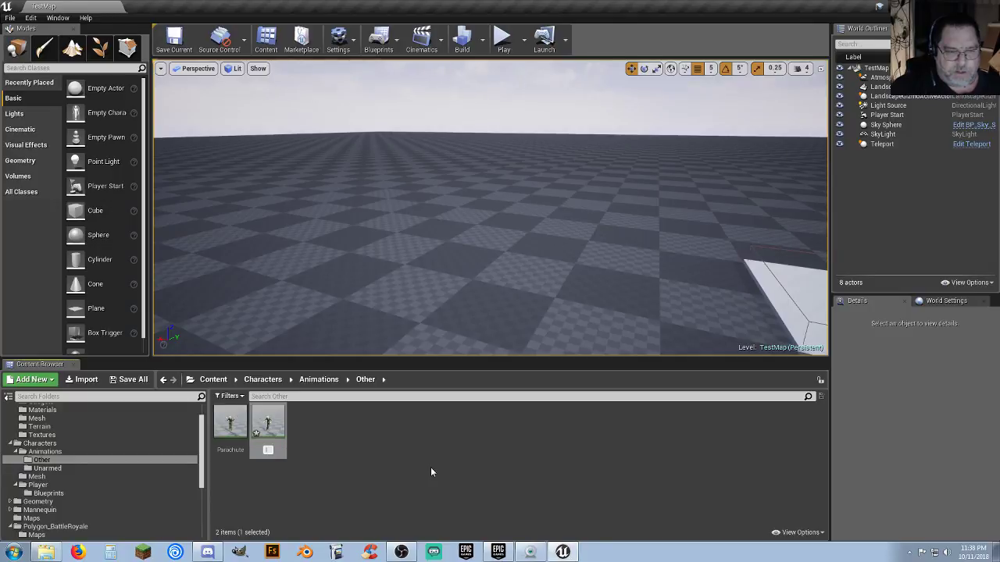
pyautogui.write('LIS')
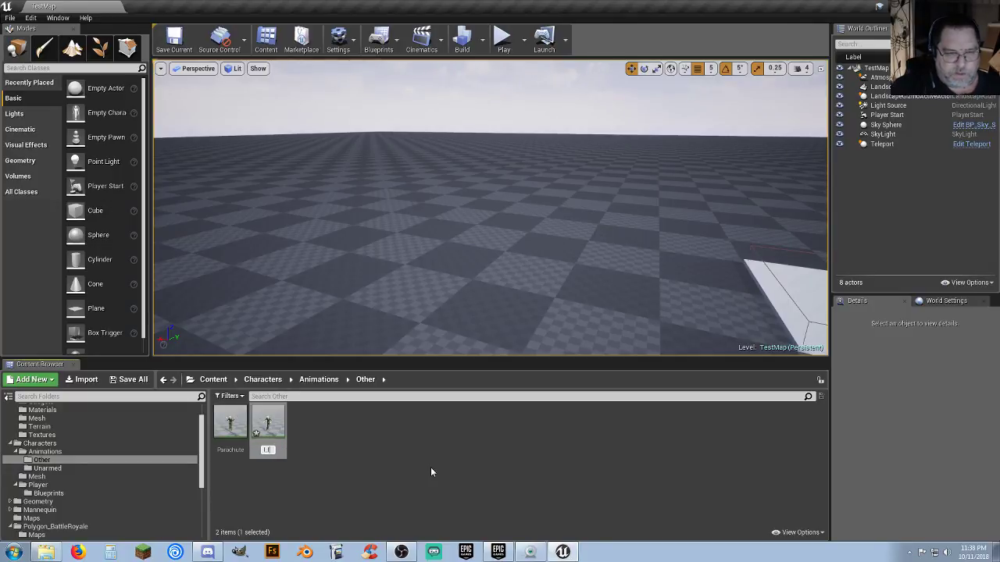
pyautogui.write('_Chutin')
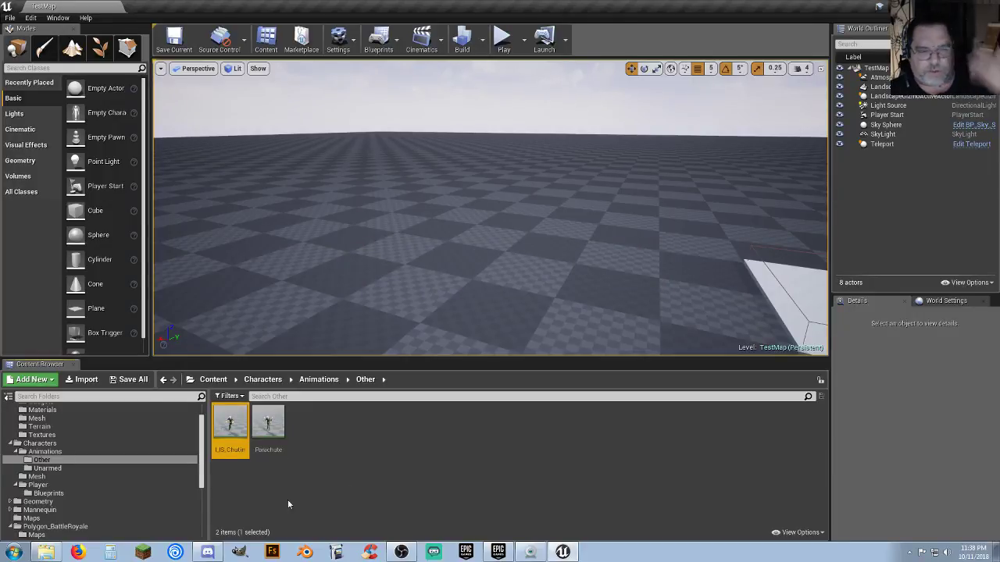
# Step: Open the LIS_Chutin animation and set its timeline to frame 0
pyautogui.press('Return')
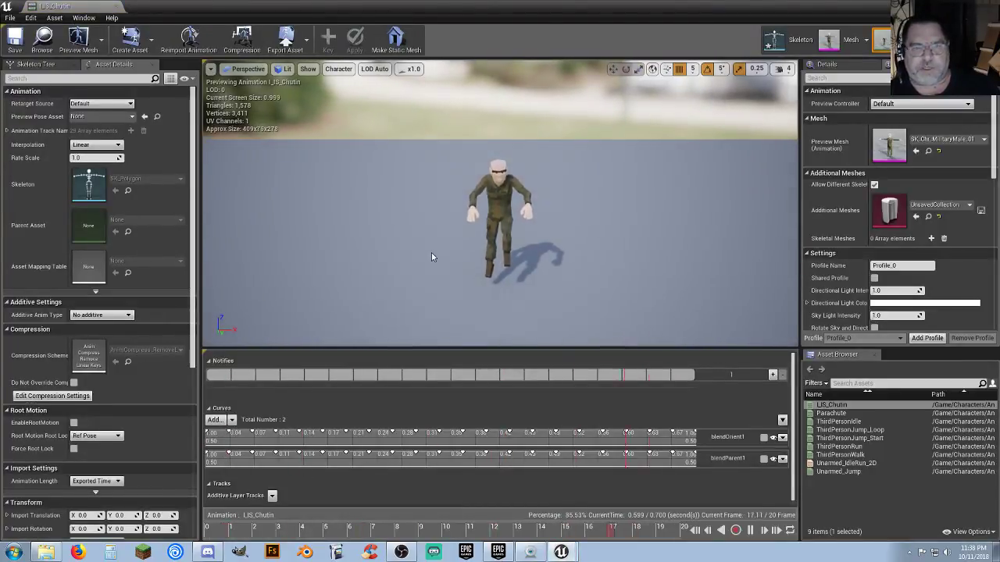
pyautogui.moveTo(433, 257); pyautogui.dragTo(547, 270, button='right')
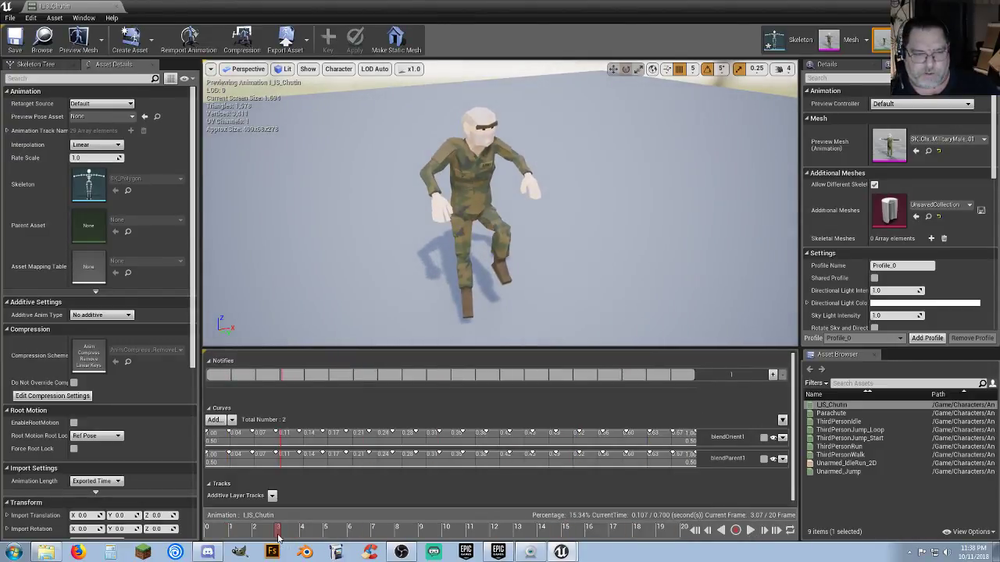
pyautogui.moveTo(279, 536); pyautogui.dragTo(208, 536)
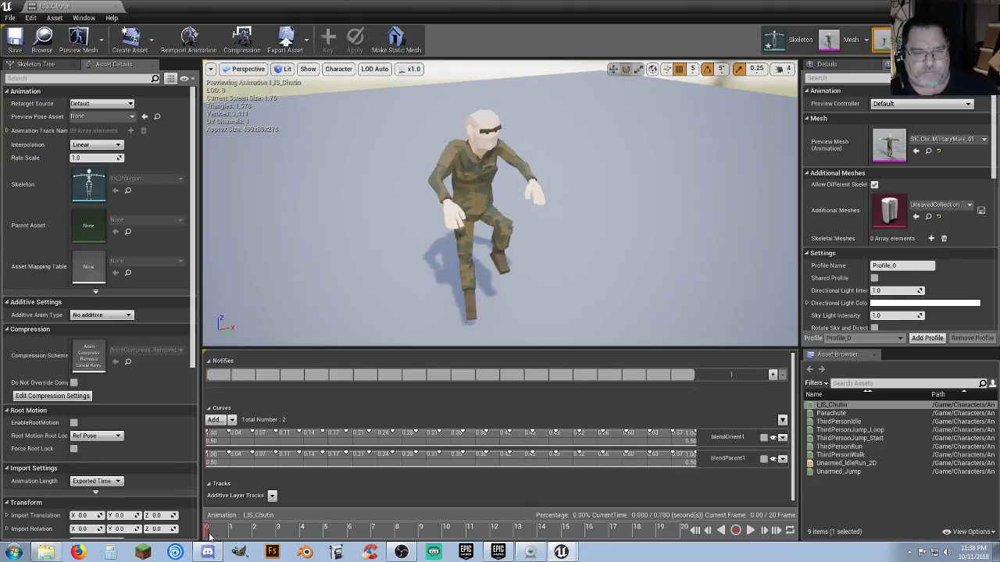
# Step: Rotate the raised left leg's thigh and calf_l bones downward so the leg hangs beside the other one
pyautogui.click(480, 219)
pyautogui.press('e')
pyautogui.moveTo(504, 168); pyautogui.dragTo(510, 187)
pyautogui.press('w')
pyautogui.moveTo(545, 254)
pyautogui.mouseDown(button='right')
pyautogui.moveTo(534, 285)
pyautogui.moveTo(538, 254)
pyautogui.mouseUp(button='right')
pyautogui.click(523, 222)
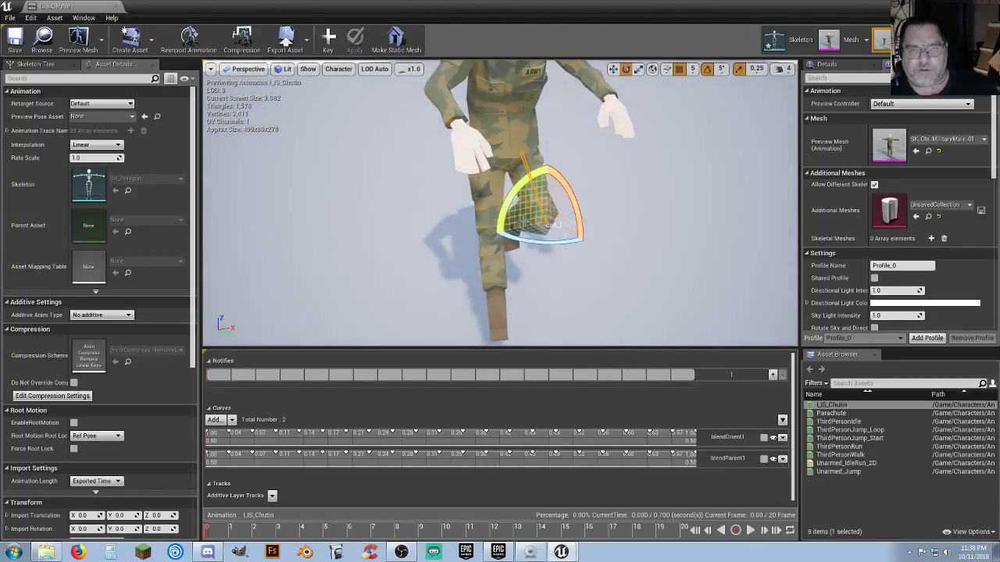
pyautogui.moveTo(577, 219); pyautogui.dragTo(558, 174)
# Step: Bend the calf_l bone backward in a side view and rotate the foot to give the legs a relaxed hang
pyautogui.keyDown('alt'); pyautogui.moveTo(623, 313); pyautogui.dragTo(594, 322); pyautogui.keyUp('alt')
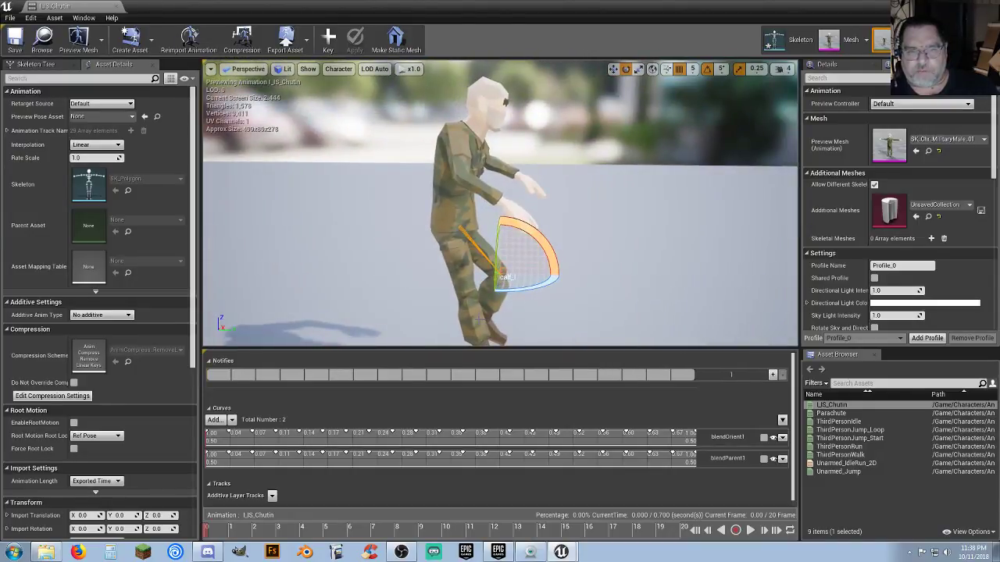
pyautogui.keyDown('alt'); pyautogui.moveTo(480, 319); pyautogui.dragTo(557, 312); pyautogui.keyUp('alt')
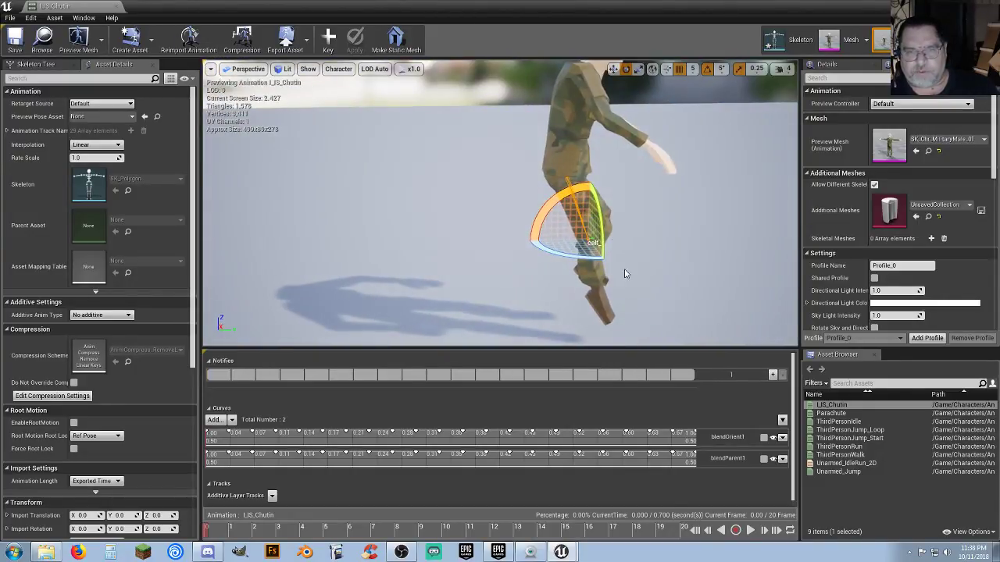
pyautogui.moveTo(545, 209); pyautogui.dragTo(569, 302)
pyautogui.click(579, 302)
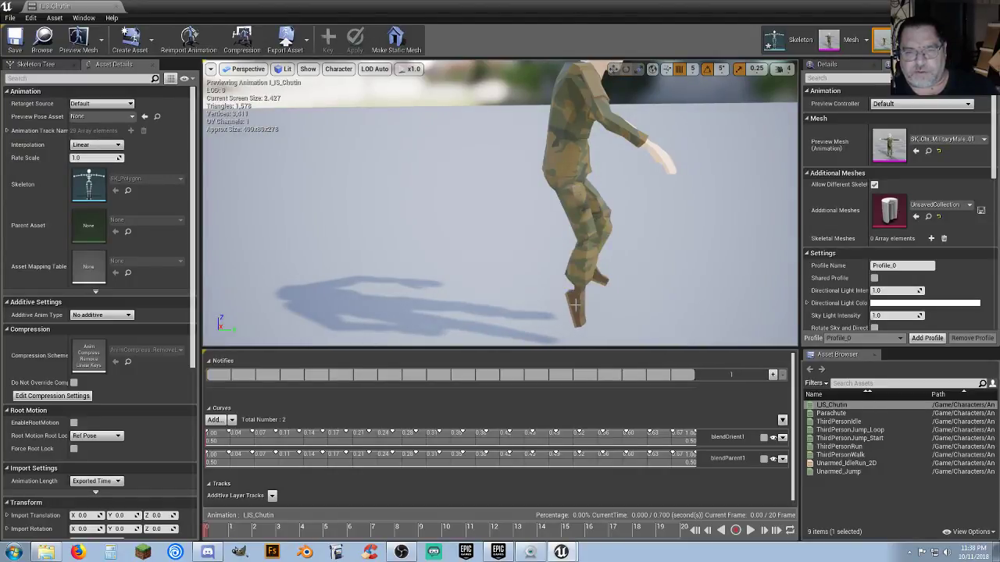
pyautogui.click(579, 301)
pyautogui.moveTo(558, 256)
pyautogui.mouseDown()
pyautogui.moveTo(550, 248)
pyautogui.moveTo(532, 269)
pyautogui.moveTo(541, 254)
pyautogui.mouseUp()
# Step: Raise the right arm into a strap-holding pose by rotating its forearm, UpperArm_R and hand bones
pyautogui.moveTo(696, 237); pyautogui.dragTo(657, 227, button='right')
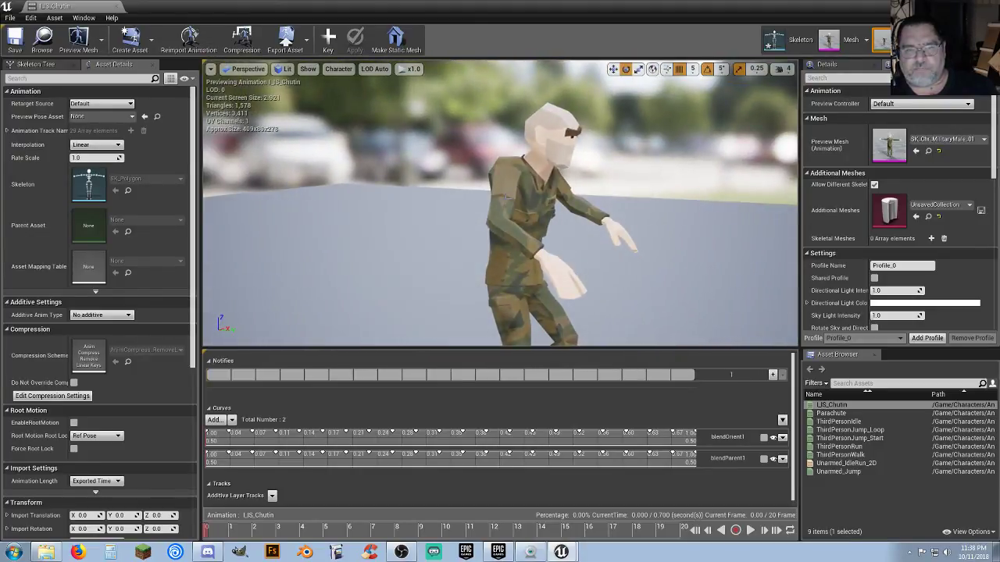
pyautogui.click(523, 160)
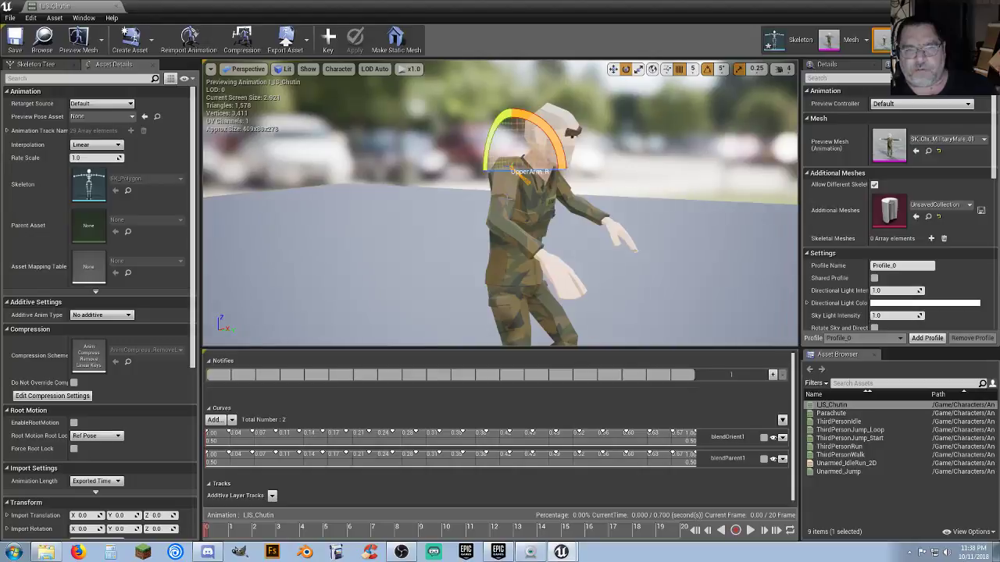
pyautogui.click(515, 232)
pyautogui.moveTo(544, 202); pyautogui.dragTo(516, 169)
pyautogui.moveTo(482, 209); pyautogui.dragTo(492, 246, button='right')
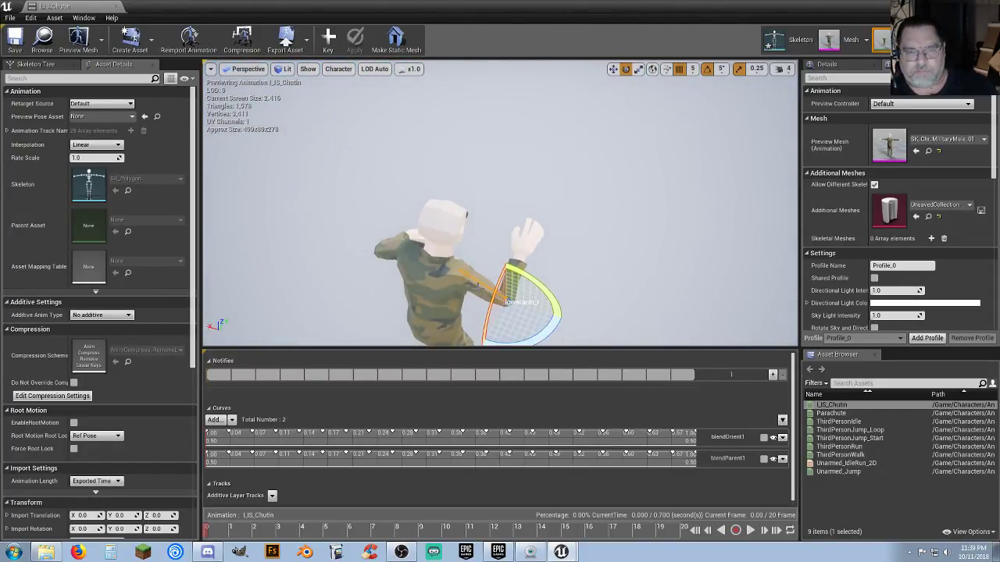
pyautogui.click(478, 287)
pyautogui.moveTo(440, 272); pyautogui.dragTo(434, 289)
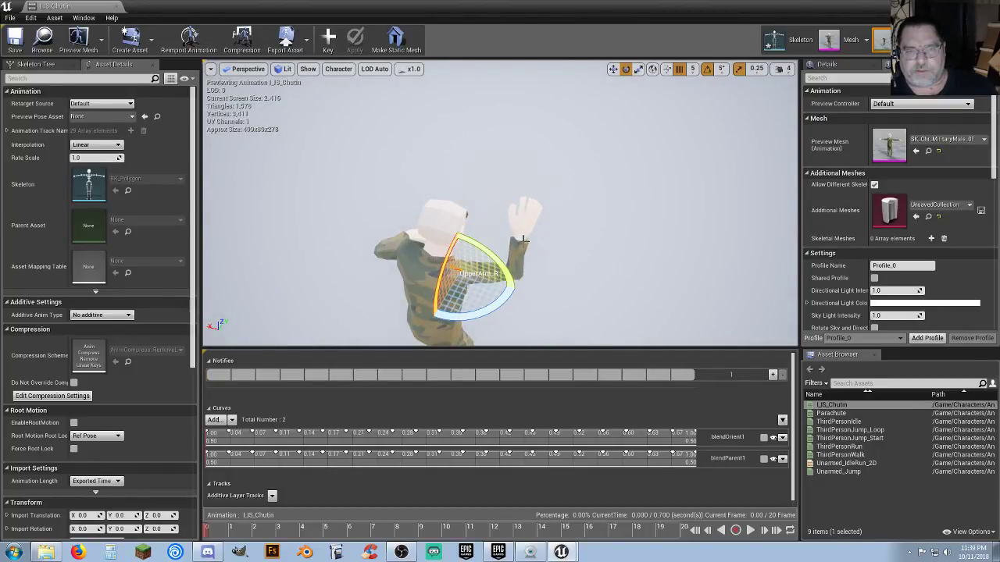
pyautogui.click(524, 242)
pyautogui.moveTo(519, 274)
pyautogui.mouseDown()
pyautogui.moveTo(464, 215)
pyautogui.moveTo(521, 261)
pyautogui.mouseUp()
pyautogui.moveTo(546, 215); pyautogui.dragTo(536, 276)
# Step: Raise the left arm to match by rotating the UpperArm_L bone and the left forearm bone
pyautogui.moveTo(536, 277)
pyautogui.mouseDown(button='right')
pyautogui.moveTo(578, 250)
pyautogui.moveTo(500, 312)
pyautogui.moveTo(536, 277)
pyautogui.mouseUp(button='right')
pyautogui.moveTo(524, 319); pyautogui.dragTo(469, 270)
pyautogui.click(545, 272)
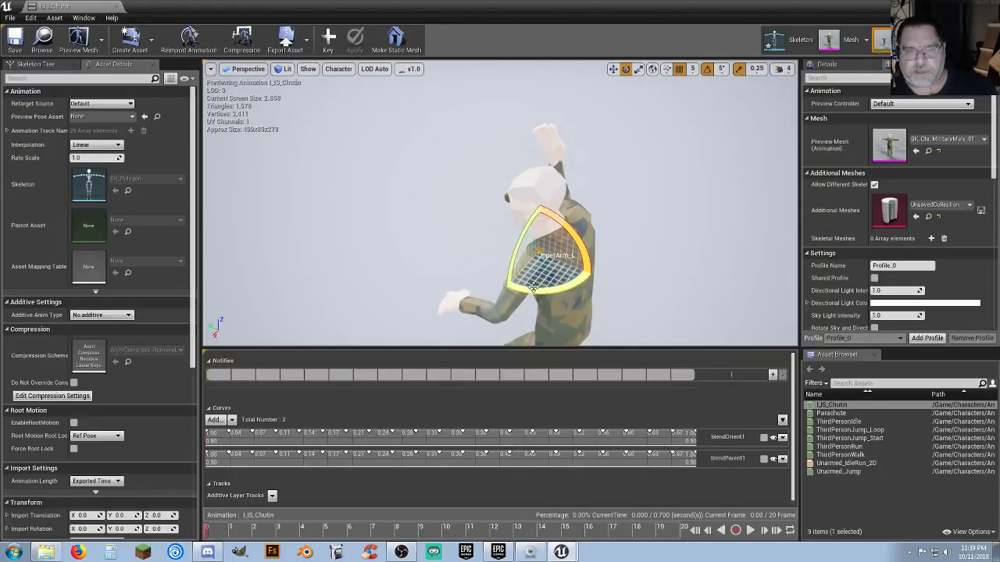
pyautogui.moveTo(571, 287); pyautogui.dragTo(594, 263)
pyautogui.click(459, 255)
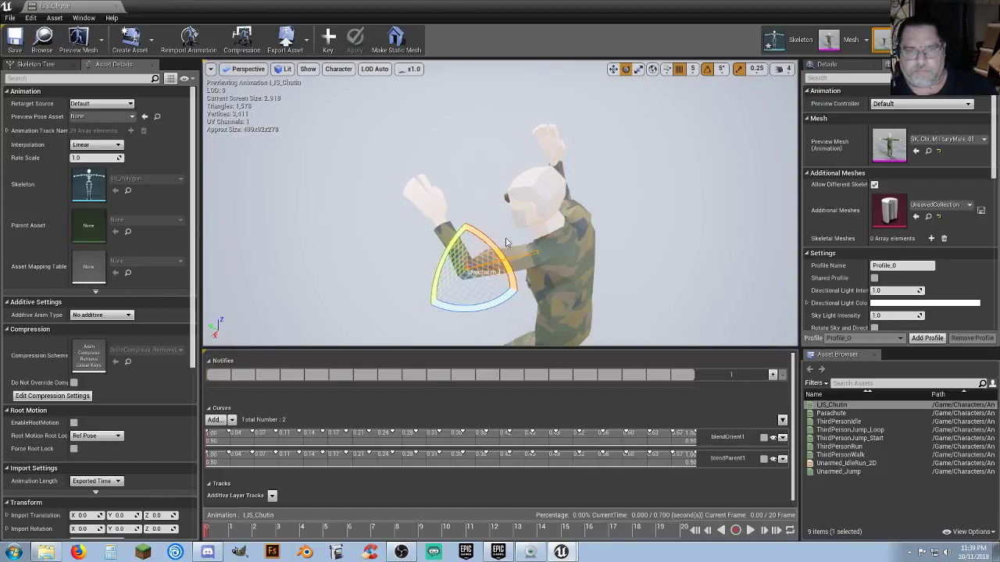
pyautogui.moveTo(504, 254)
pyautogui.mouseDown()
pyautogui.moveTo(491, 236)
pyautogui.moveTo(504, 262)
pyautogui.mouseUp()
# Step: Rotate the Hand_L bone from several views so the left hand lines up with the raised arm
pyautogui.click(468, 204)
pyautogui.moveTo(561, 259); pyautogui.dragTo(571, 238, button='middle')
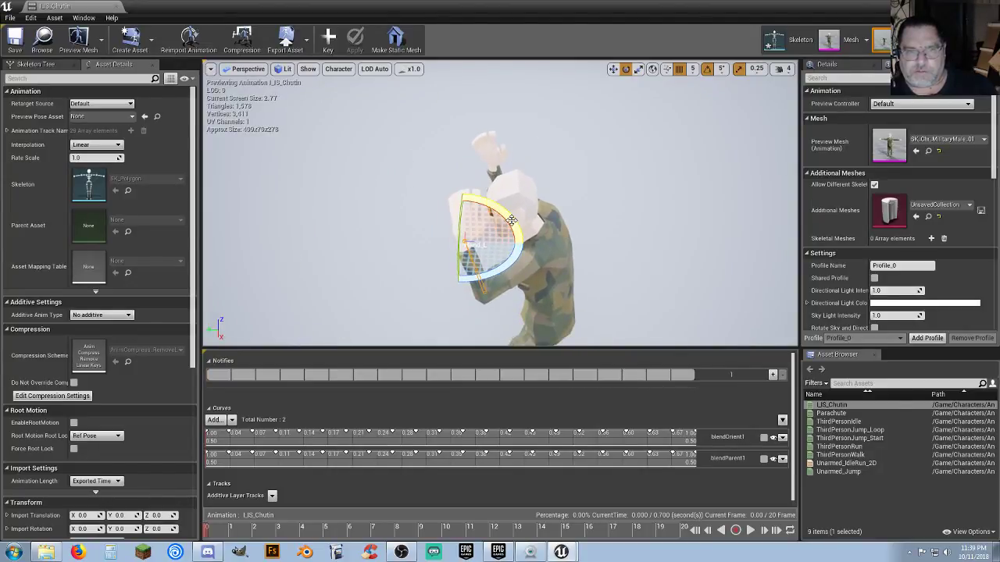
pyautogui.moveTo(511, 221); pyautogui.dragTo(512, 221)
pyautogui.keyDown('alt'); pyautogui.moveTo(585, 237); pyautogui.dragTo(703, 289); pyautogui.keyUp('alt')
pyautogui.moveTo(585, 237); pyautogui.dragTo(596, 214, button='middle')
pyautogui.scroll(2, 585, 238)
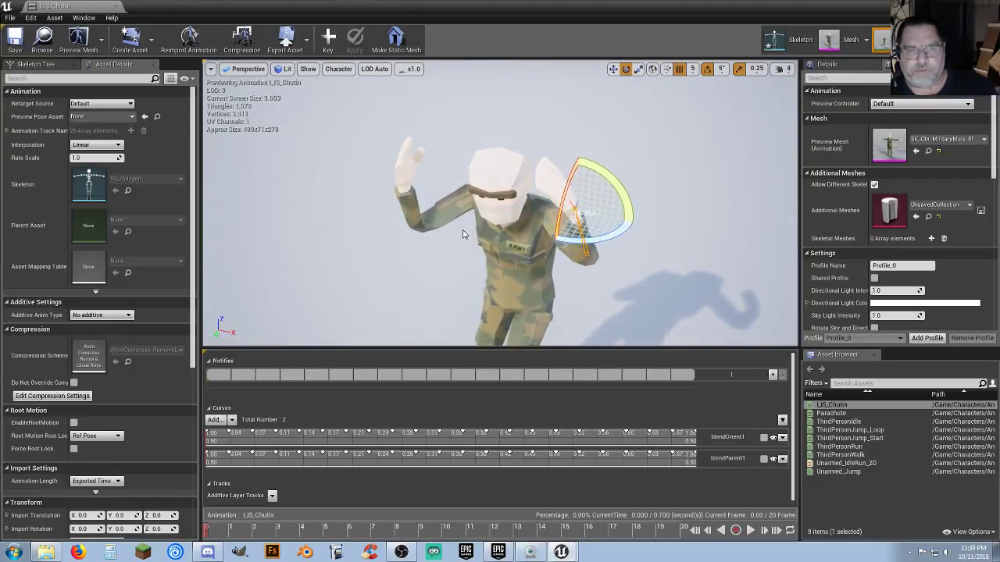
pyautogui.moveTo(463, 235)
pyautogui.mouseDown(button='right')
pyautogui.moveTo(414, 242)
pyautogui.moveTo(453, 313)
pyautogui.moveTo(460, 233)
pyautogui.mouseUp(button='right')
pyautogui.moveTo(456, 275)
pyautogui.mouseDown(button='right')
pyautogui.moveTo(478, 275)
pyautogui.moveTo(414, 273)
pyautogui.moveTo(486, 273)
pyautogui.moveTo(443, 265)
pyautogui.mouseUp(button='right')
pyautogui.moveTo(526, 198); pyautogui.dragTo(531, 195)
pyautogui.moveTo(617, 228); pyautogui.dragTo(615, 227)
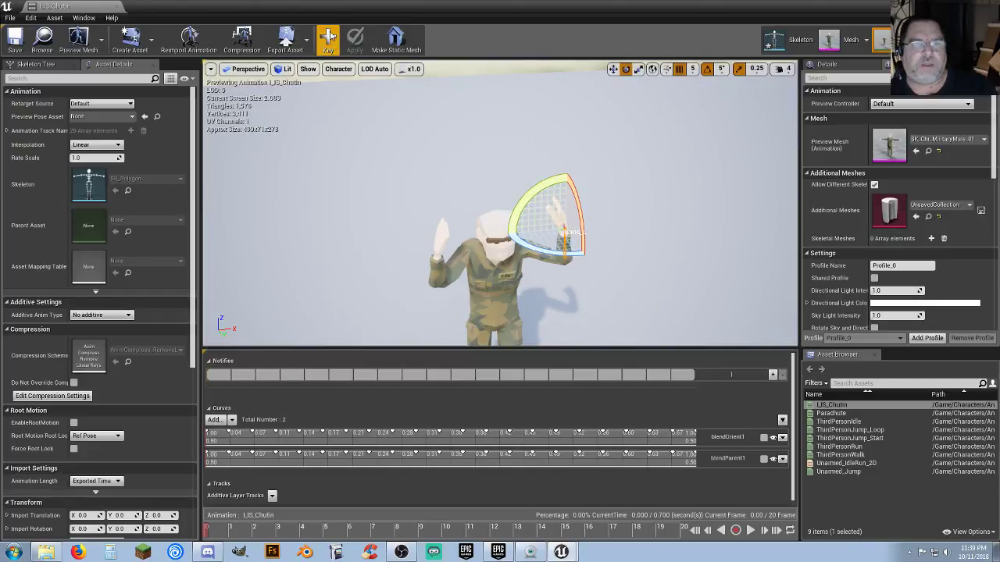
# Step: Key the parachuting pose at frame 0, apply it to the animation data, and play the animation to check it
pyautogui.click(328, 40)
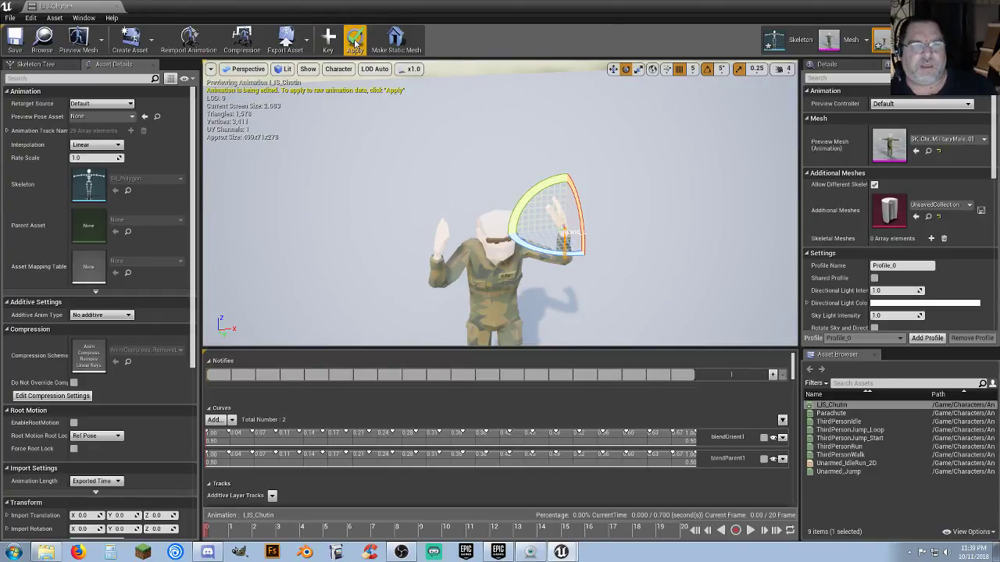
pyautogui.click(355, 40)
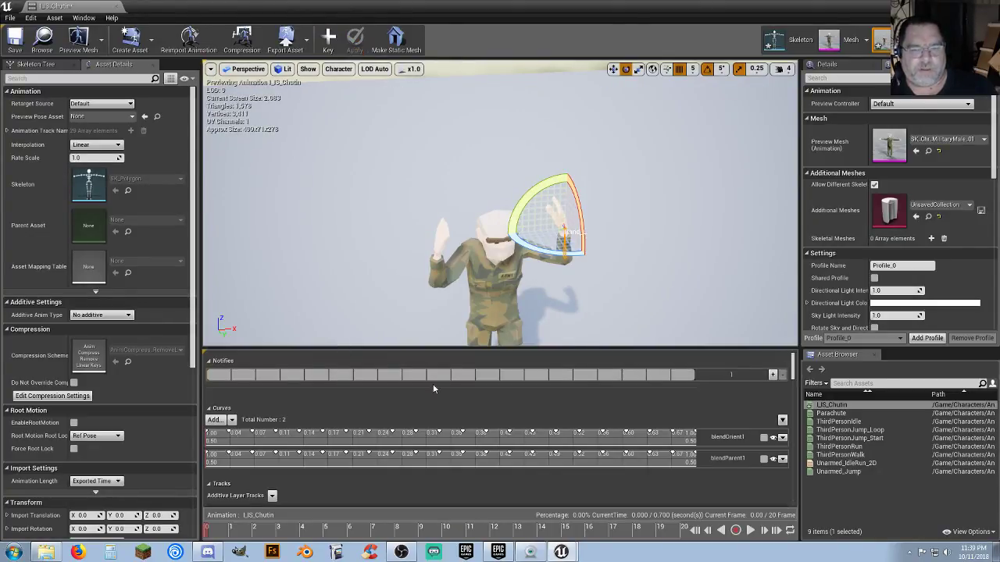
pyautogui.click(750, 530)
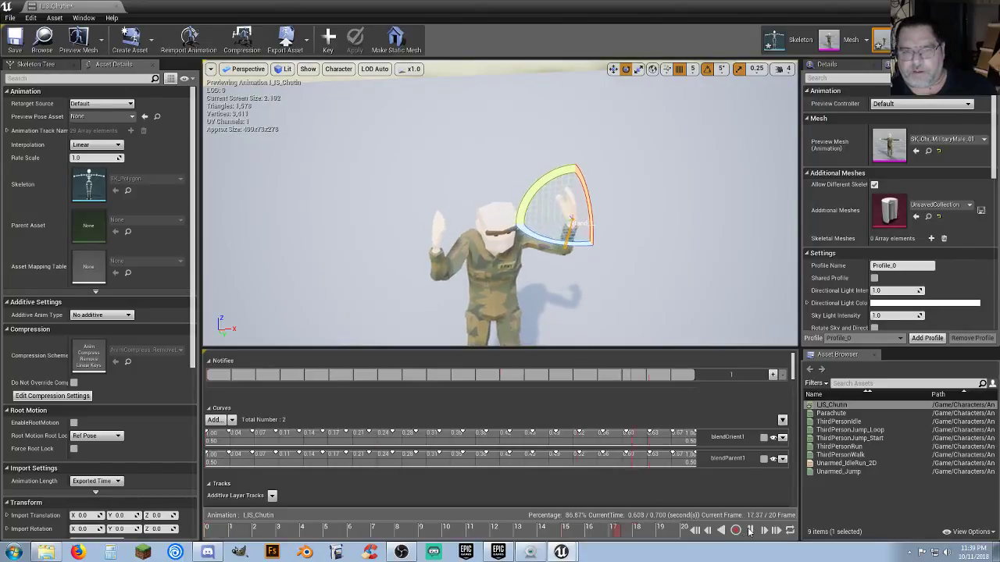
pyautogui.moveTo(632, 265); pyautogui.dragTo(750, 297, button='right')
pyautogui.moveTo(629, 298); pyautogui.dragTo(627, 306, button='right')
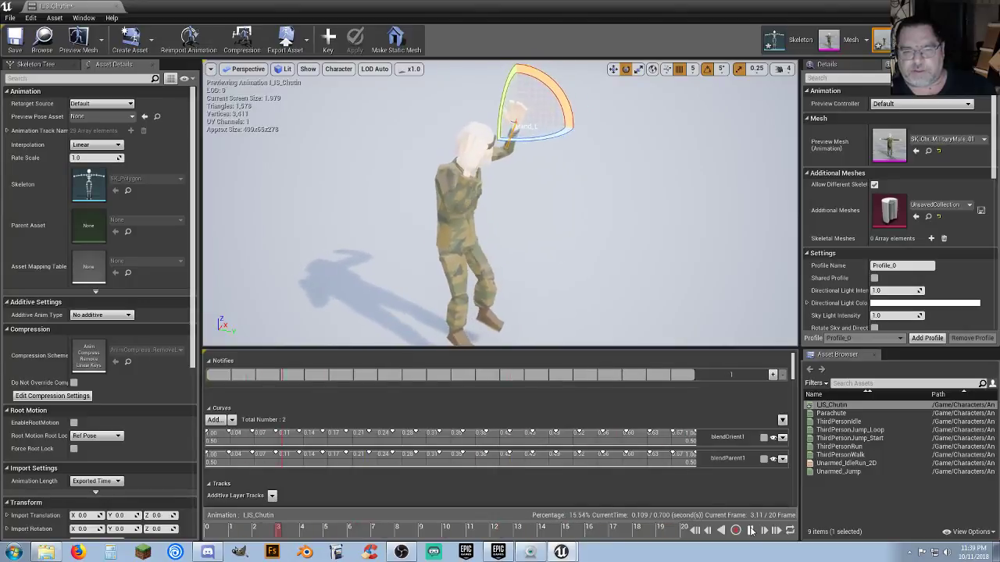
# Step: Save the LIS_Chutin animation and close its editor
pyautogui.click(15, 41)
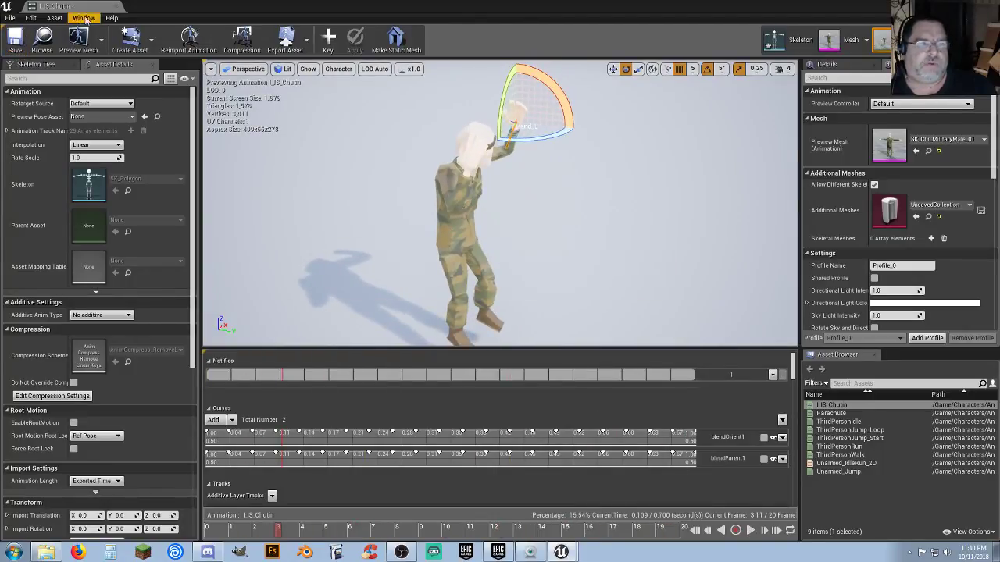
pyautogui.click(116, 7)
pyautogui.click(428, 450)
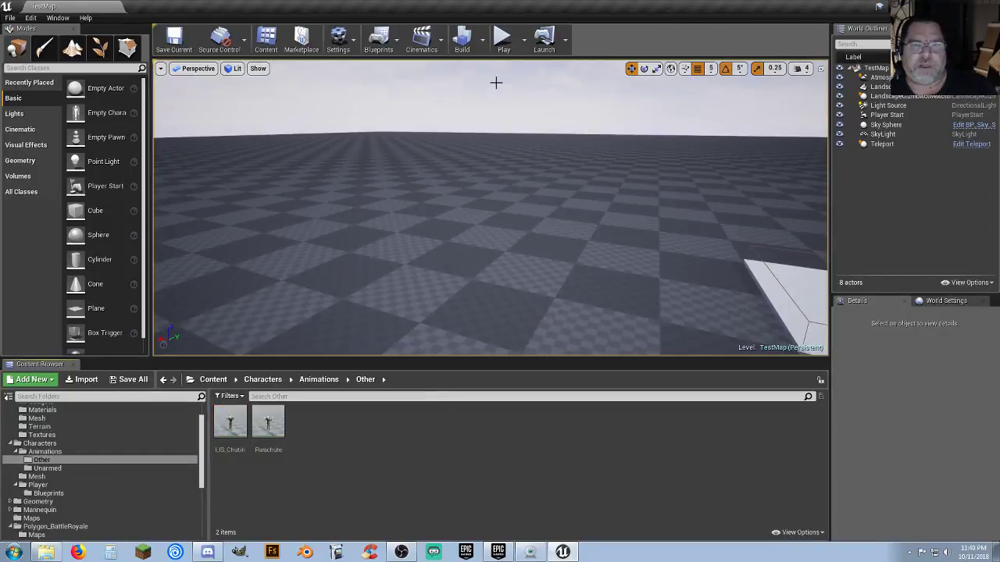
# Step: Play-test TestMap by using the teleport pad and gliding down to check the parachute pose, and stop the session
pyautogui.click(504, 39)
pyautogui.press('w')
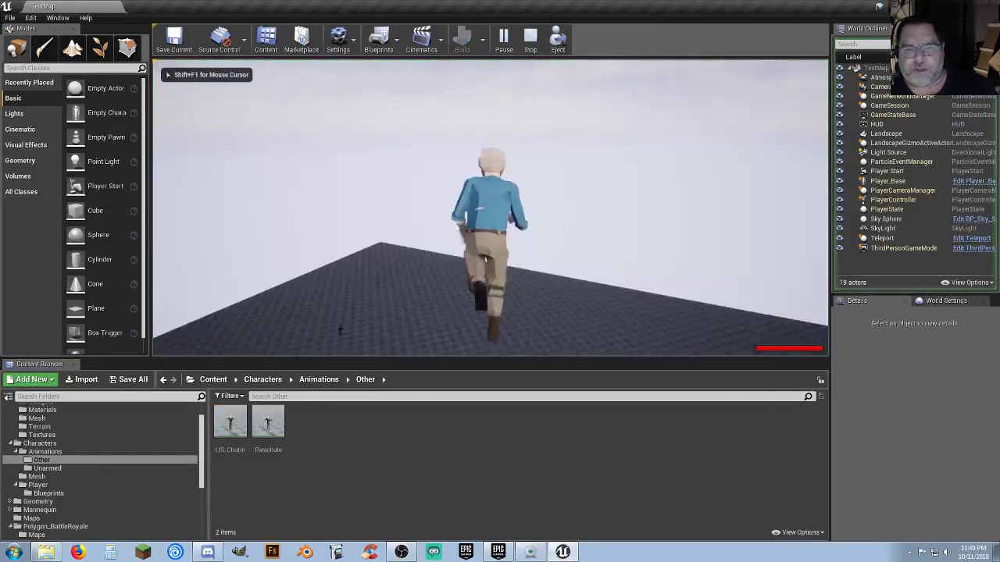
pyautogui.press('d')
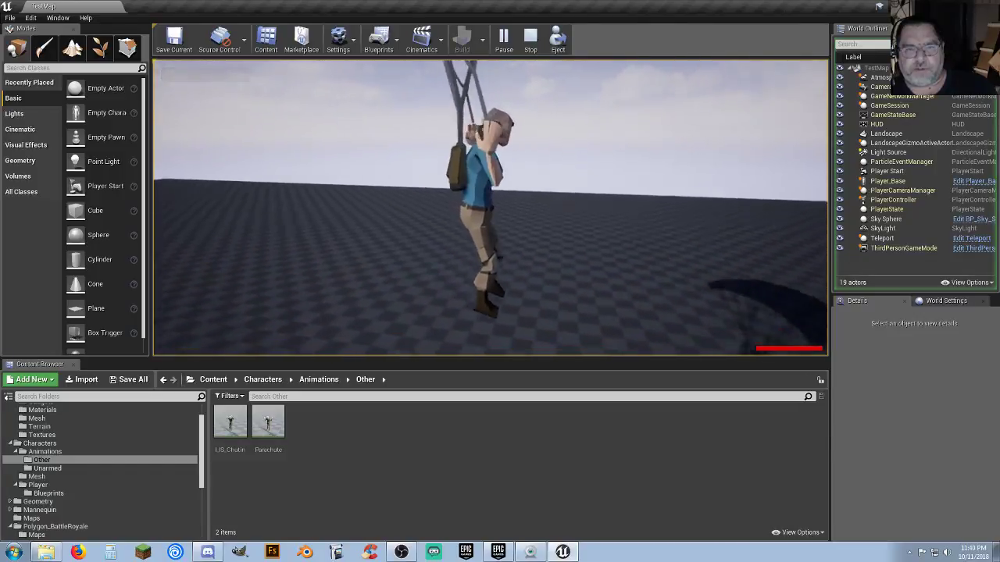
pyautogui.press('w')
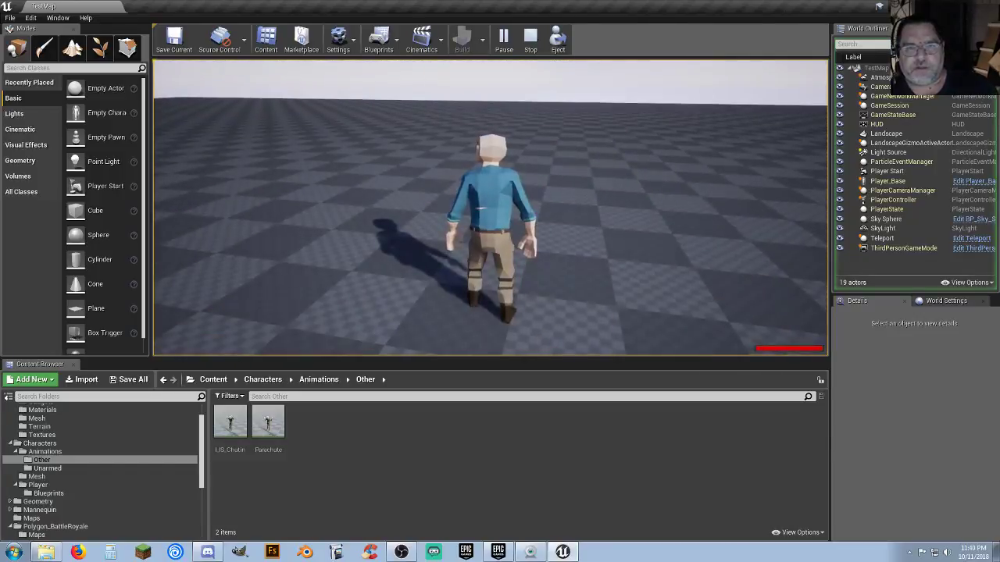
pyautogui.press('Escape')
# Step: Open the Parachute animation from the Other folder, pause its playback and set the timeline to frame 0
pyautogui.doubleClick(271, 431)
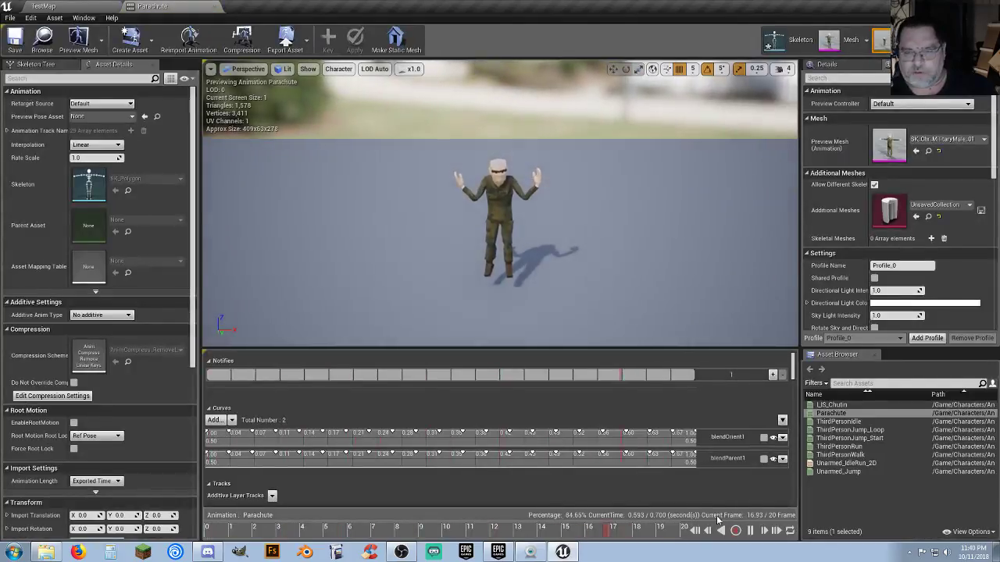
pyautogui.click(750, 532)
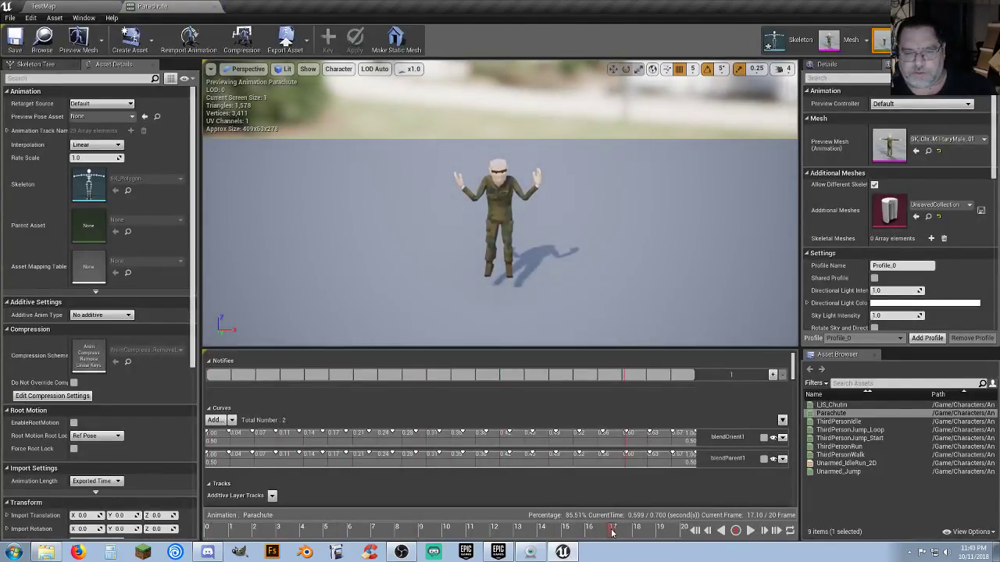
pyautogui.moveTo(613, 532); pyautogui.dragTo(206, 532)
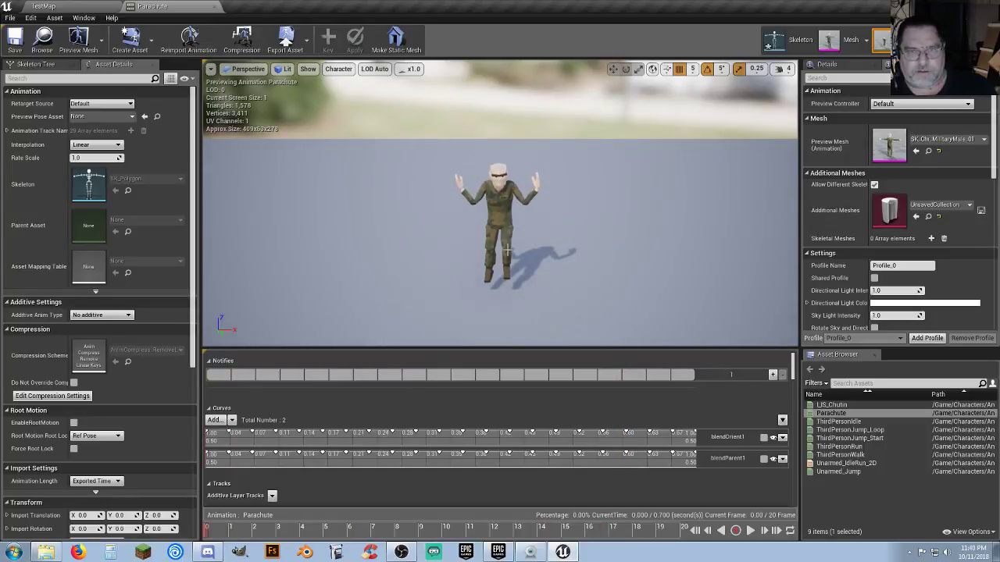
# Step: Rotate the Hand_L and Hand_R bones slightly in the Parachute pose, key the adjustment and close the animation
pyautogui.click(536, 181)
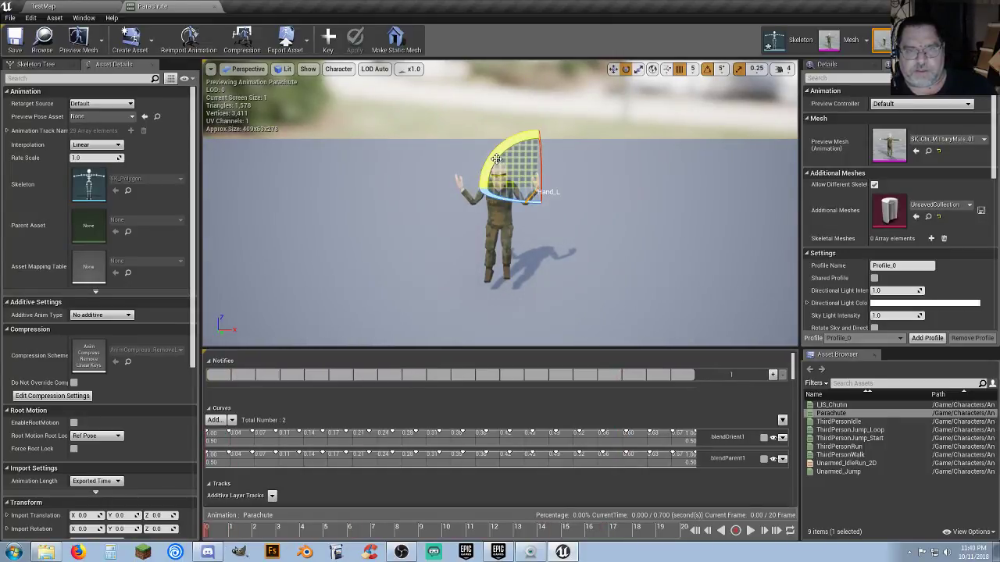
pyautogui.moveTo(498, 157); pyautogui.dragTo(494, 161)
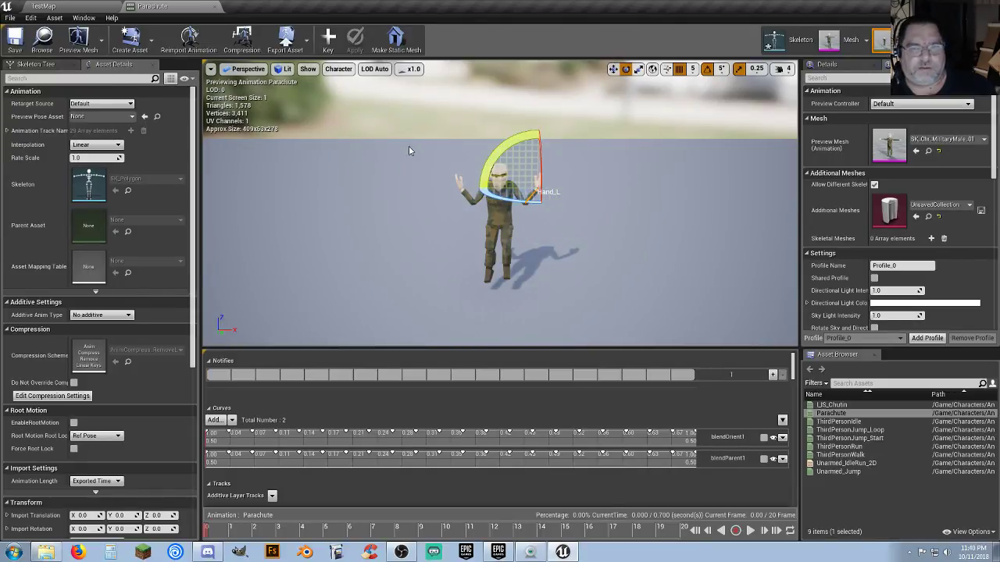
pyautogui.click(459, 181)
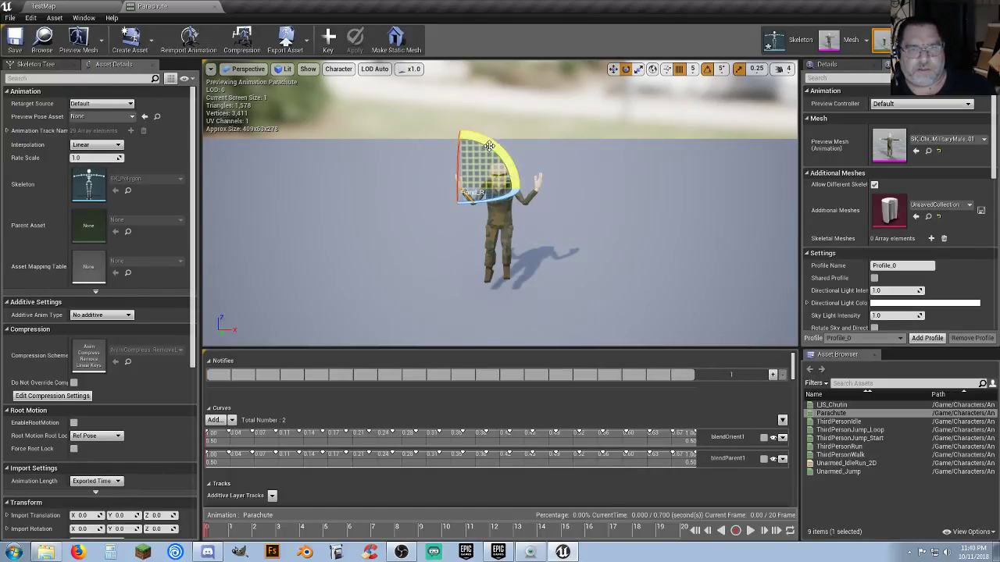
pyautogui.moveTo(490, 147); pyautogui.dragTo(494, 149)
pyautogui.moveTo(525, 197); pyautogui.dragTo(537, 204)
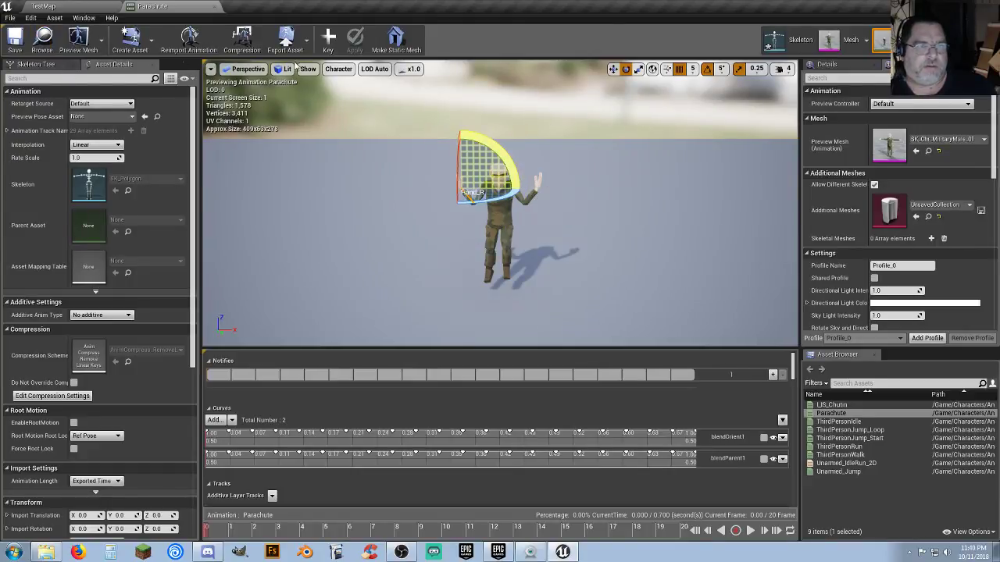
pyautogui.click(328, 48)
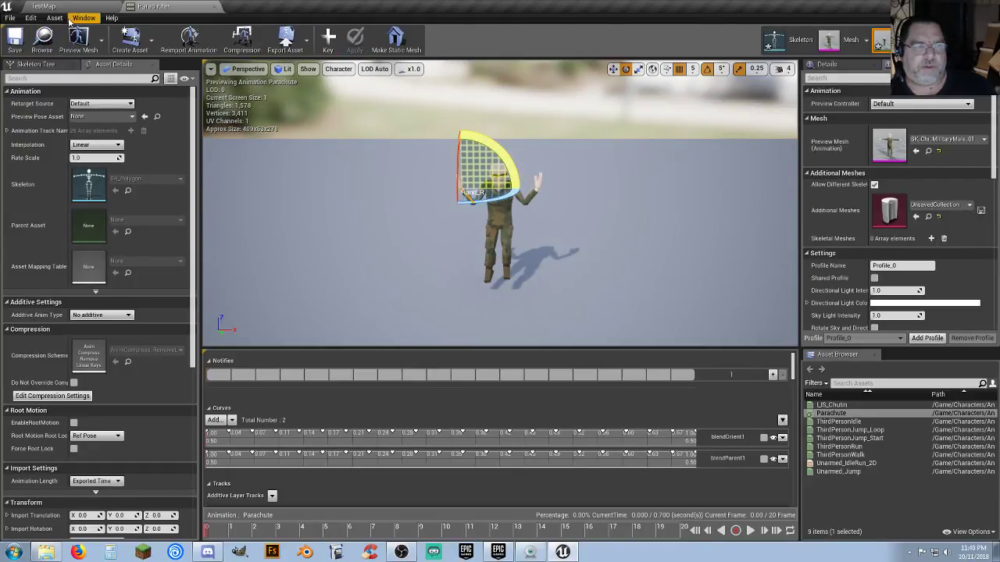
pyautogui.click(215, 8)
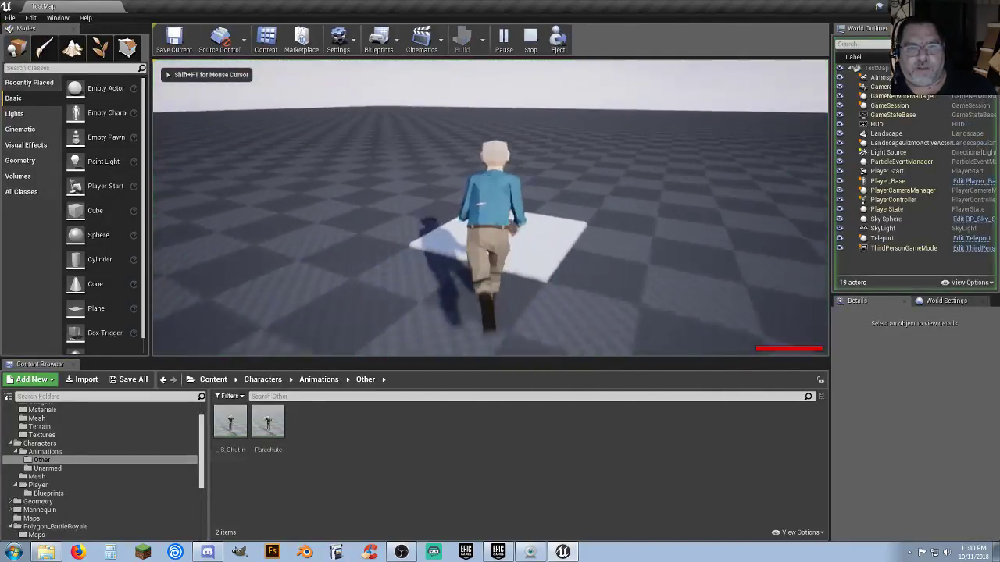
# Step: Play-test the parachute descent in TestMap to check the adjusted hands against the straps, and stop the session
pyautogui.press('space')
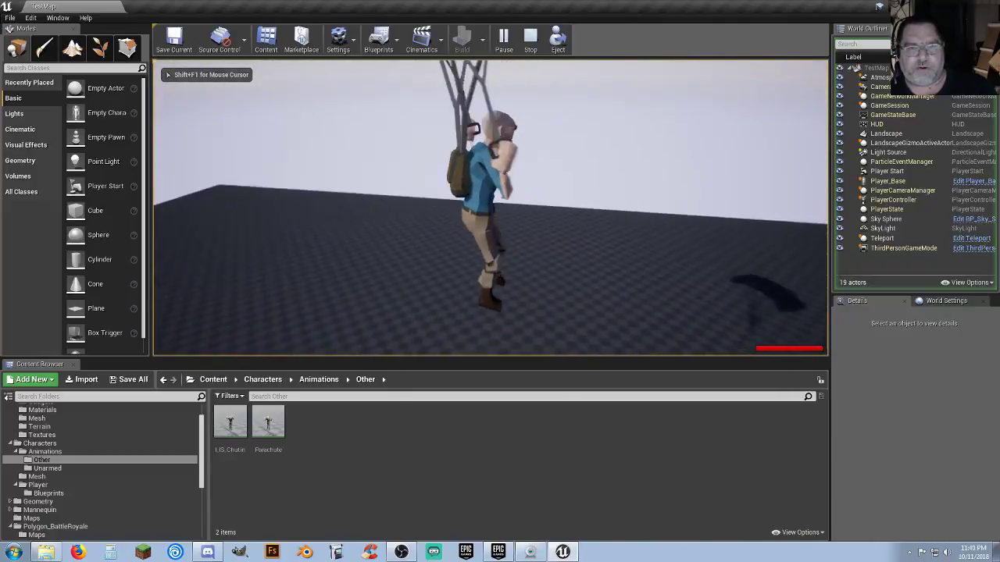
pyautogui.press('w')
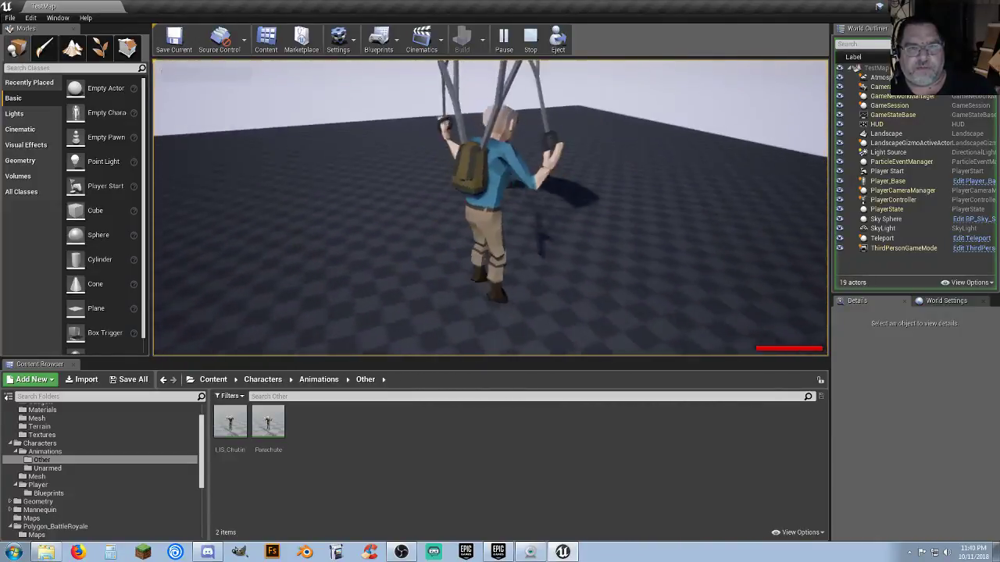
pyautogui.press('Escape')
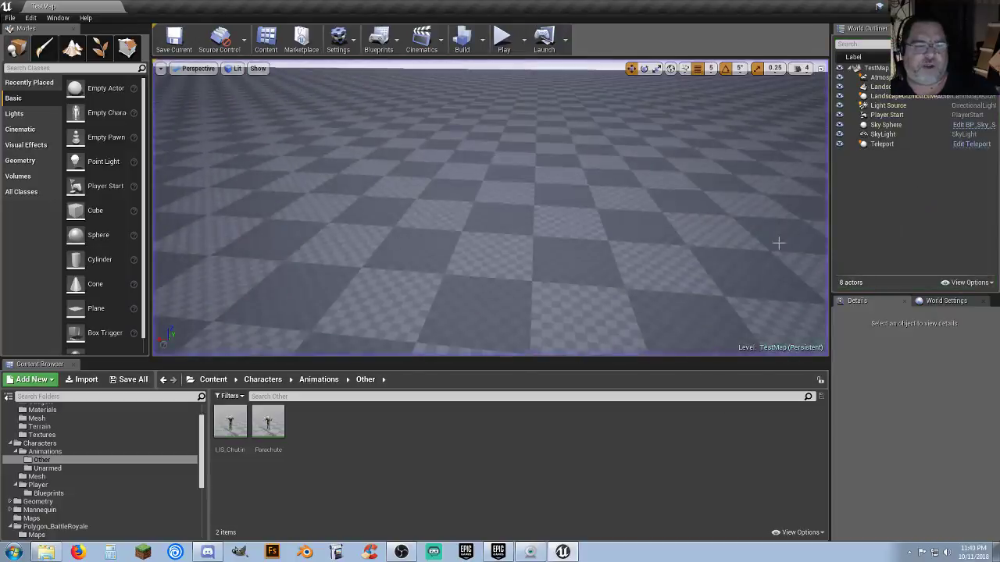
# Step: Open the Parachute animation to check its pose, close it, and save all modified content
pyautogui.doubleClick(268, 426)
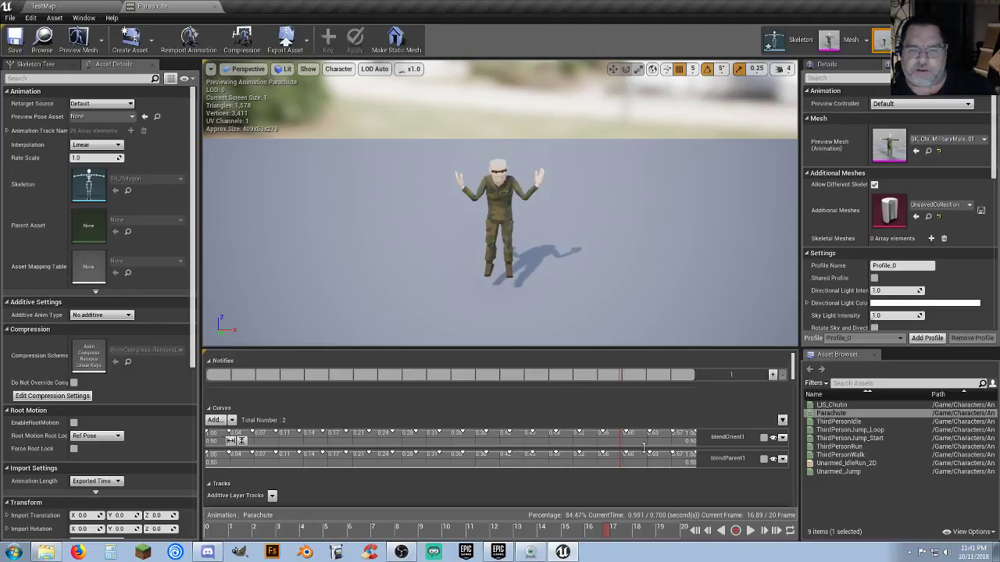
pyautogui.click(215, 6)
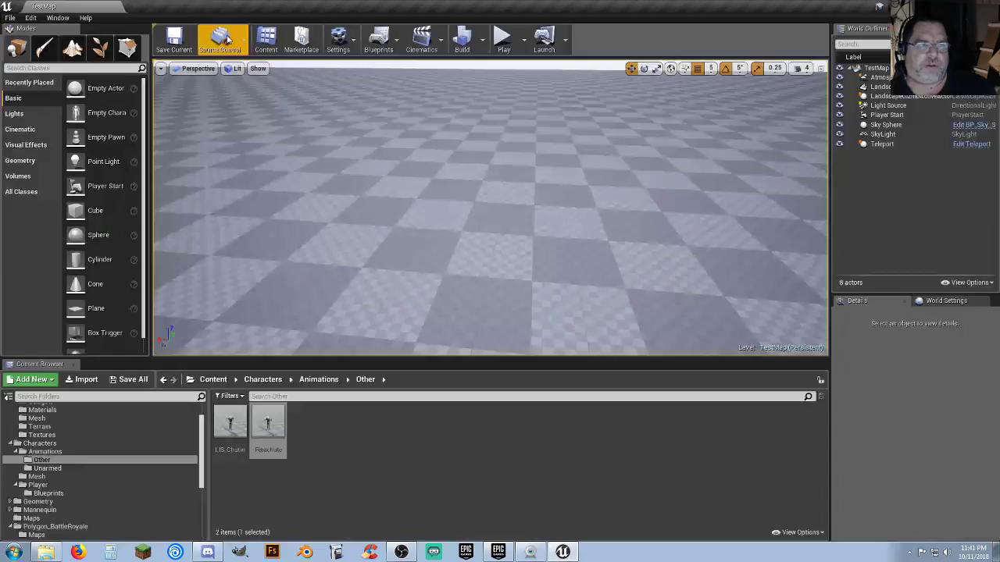
pyautogui.click(131, 381)
pyautogui.click(594, 372)
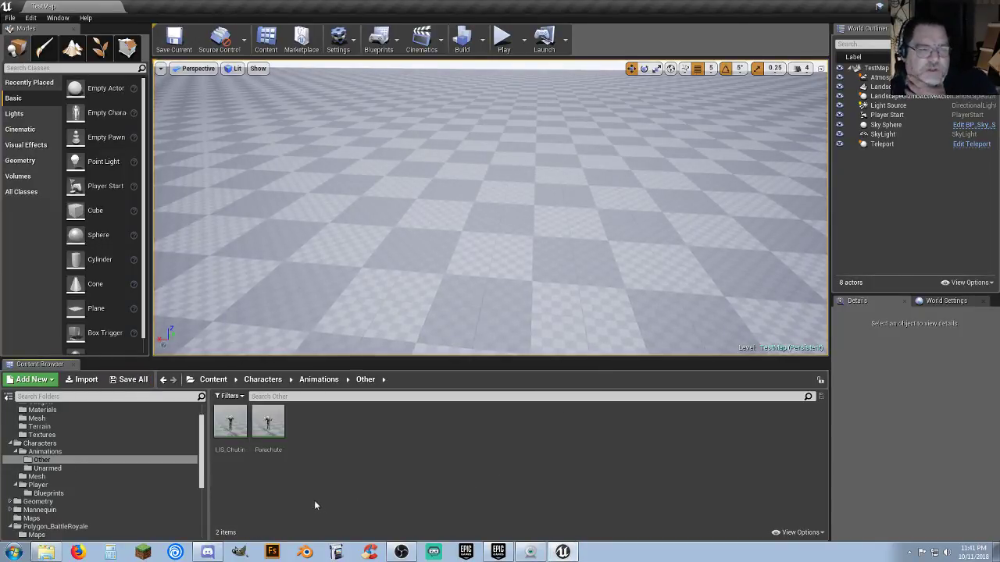
# Step: Place the SK_Veh_Plane_01 mesh from the Polygon_BattleRoyale Vehicles folder on the TestMap ground near the player start
pyautogui.moveTo(404, 236); pyautogui.dragTo(309, 160, button='right')
pyautogui.moveTo(405, 183); pyautogui.dragTo(361, 219, button='right')
pyautogui.scroll(-3, 72, 499)
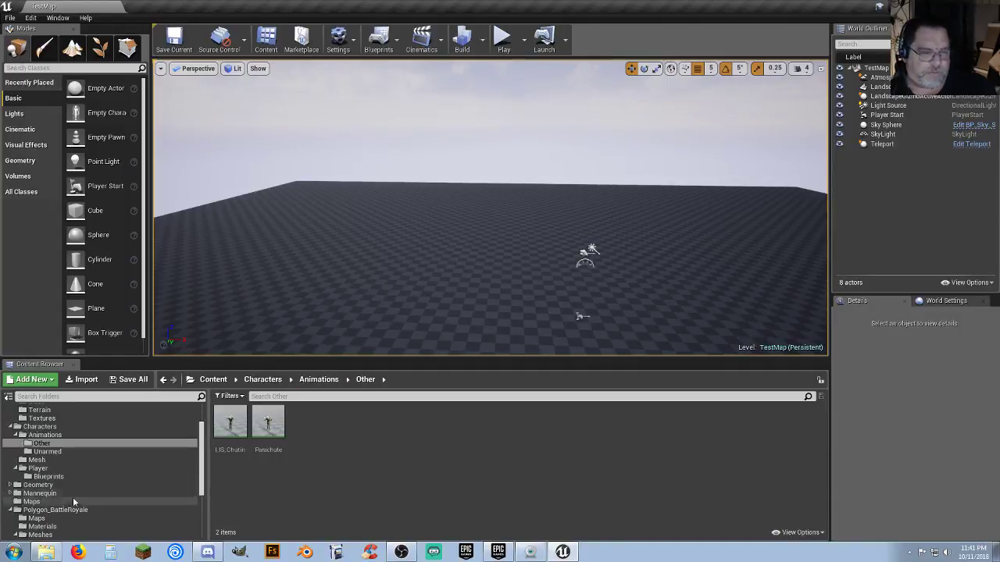
pyautogui.scroll(-2, 72, 501)
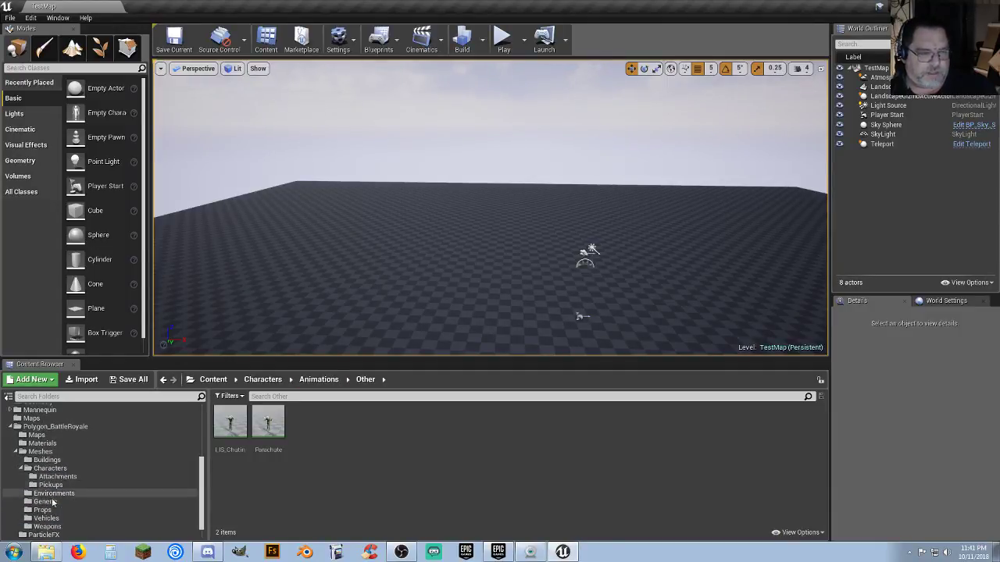
pyautogui.click(21, 468)
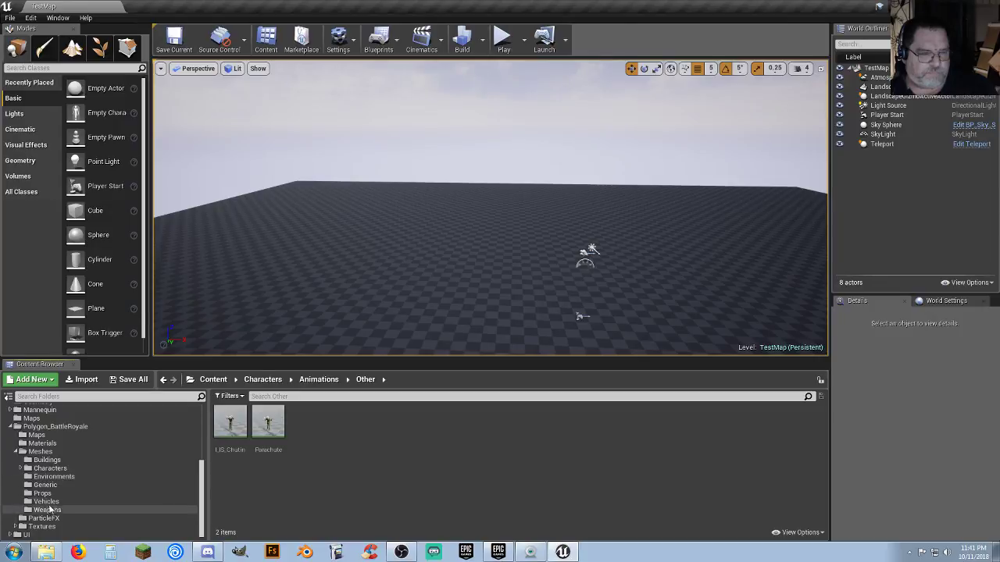
pyautogui.click(47, 502)
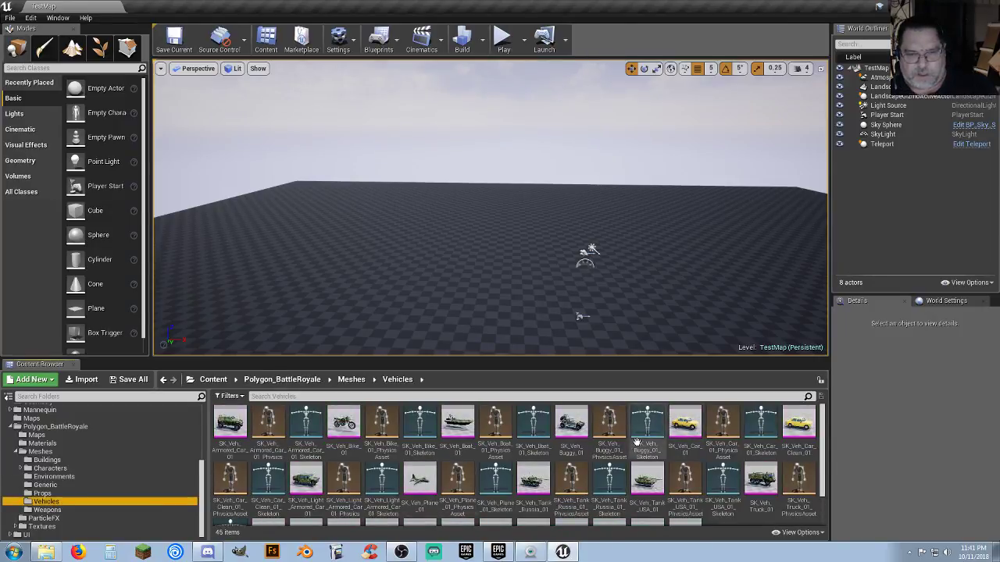
pyautogui.moveTo(422, 482); pyautogui.dragTo(427, 234)
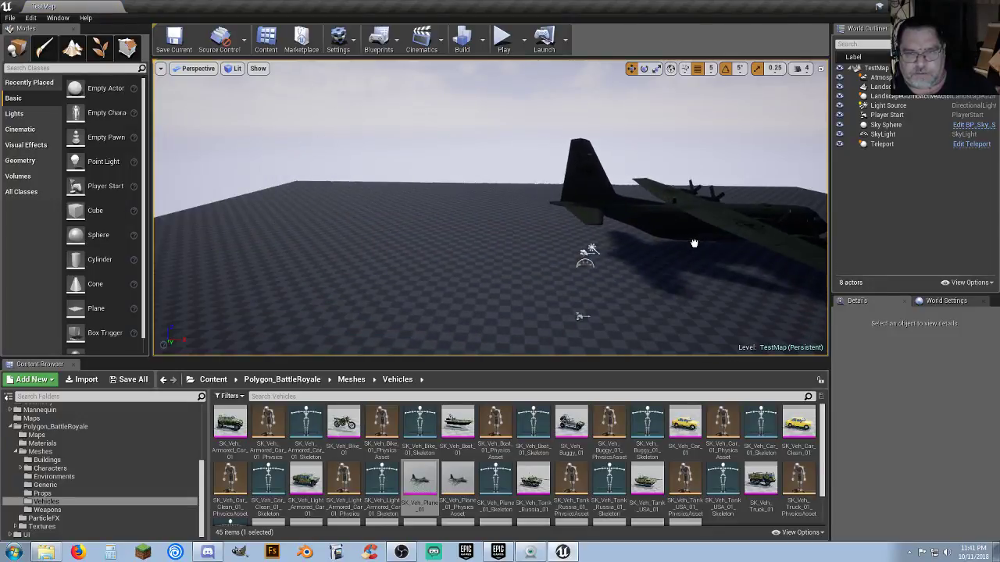
pyautogui.moveTo(664, 229); pyautogui.dragTo(664, 228)
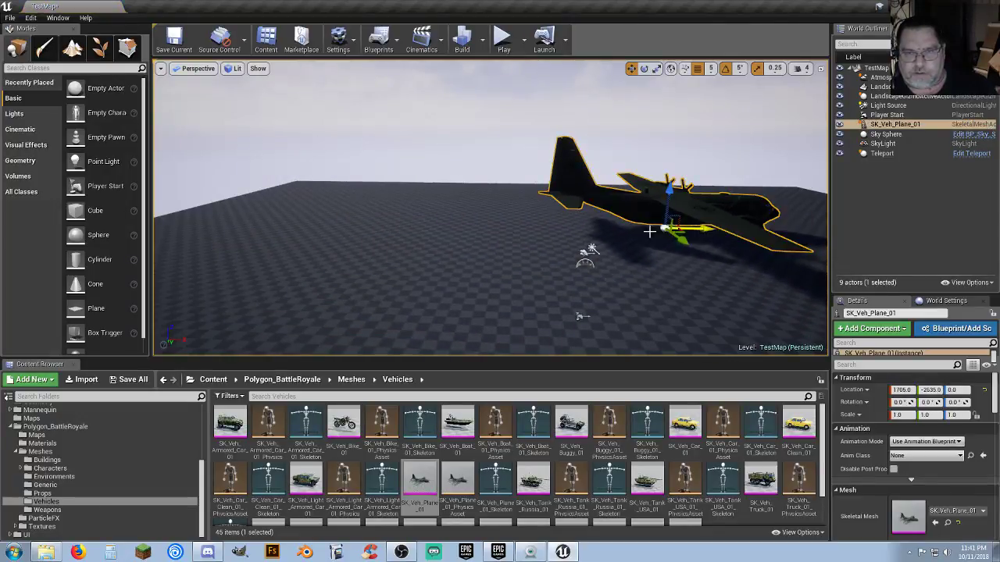
# Step: Play-test TestMap by running around the placed plane to inspect its closed fuselage, and stop the session
pyautogui.click(506, 39)
pyautogui.press('w')
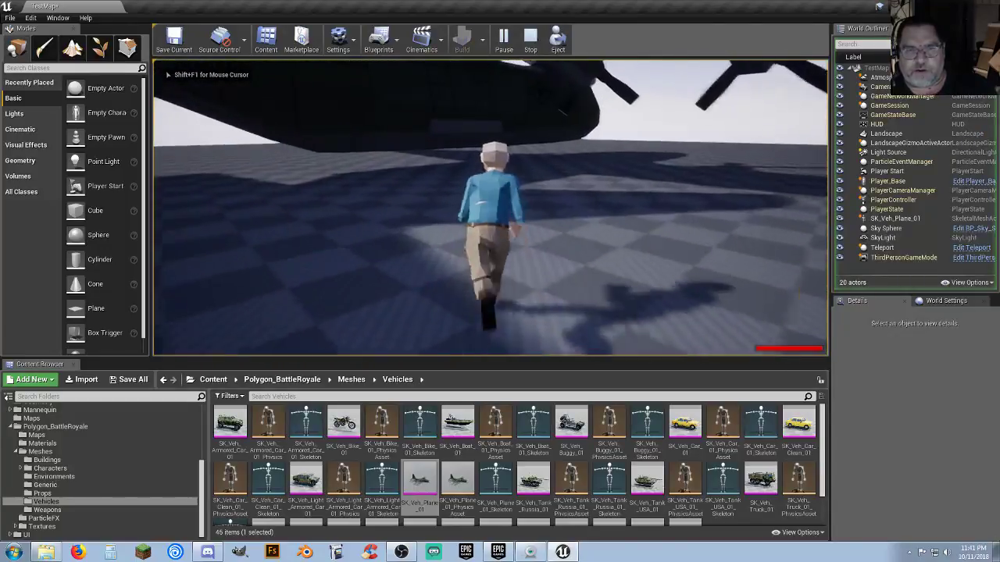
pyautogui.press('a')
pyautogui.press('d')
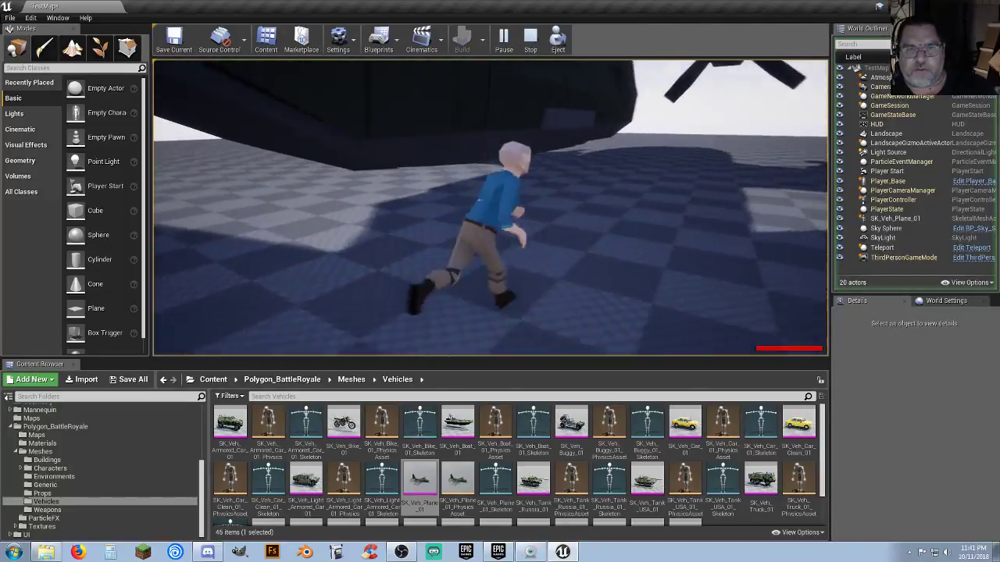
pyautogui.press('w')
pyautogui.press('d')
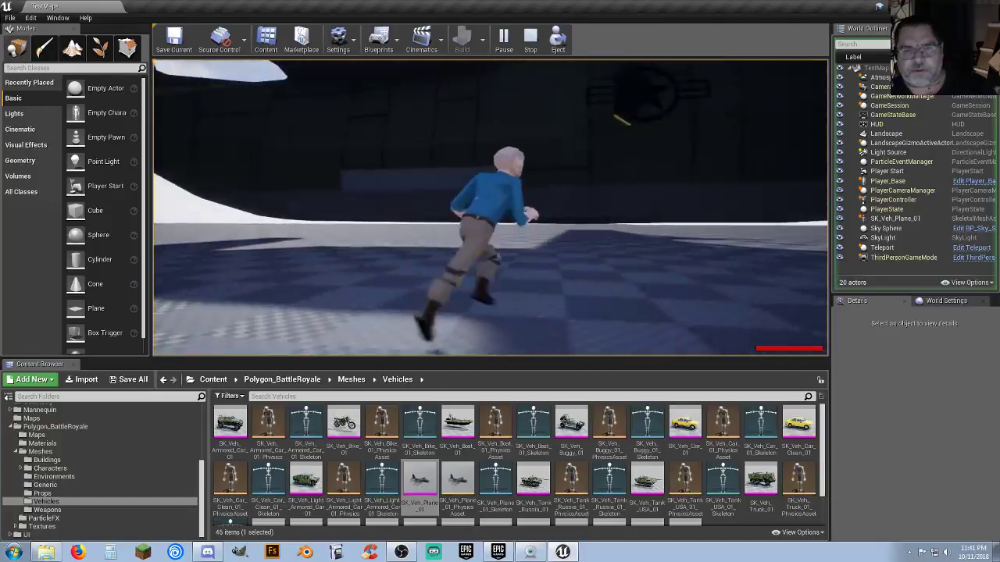
pyautogui.press('a')
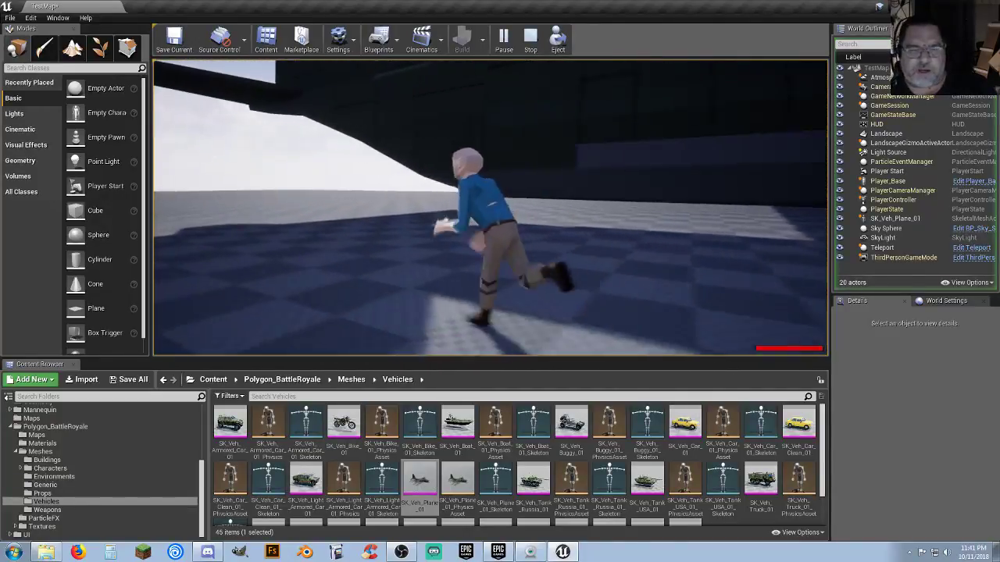
pyautogui.press('w')
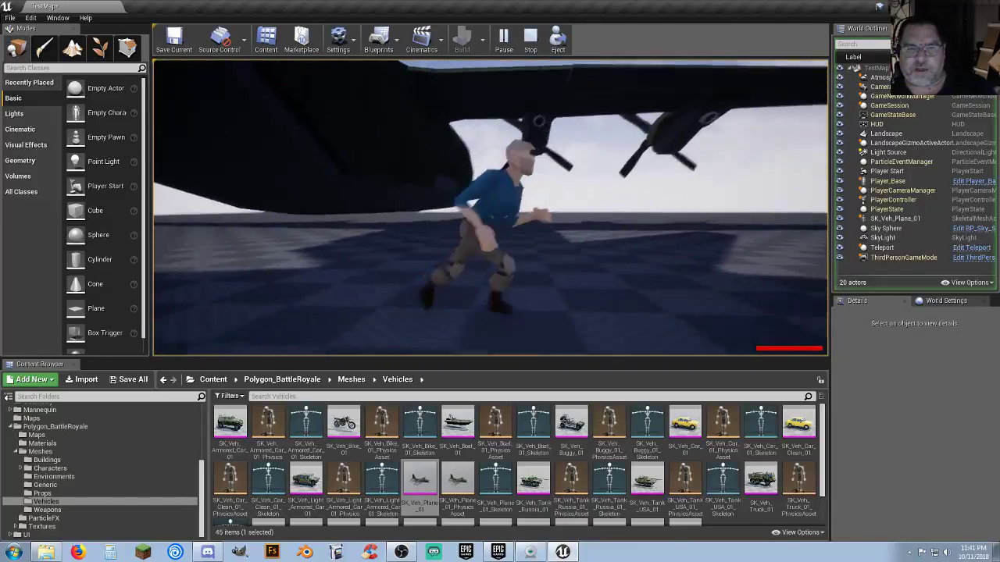
pyautogui.press('Escape')
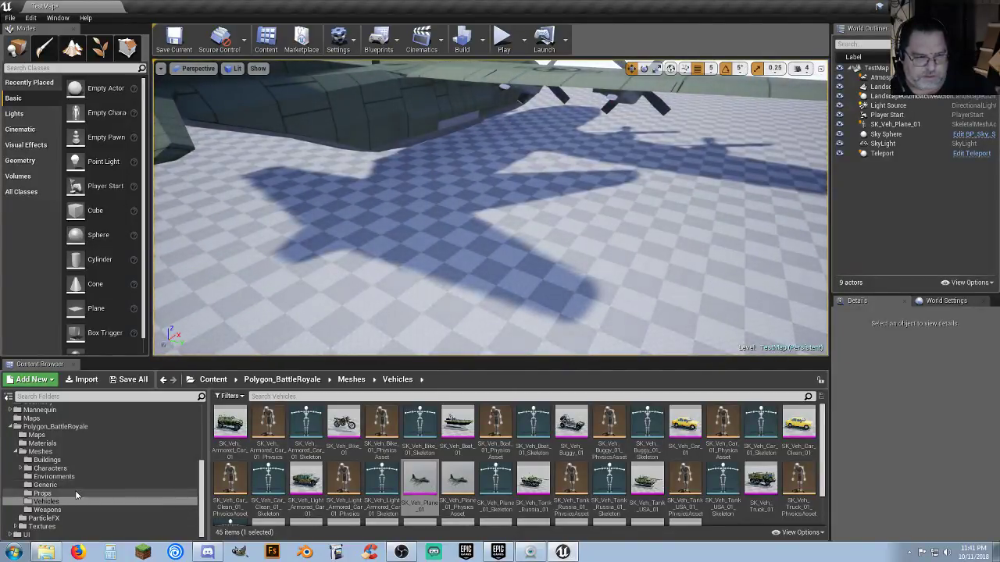
pyautogui.scroll(5, 73, 492)
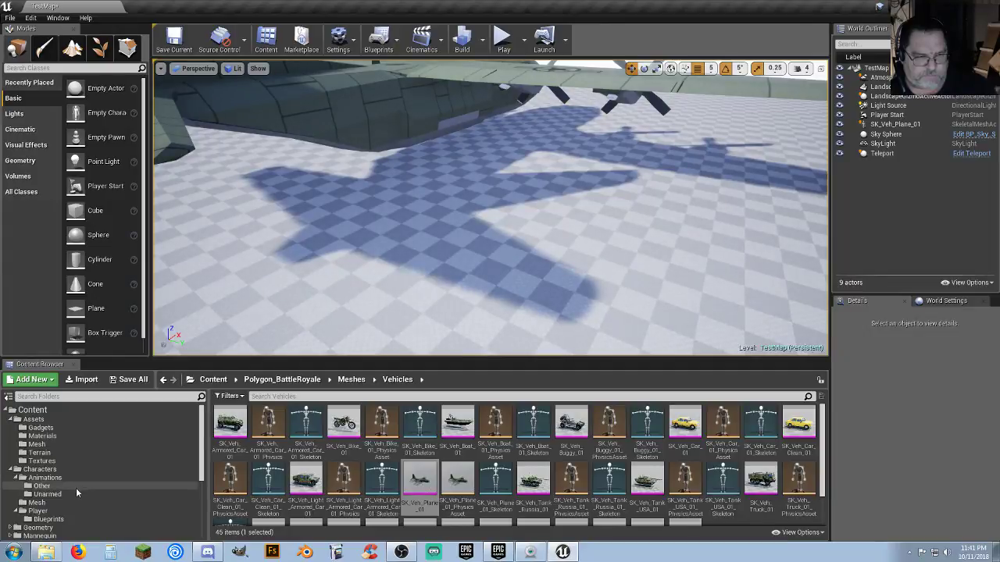
pyautogui.click(45, 461)
pyautogui.click(52, 454)
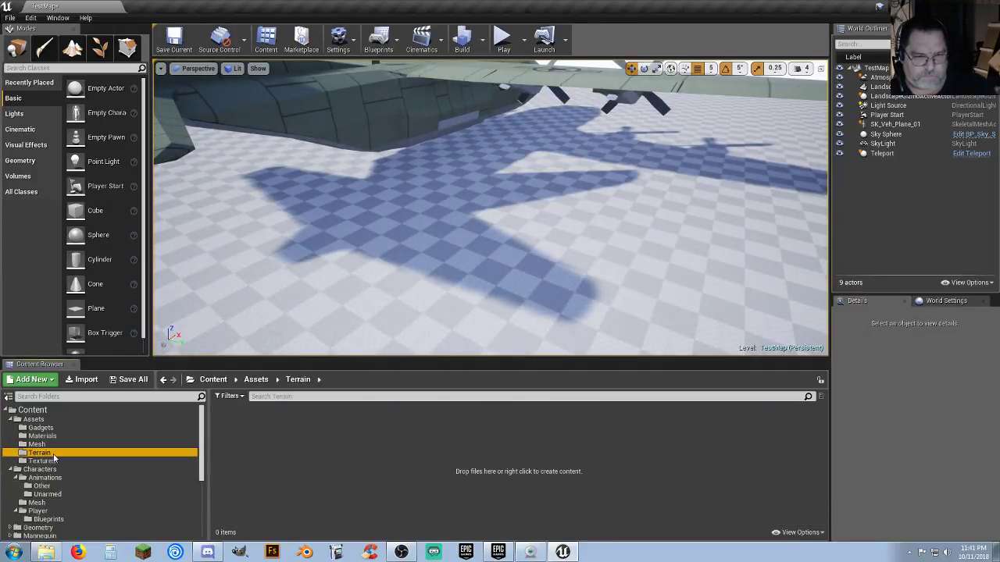
pyautogui.scroll(-5, 75, 485)
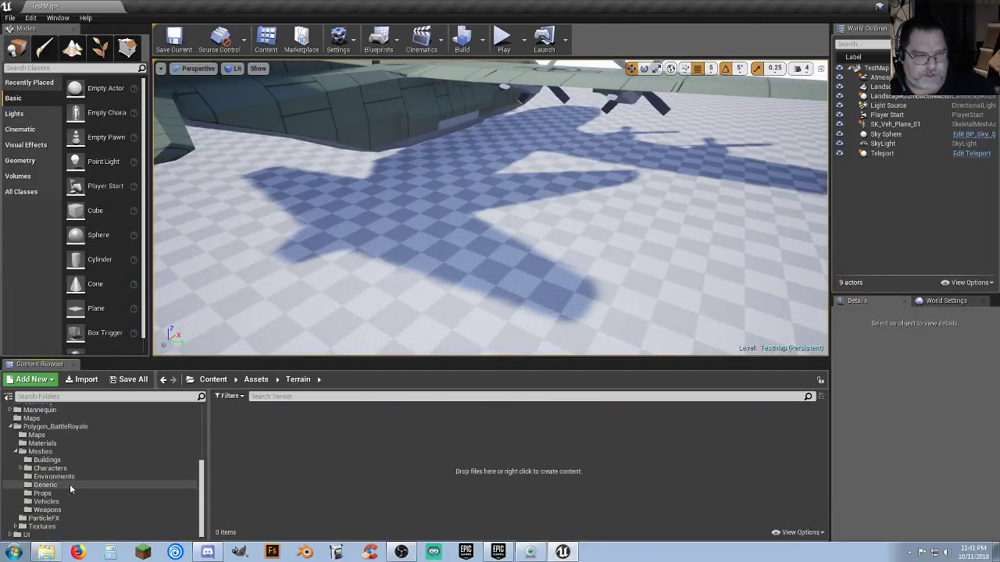
pyautogui.scroll(3, 68, 483)
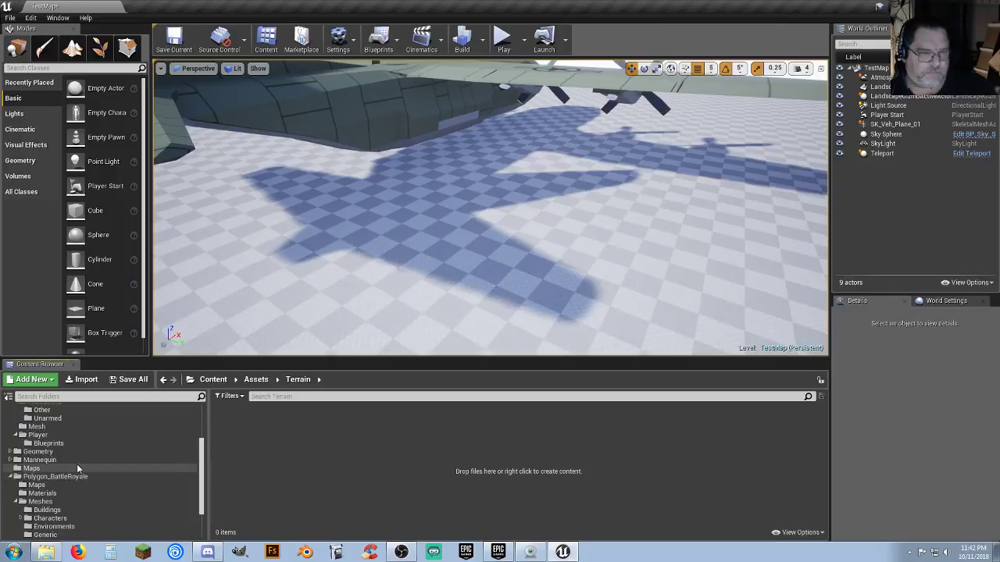
# Step: Delete the SK_Veh_Plane_01 plane from TestMap and save all changes
pyautogui.click(396, 130)
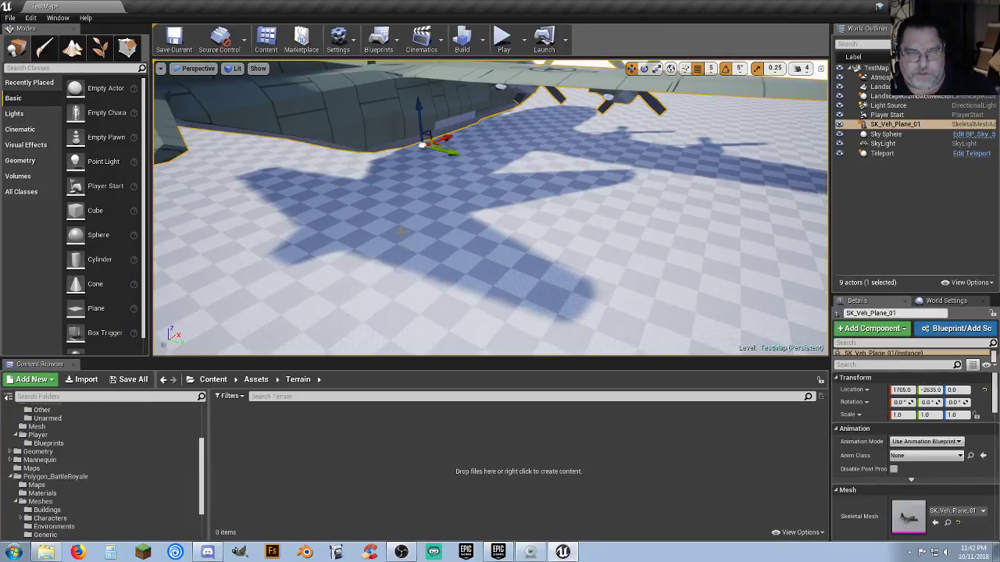
pyautogui.press('Delete')
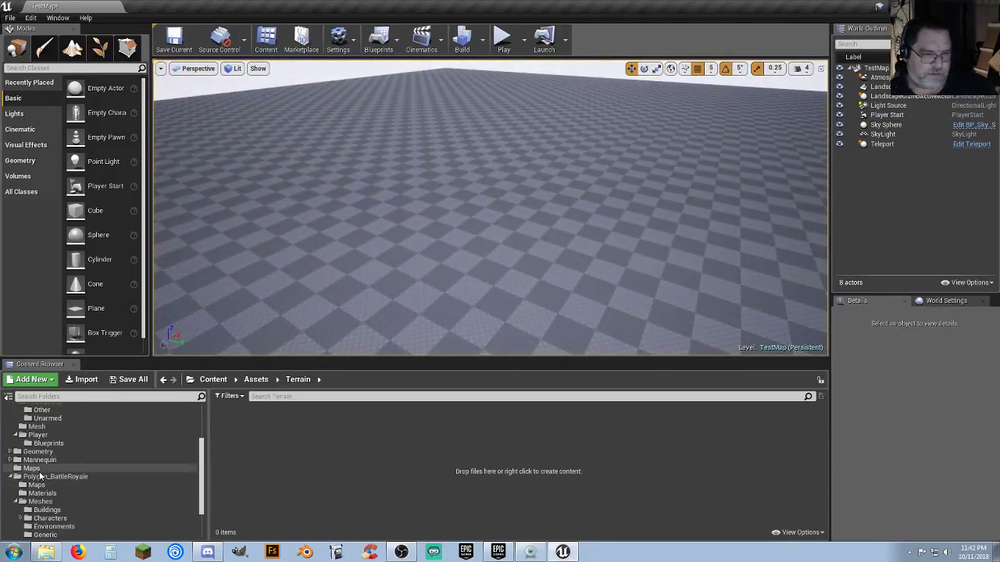
pyautogui.click(179, 470)
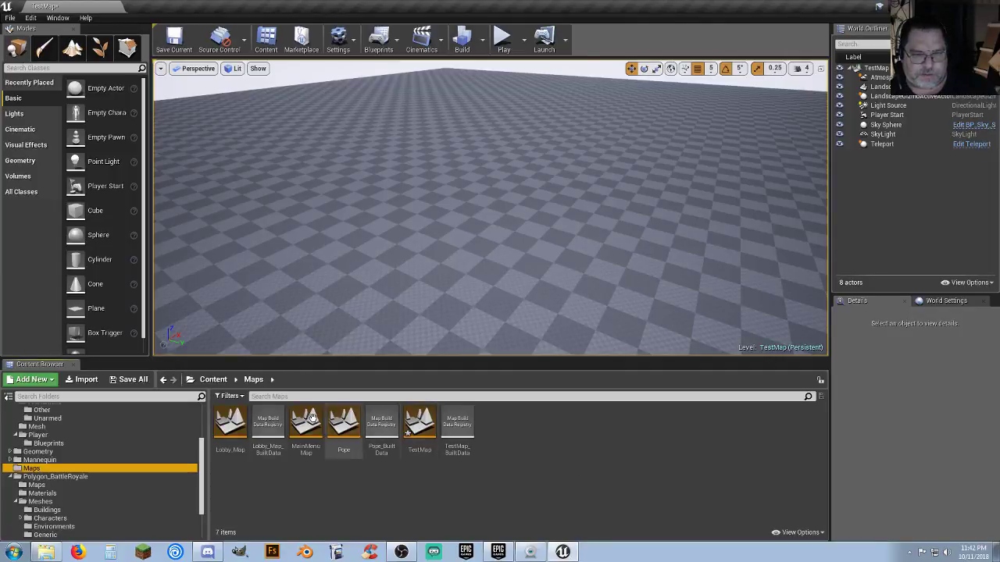
pyautogui.click(130, 379)
pyautogui.click(592, 372)
# Step: Open the Pope level from the Maps folder and view the parked C-130 with its rear ramp
pyautogui.doubleClick(344, 428)
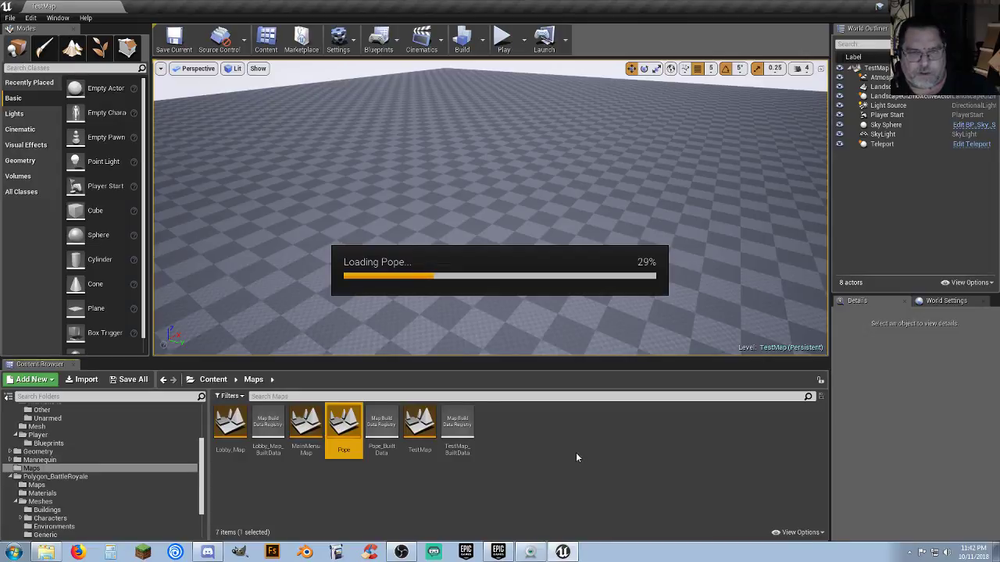
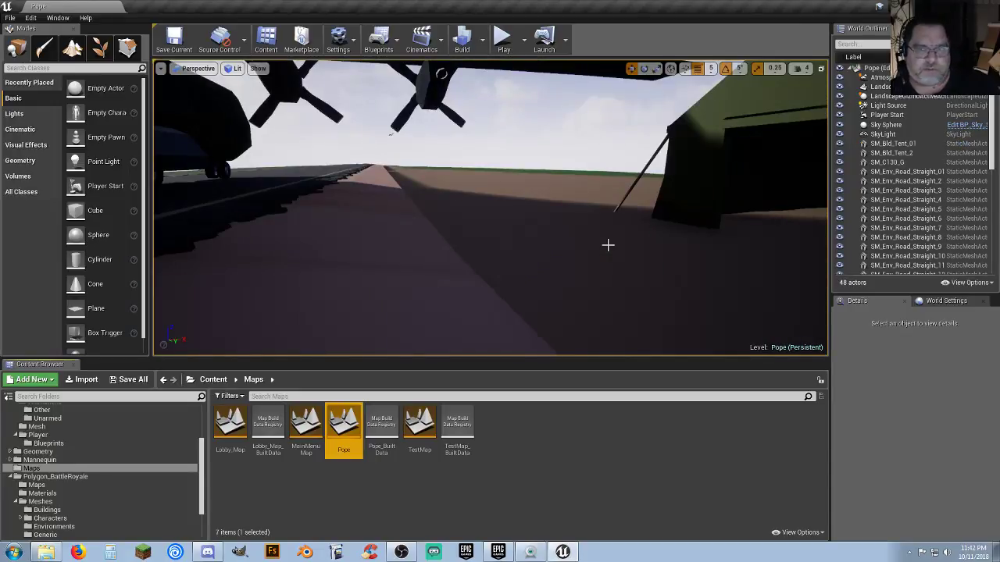
pyautogui.press('s')
pyautogui.moveTo(608, 245); pyautogui.dragTo(604, 242, button='right')
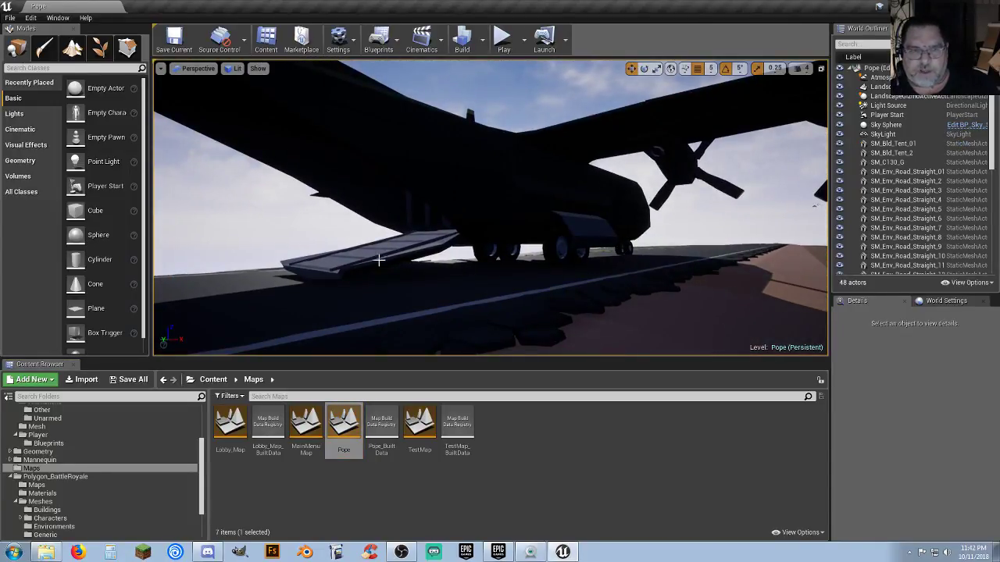
pyautogui.moveTo(586, 277); pyautogui.dragTo(586, 279)
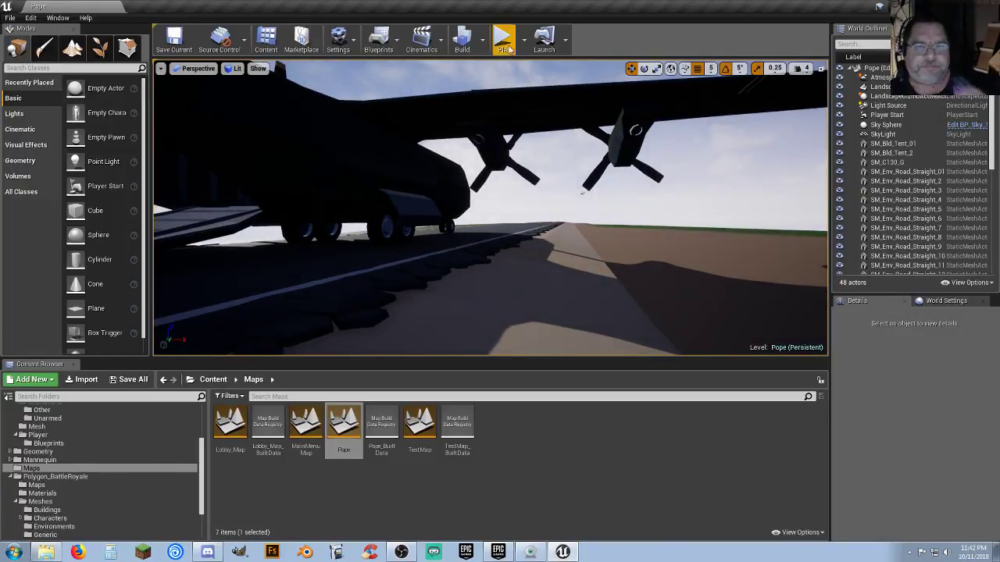
# Step: Play-test the Pope level by running up the C-130's rear ramp, through the cargo bay to its front and back
pyautogui.click(507, 177)
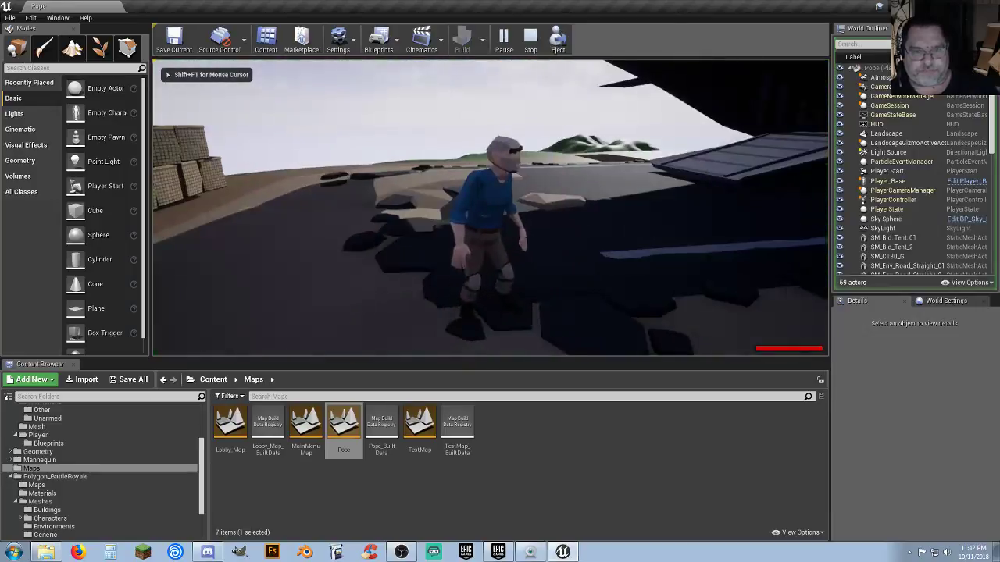
pyautogui.press('w')
pyautogui.press('w')
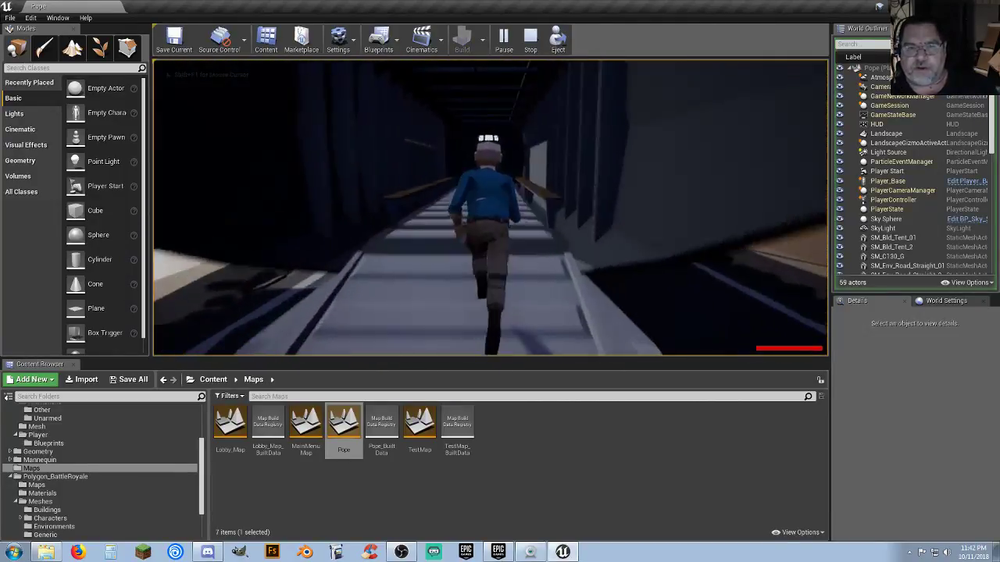
pyautogui.press('w')
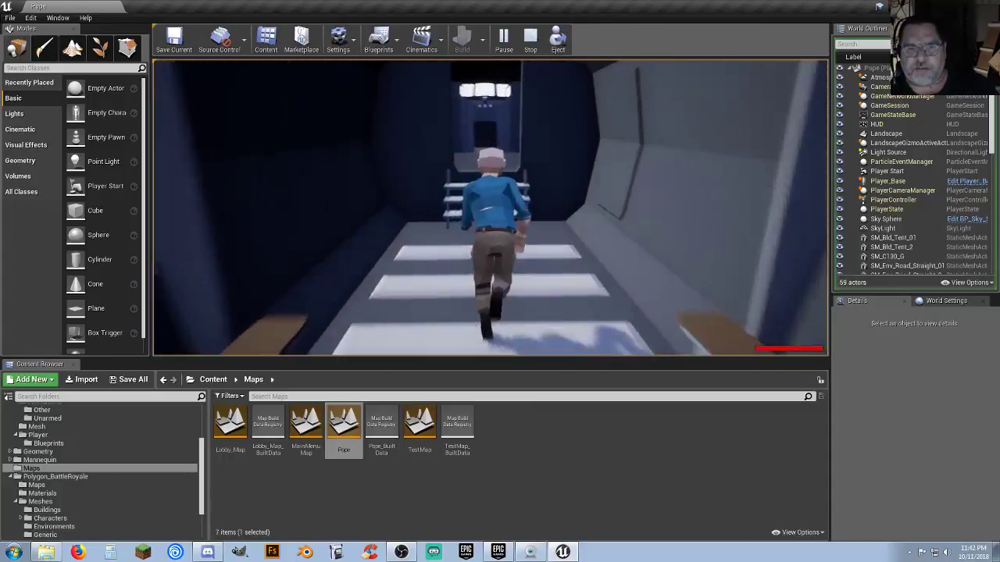
pyautogui.press('w')
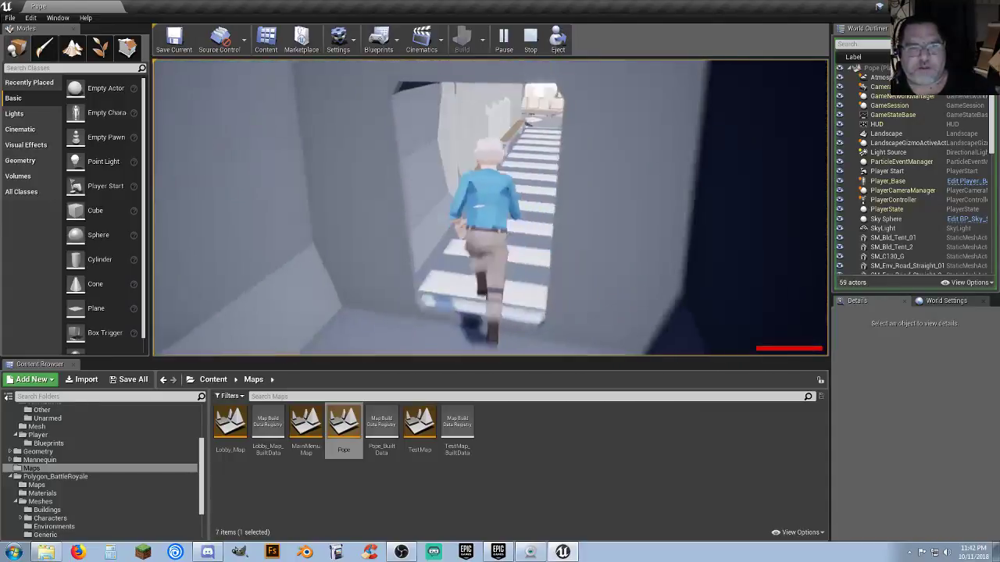
pyautogui.press('w')
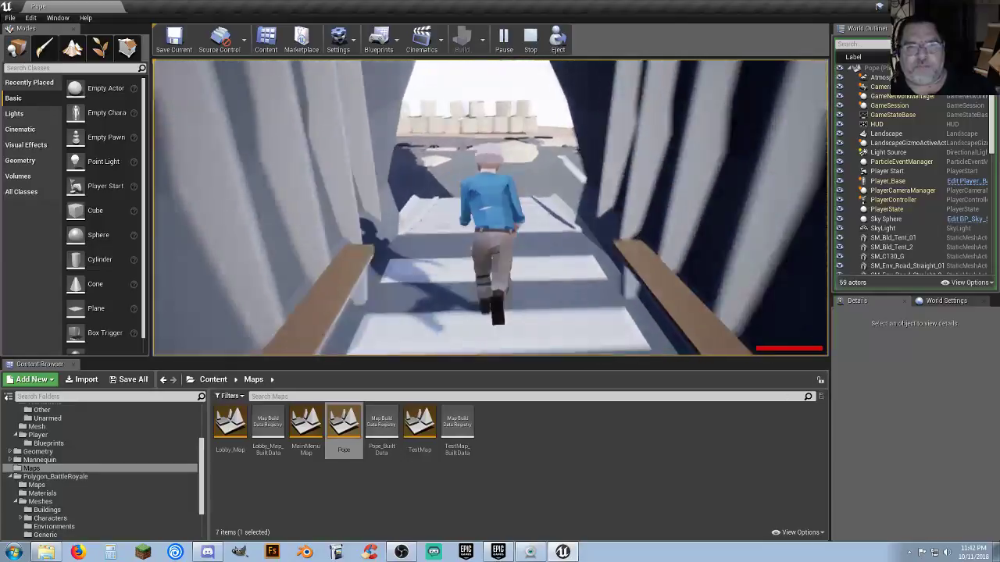
# Step: Run around the C-130's exterior, go up and down its rear ramp once more, and stop the play session
pyautogui.press('w')
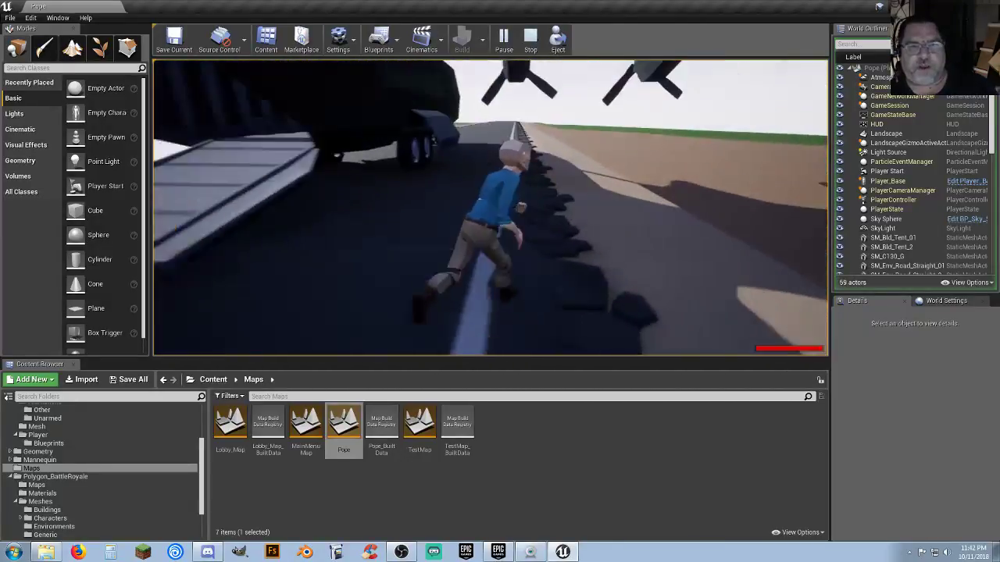
pyautogui.press('w')
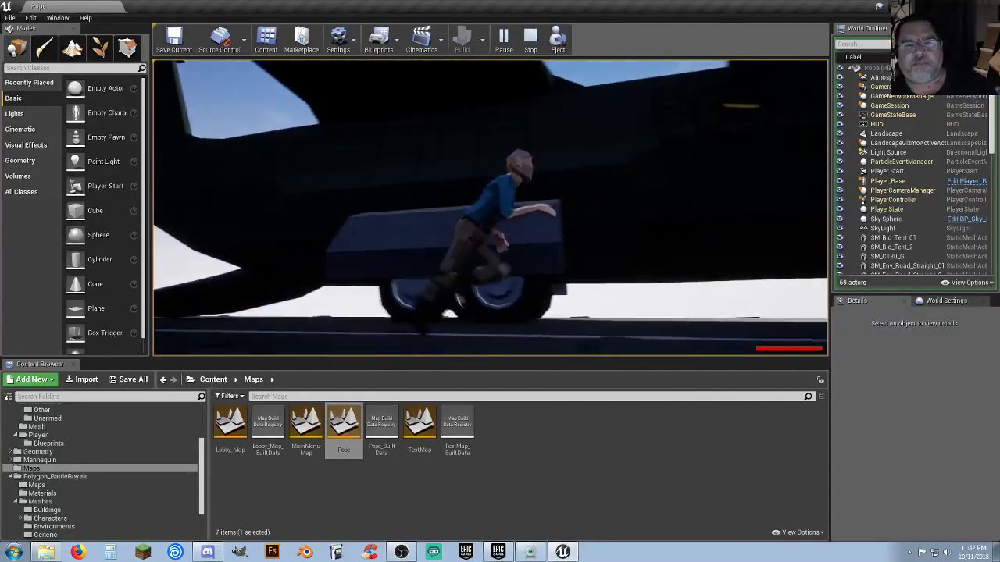
pyautogui.press('w')
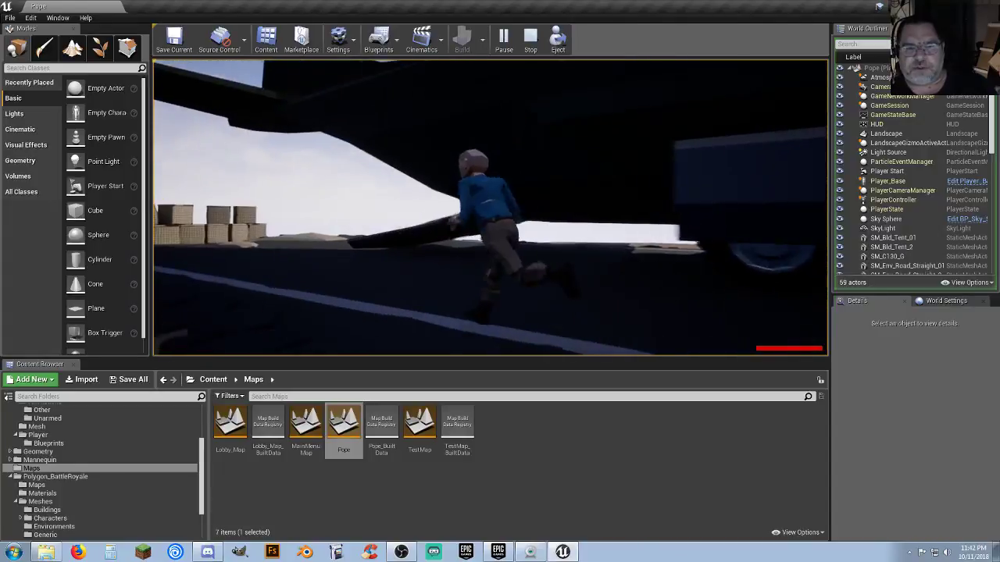
pyautogui.press('w')
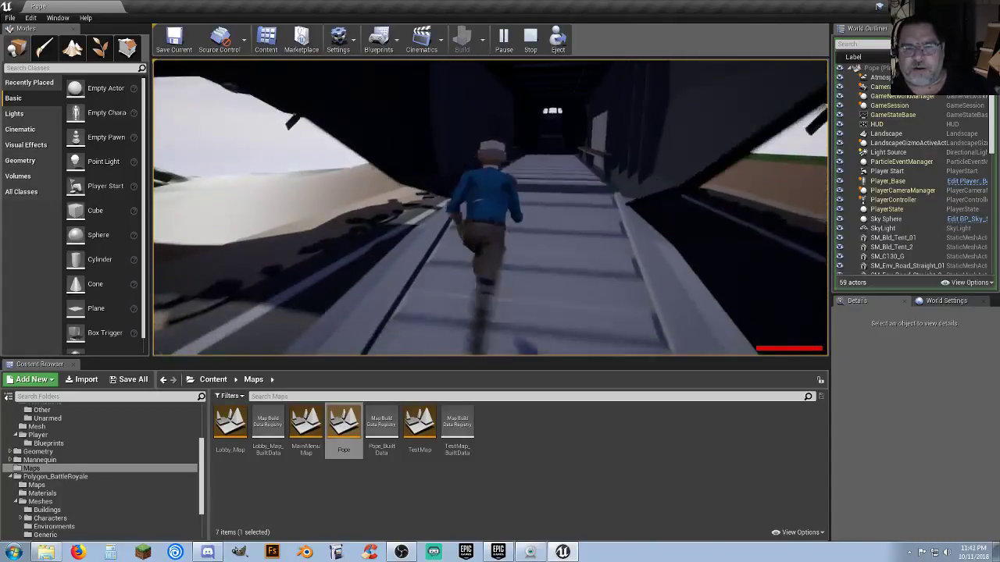
pyautogui.press('w')
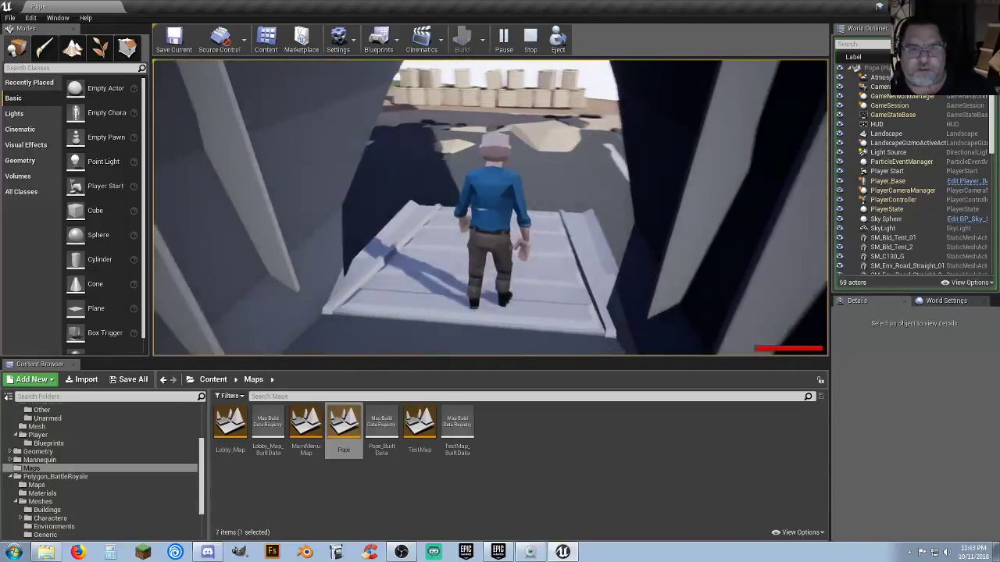
pyautogui.press('s')
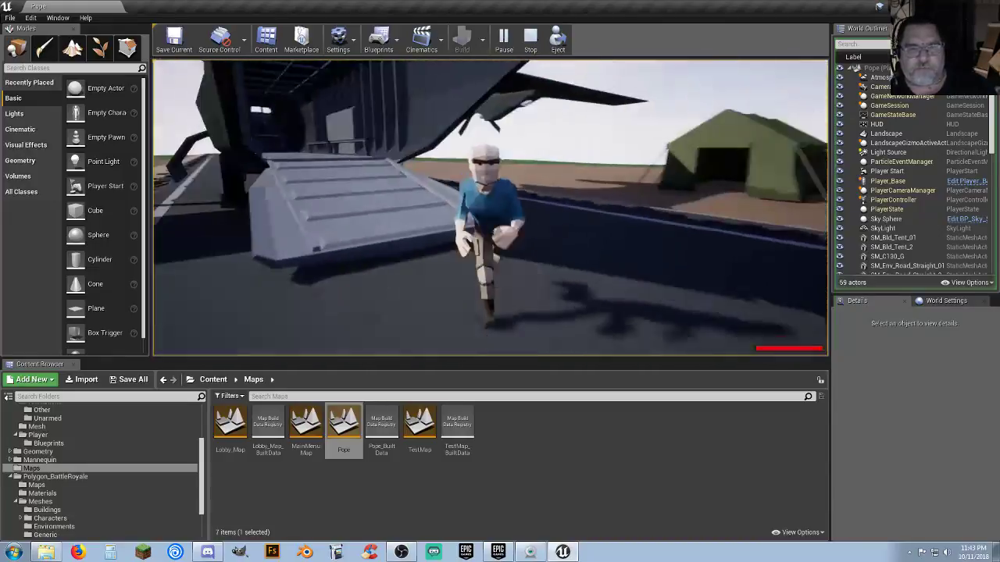
pyautogui.press('d')
pyautogui.press('Escape')
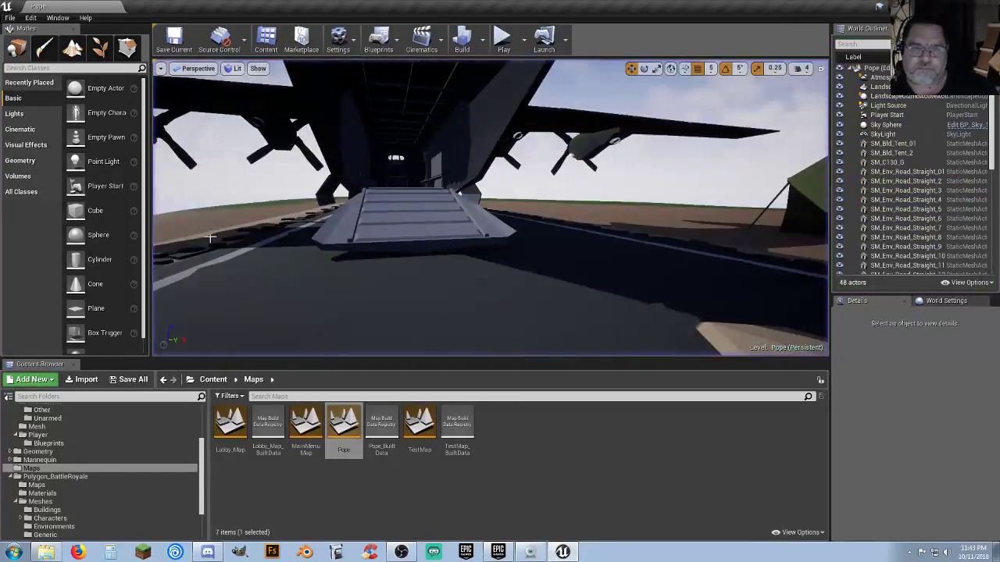
# Step: Open the TestMap level from the Maps folder and frame the area around the player start and teleport pad
pyautogui.scroll(2, 102, 472)
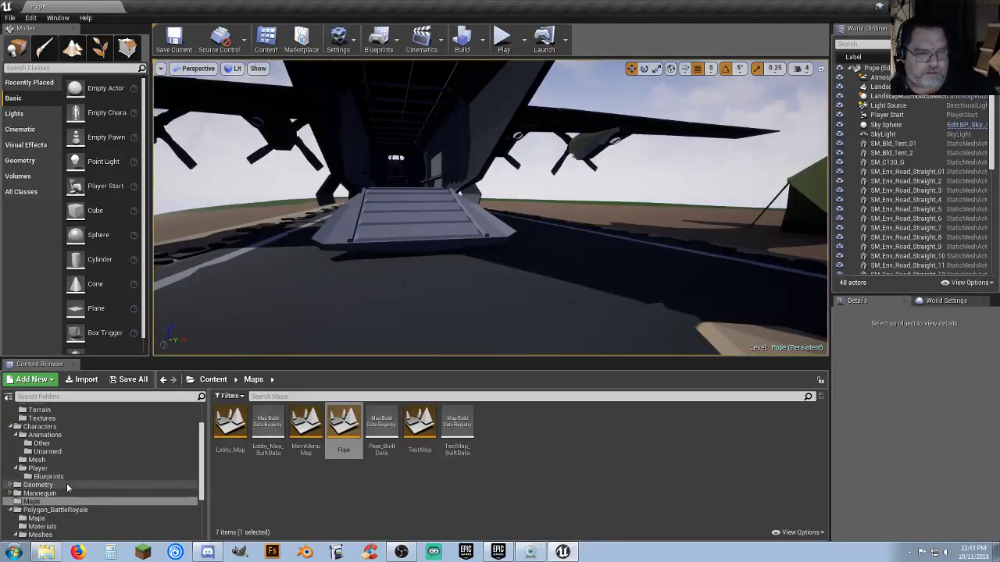
pyautogui.scroll(-3, 67, 482)
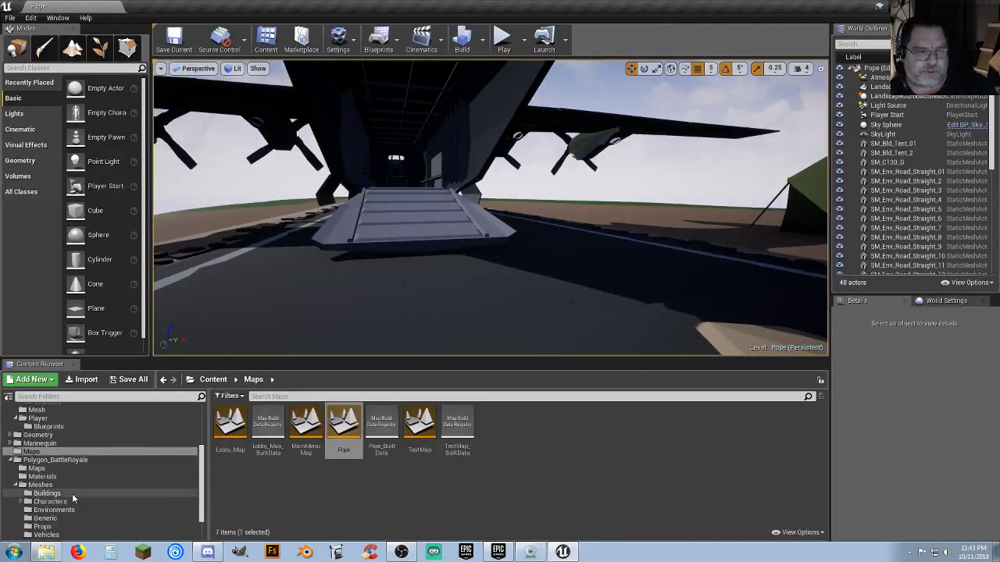
pyautogui.scroll(2, 56, 462)
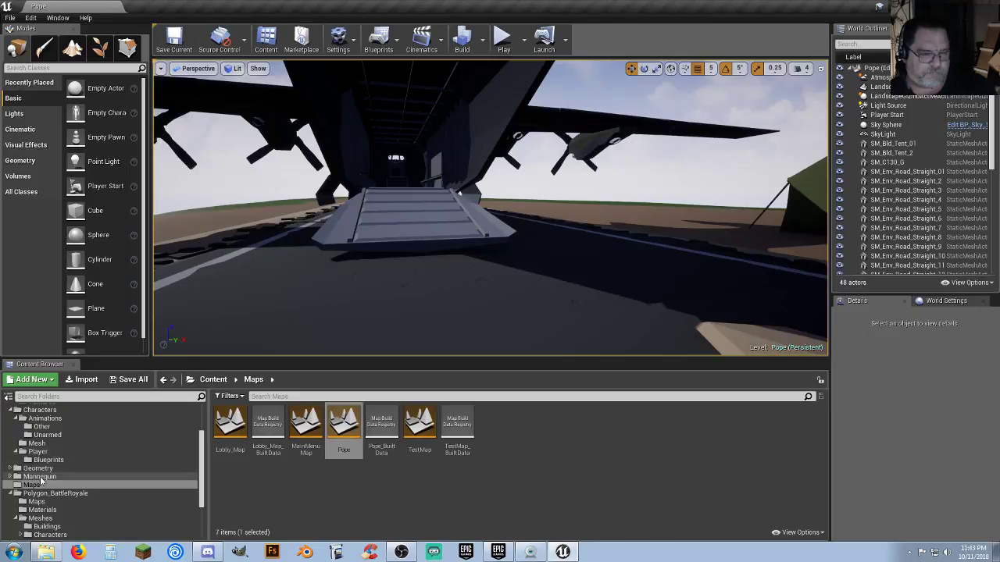
pyautogui.doubleClick(420, 430)
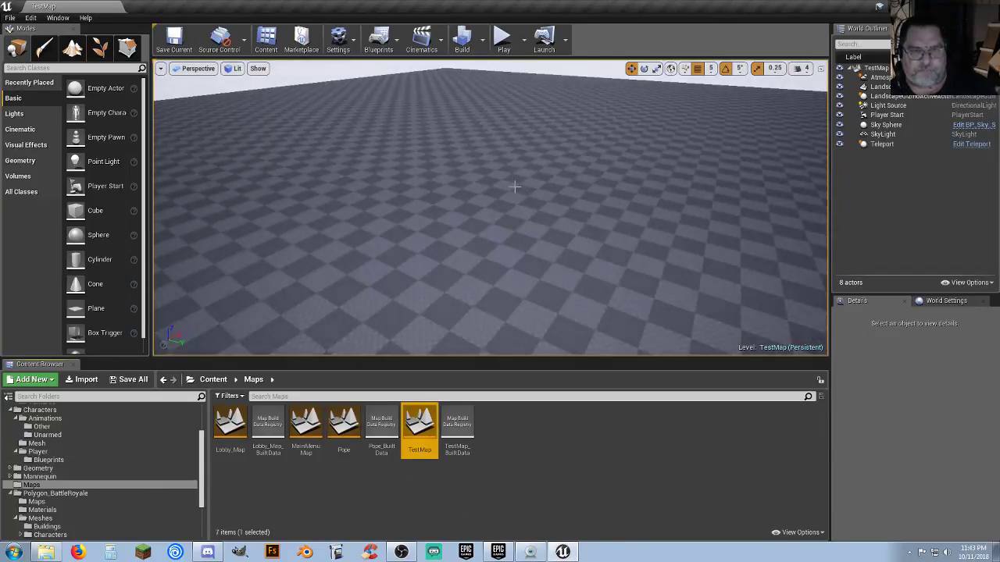
pyautogui.moveTo(515, 187); pyautogui.dragTo(500, 207, button='right')
pyautogui.press('s')
pyautogui.press('a')
pyautogui.moveTo(446, 237); pyautogui.dragTo(515, 222, button='right')
# Step: Find the SM_C130_G mesh in the Assets Mesh folder, inspect it in the mesh editor, and close it
pyautogui.scroll(3, 54, 496)
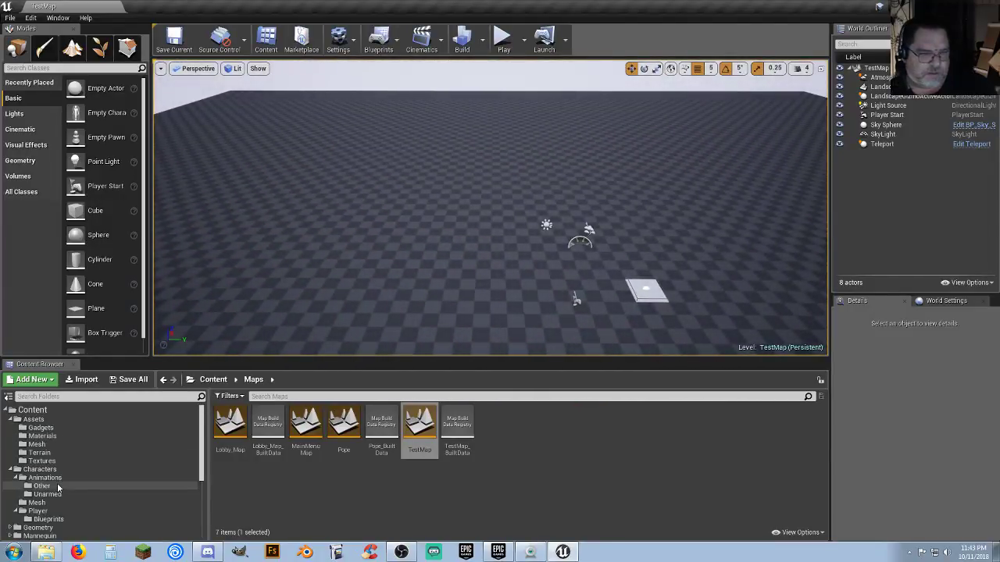
pyautogui.click(47, 422)
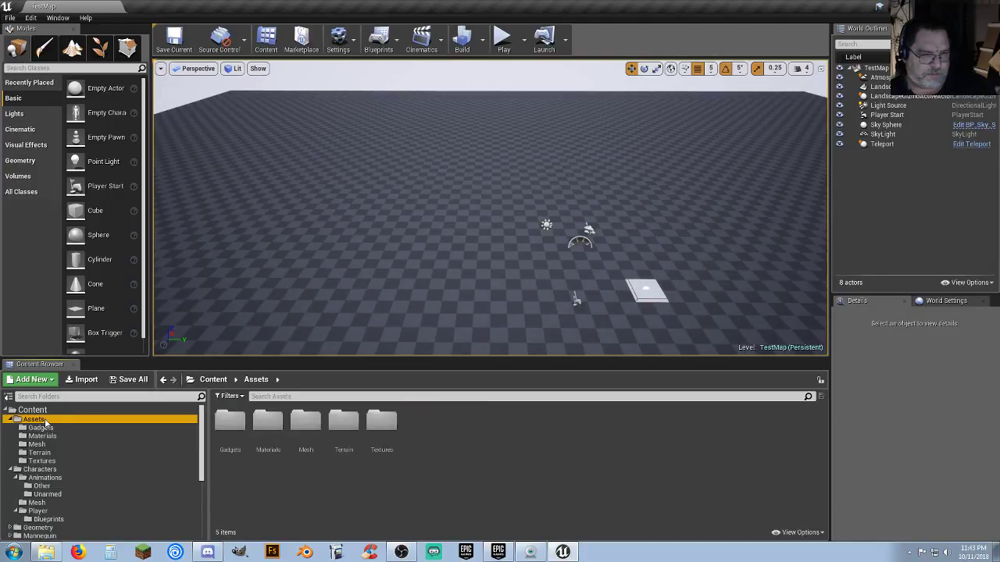
pyautogui.click(52, 428)
pyautogui.click(53, 437)
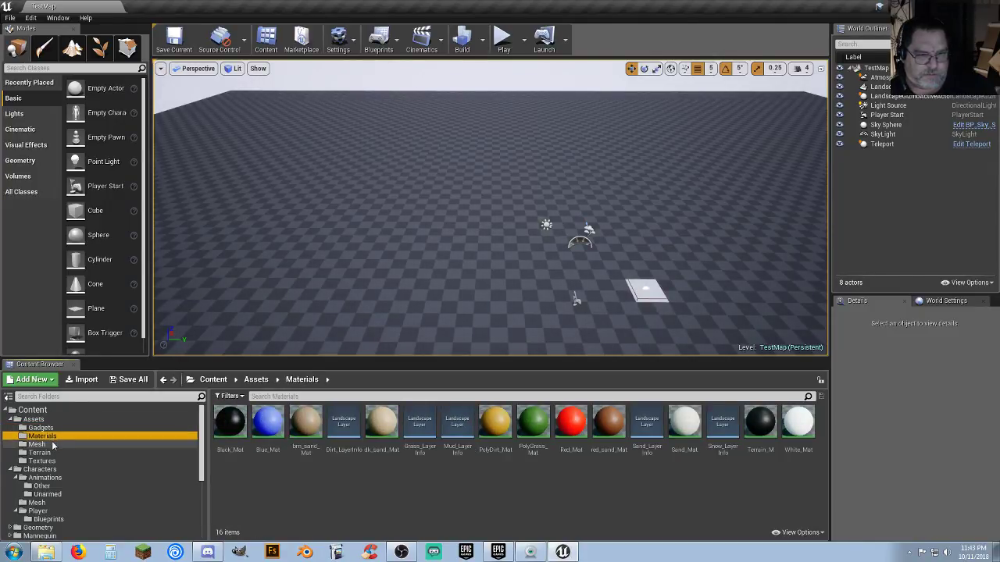
pyautogui.click(40, 444)
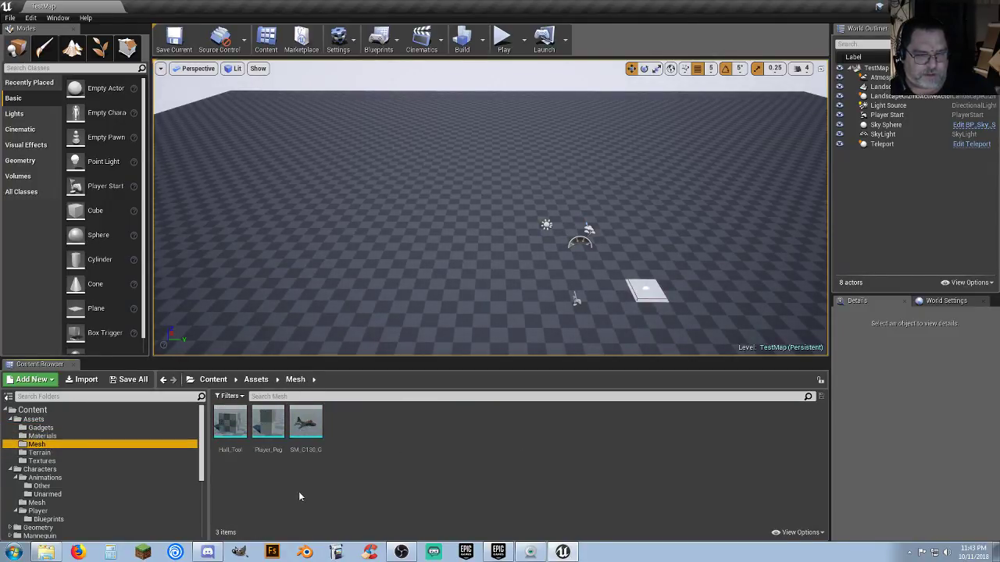
pyautogui.click(312, 450)
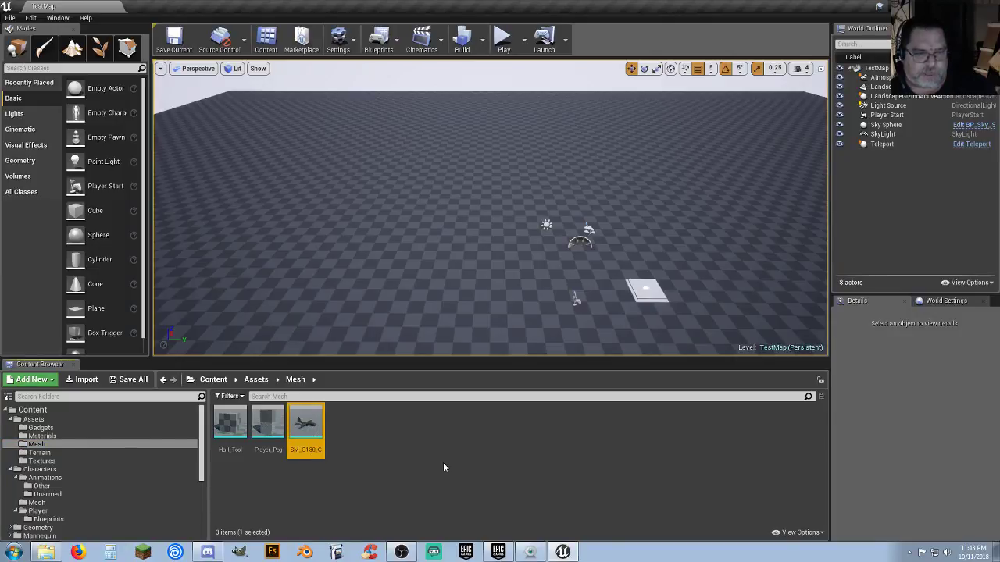
pyautogui.doubleClick(304, 425)
pyautogui.moveTo(313, 429); pyautogui.dragTo(375, 434)
pyautogui.moveTo(375, 312); pyautogui.dragTo(382, 269, button='right')
pyautogui.moveTo(527, 366); pyautogui.dragTo(331, 318)
pyautogui.click(214, 7)
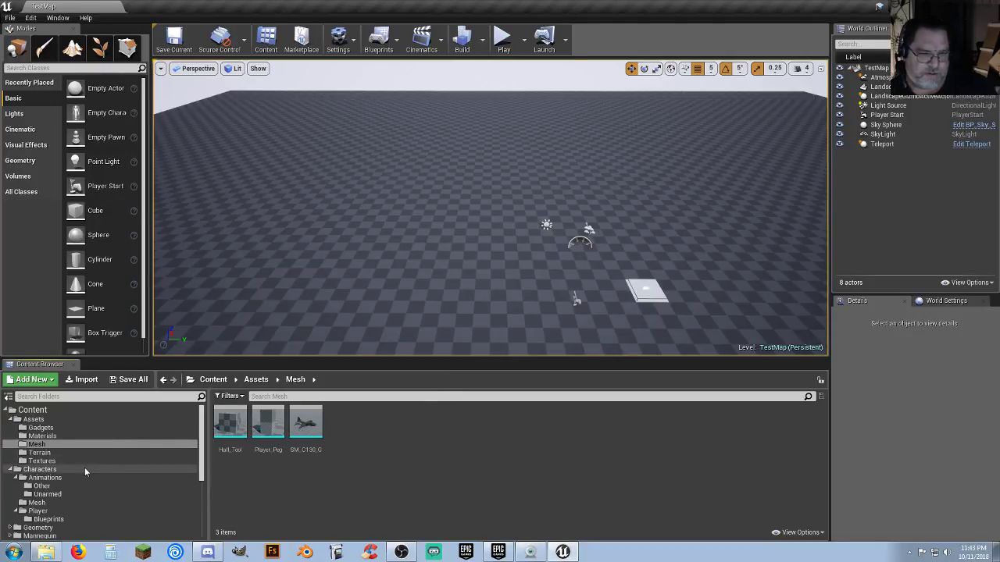
# Step: Open the SK_Veh_Plane_01 skeleton from the Polygon_BattleRoyale Vehicles folder
pyautogui.scroll(-1, 56, 518)
pyautogui.scroll(-4, 59, 516)
pyautogui.click(47, 501)
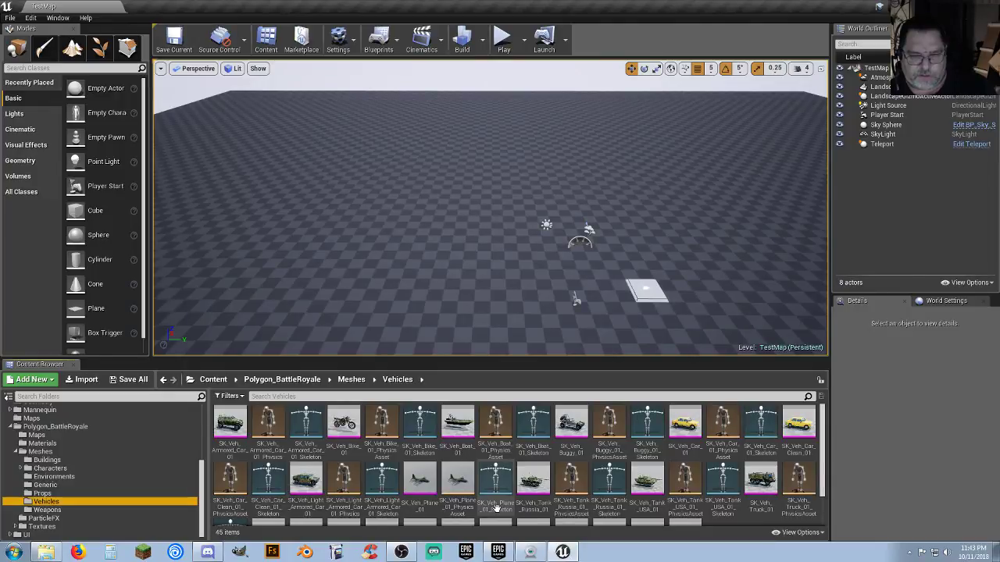
pyautogui.doubleClick(495, 509)
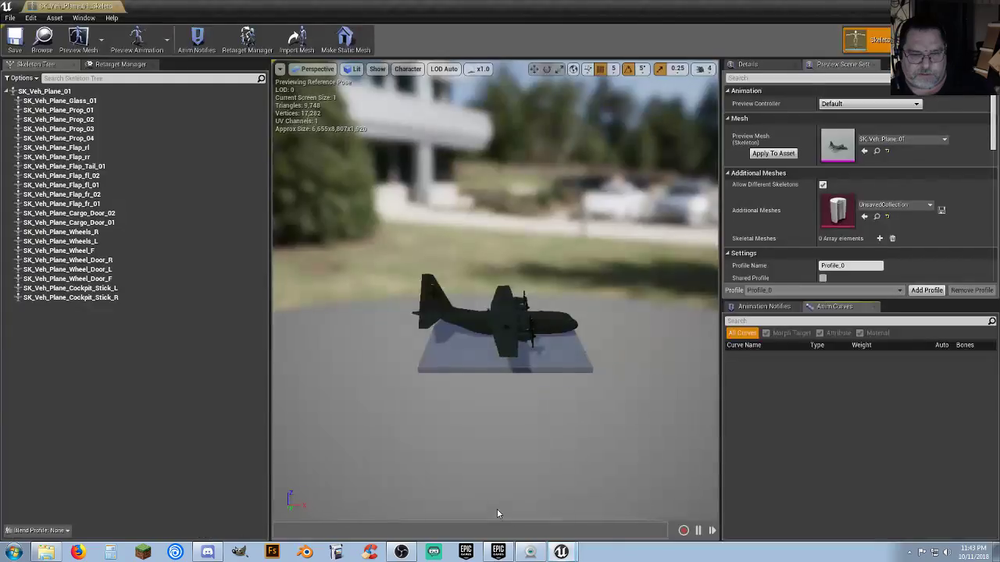
# Step: Apply the SK_Veh_Plane_01 preview mesh to the skeleton asset and save it
pyautogui.moveTo(466, 328); pyautogui.dragTo(487, 338, button='right')
pyautogui.press('w')
pyautogui.press('w')
pyautogui.press('w')
pyautogui.press('a')
pyautogui.click(780, 155)
pyautogui.moveTo(613, 250); pyautogui.dragTo(551, 275, button='right')
pyautogui.click(18, 52)
# Step: Rotate the SK_Veh_Plane_Cargo_Door_02 bone downward to lower the plane's rear loading ramp
pyautogui.moveTo(438, 257); pyautogui.dragTo(436, 275, button='right')
pyautogui.press('w')
pyautogui.moveTo(531, 296); pyautogui.dragTo(547, 265, button='right')
pyautogui.press('s')
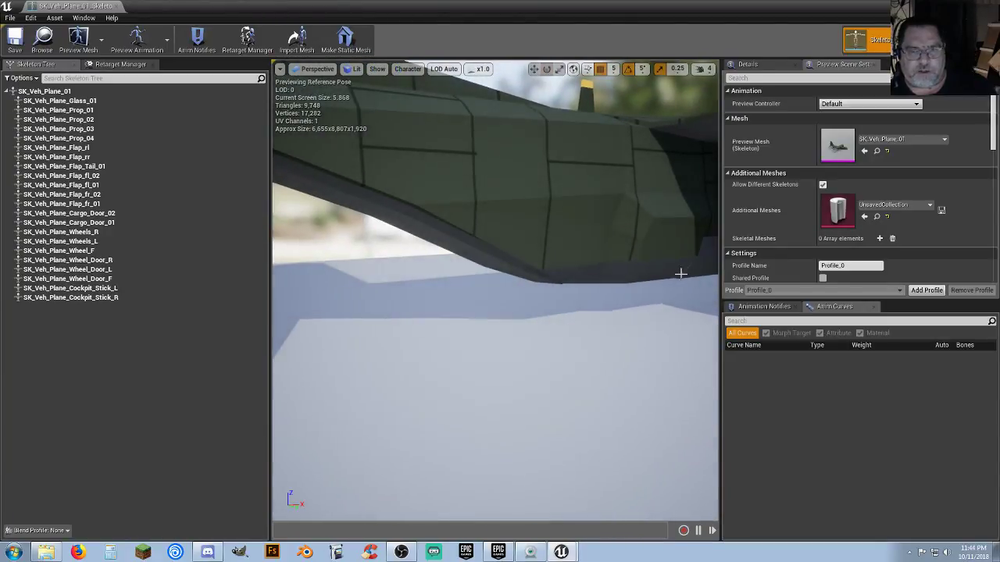
pyautogui.moveTo(675, 274); pyautogui.dragTo(621, 269, button='right')
pyautogui.click(570, 239)
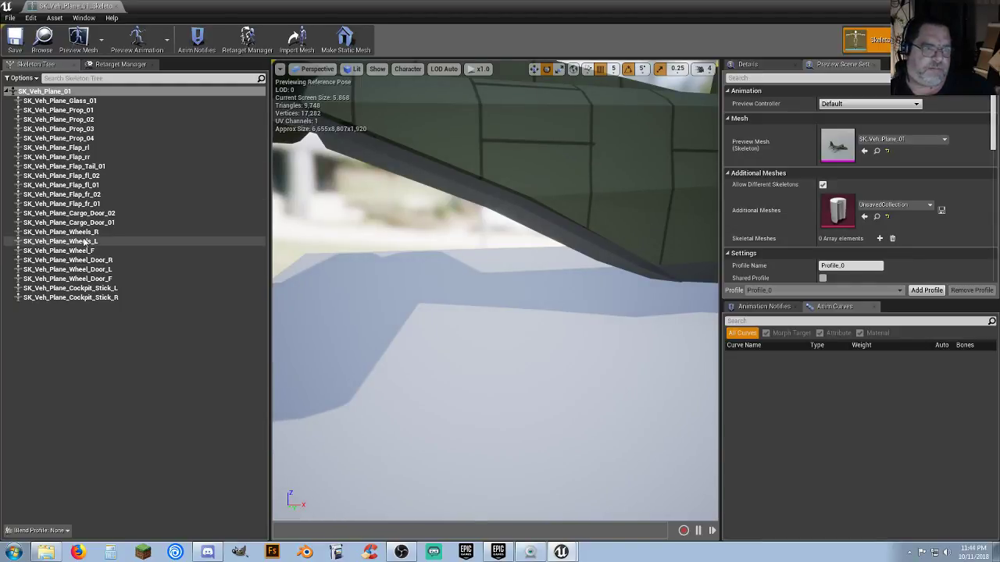
pyautogui.click(81, 214)
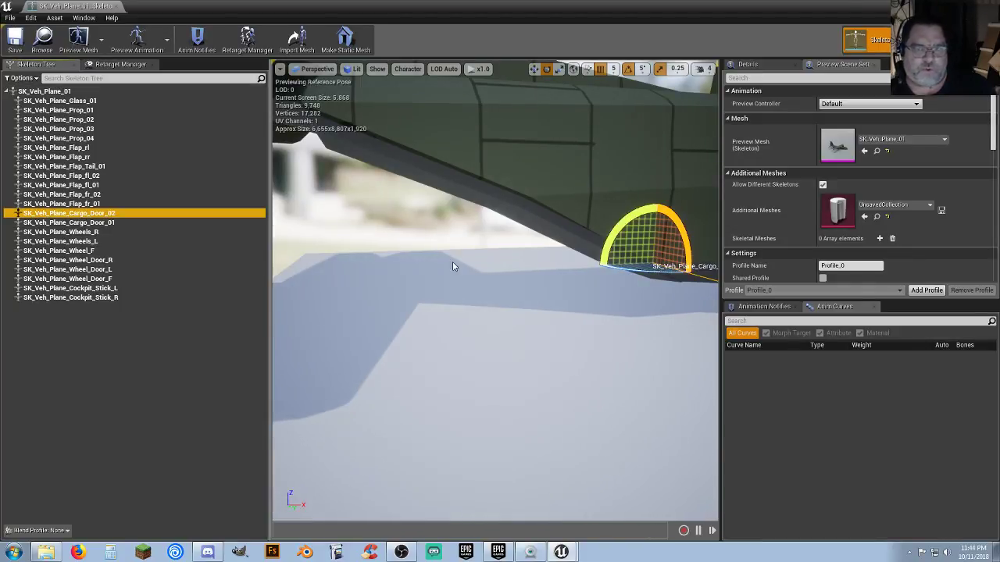
pyautogui.moveTo(577, 270); pyautogui.dragTo(617, 270, button='right')
pyautogui.moveTo(529, 228); pyautogui.dragTo(551, 262)
# Step: Rotate the SK_Veh_Plane_Cargo_Door_01 bone up into the tail to open the upper cargo door, and inspect the opening
pyautogui.click(114, 224)
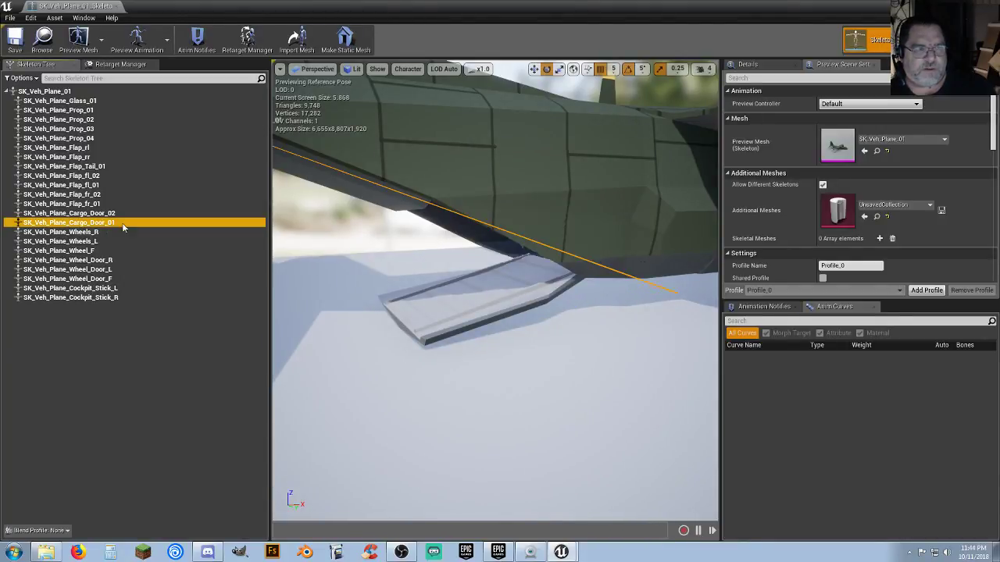
pyautogui.moveTo(365, 271); pyautogui.dragTo(291, 245, button='right')
pyautogui.moveTo(396, 185); pyautogui.dragTo(409, 196)
pyautogui.moveTo(461, 222); pyautogui.dragTo(483, 219, button='right')
pyautogui.moveTo(336, 192); pyautogui.dragTo(403, 163)
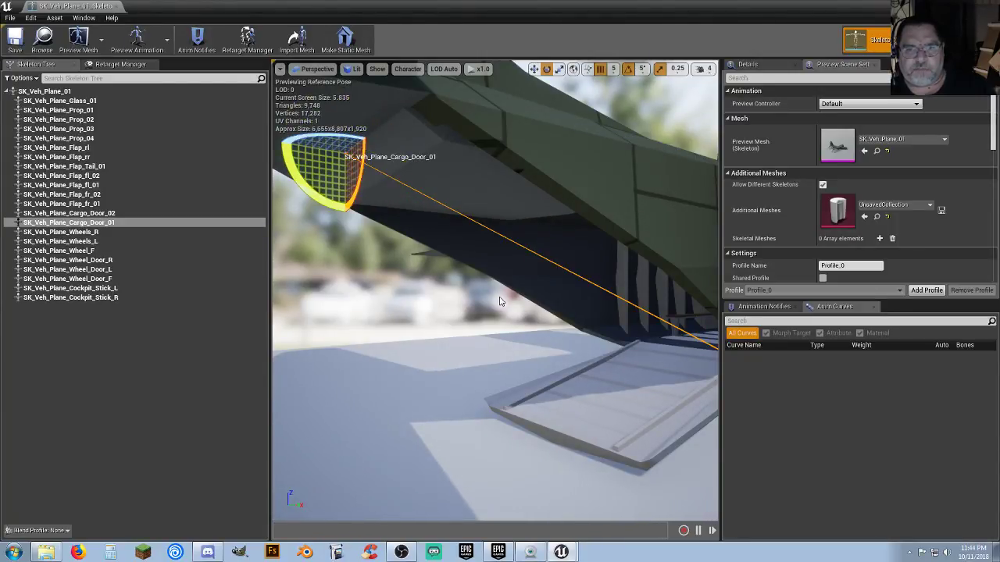
pyautogui.moveTo(503, 299); pyautogui.dragTo(536, 301, button='right')
pyautogui.press('w')
pyautogui.moveTo(461, 281); pyautogui.dragTo(486, 319, button='right')
pyautogui.moveTo(293, 181); pyautogui.dragTo(295, 182, button='right')
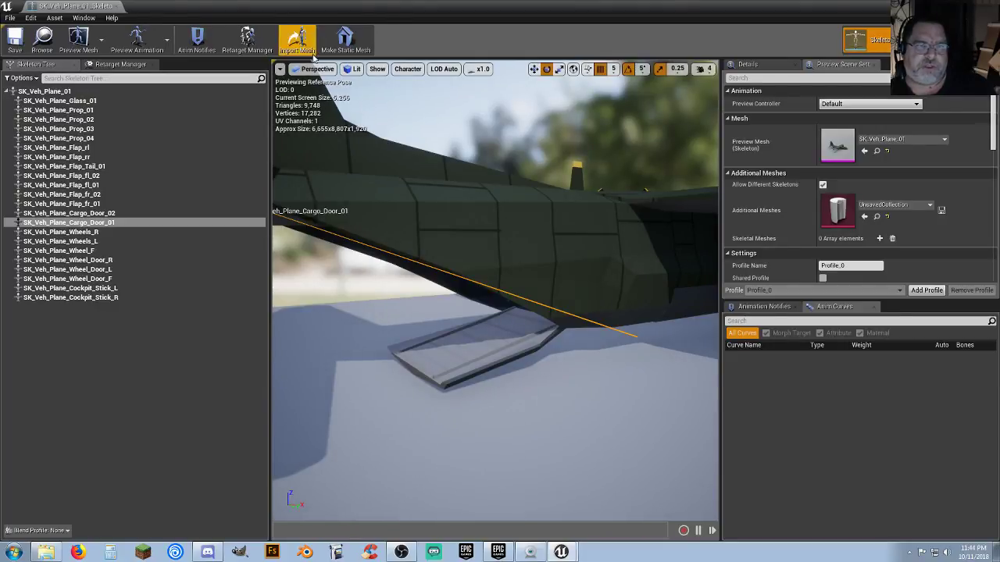
# Step: Make a static mesh from the posed plane, named C130_Door_Open, in the Assets/Mesh folder
pyautogui.click(345, 39)
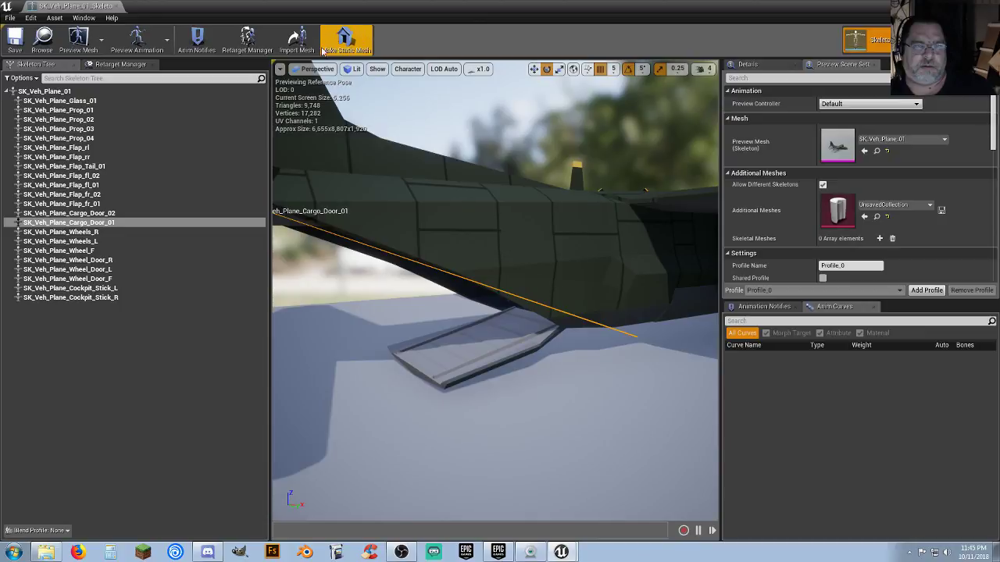
pyautogui.click(362, 41)
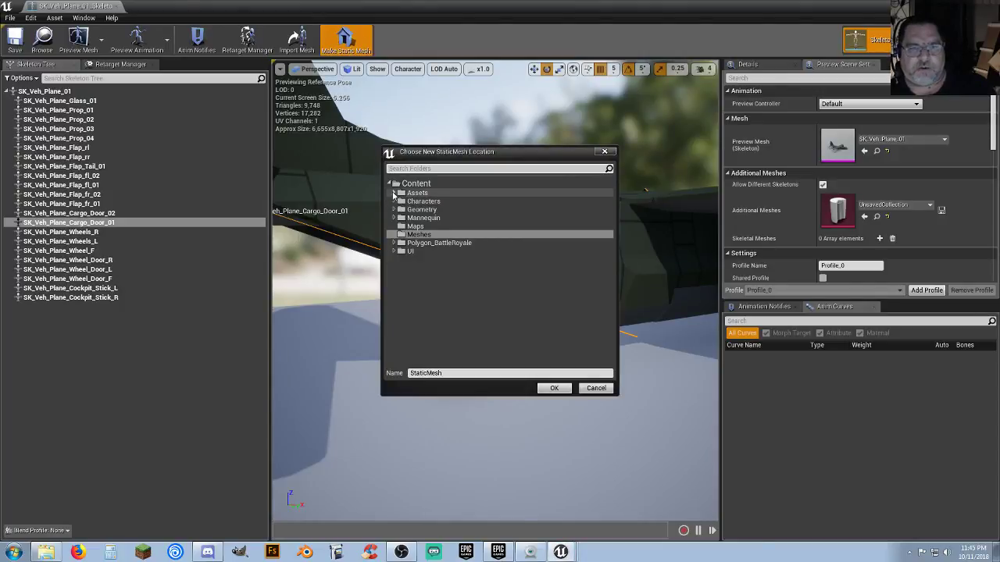
pyautogui.click(393, 194)
pyautogui.click(422, 202)
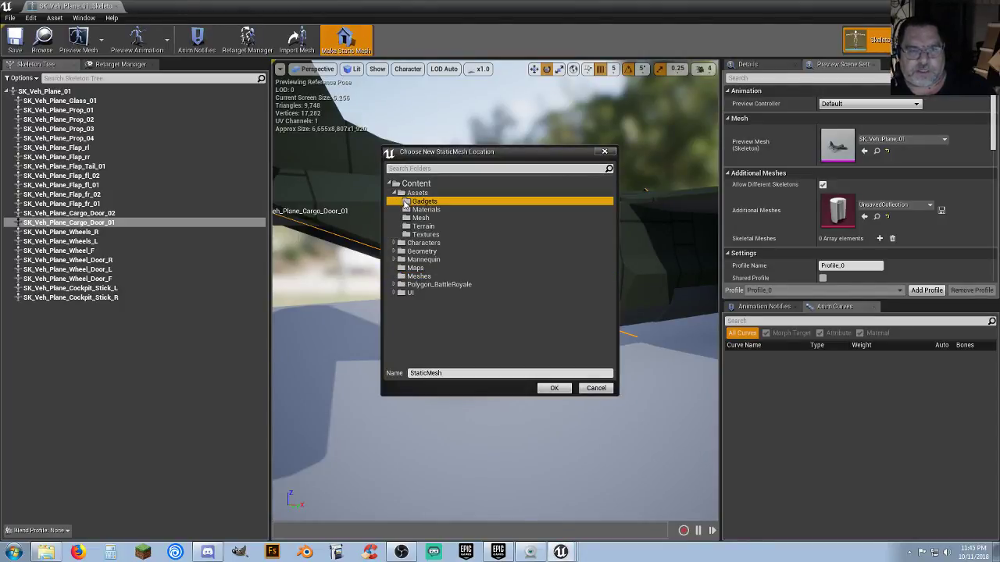
pyautogui.click(452, 373)
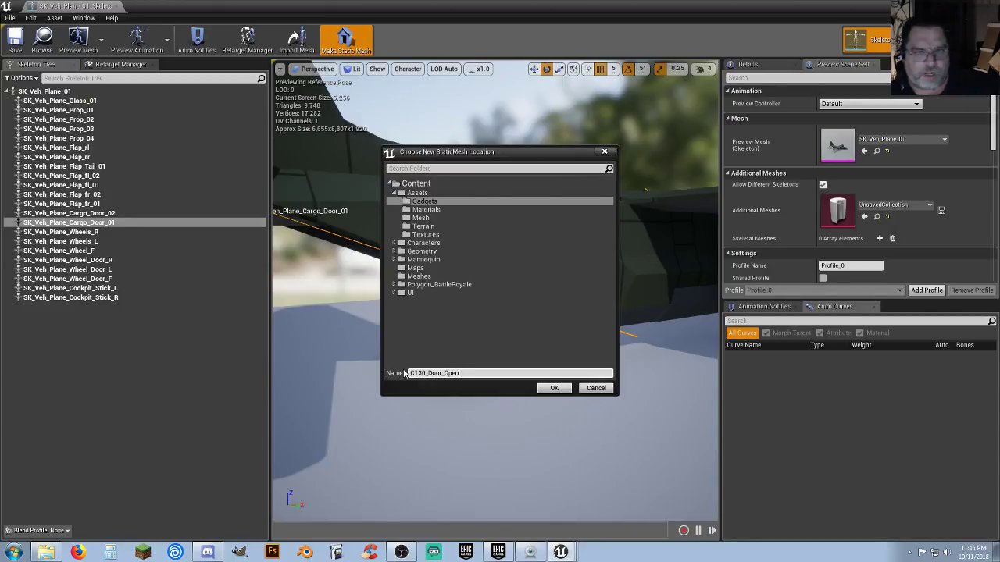
pyautogui.click(429, 220)
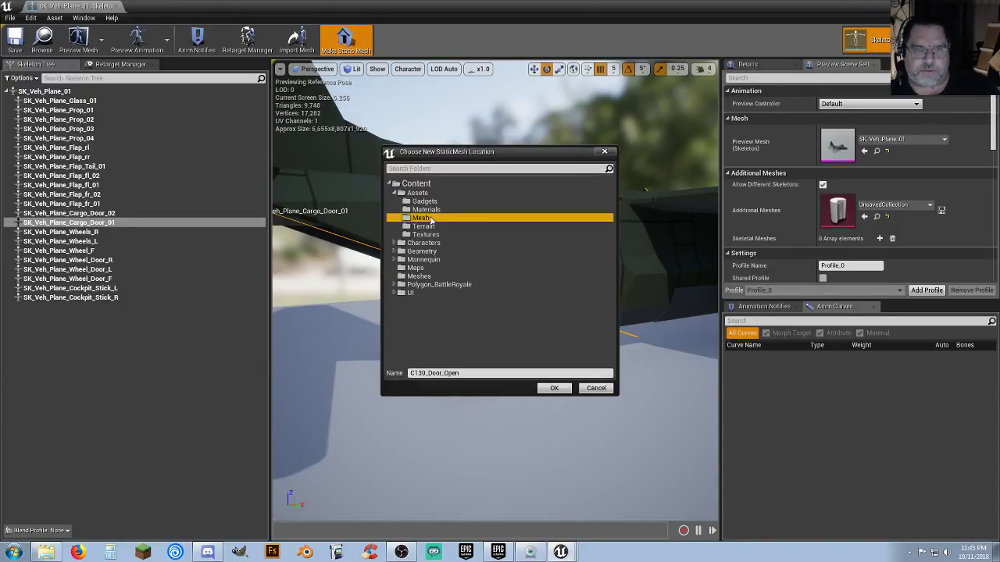
pyautogui.click(554, 388)
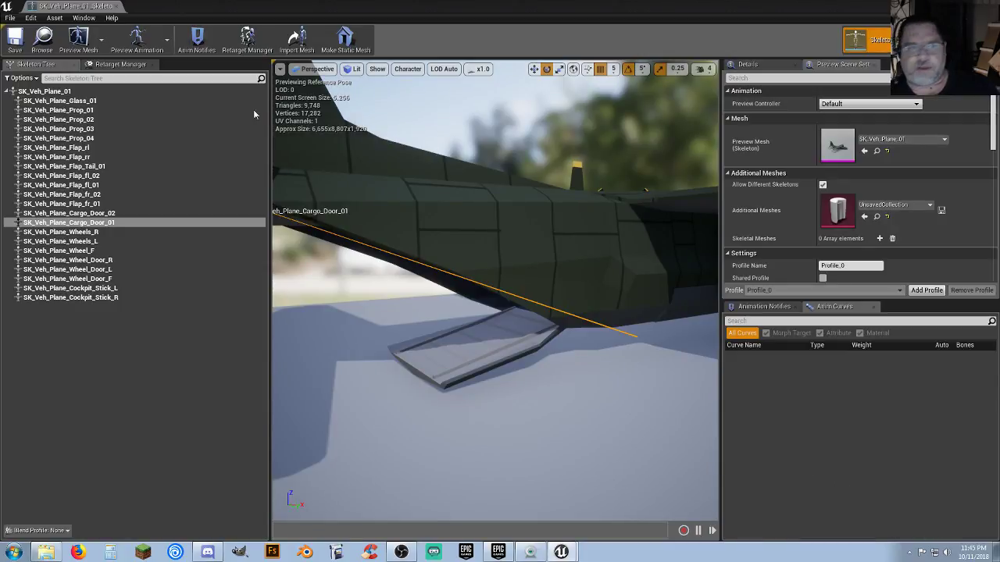
# Step: Close the skeleton editor and open the Assets/Mesh folder in the level's content browser
pyautogui.click(115, 5)
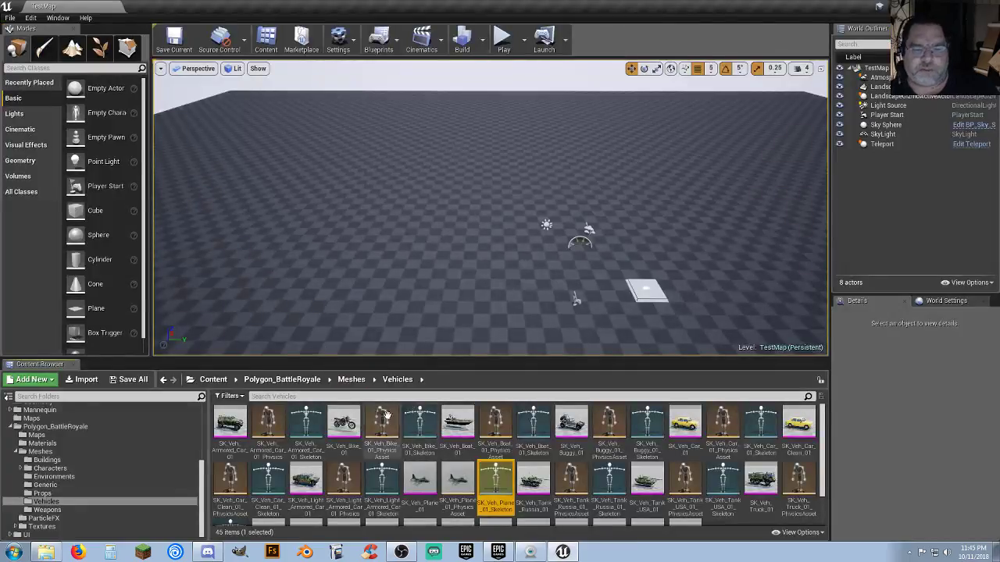
pyautogui.scroll(5, 78, 472)
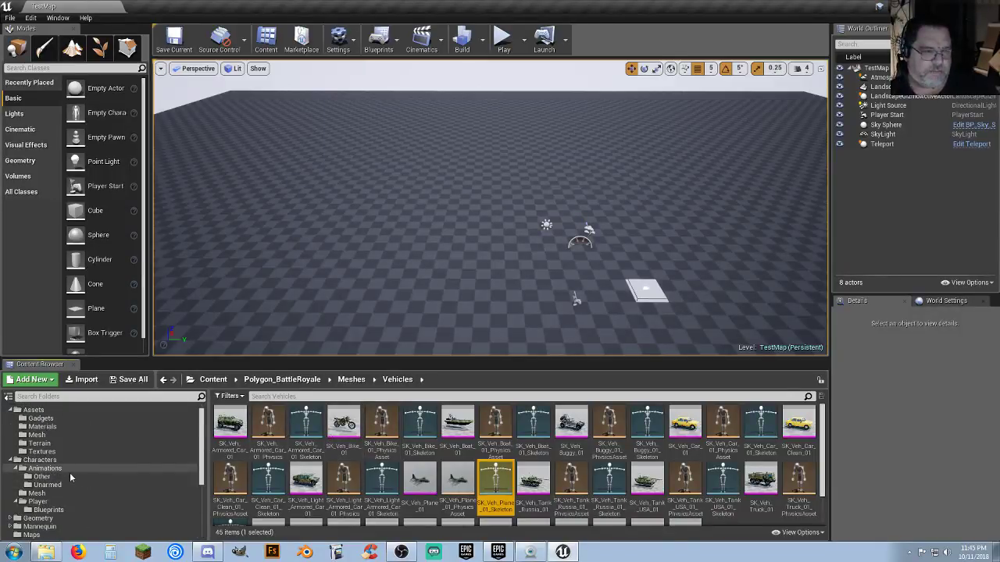
pyautogui.click(53, 494)
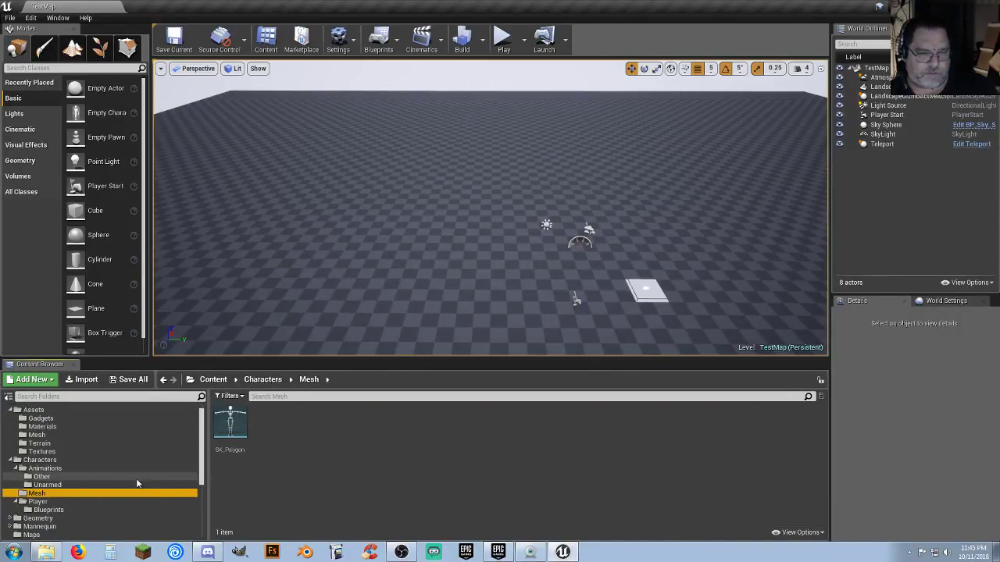
pyautogui.scroll(1, 137, 484)
pyautogui.click(39, 444)
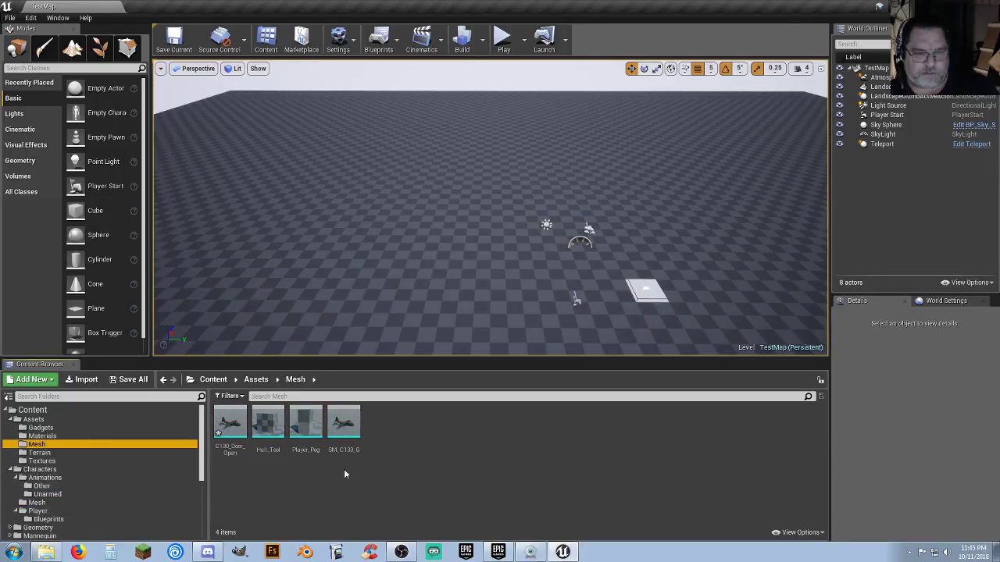
# Step: Place C130_Door_Open in the TestMap level and set its location to 0, 0, 1000
pyautogui.click(230, 453)
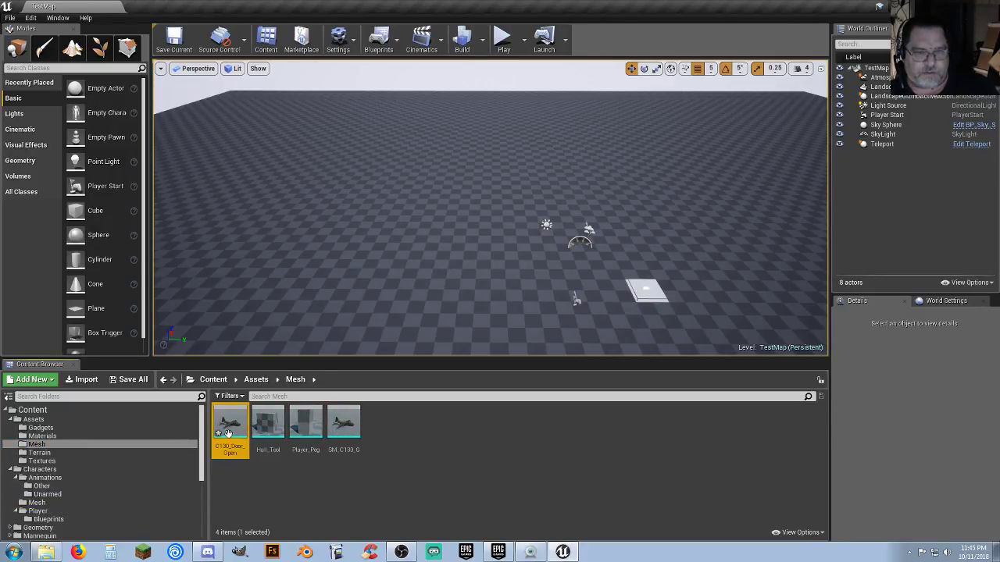
pyautogui.moveTo(226, 433); pyautogui.dragTo(628, 263)
pyautogui.moveTo(491, 286); pyautogui.dragTo(578, 286, button='right')
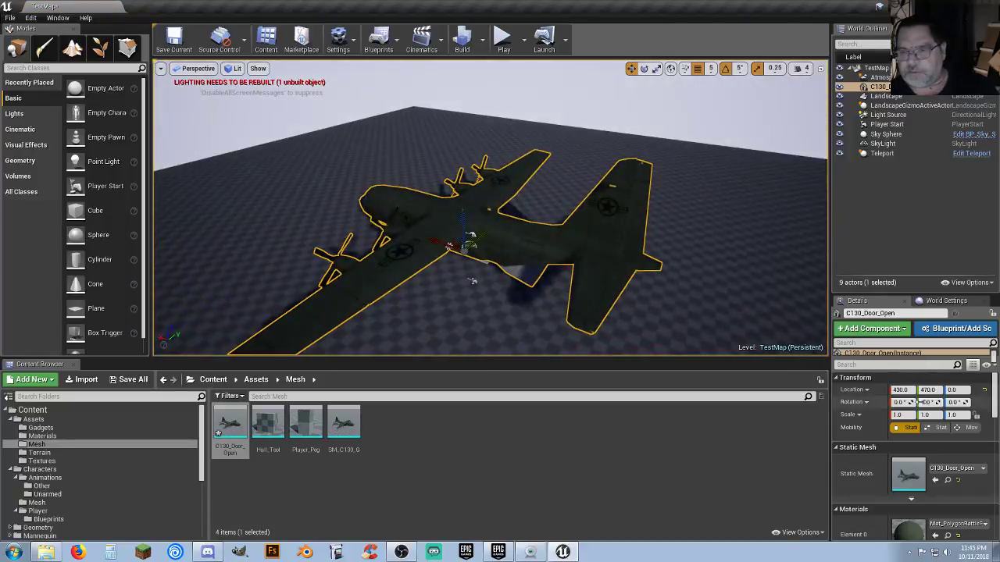
pyautogui.write('0')
pyautogui.press('Tab')
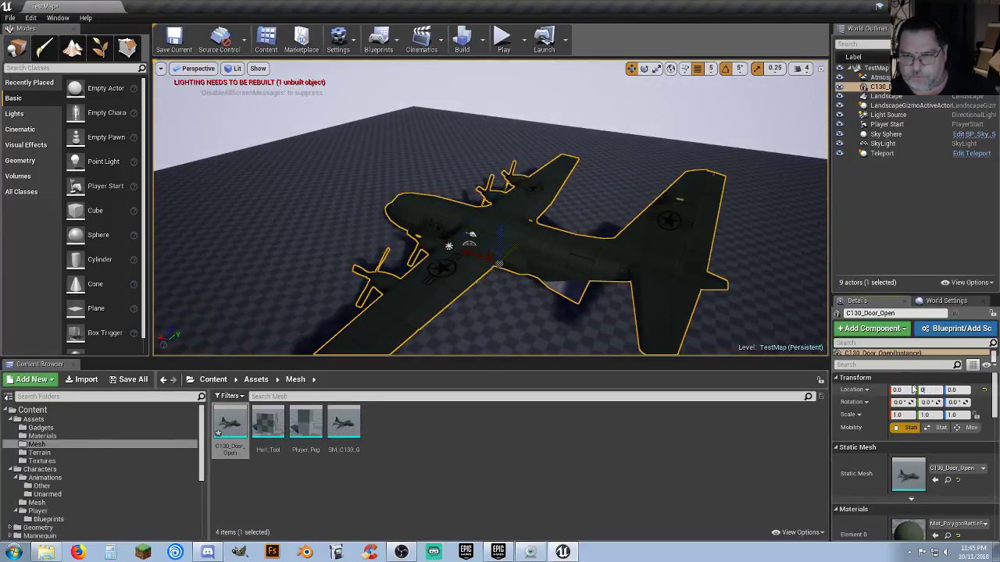
pyautogui.write('0')
pyautogui.press('Tab')
pyautogui.write('1000')
pyautogui.press('Return')
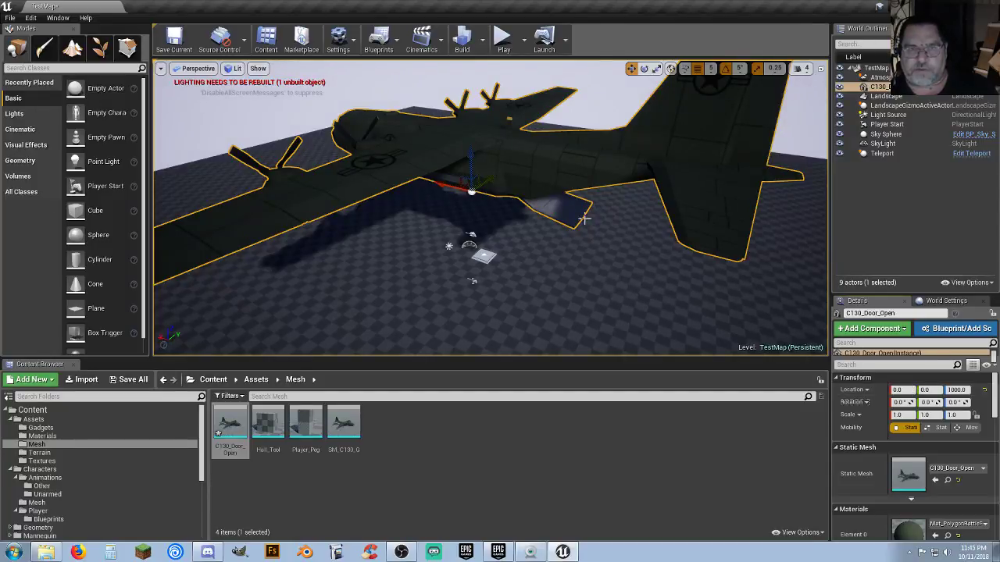
# Step: Play-test the level by running the character onto the teleport pad, and stop the session
pyautogui.click(504, 39)
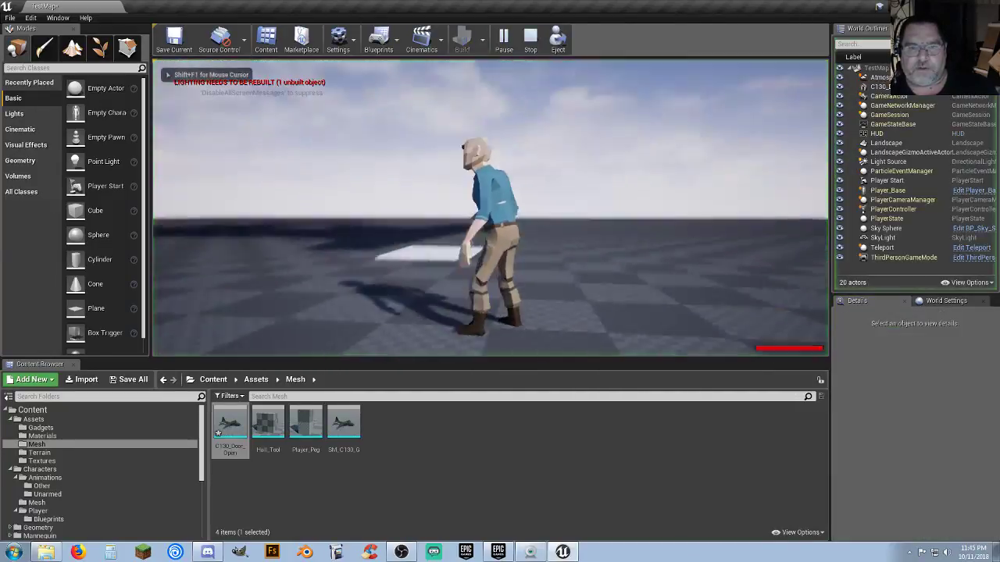
pyautogui.press('w')
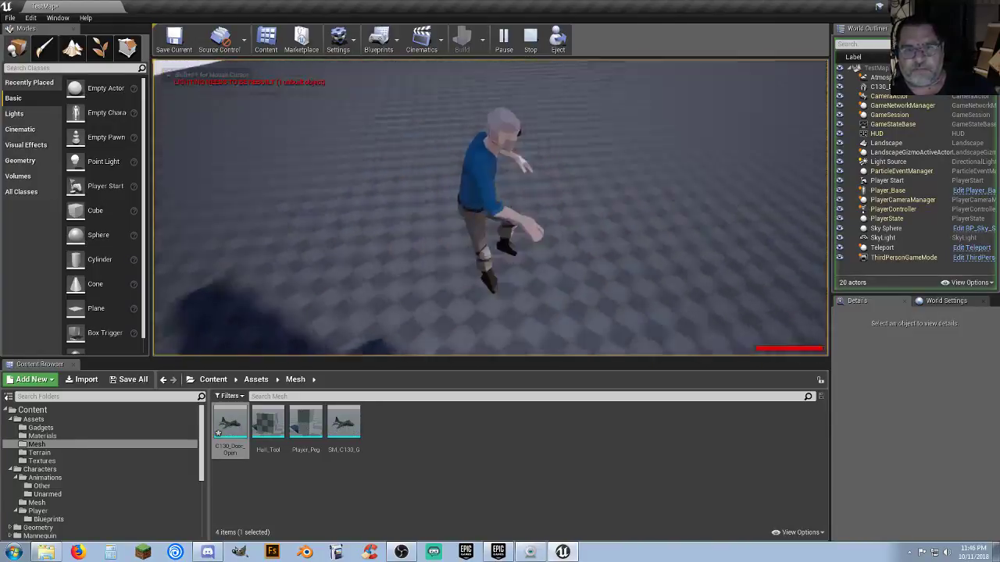
pyautogui.press('Escape')
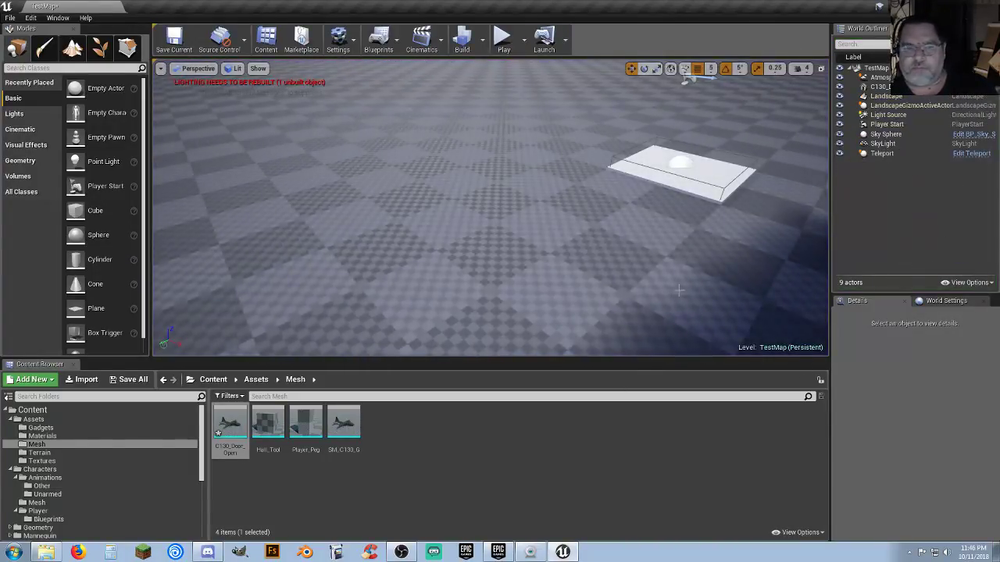
# Step: Raise the C130_Door_Open actor to a Z location of 2000
pyautogui.moveTo(568, 233); pyautogui.dragTo(567, 125, button='right')
pyautogui.click(568, 233)
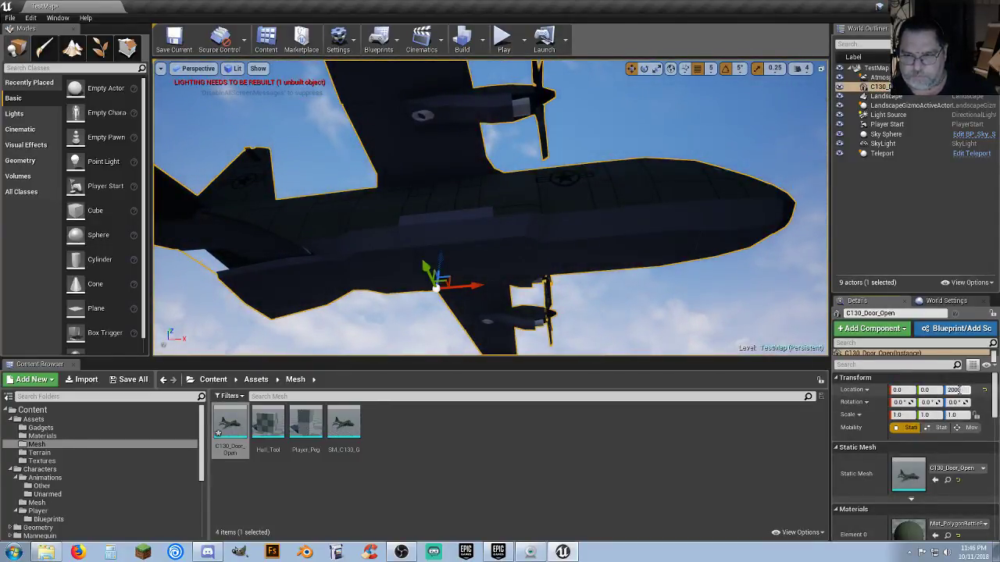
pyautogui.press('Return')
# Step: Play-test the teleport again with the raised plane, and end the session
pyautogui.click(503, 39)
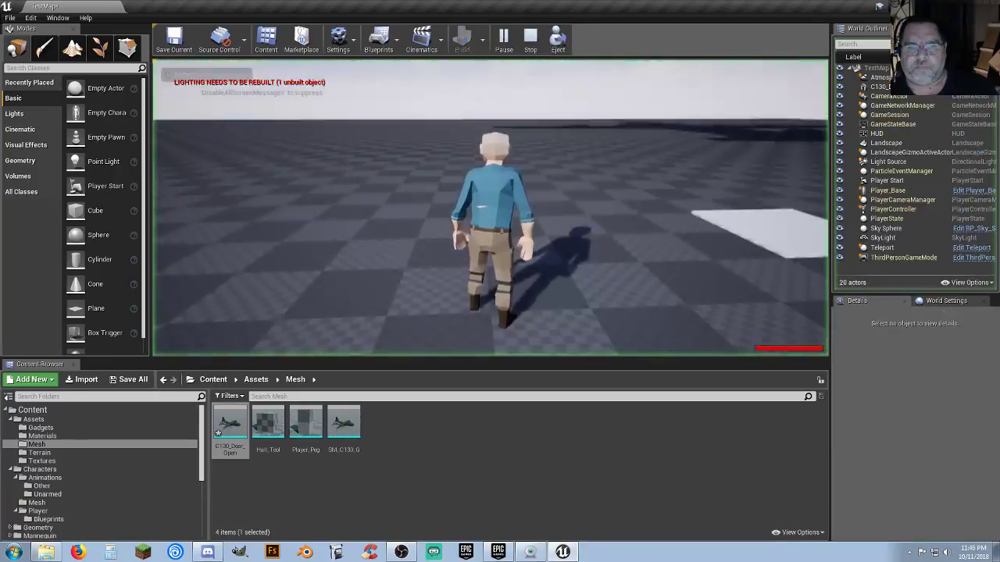
pyautogui.press('w')
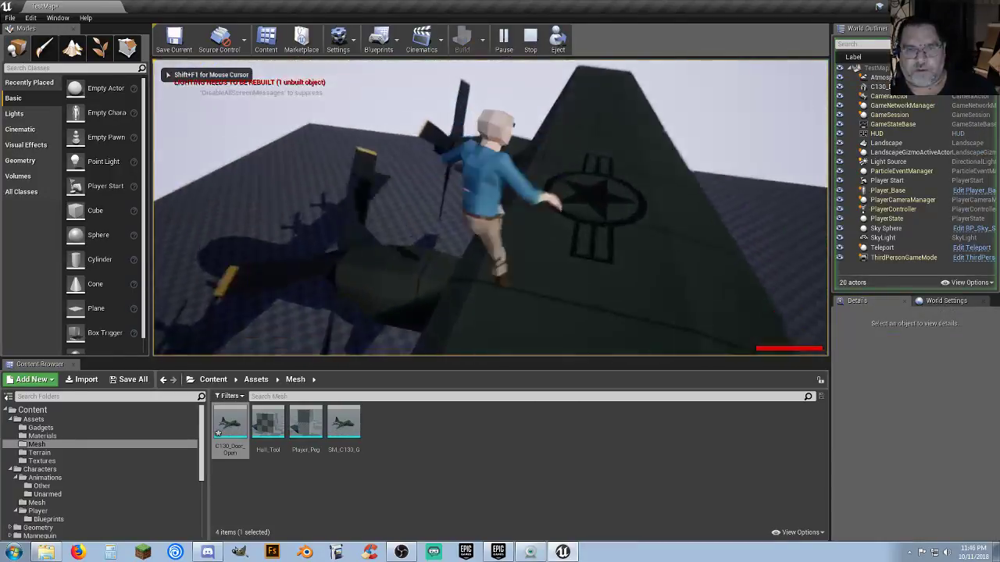
pyautogui.press('Escape')
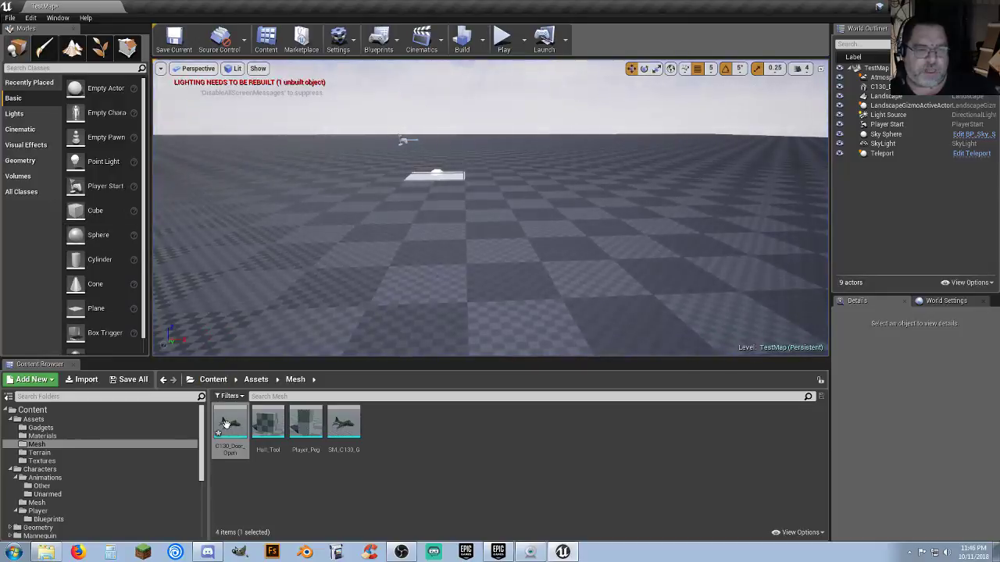
# Step: Inspect the C130_Door_Open mesh's cargo bay and set its Collision Complexity to Use Complex Collision As Simple
pyautogui.doubleClick(228, 425)
pyautogui.moveTo(397, 271)
pyautogui.mouseDown()
pyautogui.moveTo(437, 271)
pyautogui.moveTo(410, 282)
pyautogui.mouseUp()
pyautogui.scroll(5, 478, 286)
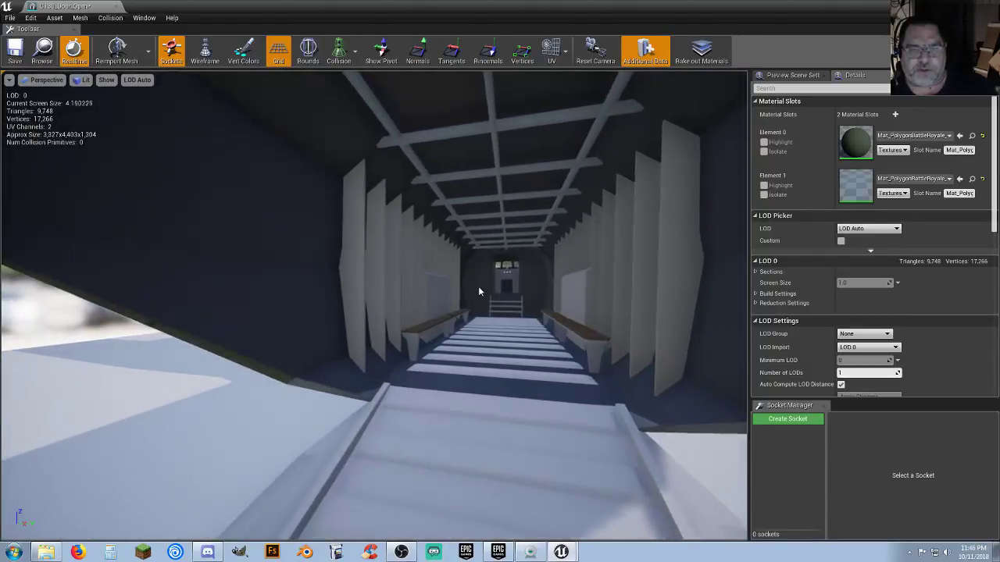
pyautogui.moveTo(478, 286); pyautogui.dragTo(479, 292)
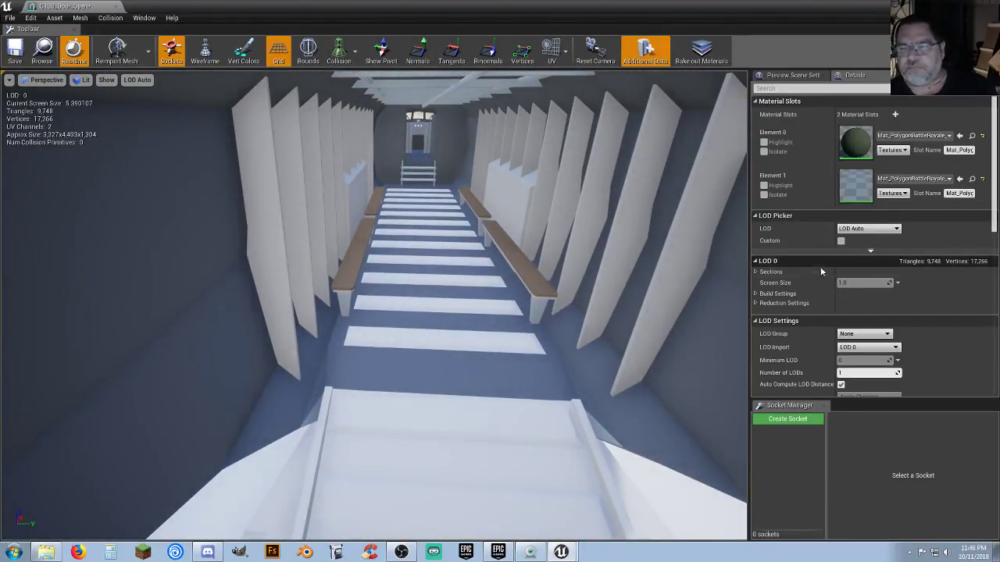
pyautogui.scroll(-6, 818, 269)
pyautogui.click(851, 287)
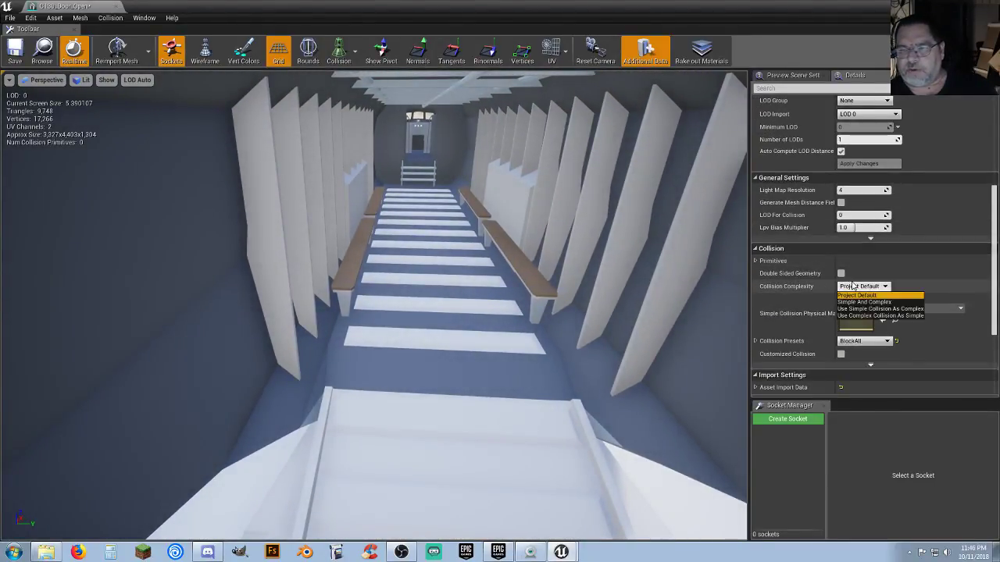
pyautogui.click(859, 318)
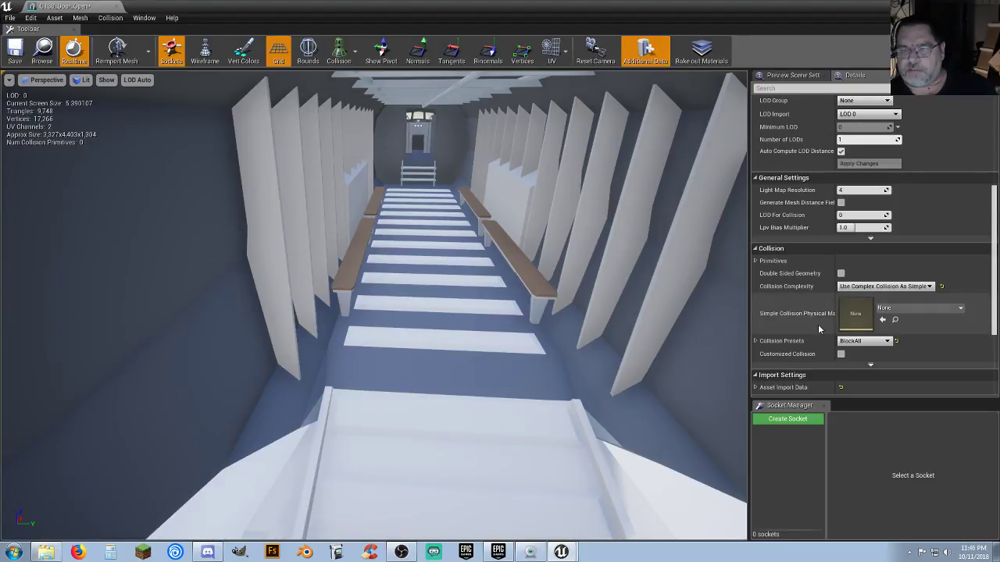
pyautogui.click(116, 7)
# Step: Check the plane's placement from below and play-test its collision by teleporting up and running across the fuselage and wings
pyautogui.moveTo(400, 249); pyautogui.dragTo(400, 109, button='right')
pyautogui.press('w')
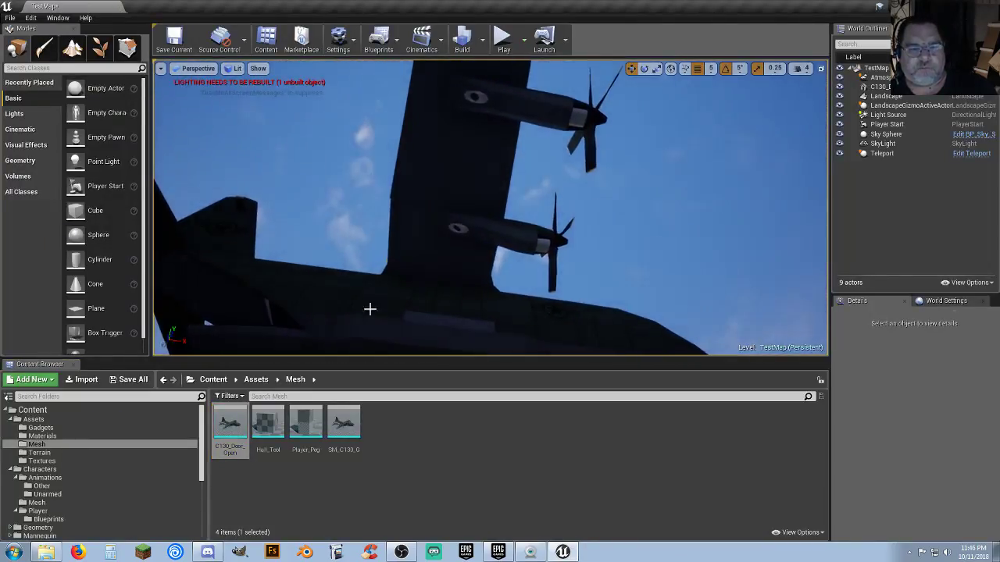
pyautogui.click(382, 302)
pyautogui.moveTo(382, 302); pyautogui.dragTo(379, 406, button='right')
pyautogui.press('w')
pyautogui.moveTo(347, 262); pyautogui.dragTo(400, 292, button='right')
pyautogui.moveTo(470, 225); pyautogui.dragTo(448, 192, button='right')
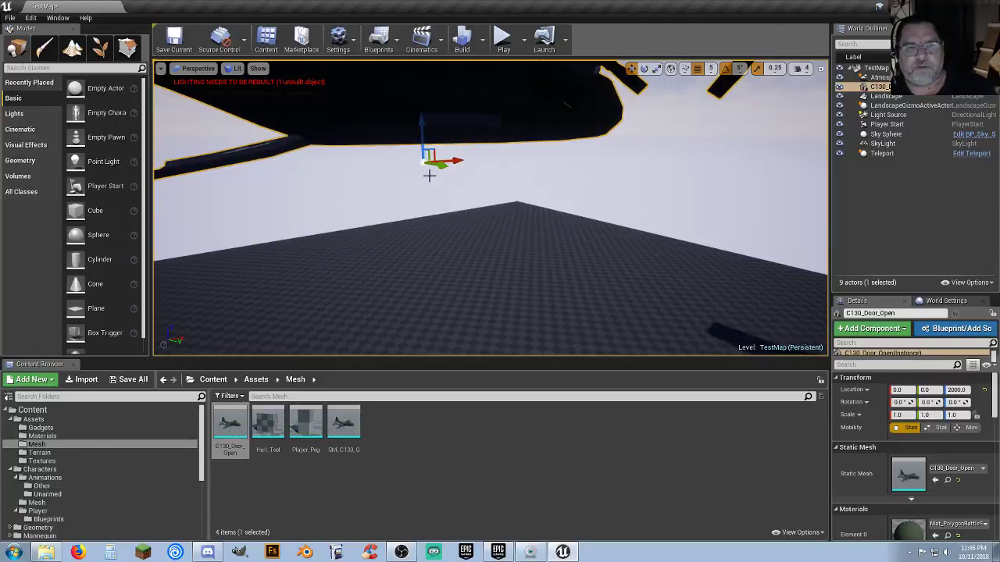
pyautogui.click(502, 41)
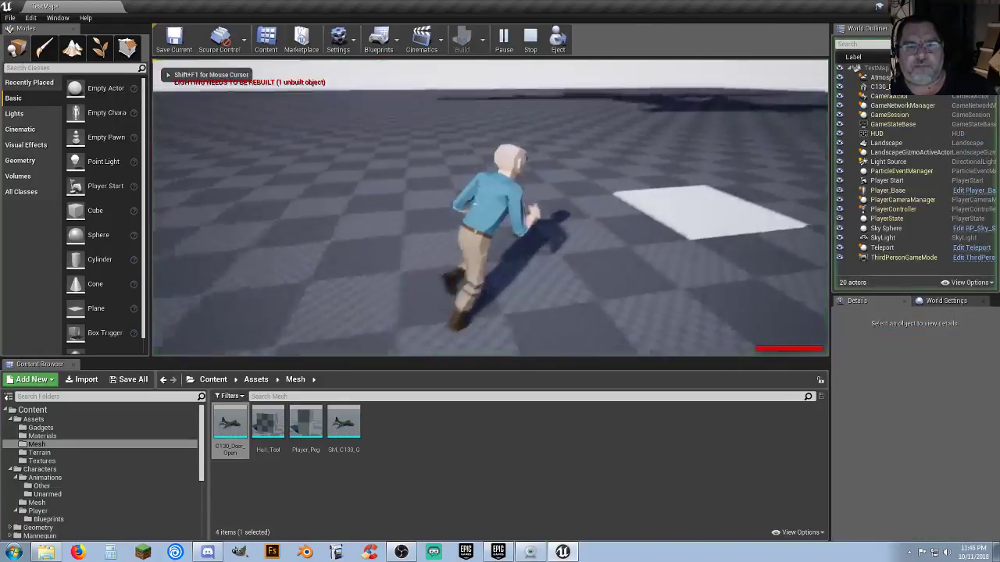
pyautogui.press('w')
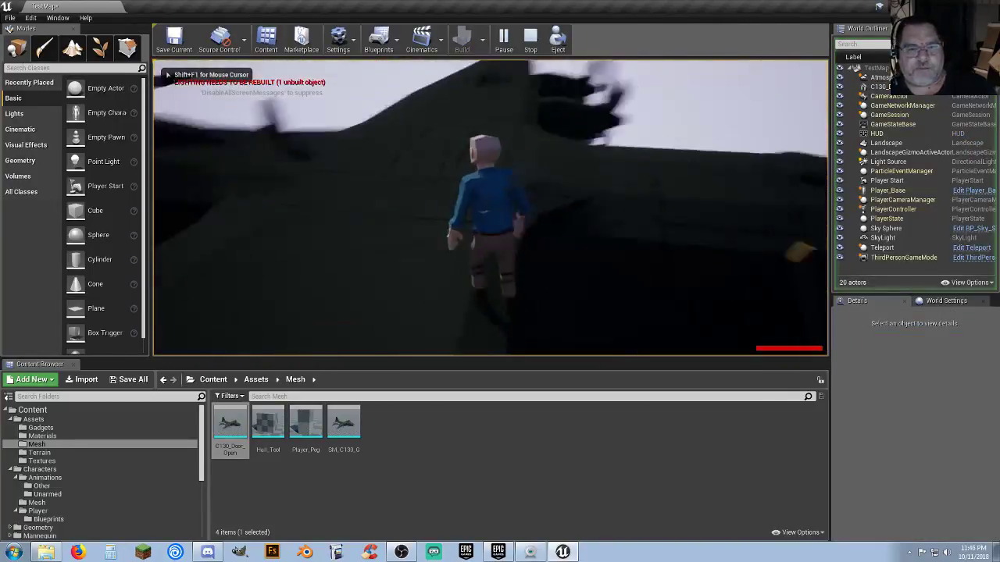
pyautogui.press('d')
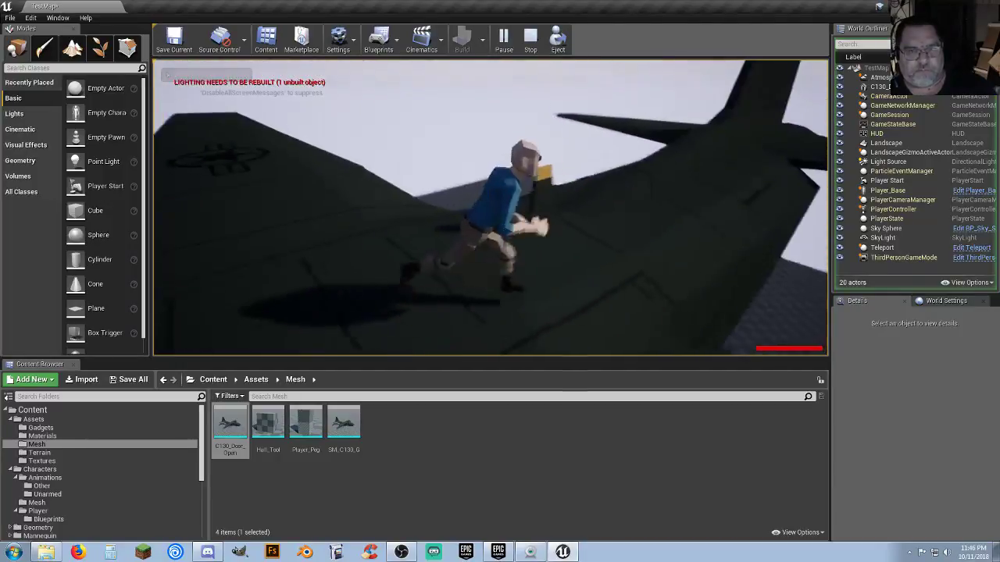
pyautogui.press('d')
pyautogui.press('w')
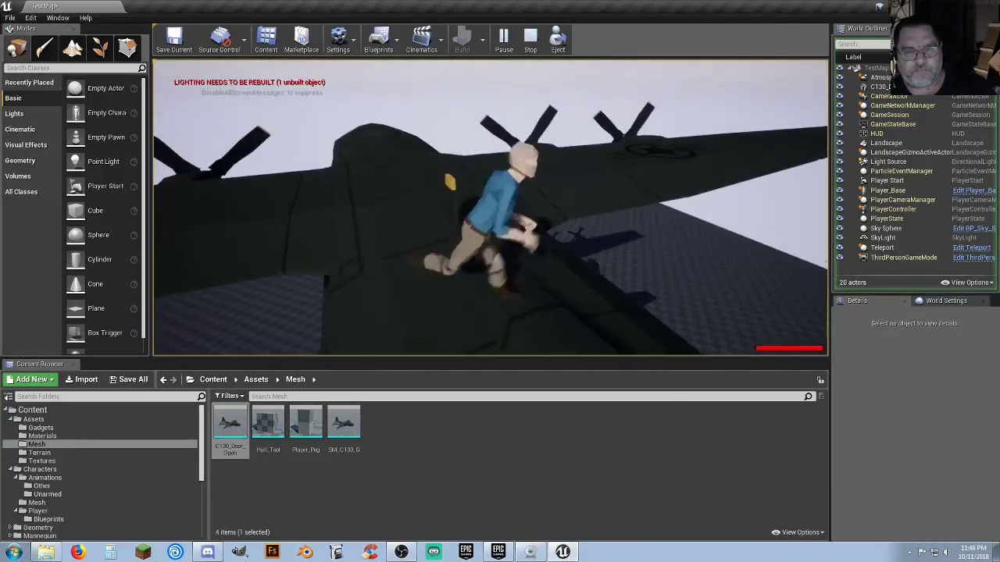
pyautogui.press('w')
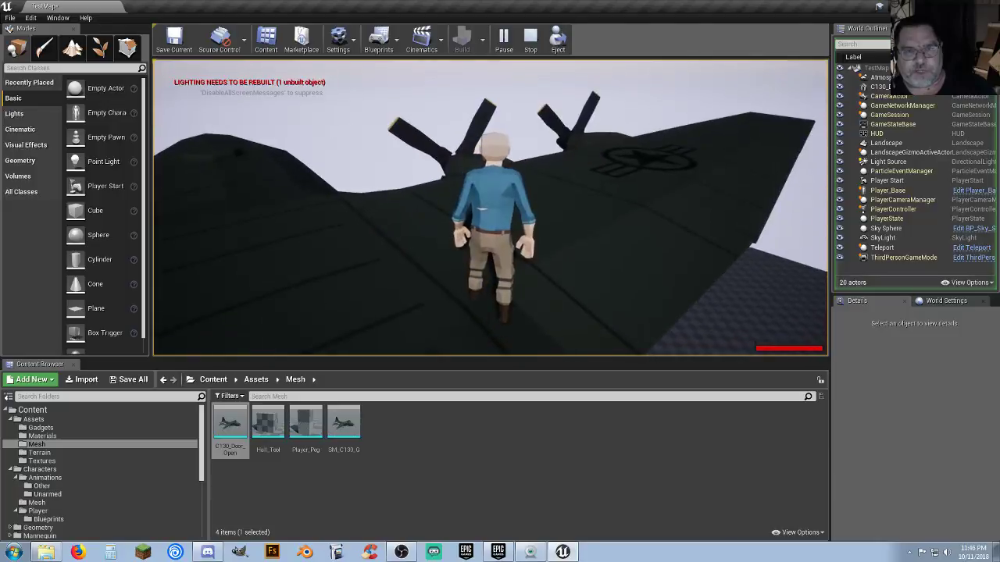
pyautogui.press('Escape')
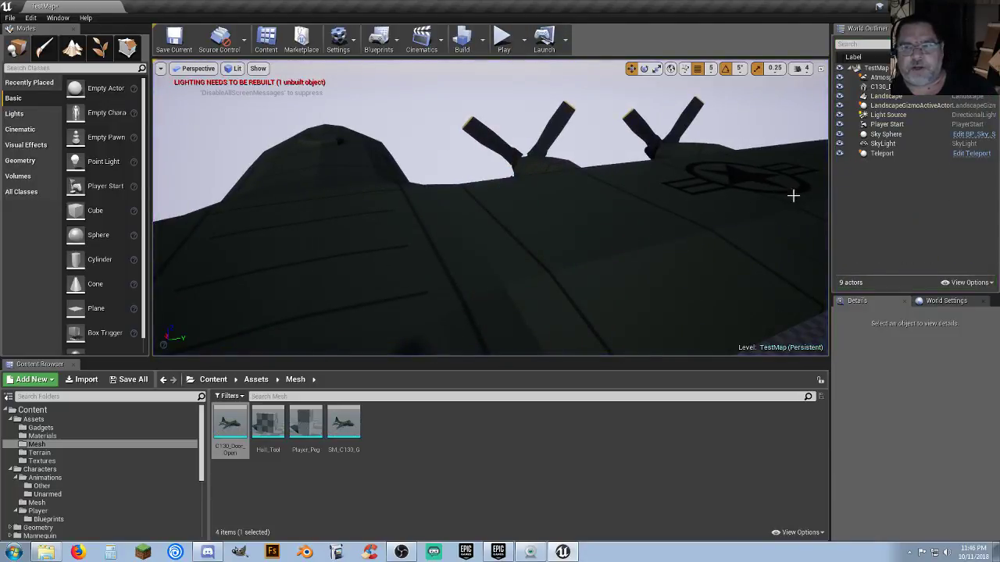
# Step: Set the C130_Door_Open actor's Z location to 2500
pyautogui.click(881, 86)
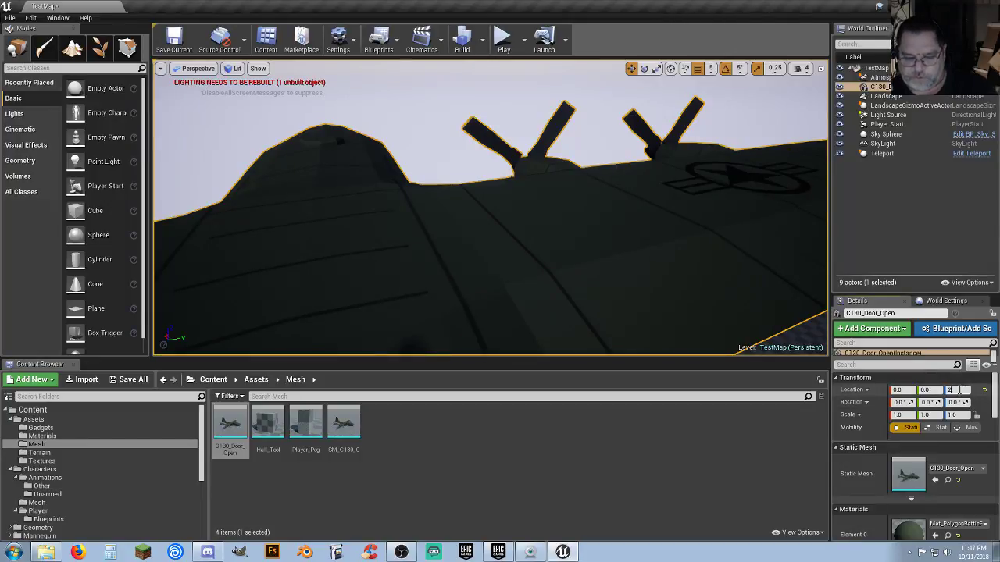
pyautogui.click(958, 389)
pyautogui.write('2500')
pyautogui.press('Return')
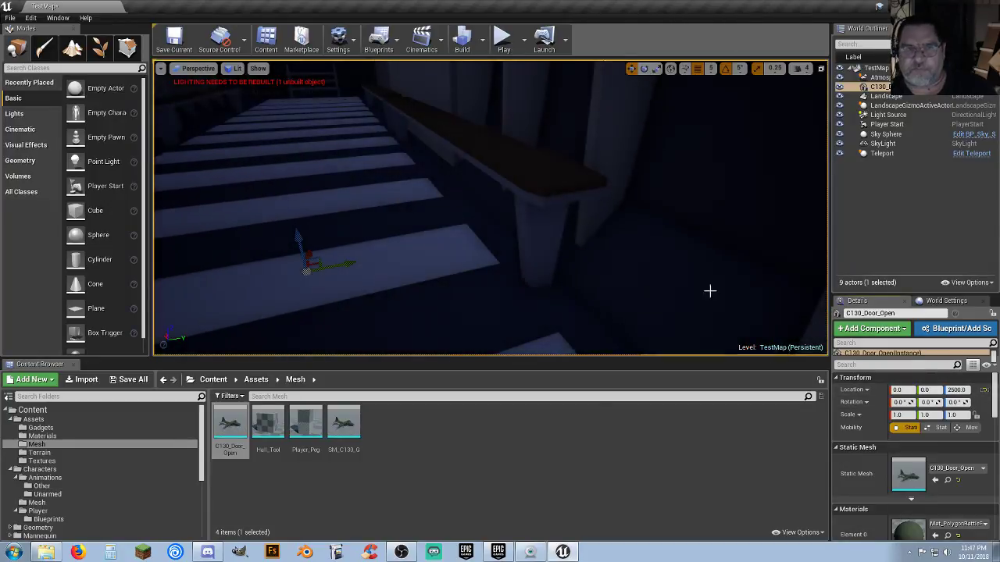
# Step: Play-test the teleport with the plane at its current height, and end the session
pyautogui.click(504, 40)
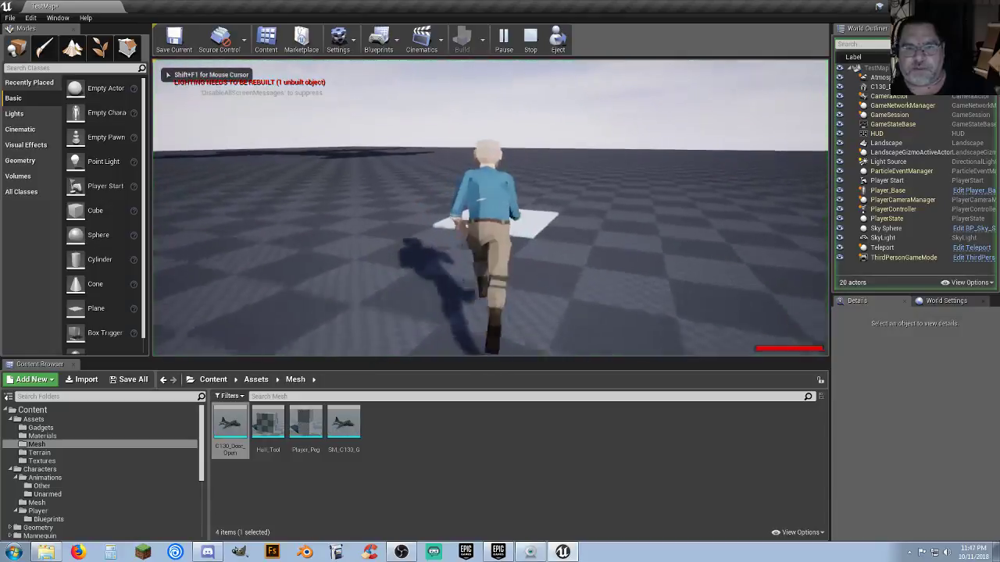
pyautogui.press('w')
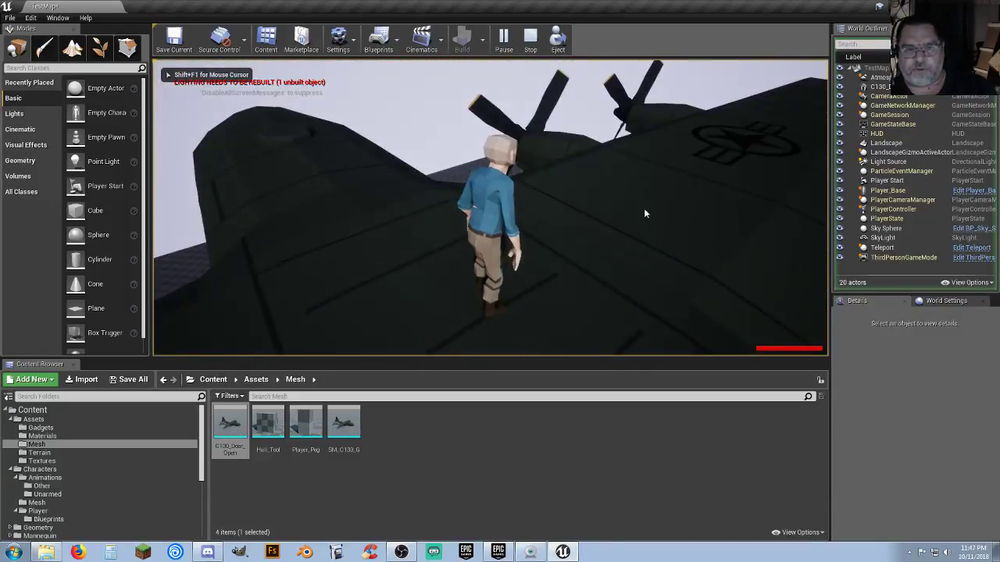
pyautogui.press('Escape')
# Step: Place a temporary Sphere in the middle of the cargo bay to read its Z location, and delete it
pyautogui.press('w')
pyautogui.moveTo(578, 224); pyautogui.dragTo(524, 178, button='right')
pyautogui.press('w')
pyautogui.press('w')
pyautogui.press('w')
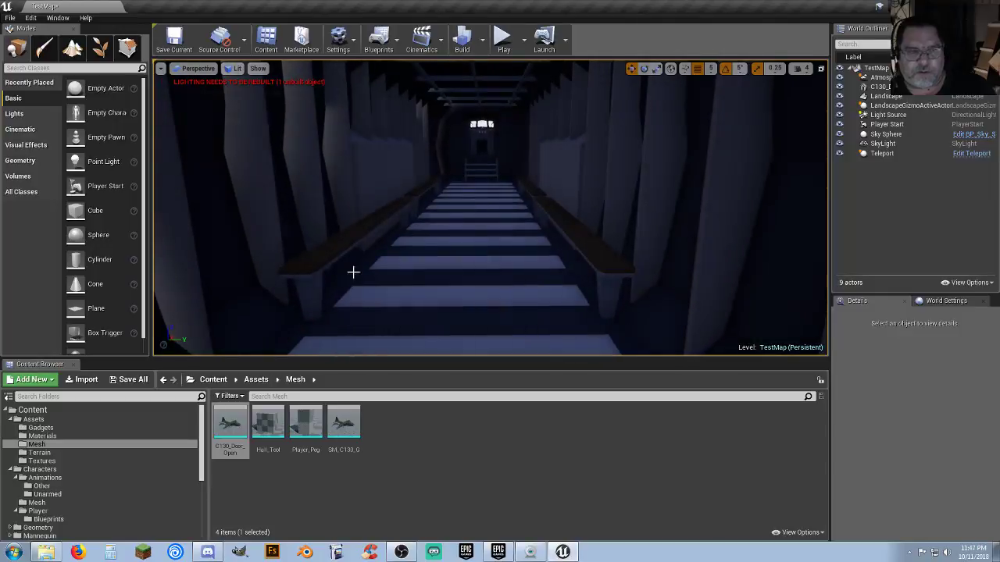
pyautogui.moveTo(99, 234); pyautogui.dragTo(470, 250)
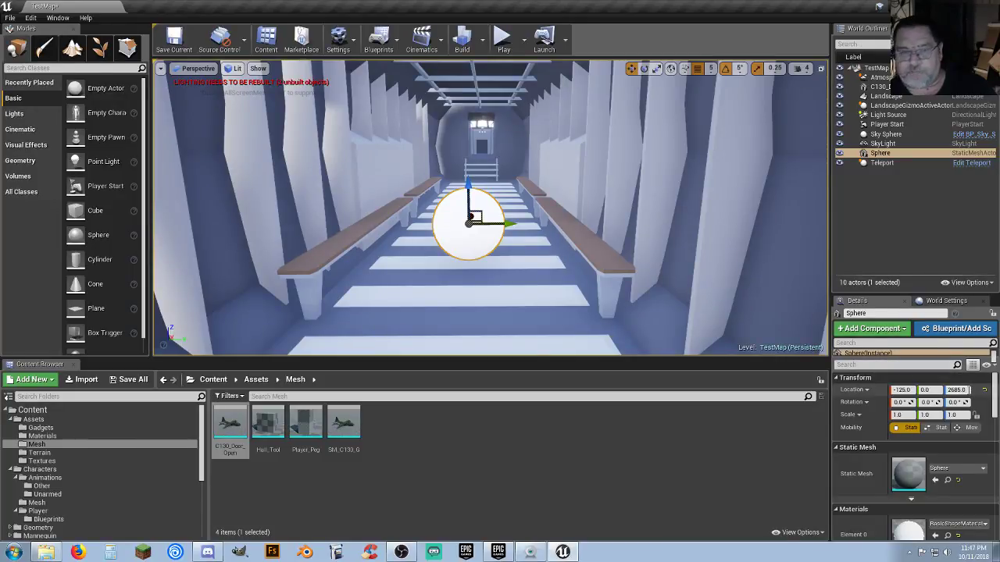
pyautogui.press('Delete')
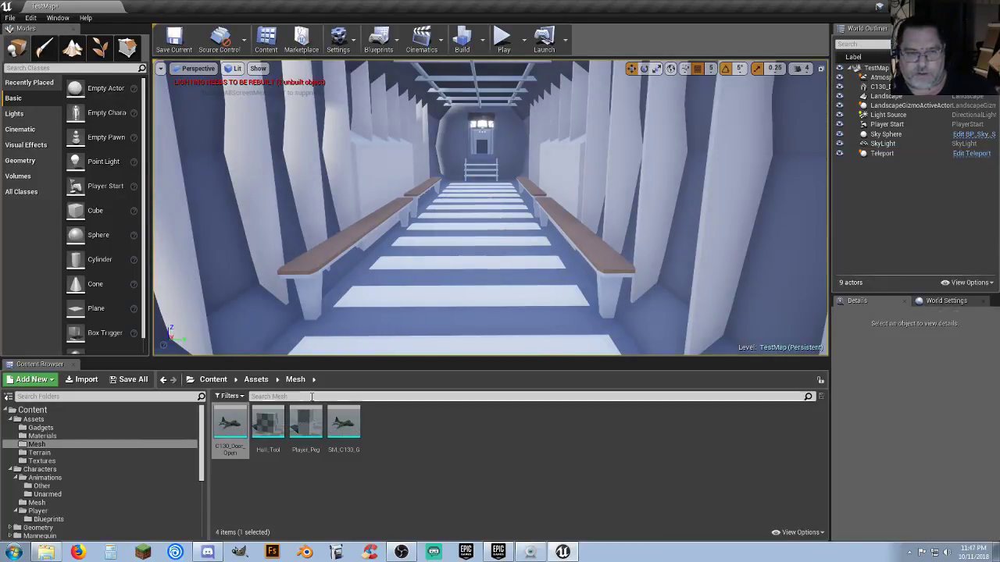
# Step: Set the C130_Door_Open actor's Z location to 2685
pyautogui.click(594, 258)
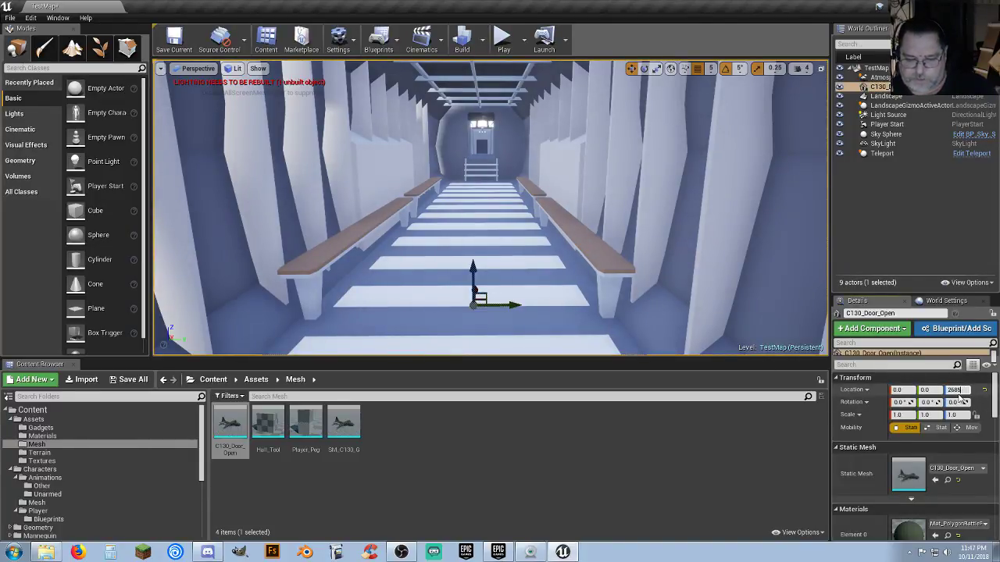
pyautogui.click(961, 395)
pyautogui.write('2685')
pyautogui.press('Return')
# Step: Play-test the new height by teleporting into the cargo bay and running through it and out of the plane
pyautogui.click(504, 39)
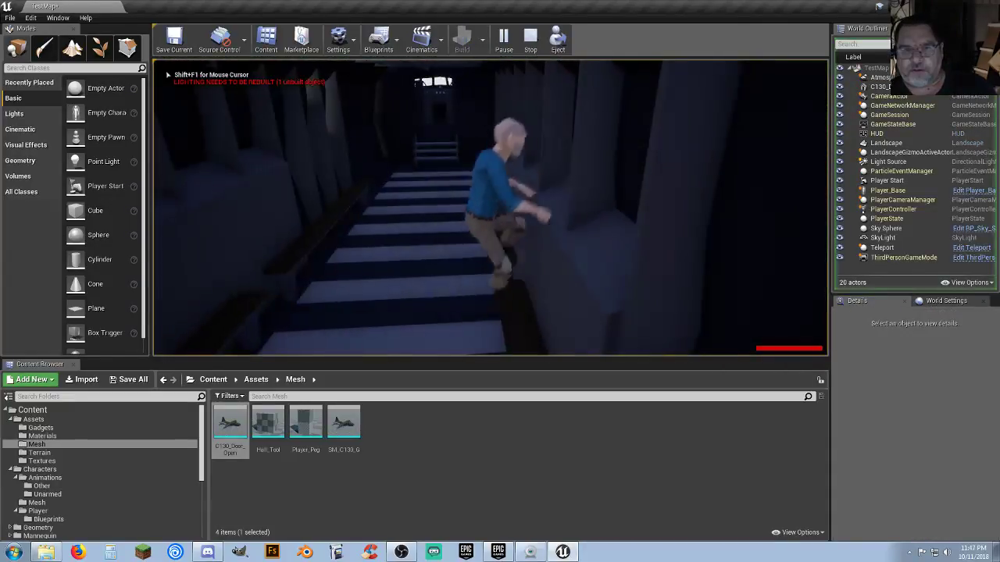
pyautogui.press('w')
pyautogui.press('a')
pyautogui.press('w')
pyautogui.press('w')
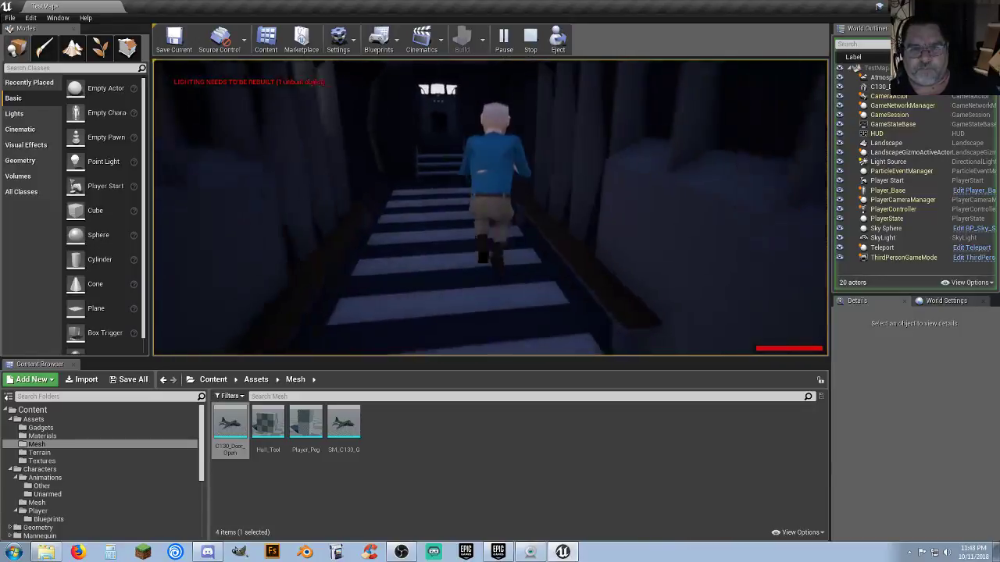
pyautogui.press('w')
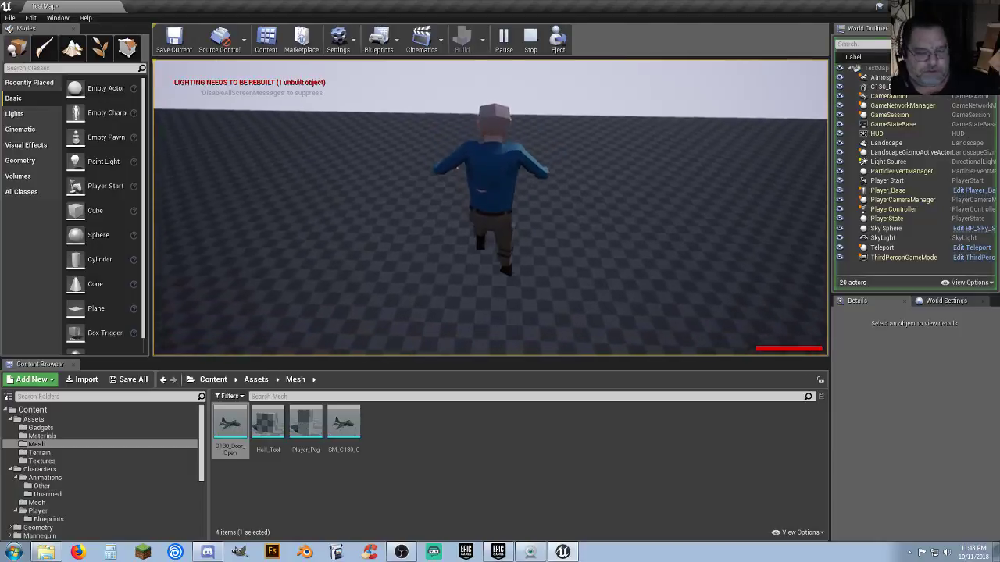
# Step: Teleport into the cargo bay repeatedly, run off the open rear ramp, and deploy the parachute while falling
pyautogui.press('w')
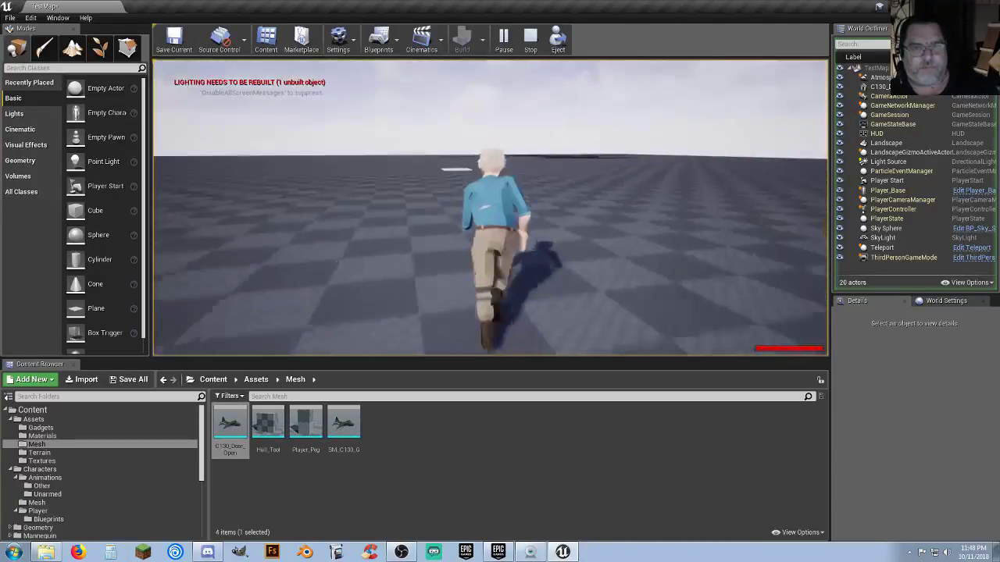
pyautogui.press('w')
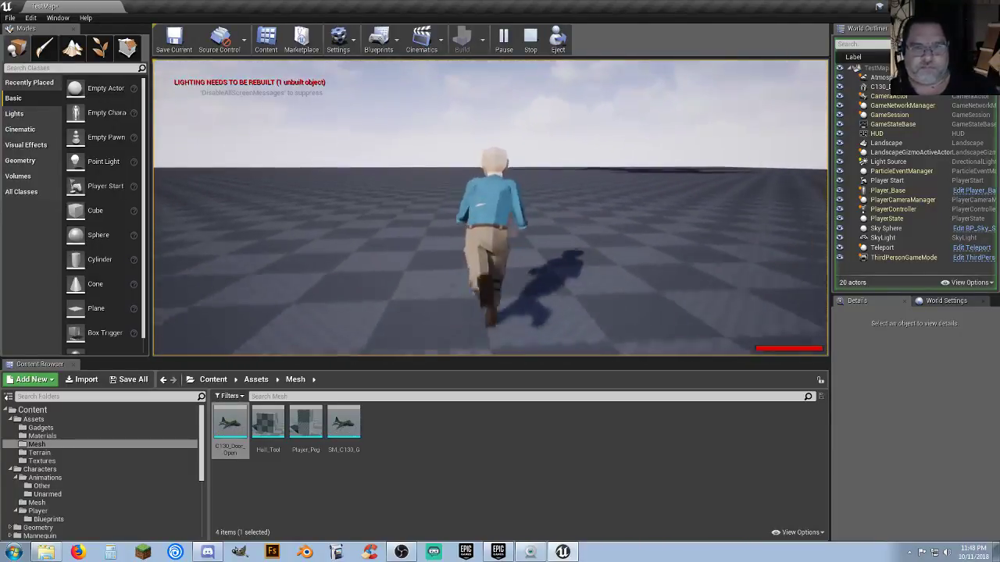
pyautogui.press('w')
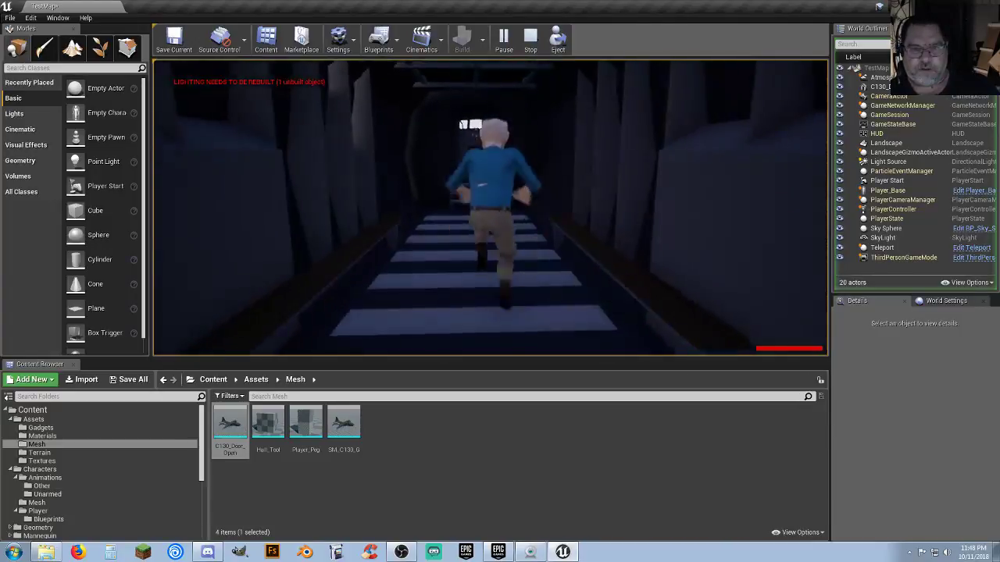
pyautogui.press('w')
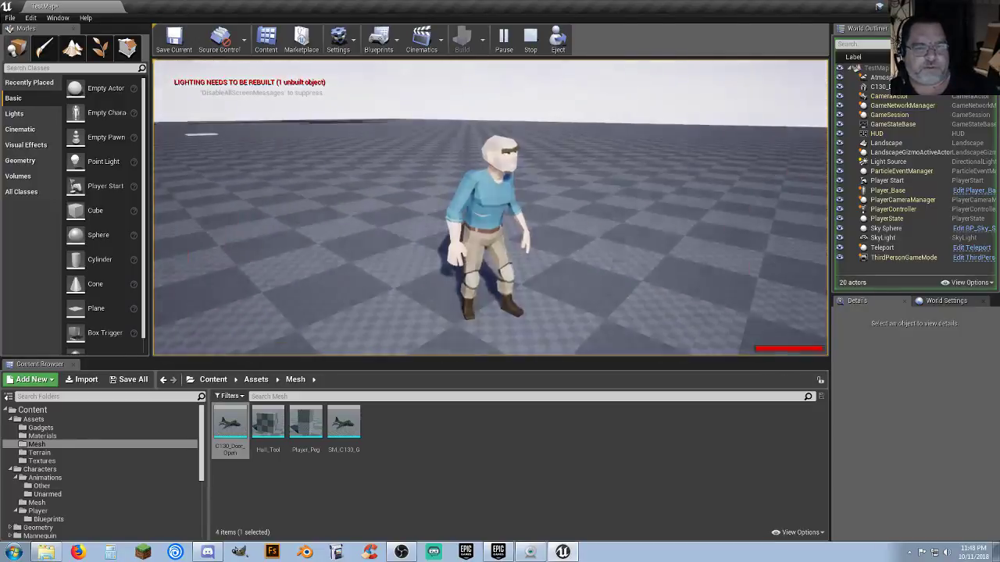
pyautogui.press('w')
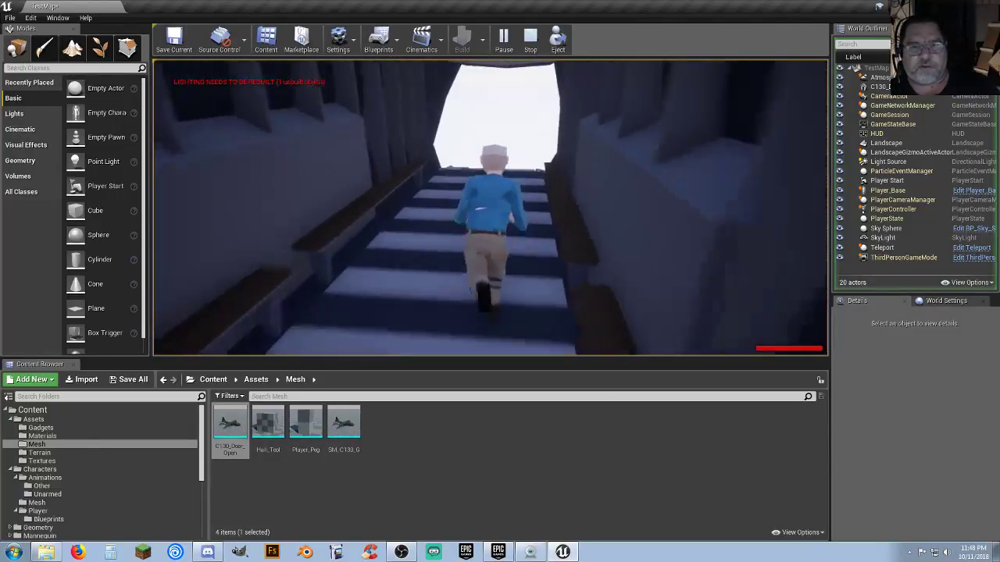
pyautogui.press('w')
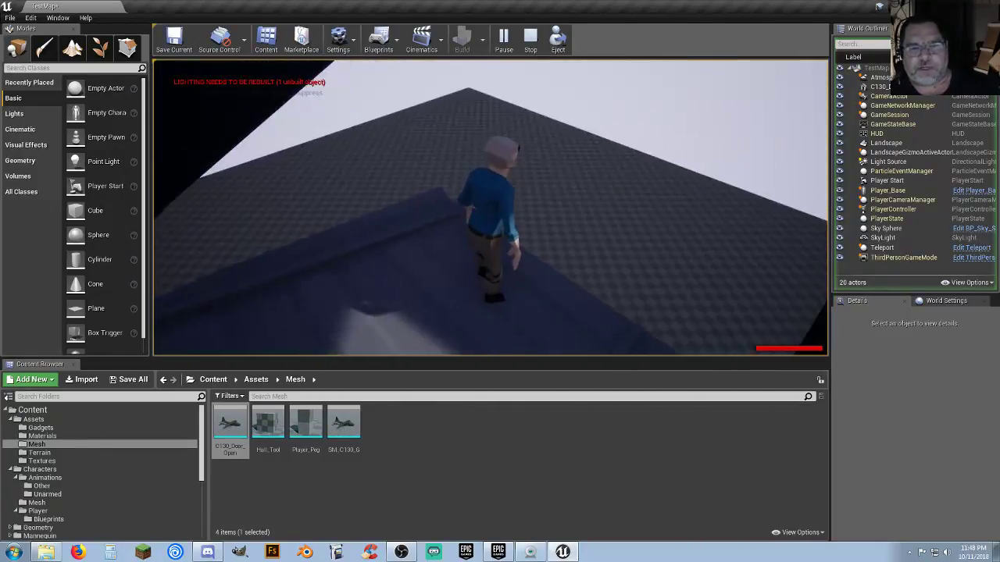
pyautogui.press('w')
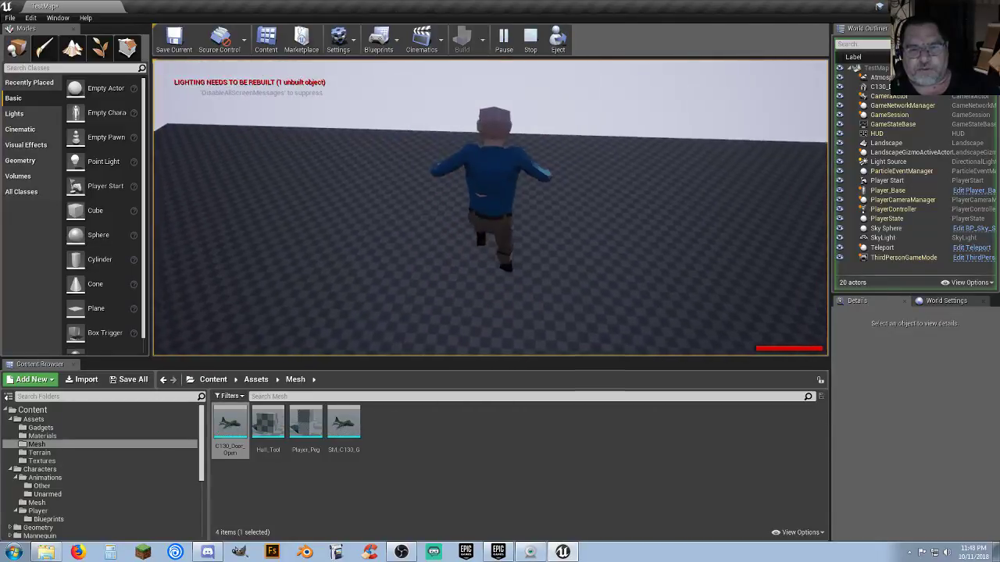
pyautogui.press('space')
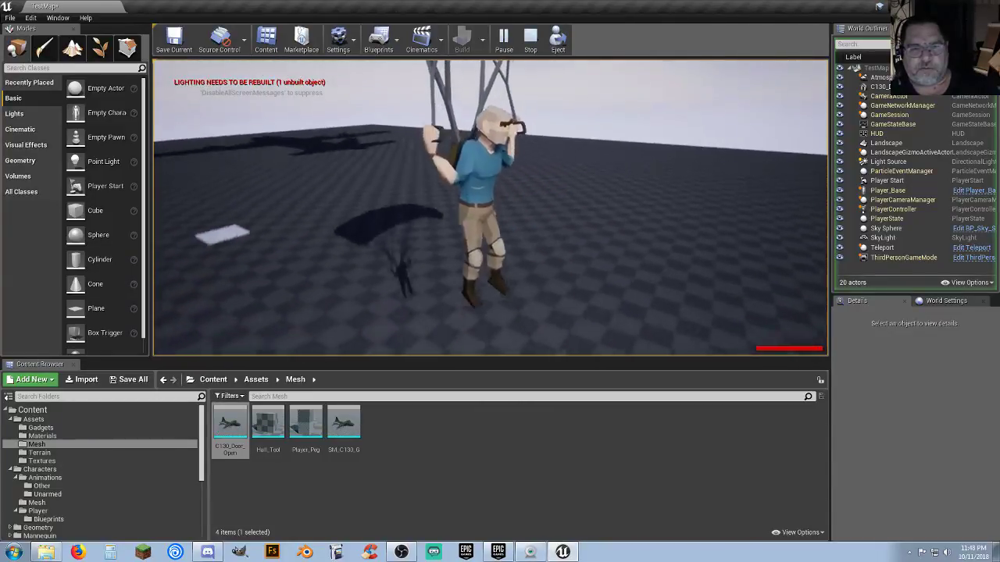
# Step: Teleport back into the plane, walk around on the lowered rear ramp, and end the play session
pyautogui.press('w')
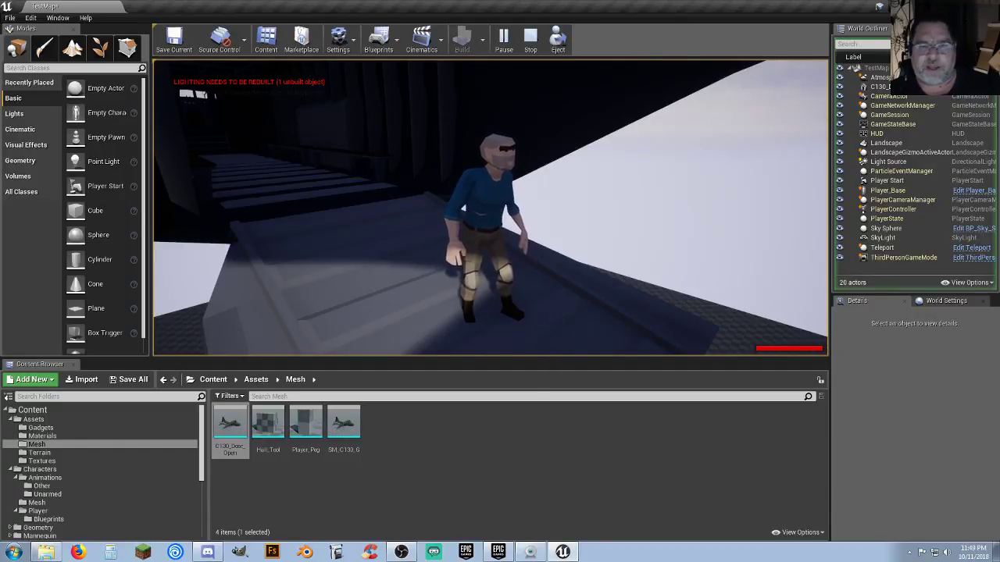
pyautogui.press('d')
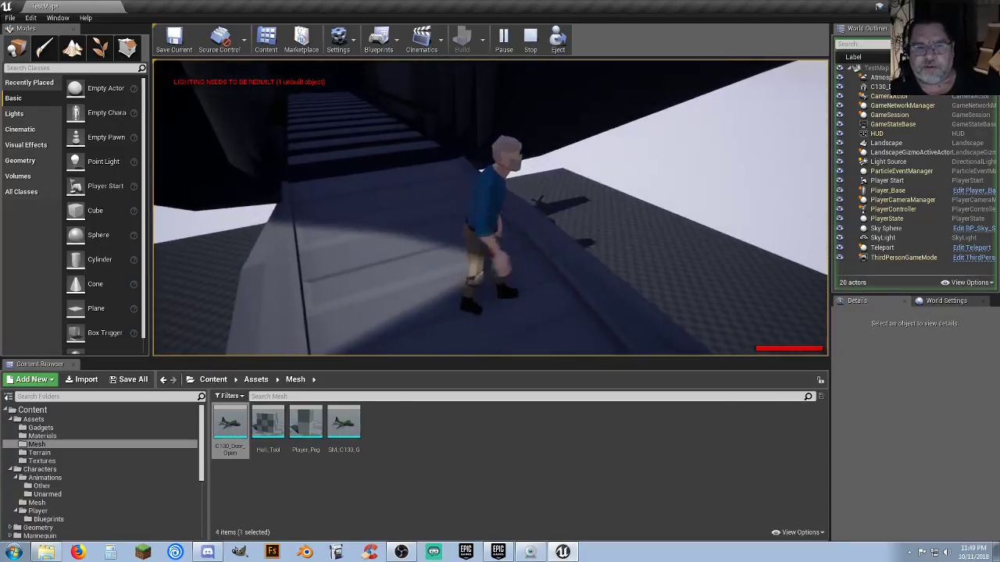
pyautogui.press('w')
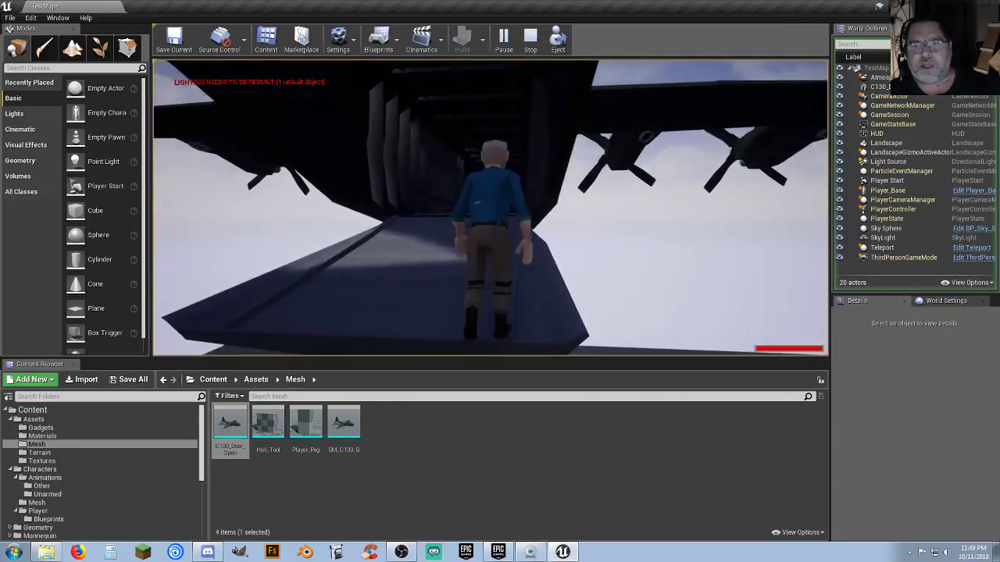
pyautogui.press('Escape')
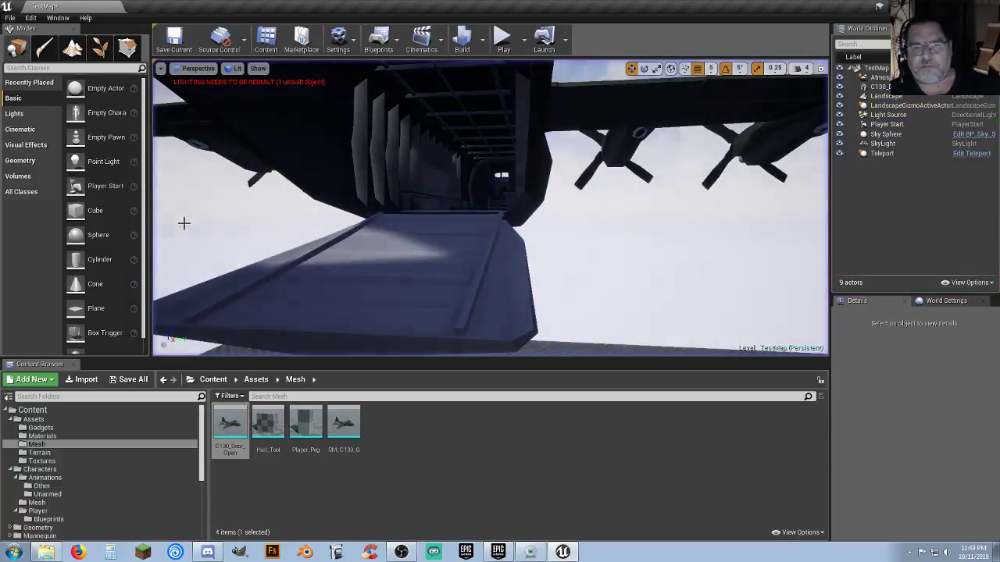
# Step: Examine the open-door plane's exterior from the rear ramp around to the wing and nose
pyautogui.press('w')
pyautogui.moveTo(613, 239); pyautogui.dragTo(469, 273, button='right')
pyautogui.press('s')
pyautogui.moveTo(578, 245); pyautogui.dragTo(648, 261, button='right')
pyautogui.press('s')
pyautogui.moveTo(610, 227); pyautogui.dragTo(561, 248, button='right')
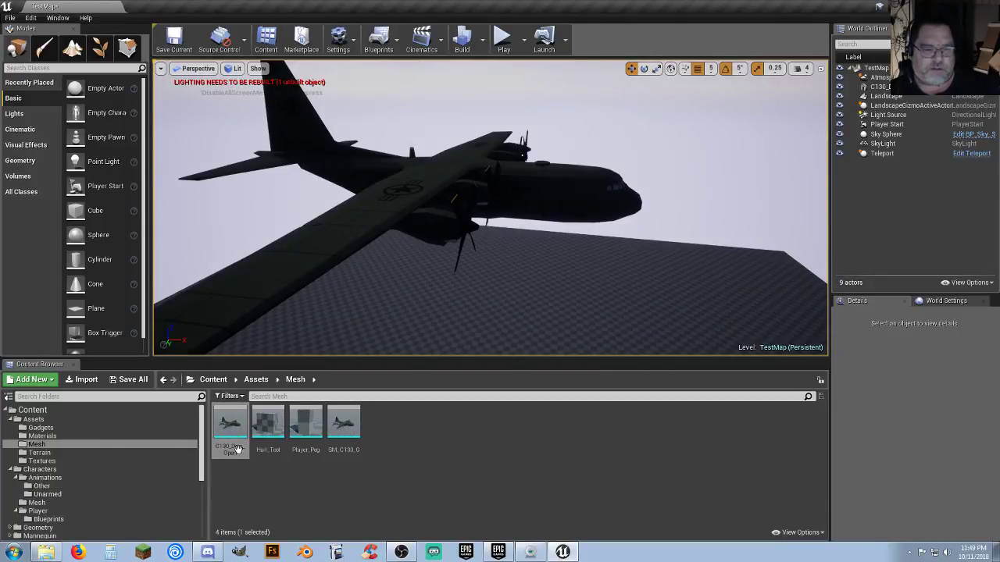
pyautogui.click(40, 428)
pyautogui.rightClick(428, 433)
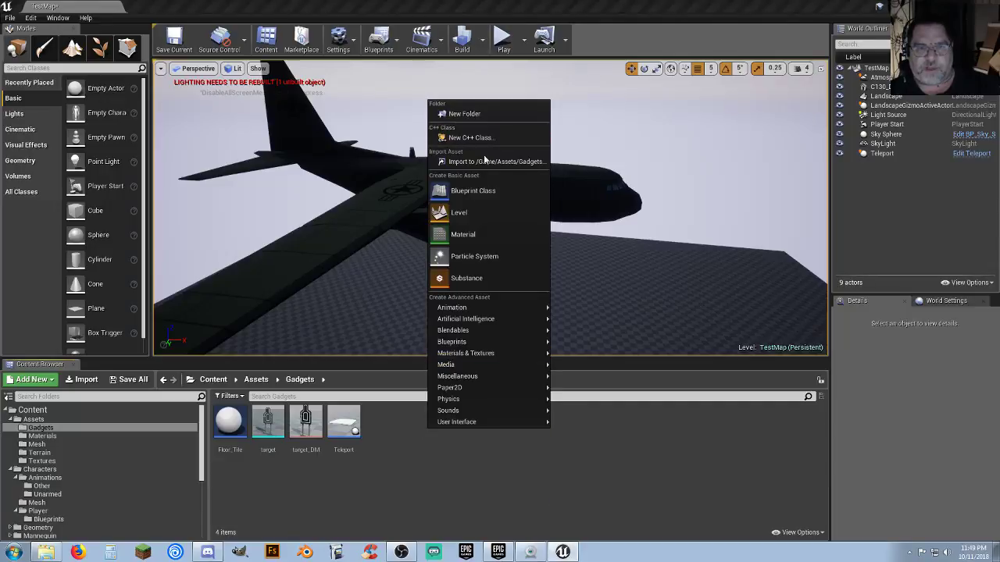
pyautogui.click(533, 380)
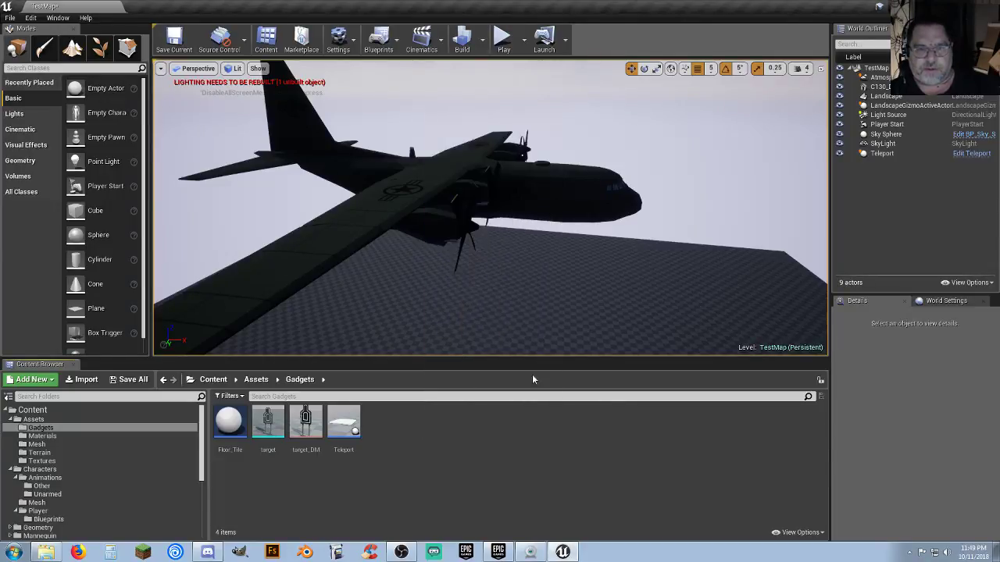
# Step: Select the placed C130_Door_Open plane and examine its propellers and engines up close
pyautogui.click(469, 226)
pyautogui.press('w')
pyautogui.moveTo(470, 226)
pyautogui.mouseDown(button='right')
pyautogui.moveTo(445, 266)
pyautogui.moveTo(417, 234)
pyautogui.moveTo(375, 232)
pyautogui.moveTo(470, 227)
pyautogui.mouseUp(button='right')
pyautogui.moveTo(418, 207); pyautogui.dragTo(440, 207, button='right')
pyautogui.moveTo(565, 191); pyautogui.dragTo(565, 192, button='right')
pyautogui.moveTo(571, 231); pyautogui.dragTo(571, 231, button='right')
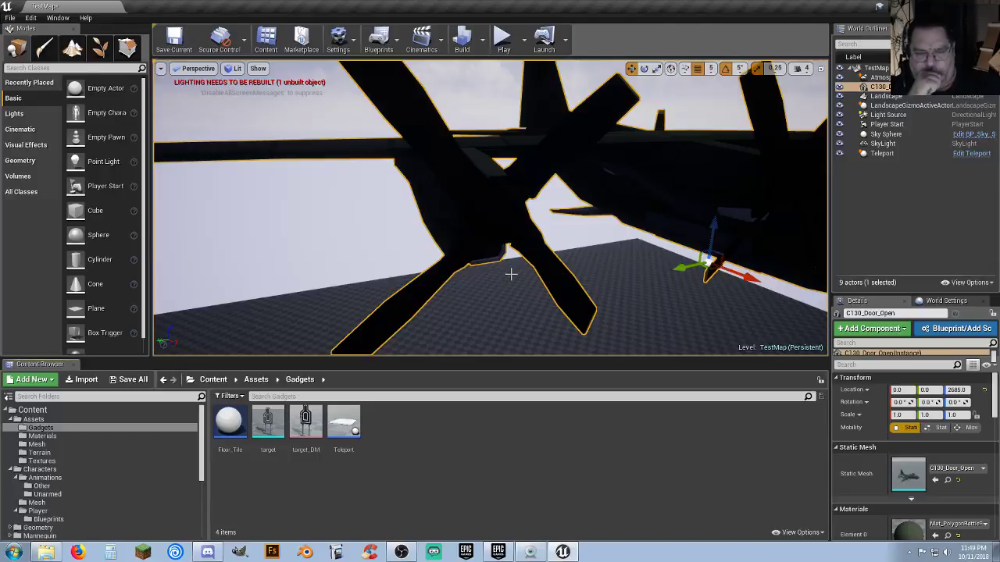
pyautogui.moveTo(511, 274); pyautogui.dragTo(511, 273, button='right')
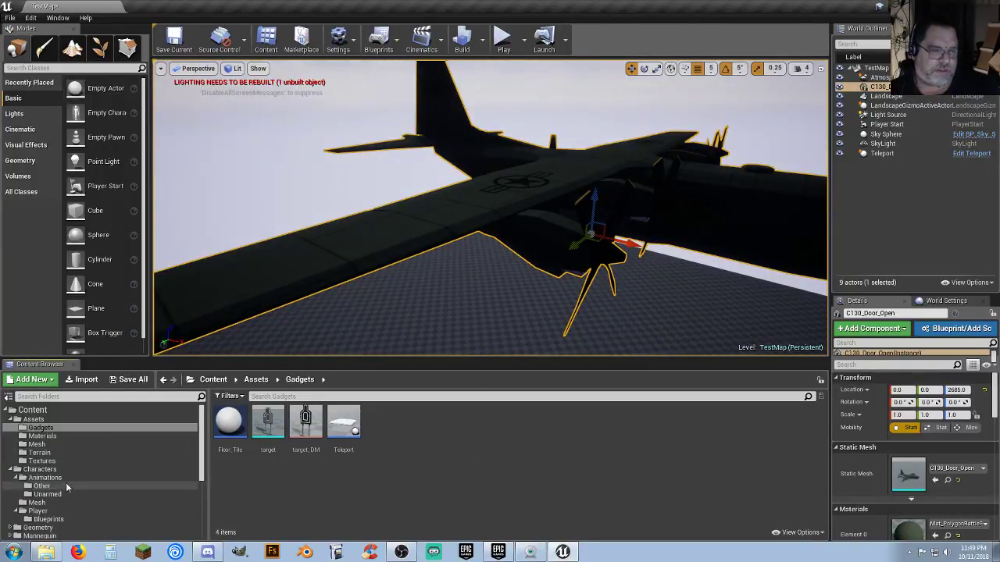
# Step: Open the SK_Veh_Plane_01 skeleton from the Polygon_BattleRoyale Meshes/Vehicles folder
pyautogui.scroll(-5, 58, 500)
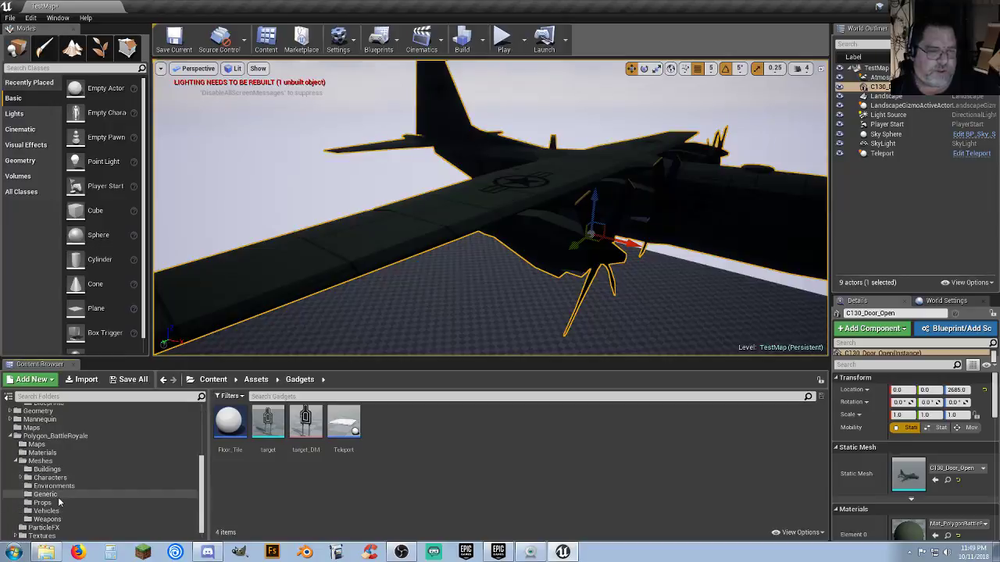
pyautogui.scroll(-1, 63, 493)
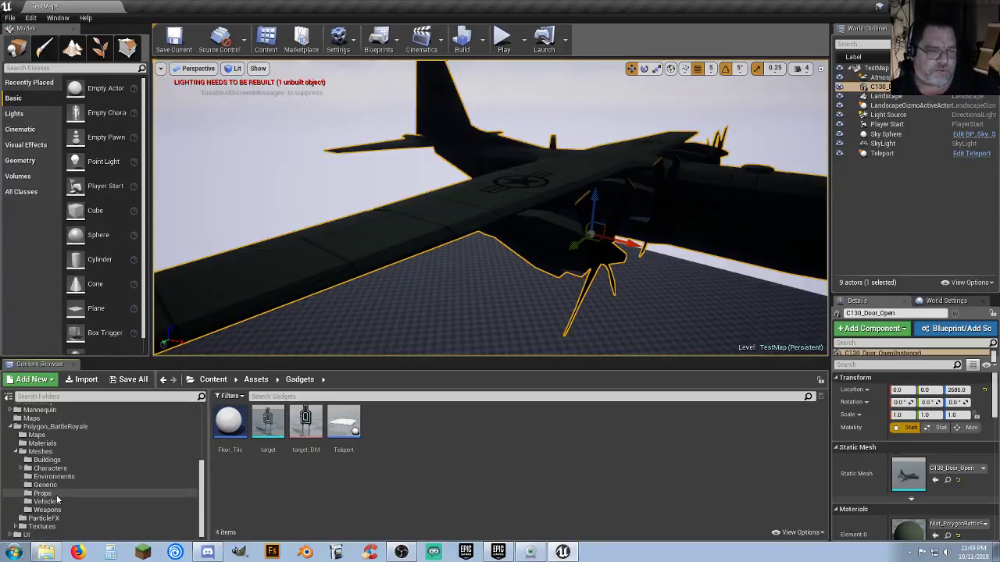
pyautogui.click(153, 504)
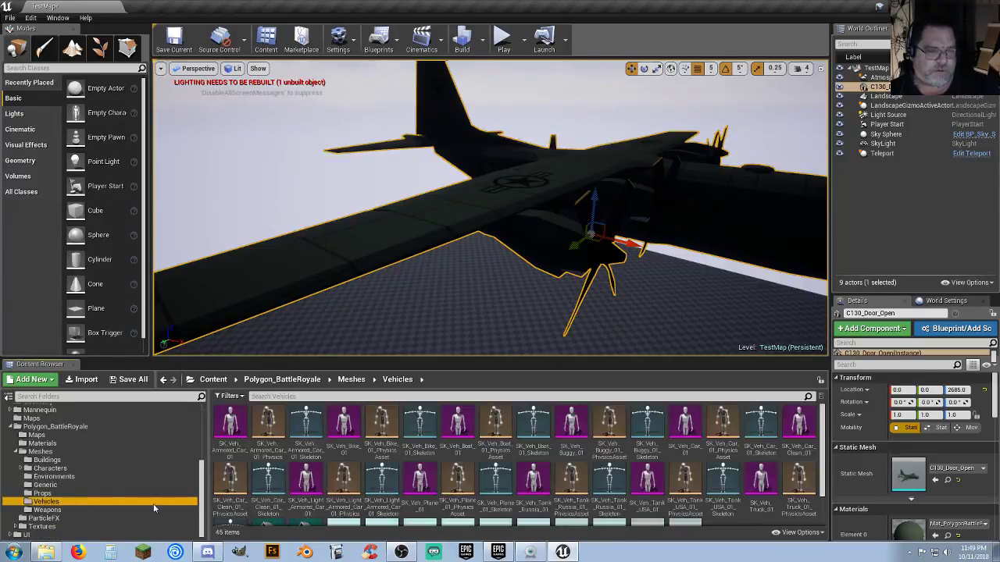
pyautogui.doubleClick(498, 506)
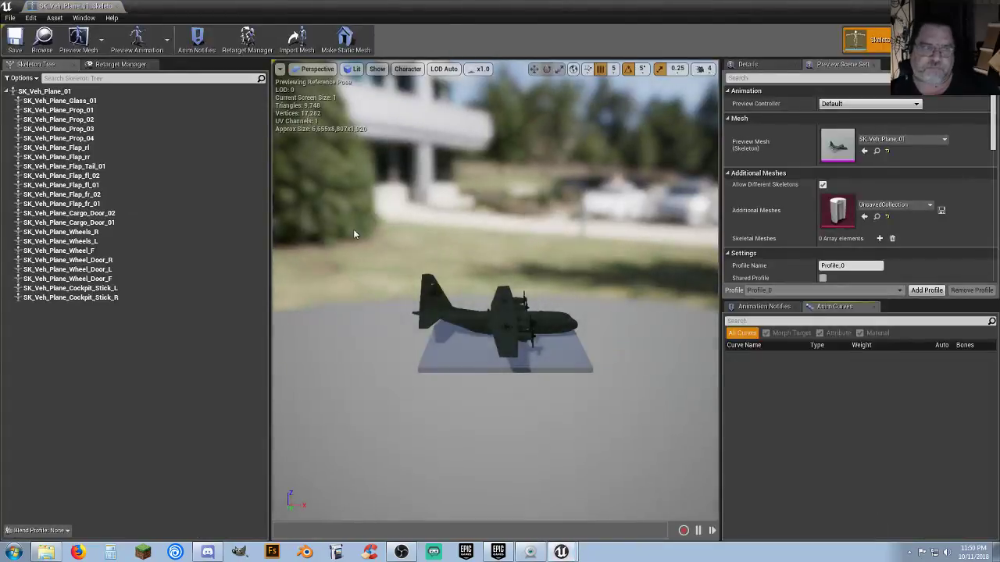
# Step: Examine the skeleton's plane up close around the wing engines, and select the root bone SK_Veh_Plane_01
pyautogui.moveTo(353, 234)
pyautogui.mouseDown()
pyautogui.moveTo(398, 236)
pyautogui.moveTo(367, 233)
pyautogui.mouseUp()
pyautogui.press('w')
pyautogui.moveTo(367, 232); pyautogui.dragTo(383, 223, button='right')
pyautogui.moveTo(438, 250)
pyautogui.mouseDown(button='right')
pyautogui.moveTo(418, 258)
pyautogui.moveTo(437, 250)
pyautogui.mouseUp(button='right')
pyautogui.click(469, 305)
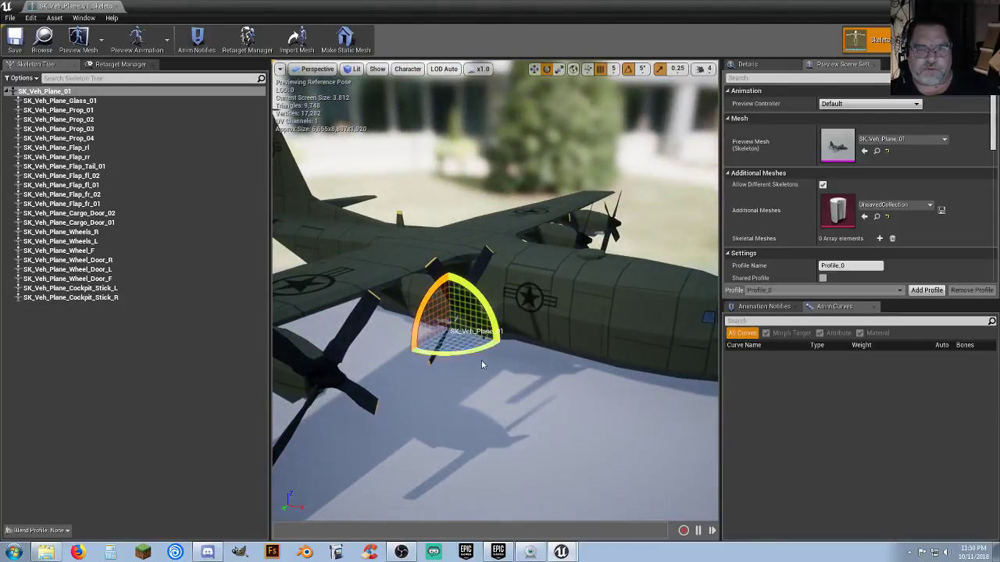
pyautogui.moveTo(480, 366); pyautogui.dragTo(408, 349, button='right')
# Step: Select the bones SK_Veh_Plane_Prop_01 to Prop_04 one after another and examine where each pivot sits relative to the propellers
pyautogui.click(75, 112)
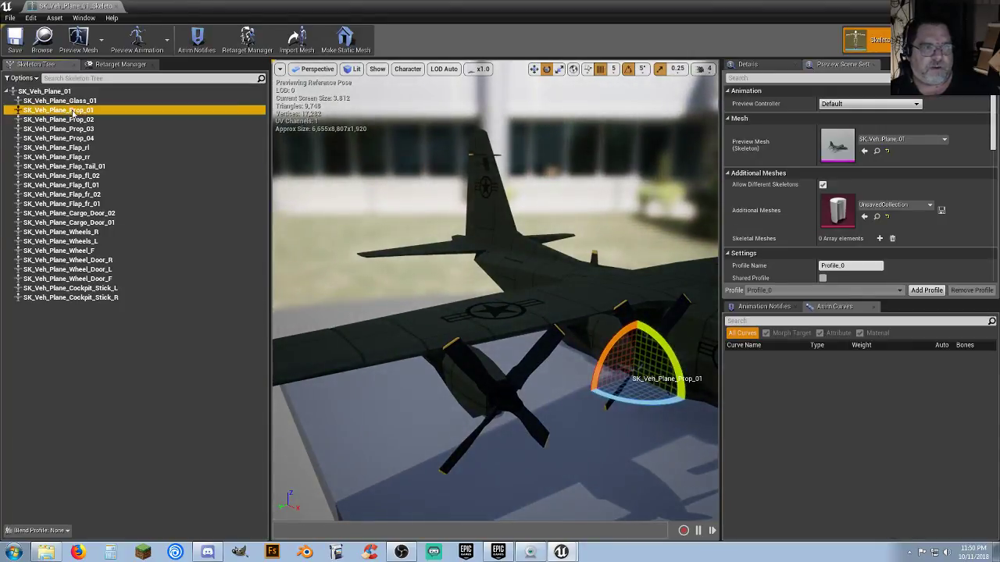
pyautogui.moveTo(470, 216); pyautogui.dragTo(528, 237, button='right')
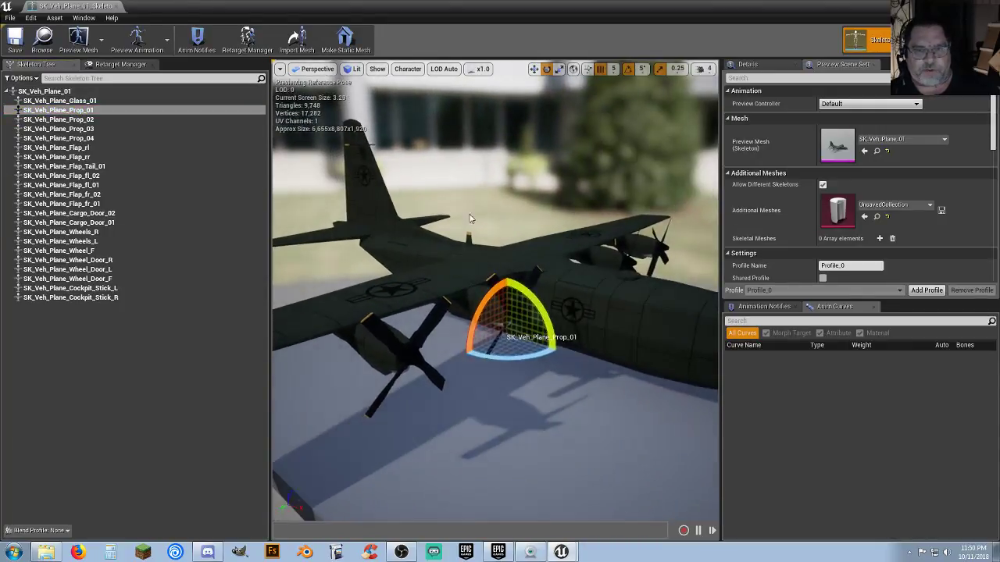
pyautogui.click(58, 129)
pyautogui.click(77, 139)
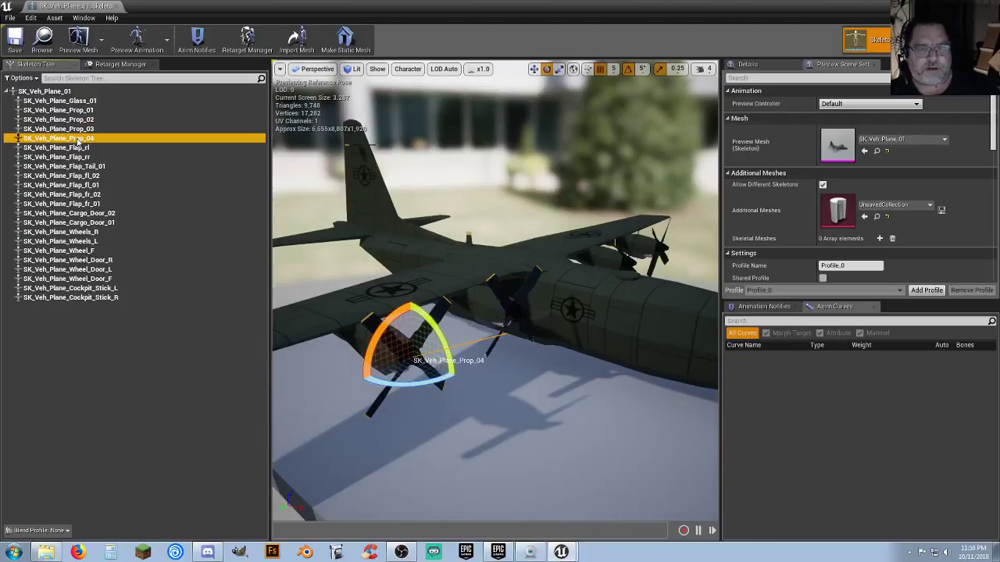
pyautogui.click(79, 120)
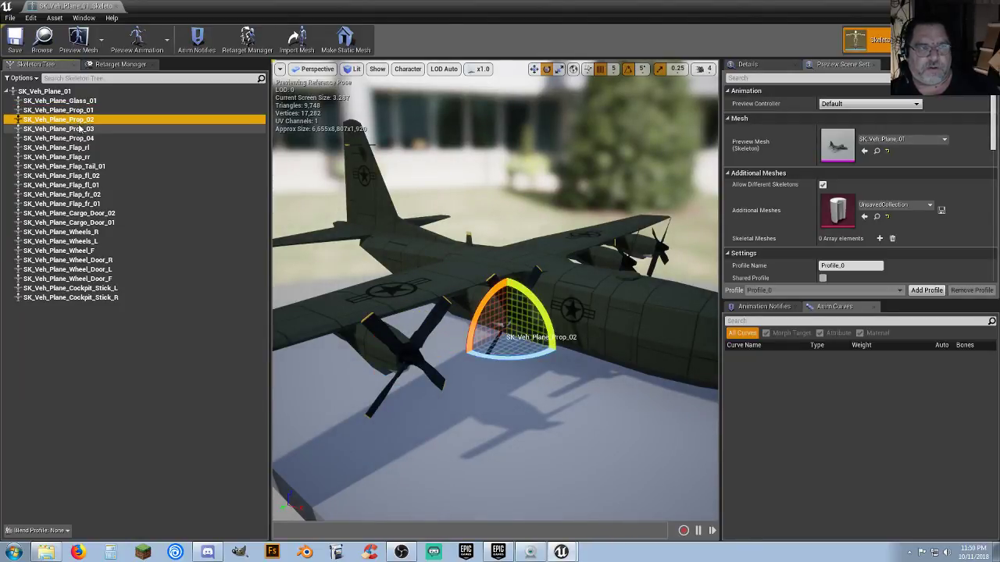
pyautogui.click(81, 129)
pyautogui.click(78, 138)
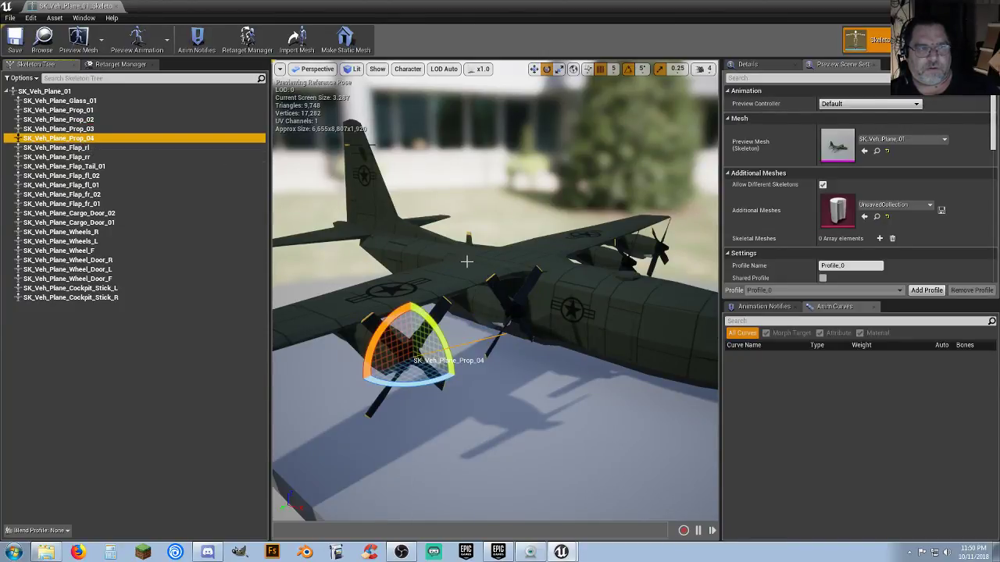
pyautogui.moveTo(467, 262); pyautogui.dragTo(468, 262, button='right')
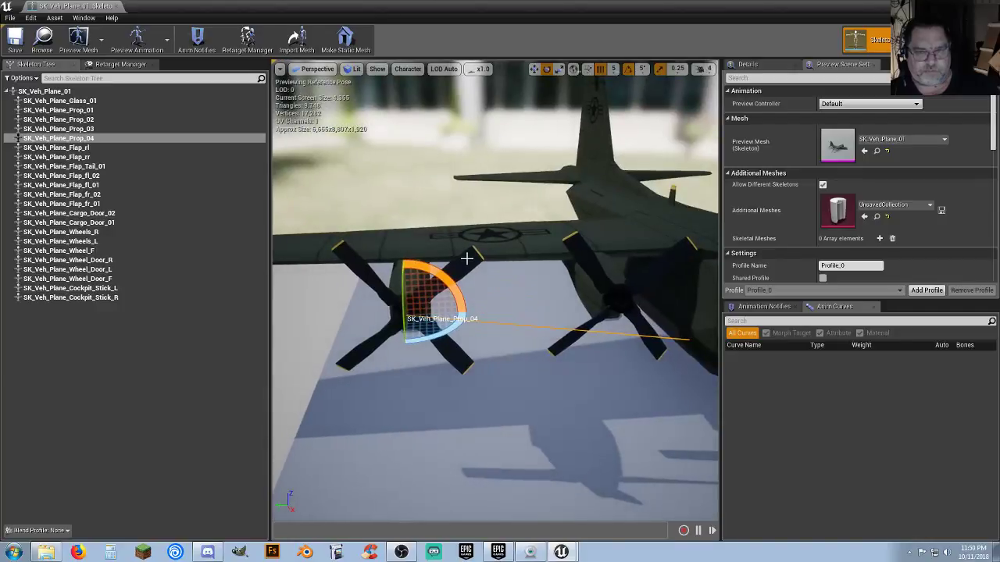
pyautogui.moveTo(467, 259); pyautogui.dragTo(466, 258)
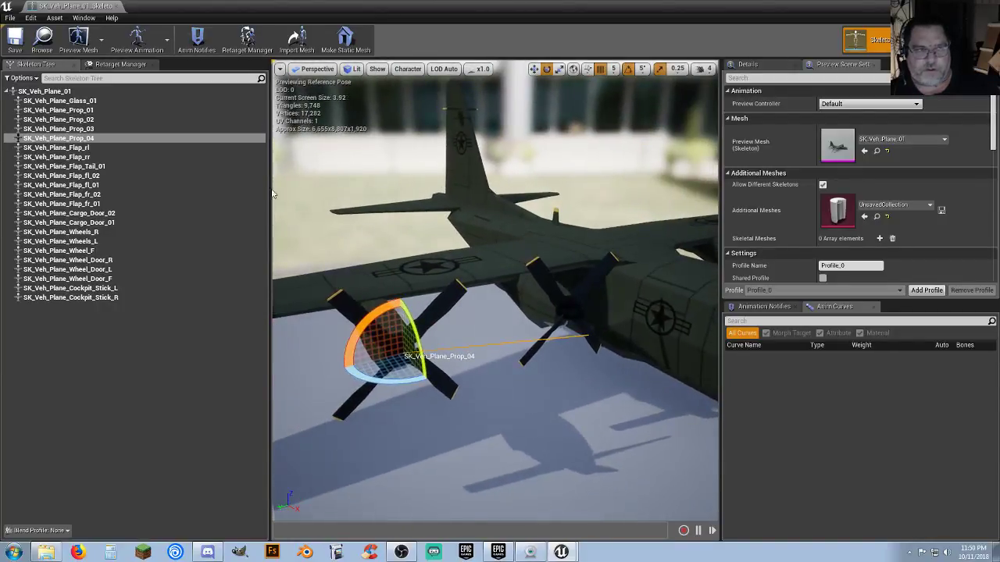
# Step: Go through the propeller bones again in order from Prop_01 to Prop_04, and inspect the Prop_04 pivot at the outer propeller
pyautogui.click(93, 110)
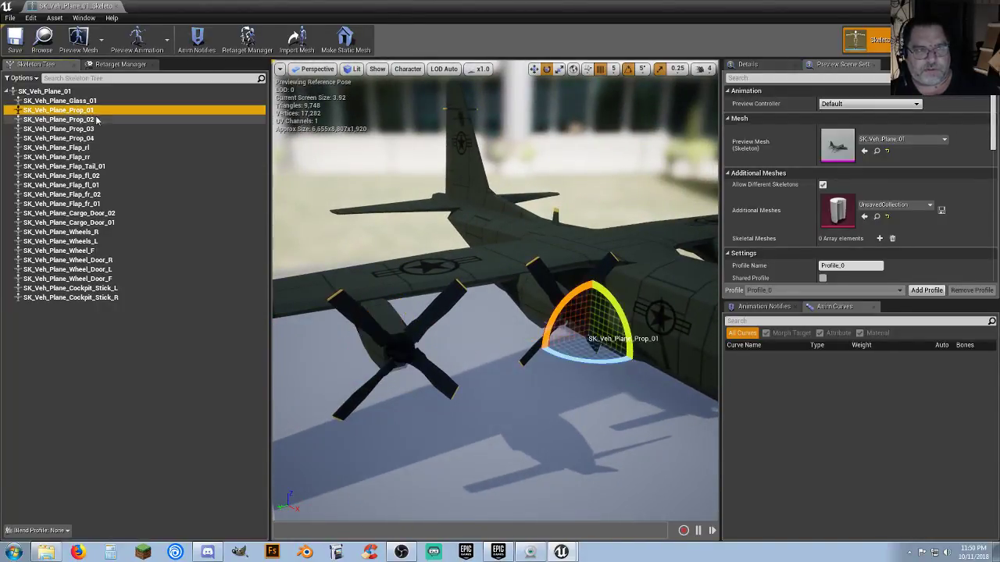
pyautogui.click(96, 120)
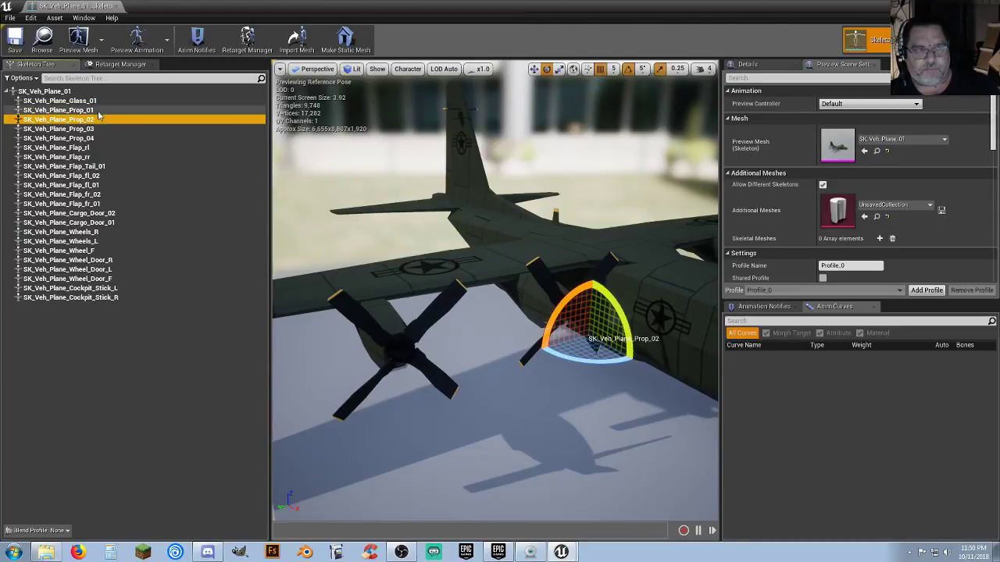
pyautogui.click(99, 113)
pyautogui.click(99, 121)
pyautogui.click(98, 130)
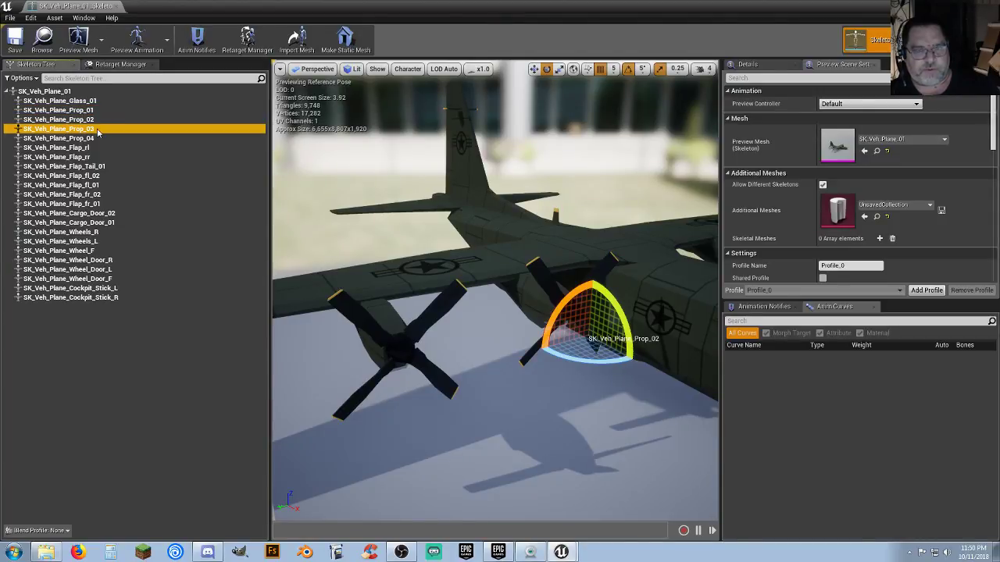
pyautogui.click(100, 137)
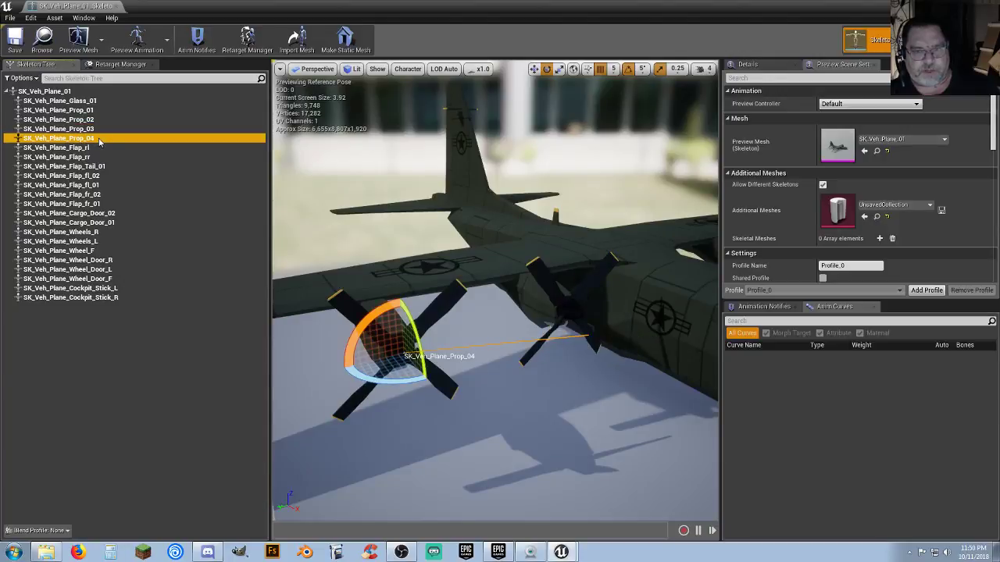
pyautogui.moveTo(438, 304); pyautogui.dragTo(414, 297, button='right')
pyautogui.moveTo(359, 234); pyautogui.dragTo(375, 236)
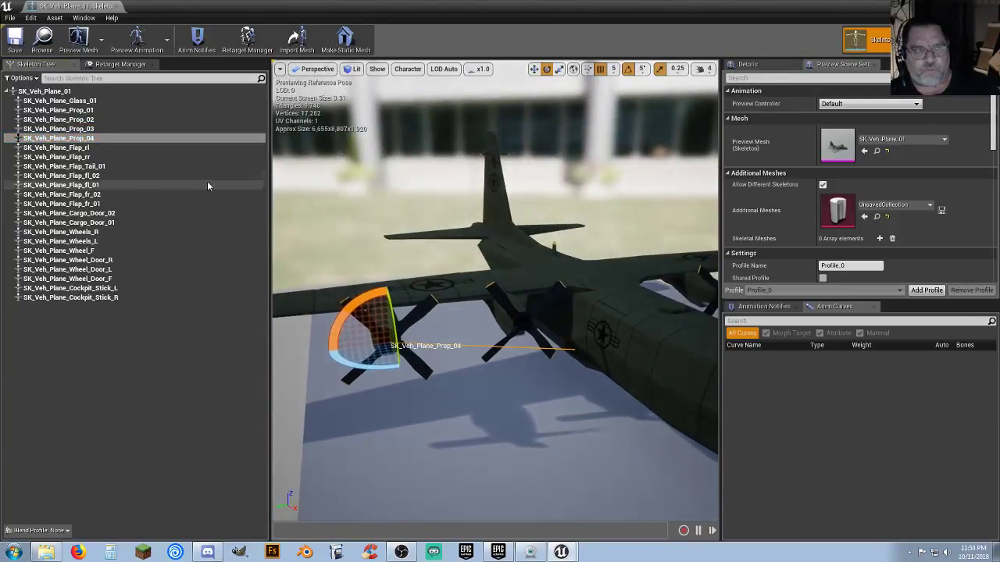
# Step: Compare the four propeller bone pivots with the two engines on one wing, viewing the plane from the front
pyautogui.click(105, 110)
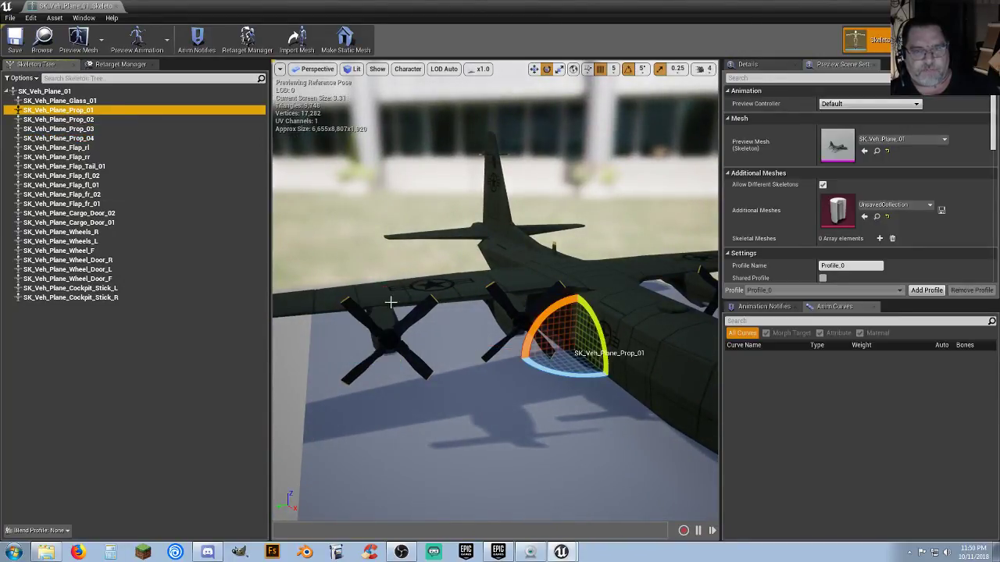
pyautogui.moveTo(414, 306); pyautogui.dragTo(445, 308)
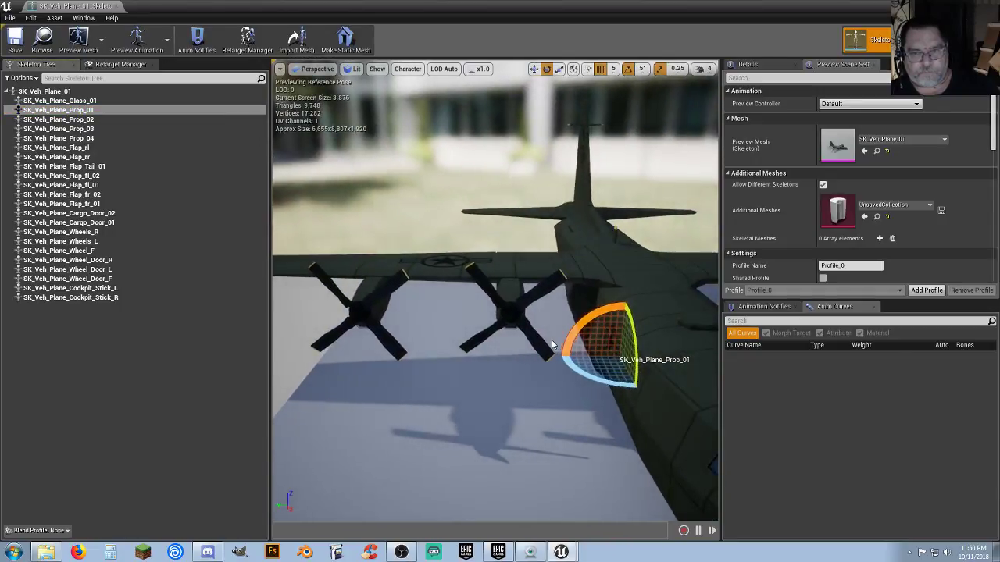
pyautogui.click(125, 121)
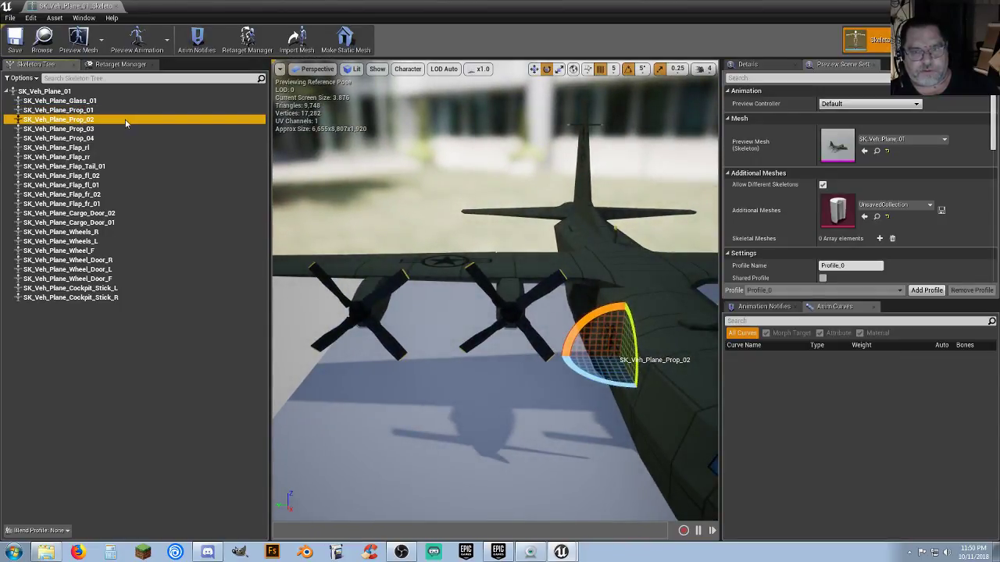
pyautogui.click(101, 129)
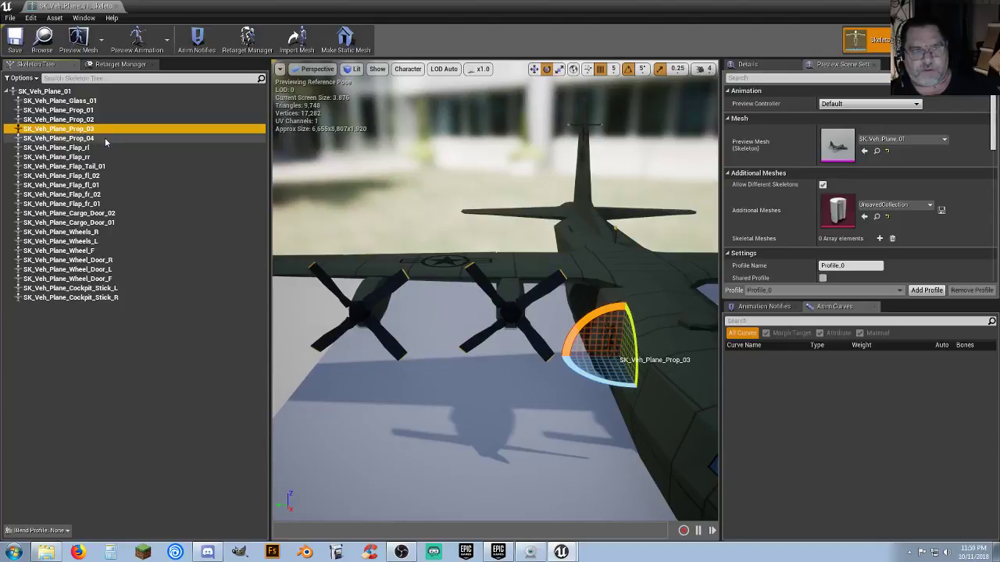
pyautogui.click(106, 139)
pyautogui.moveTo(339, 211)
pyautogui.mouseDown()
pyautogui.moveTo(391, 222)
pyautogui.moveTo(345, 225)
pyautogui.moveTo(375, 213)
pyautogui.moveTo(346, 211)
pyautogui.mouseUp()
# Step: Alternate between the bones Prop_01, Prop_02 and Prop_03 to compare their pivot positions beside the fuselage
pyautogui.click(89, 110)
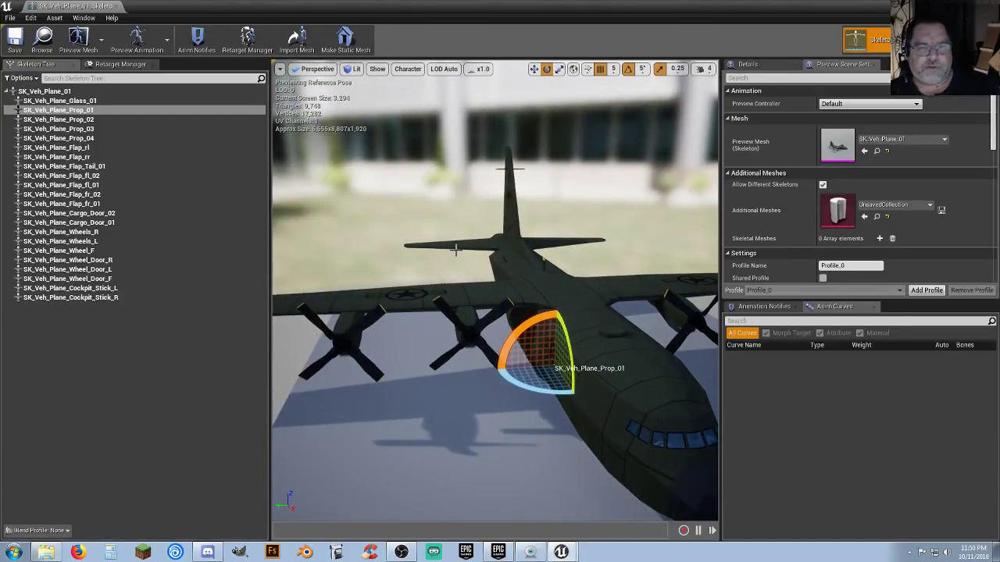
pyautogui.moveTo(456, 249); pyautogui.dragTo(429, 250)
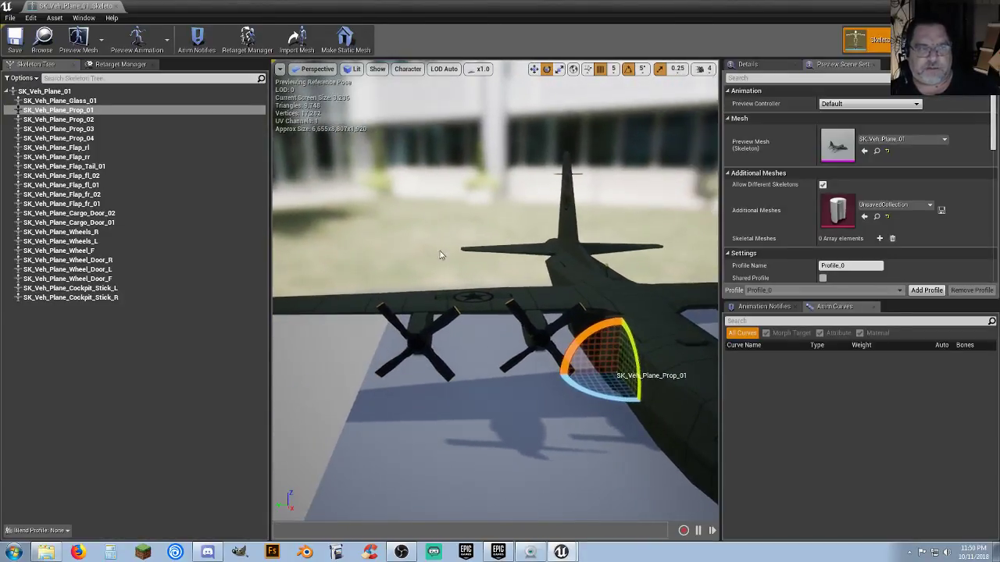
pyautogui.click(91, 121)
pyautogui.click(90, 129)
pyautogui.click(95, 120)
pyautogui.click(97, 108)
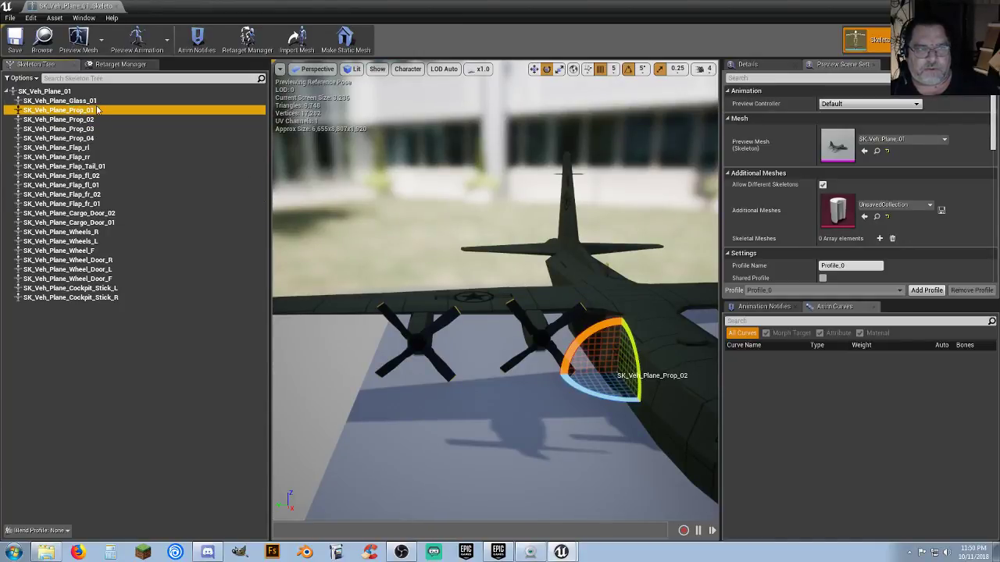
pyautogui.click(100, 129)
pyautogui.click(100, 120)
pyautogui.click(100, 129)
pyautogui.click(104, 111)
pyautogui.moveTo(522, 222)
pyautogui.mouseDown()
pyautogui.moveTo(590, 225)
pyautogui.moveTo(507, 221)
pyautogui.mouseUp()
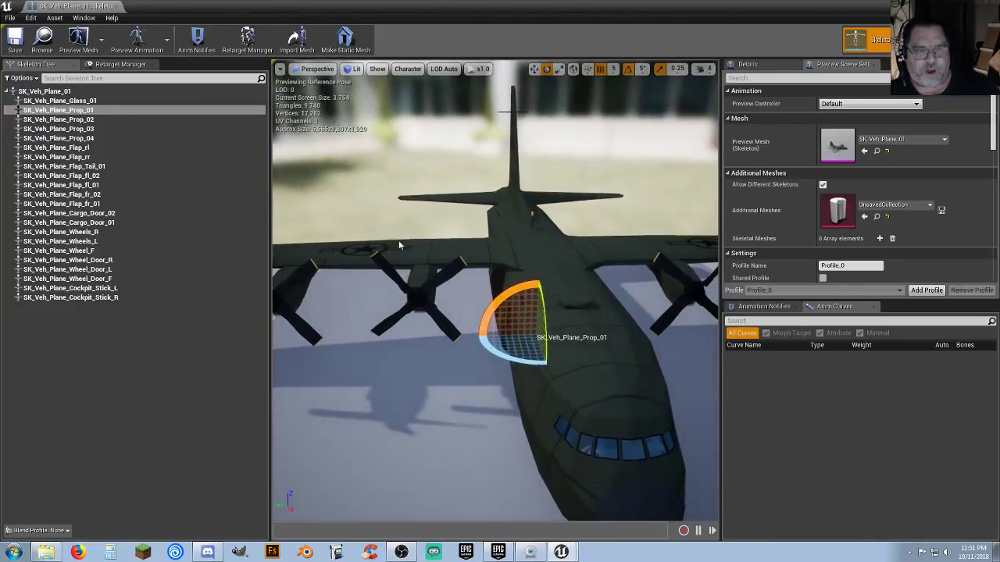
# Step: Check the Prop_02, Prop_03 and Prop_04 pivots, view the Prop_04 bone from several angles, and close the skeleton editor
pyautogui.click(98, 121)
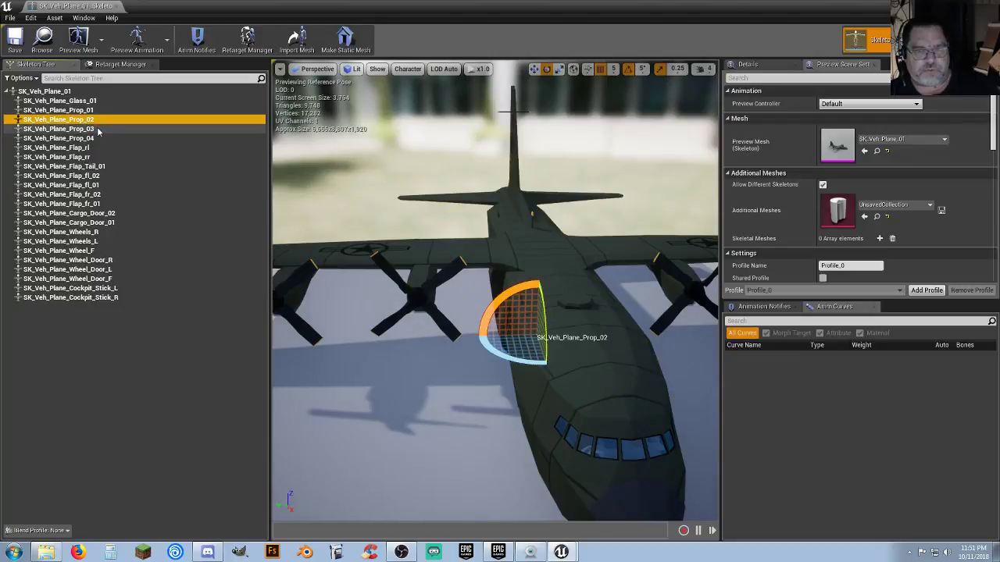
pyautogui.click(97, 130)
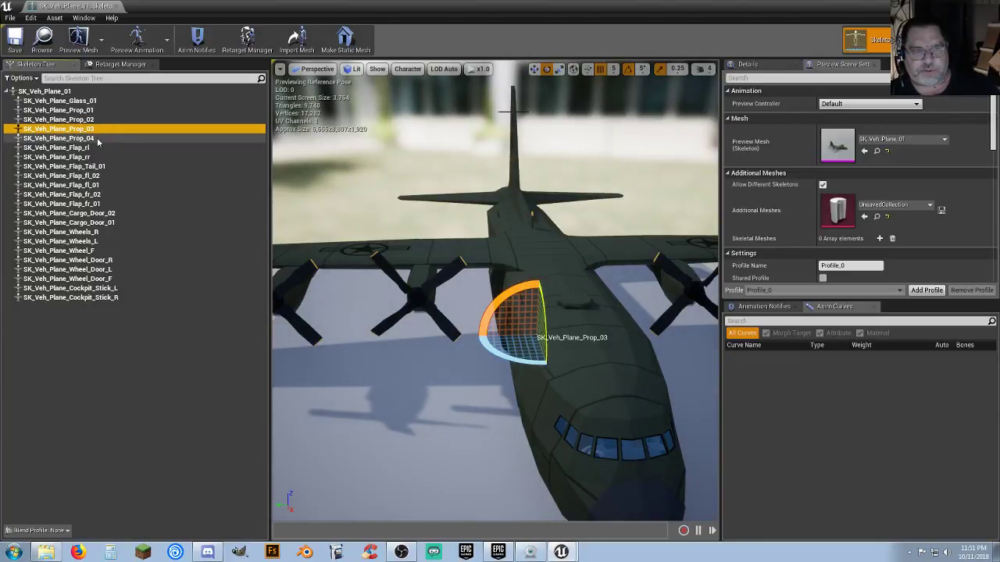
pyautogui.click(98, 138)
pyautogui.moveTo(364, 245)
pyautogui.mouseDown(button='right')
pyautogui.moveTo(341, 246)
pyautogui.moveTo(364, 246)
pyautogui.mouseUp(button='right')
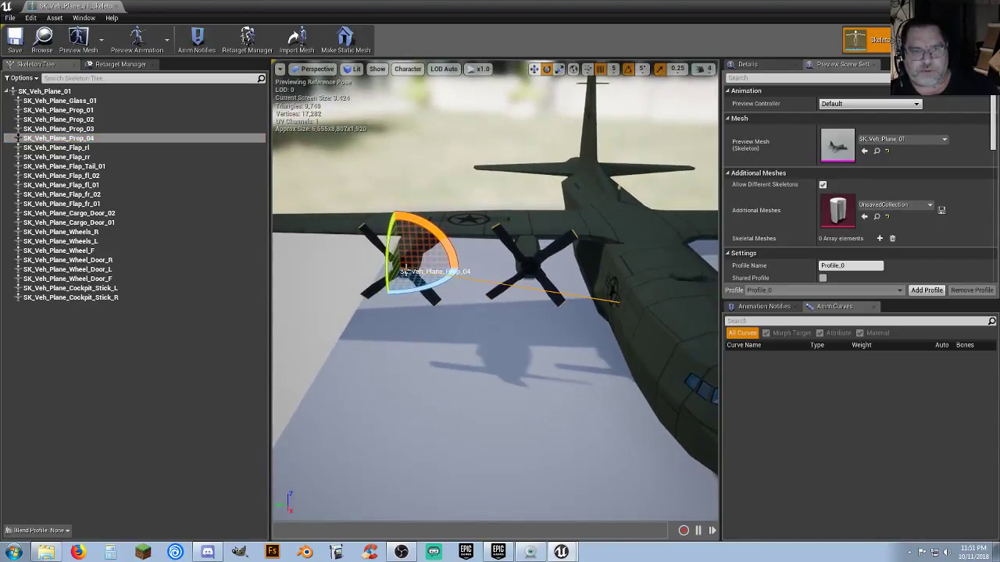
pyautogui.moveTo(531, 268); pyautogui.dragTo(597, 294, button='right')
pyautogui.moveTo(492, 303); pyautogui.dragTo(539, 294)
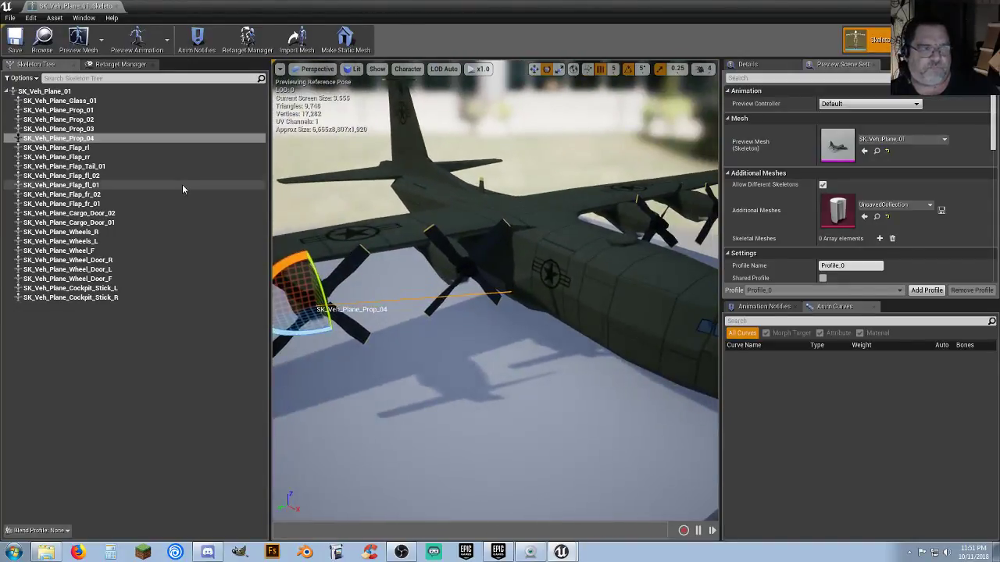
pyautogui.moveTo(437, 281); pyautogui.dragTo(411, 295, button='right')
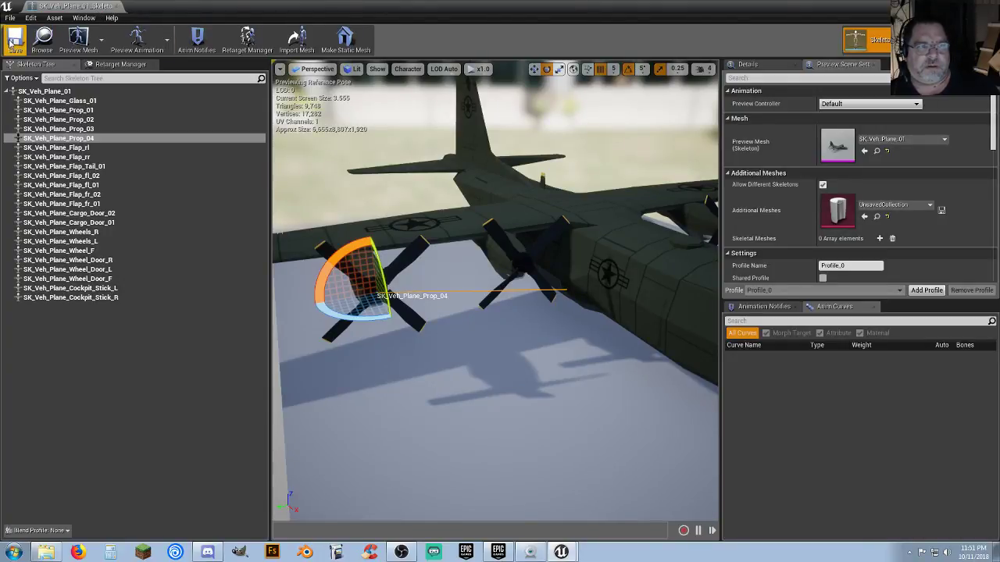
pyautogui.click(116, 7)
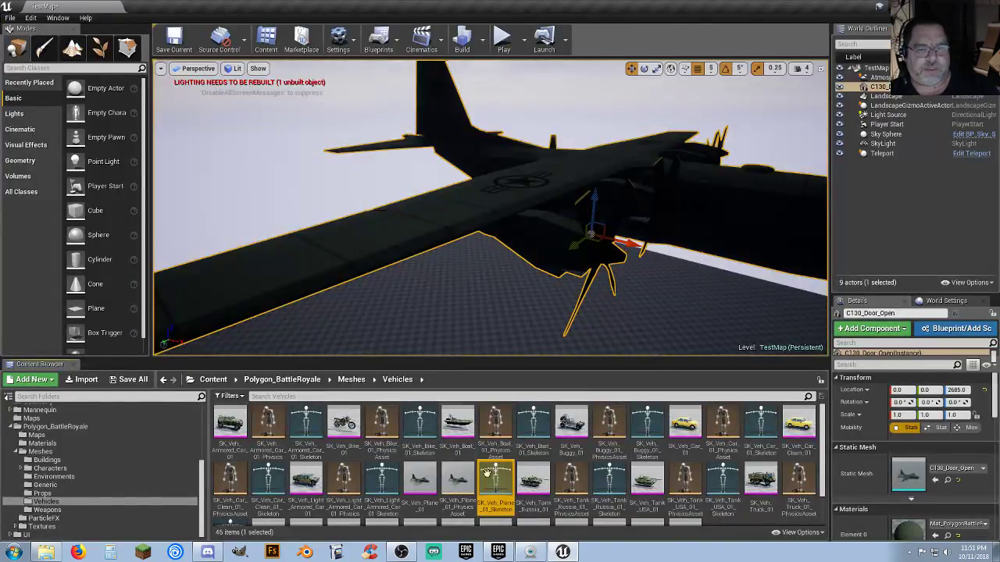